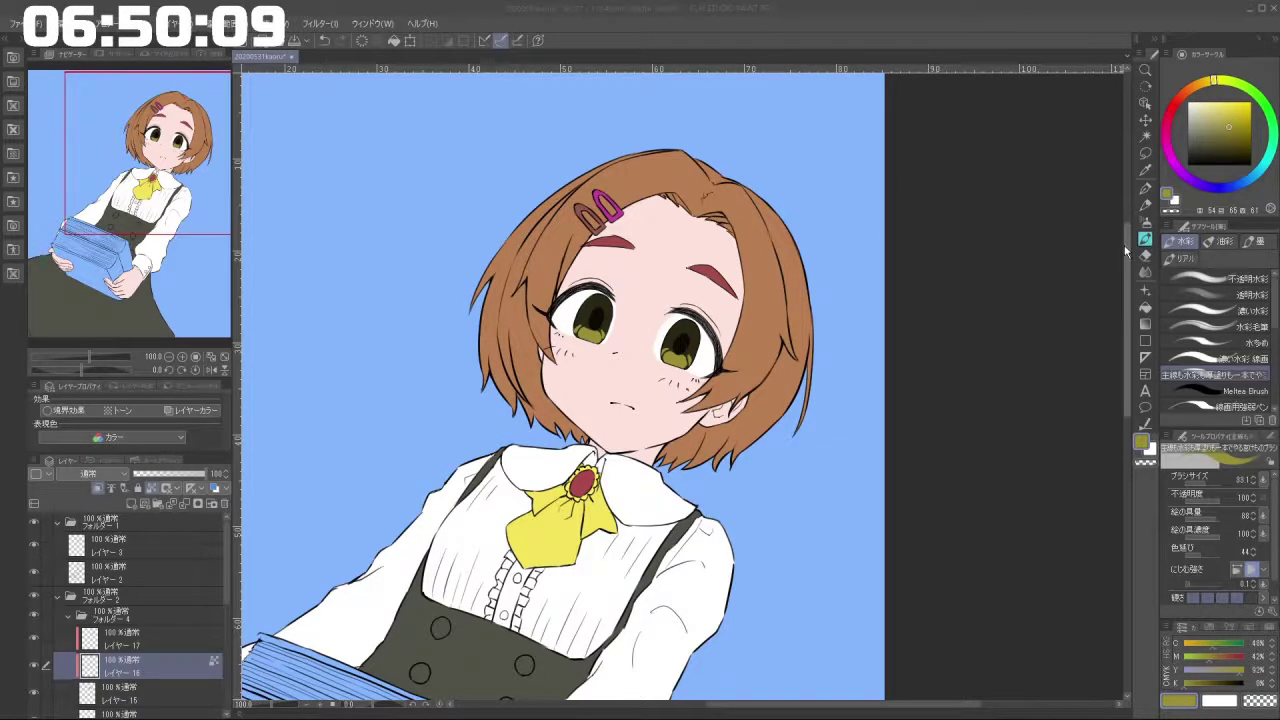
Inspect the face up close and toggle the visibility of レイヤー 3 to examine which line art it holds.
{"action": "scroll", "coordinate": [762, 204], "scroll_direction": "down", "scroll_amount": 2}
{"action": "left_click_drag", "start_coordinate": [762, 204], "coordinate": [669, 170]}
{"action": "left_click_drag", "start_coordinate": [640, 220], "coordinate": [661, 239]}
{"action": "left_click_drag", "start_coordinate": [655, 240], "coordinate": [675, 392]}
{"action": "left_click_drag", "start_coordinate": [740, 300], "coordinate": [654, 287]}
{"action": "left_click_drag", "start_coordinate": [560, 345], "coordinate": [780, 290]}
{"action": "left_click_drag", "start_coordinate": [743, 414], "coordinate": [749, 370]}
{"action": "left_click", "coordinate": [146, 552]}
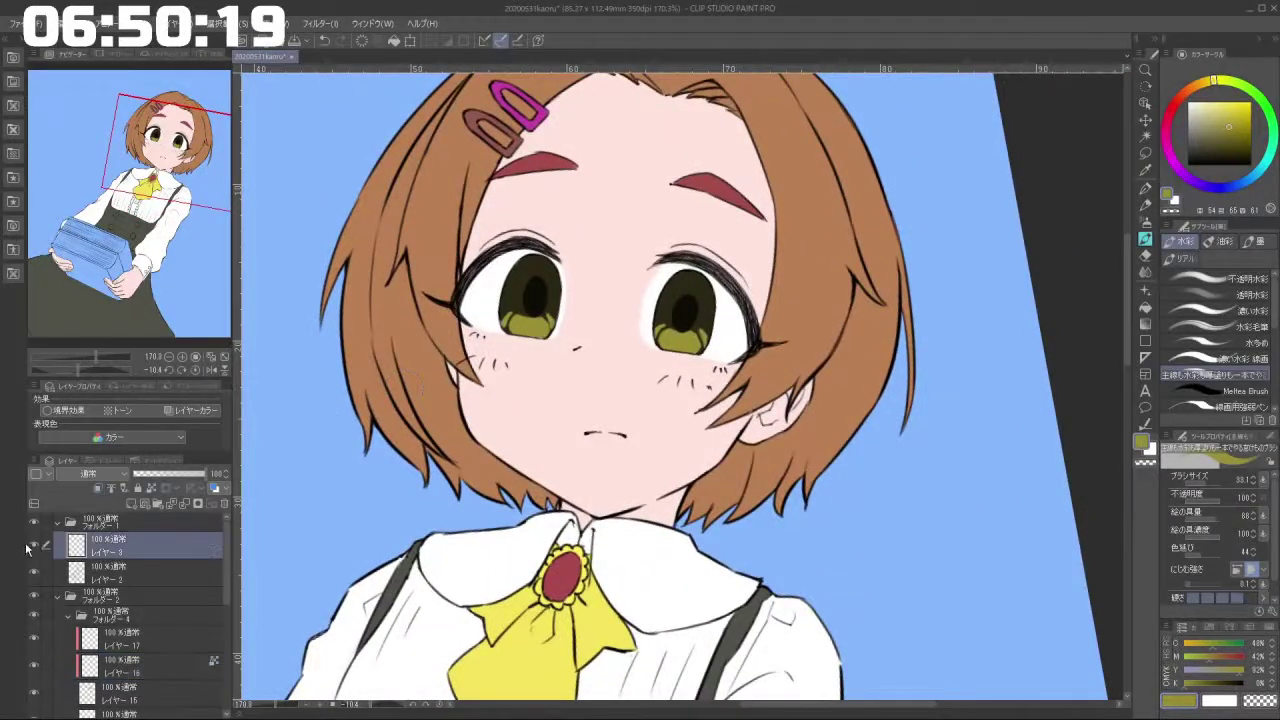
{"action": "left_click", "coordinate": [36, 545]}
{"action": "left_click", "coordinate": [36, 545]}
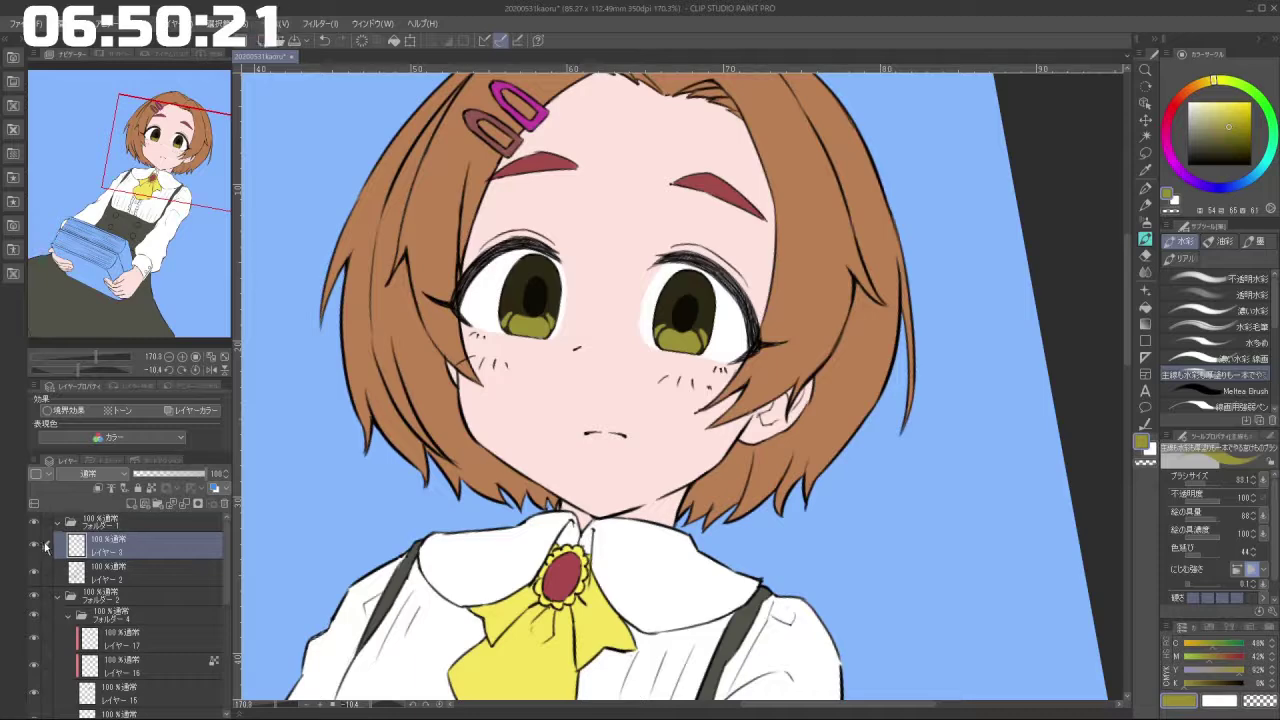
{"action": "left_click", "coordinate": [36, 546]}
{"action": "left_click", "coordinate": [36, 546]}
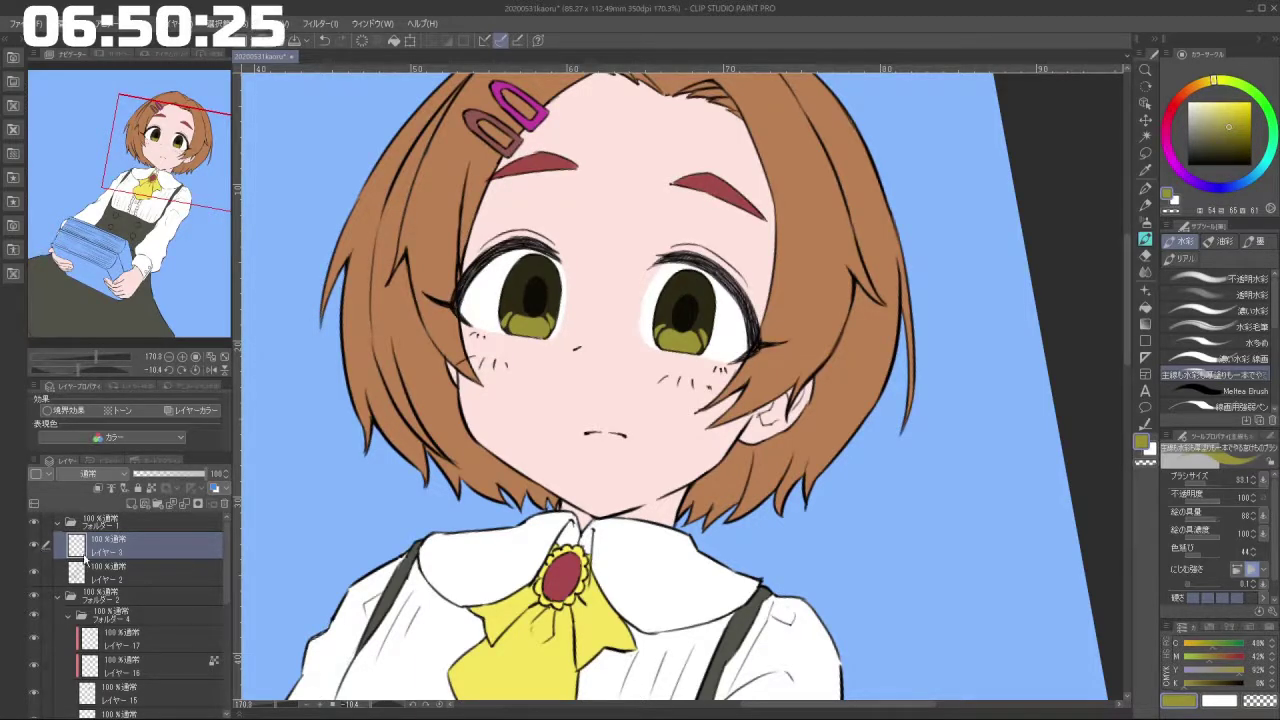
On レイヤー 3, make a lasso selection around the eyebrow farther from the hair clips.
{"action": "left_click", "coordinate": [113, 579]}
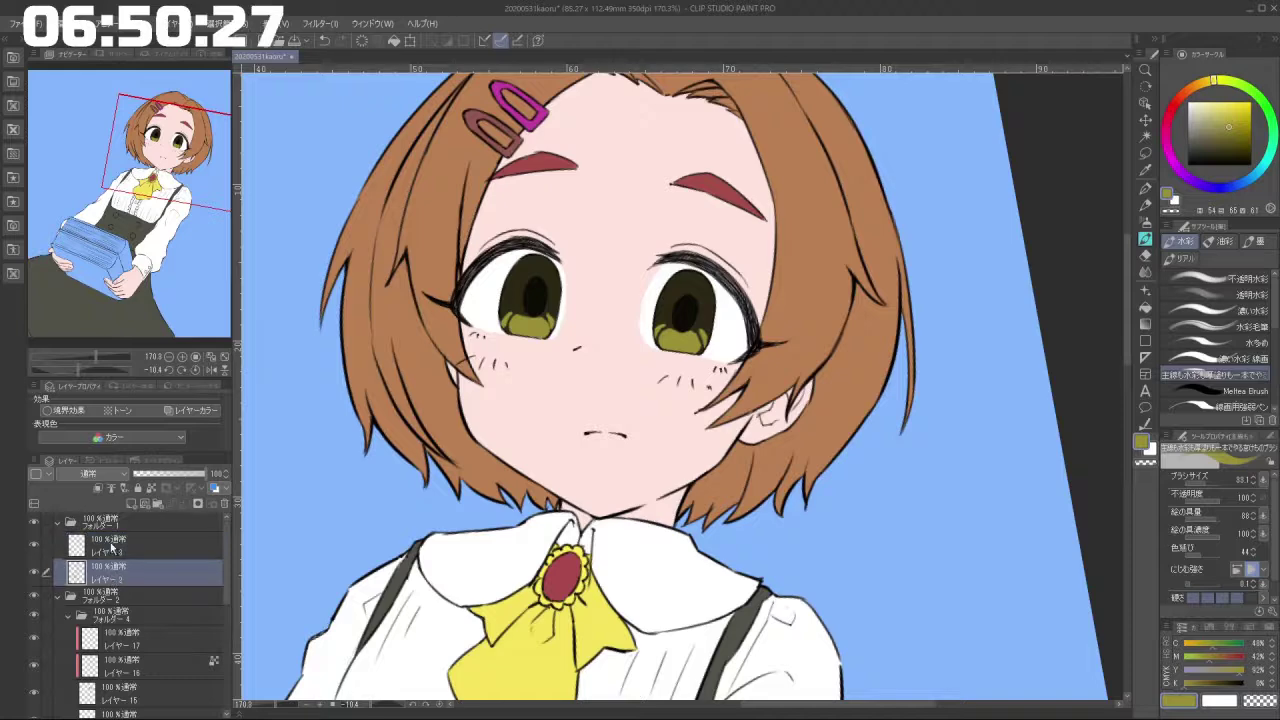
{"action": "left_click", "coordinate": [112, 549]}
{"action": "left_click", "coordinate": [1147, 156]}
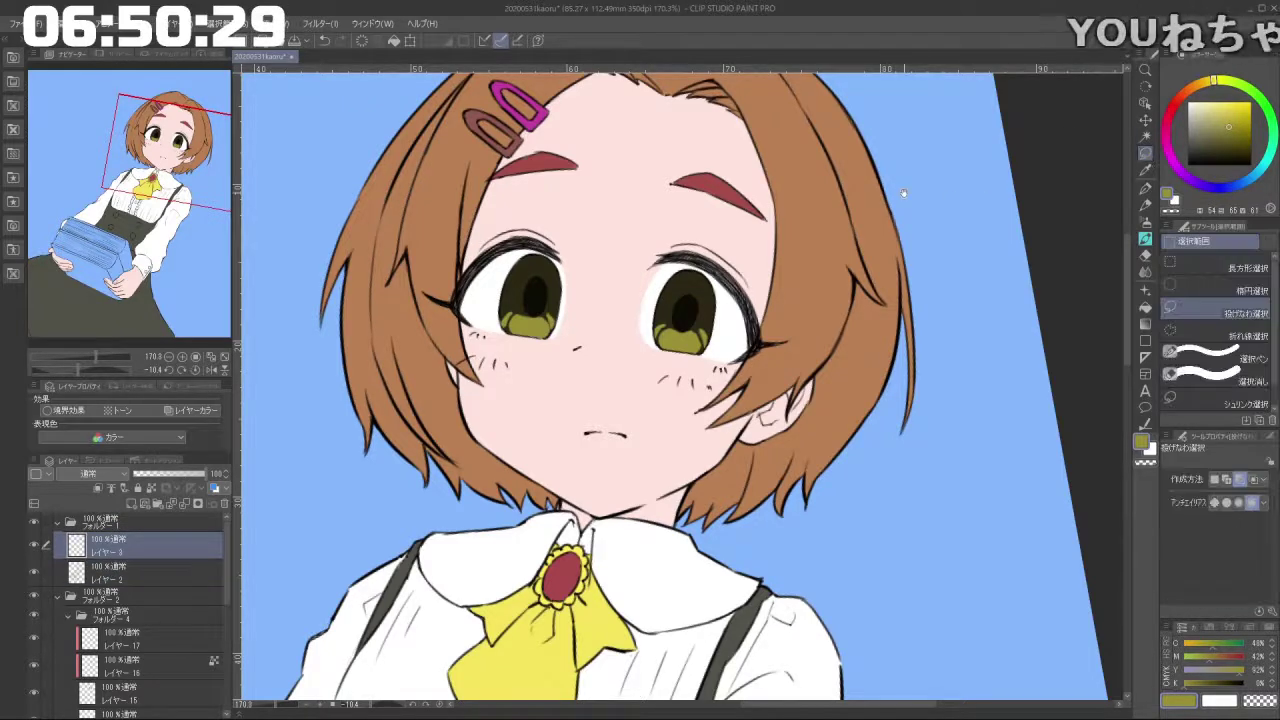
{"action": "mouse_move", "coordinate": [537, 249]}
{"action": "left_mouse_down"}
{"action": "mouse_move", "coordinate": [554, 263]}
{"action": "mouse_move", "coordinate": [546, 273]}
{"action": "left_mouse_up"}
{"action": "scroll", "coordinate": [545, 272], "scroll_direction": "up", "scroll_amount": 5}
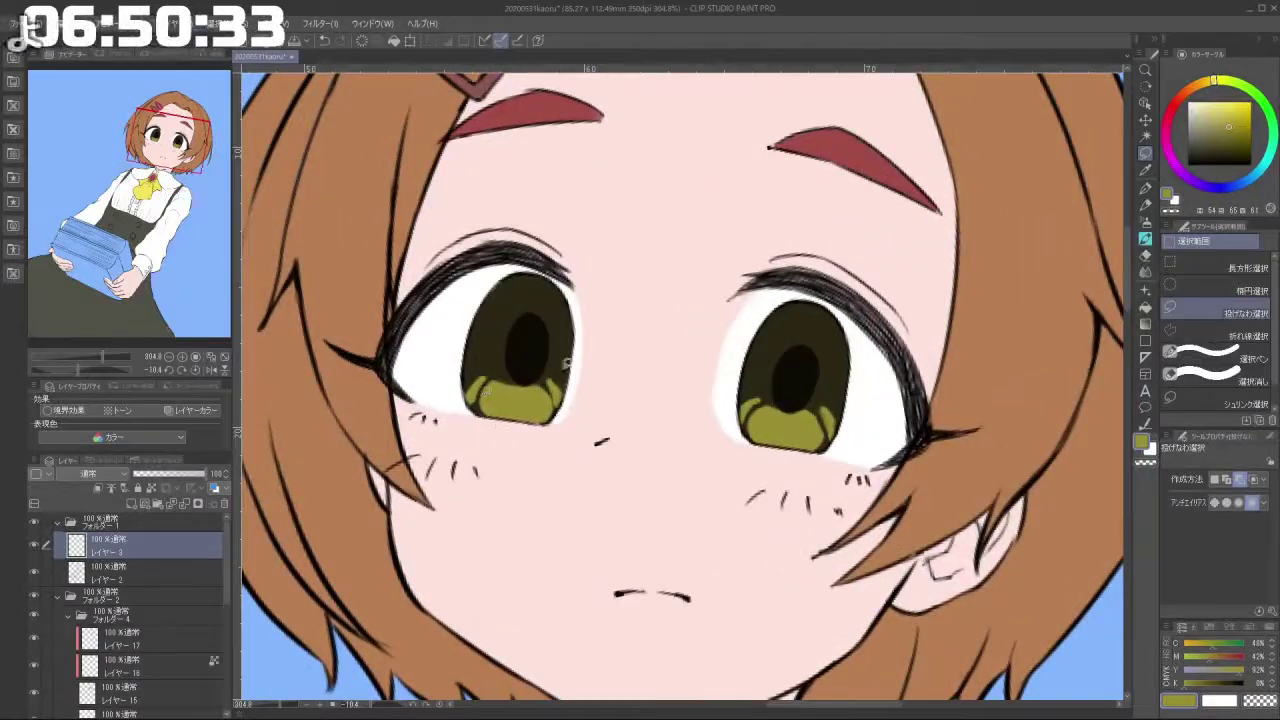
{"action": "scroll", "coordinate": [759, 237], "scroll_direction": "down", "scroll_amount": 5}
{"action": "scroll", "coordinate": [737, 267], "scroll_direction": "up", "scroll_amount": 4}
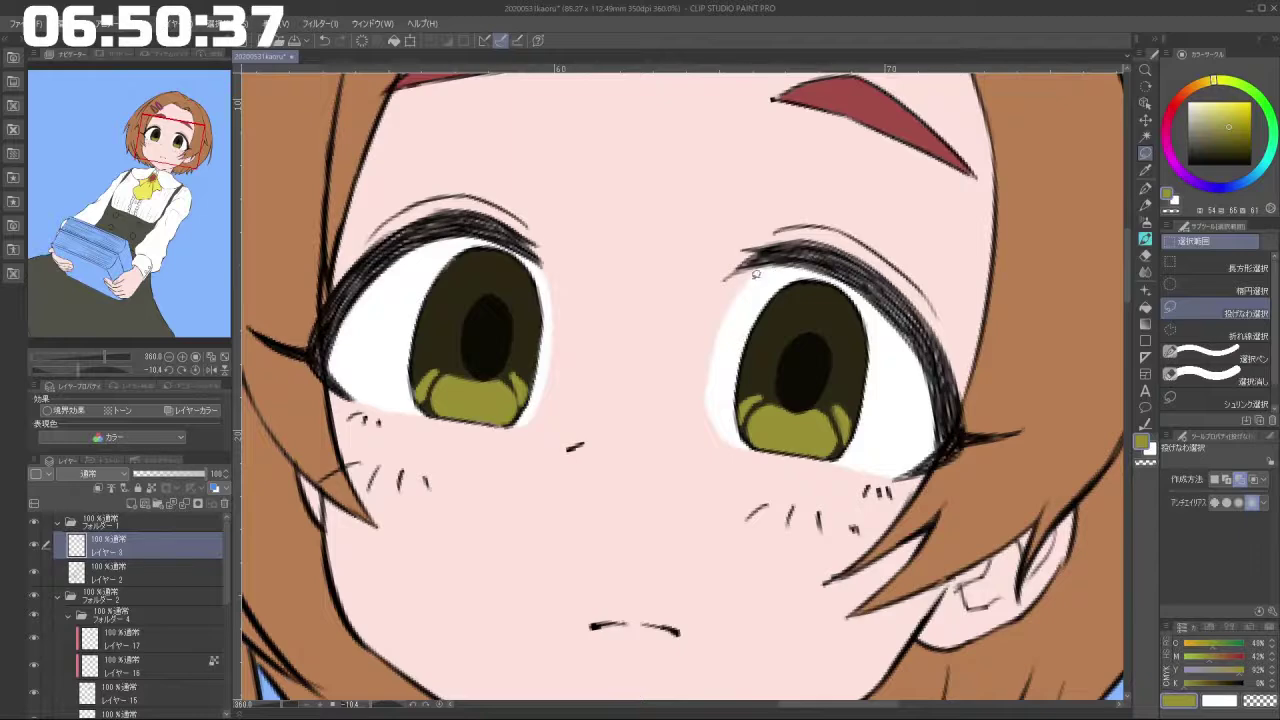
{"action": "scroll", "coordinate": [756, 242], "scroll_direction": "down", "scroll_amount": 5}
{"action": "scroll", "coordinate": [738, 268], "scroll_direction": "up", "scroll_amount": 2}
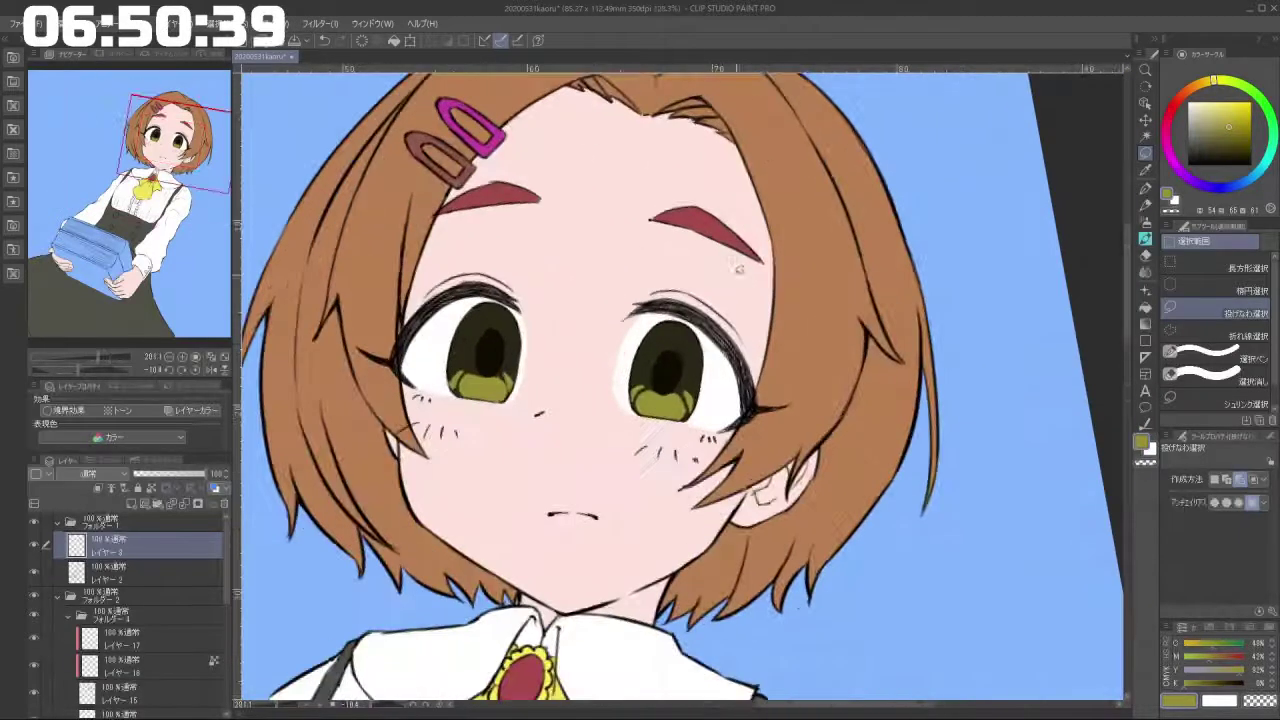
{"action": "mouse_move", "coordinate": [663, 180]}
{"action": "left_mouse_down"}
{"action": "mouse_move", "coordinate": [720, 197]}
{"action": "mouse_move", "coordinate": [771, 270]}
{"action": "left_mouse_up"}
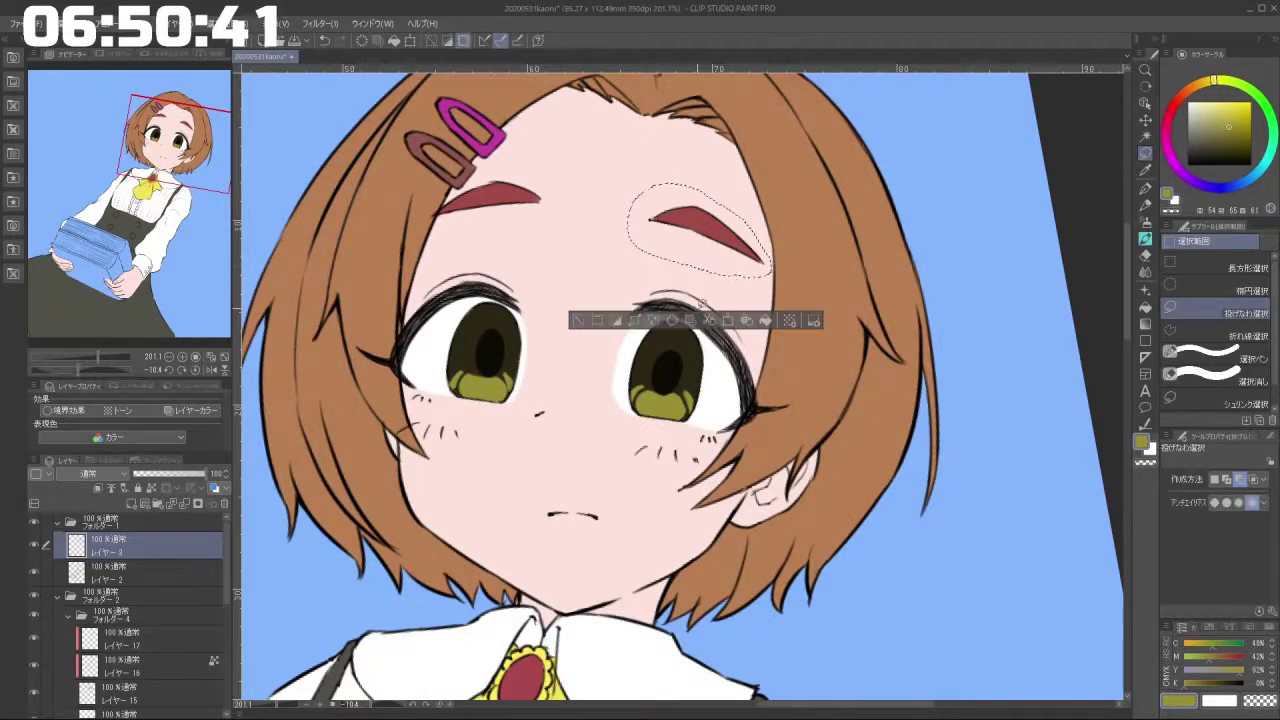
Check the lower layers' visibility for the eyebrow colour, and select レイヤー 13 together with レイヤー 3.
{"action": "left_click_drag", "start_coordinate": [226, 584], "coordinate": [234, 678]}
{"action": "left_click", "coordinate": [69, 615]}
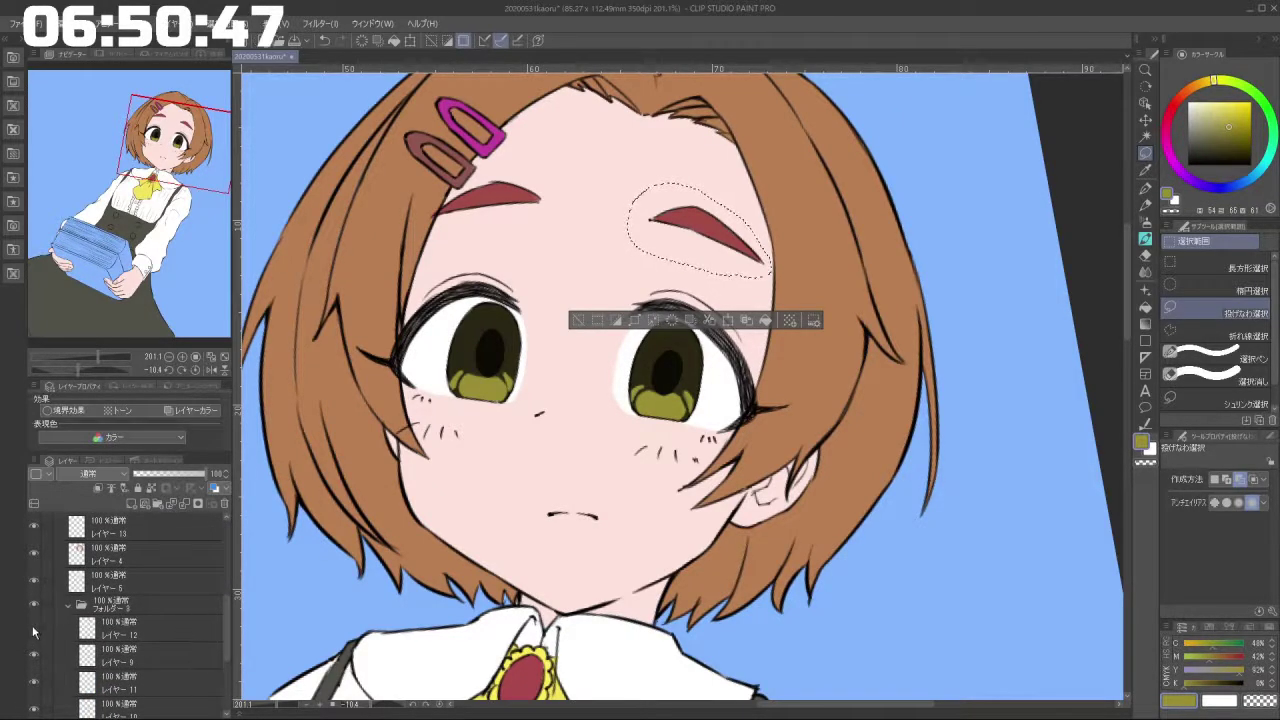
{"action": "left_click", "coordinate": [33, 627]}
{"action": "left_click", "coordinate": [33, 627]}
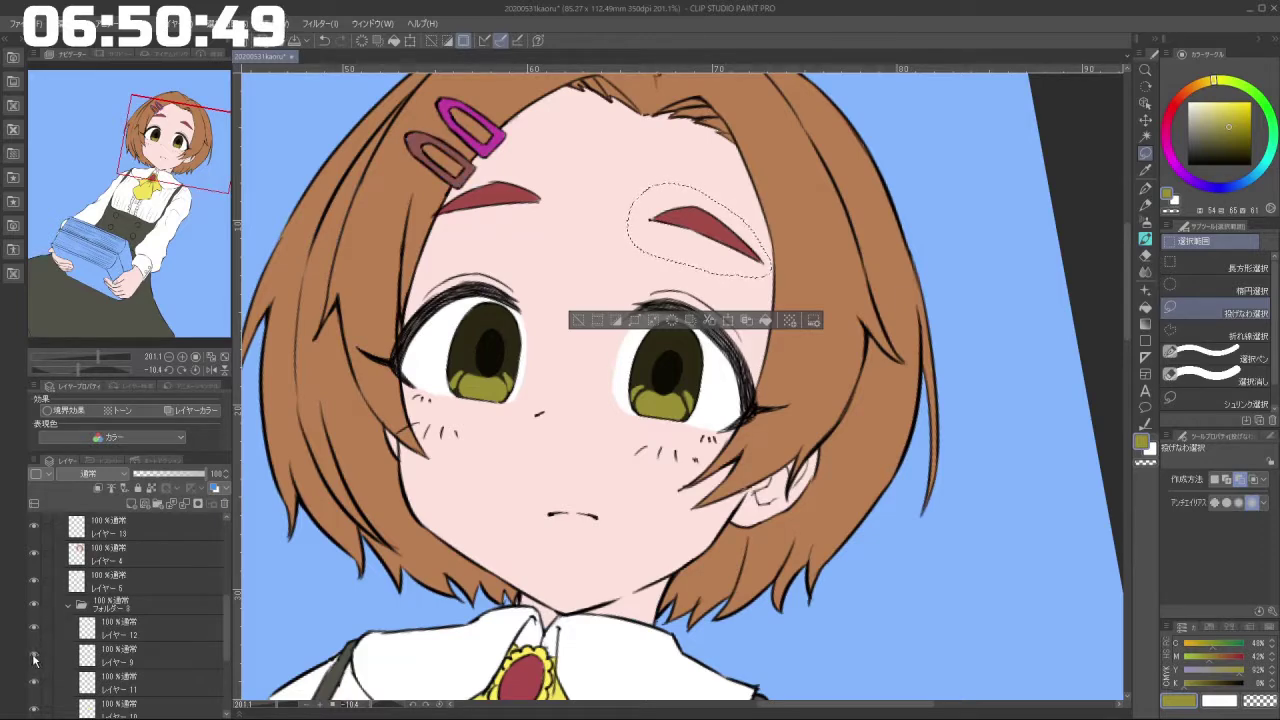
{"action": "left_click", "coordinate": [33, 656]}
{"action": "left_click", "coordinate": [33, 656]}
{"action": "left_click", "coordinate": [69, 605]}
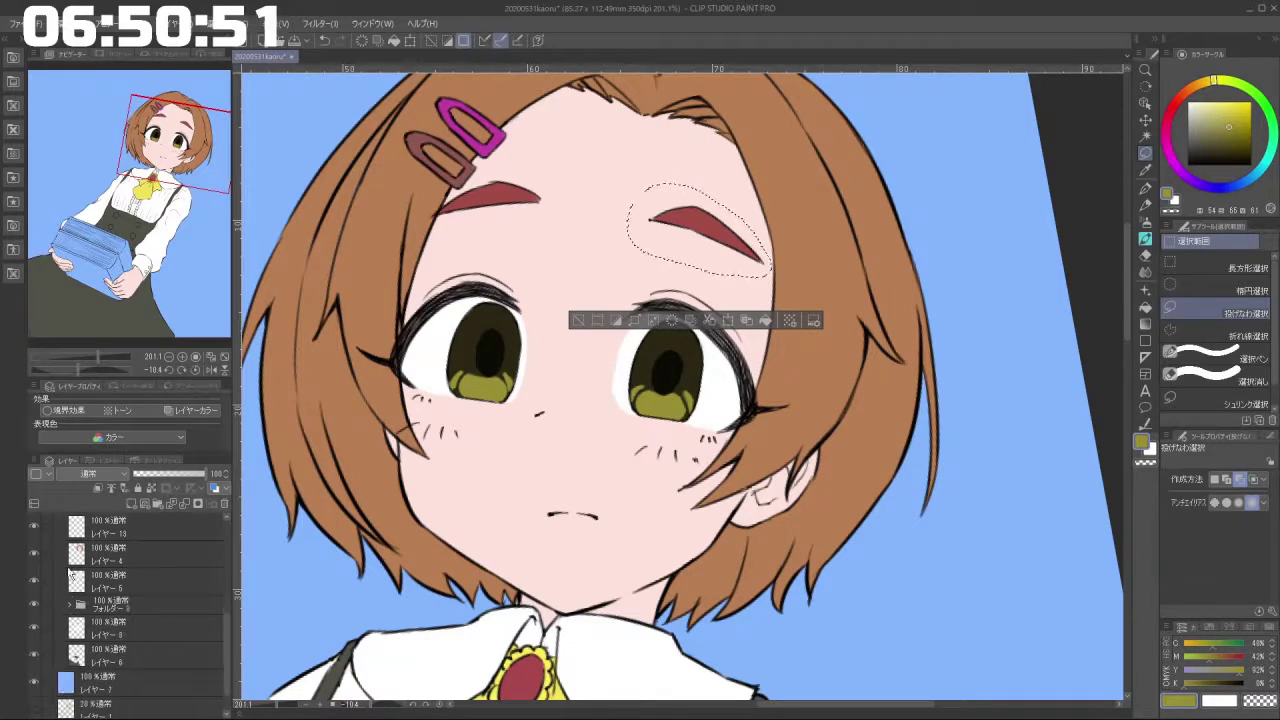
{"action": "left_click", "coordinate": [33, 555]}
{"action": "left_click", "coordinate": [33, 555]}
{"action": "scroll", "coordinate": [220, 620], "scroll_direction": "up", "scroll_amount": 3}
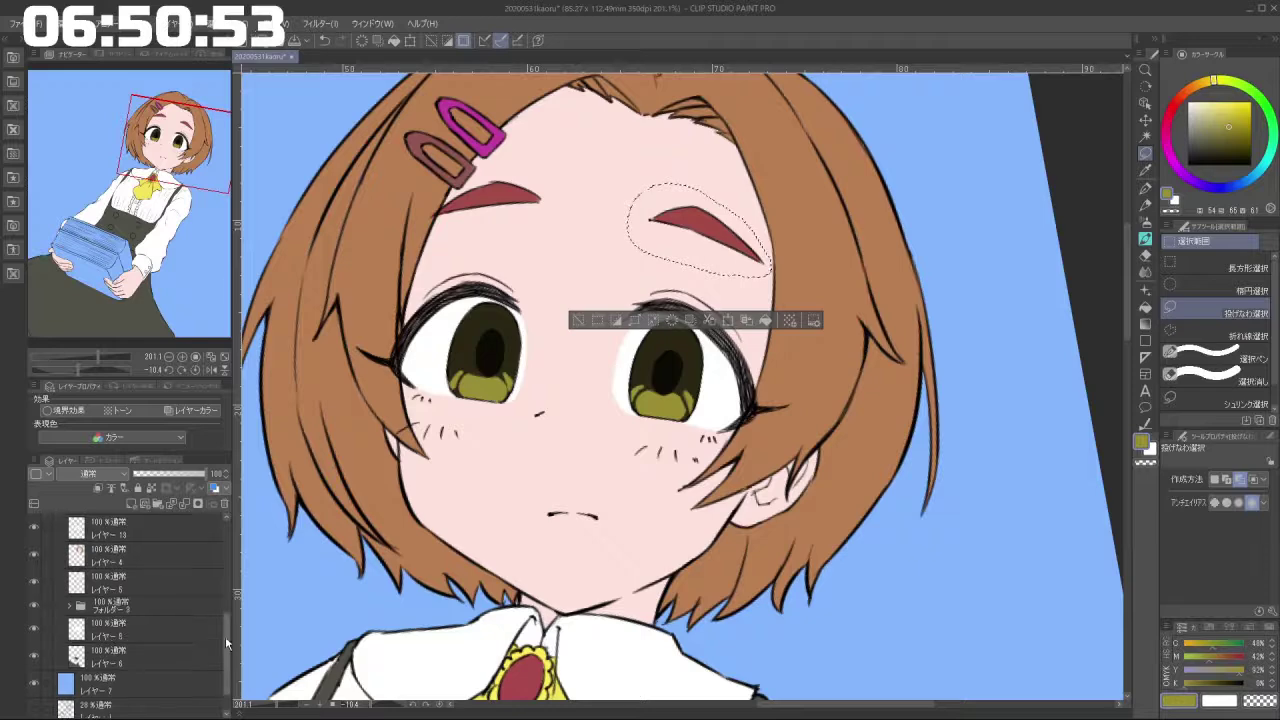
{"action": "left_click", "coordinate": [130, 580]}
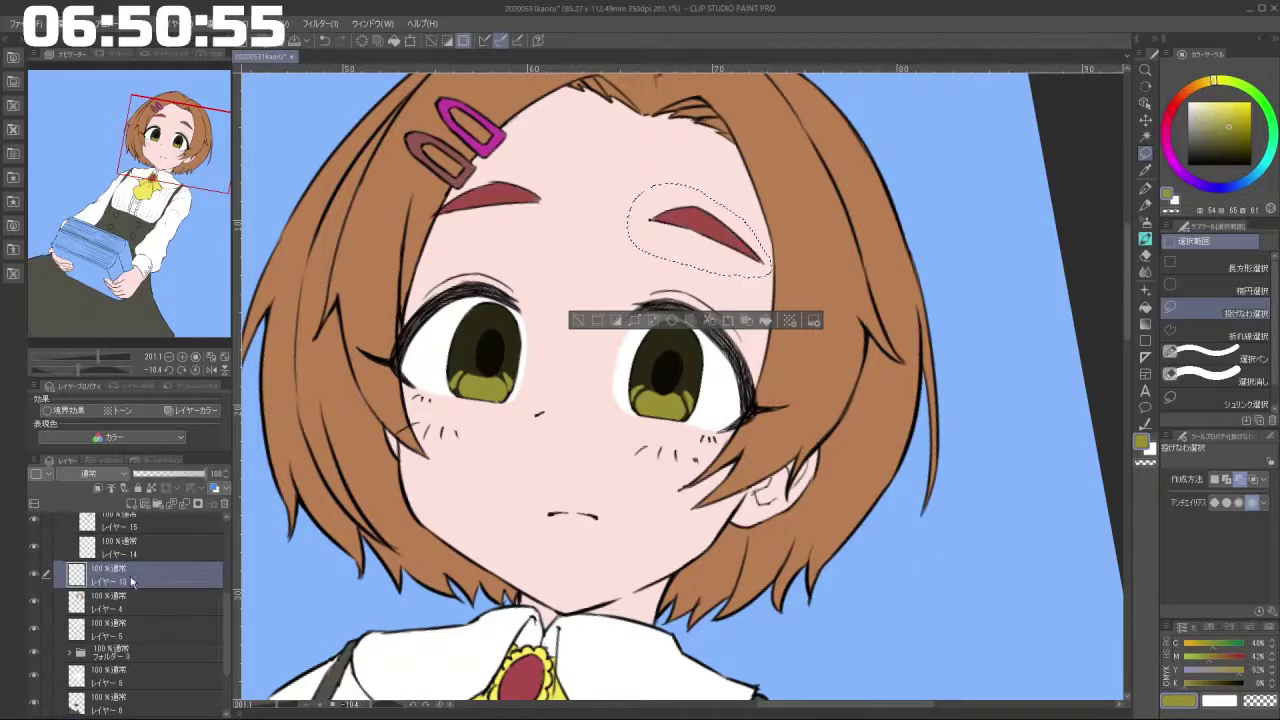
{"action": "scroll", "coordinate": [224, 618], "scroll_direction": "up", "scroll_amount": 5}
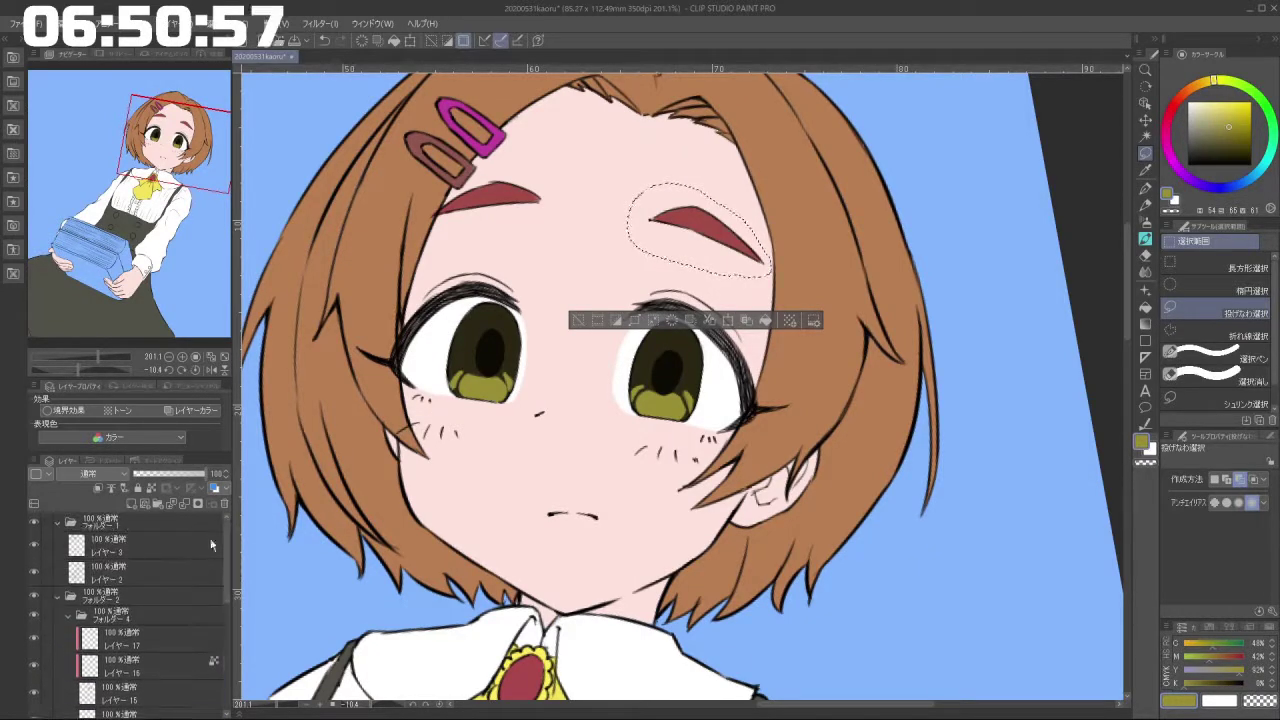
{"action": "left_click", "coordinate": [173, 545]}
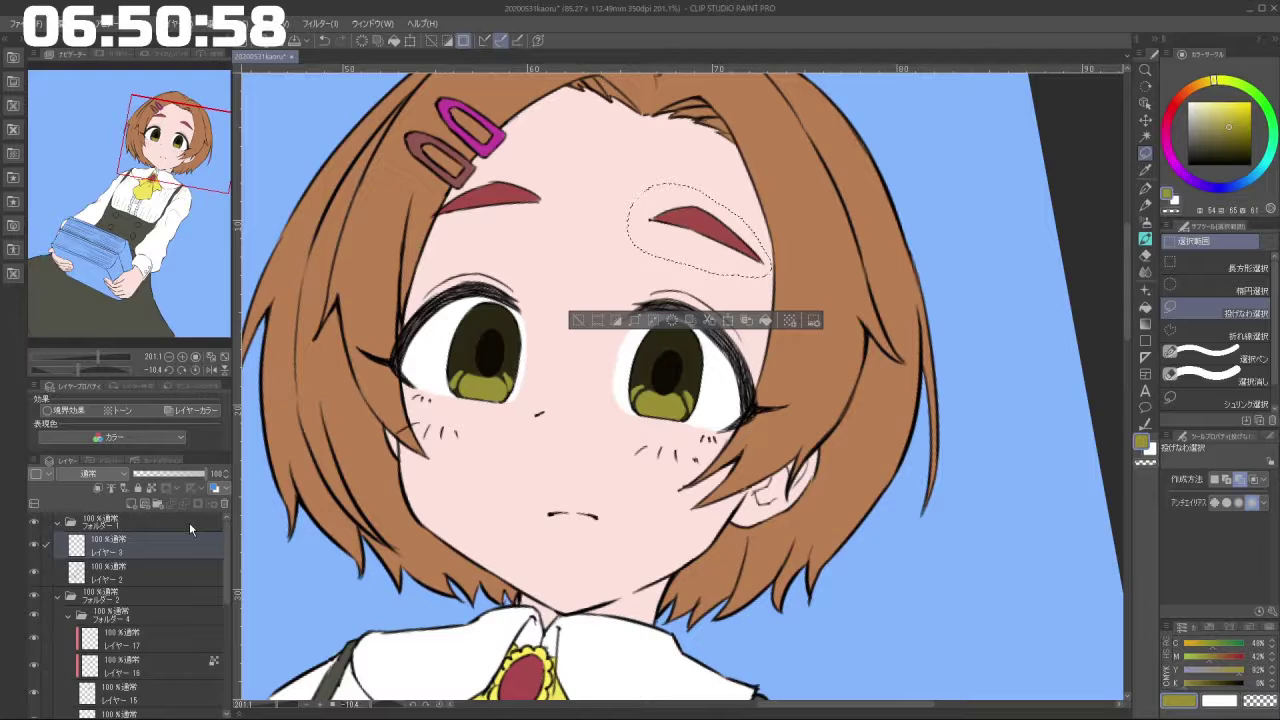
Rotate the selected eyebrow counterclockwise so its inner end slants down toward the nose, and clear the selection.
{"action": "left_click", "coordinate": [729, 322]}
{"action": "left_click_drag", "start_coordinate": [776, 283], "coordinate": [786, 224]}
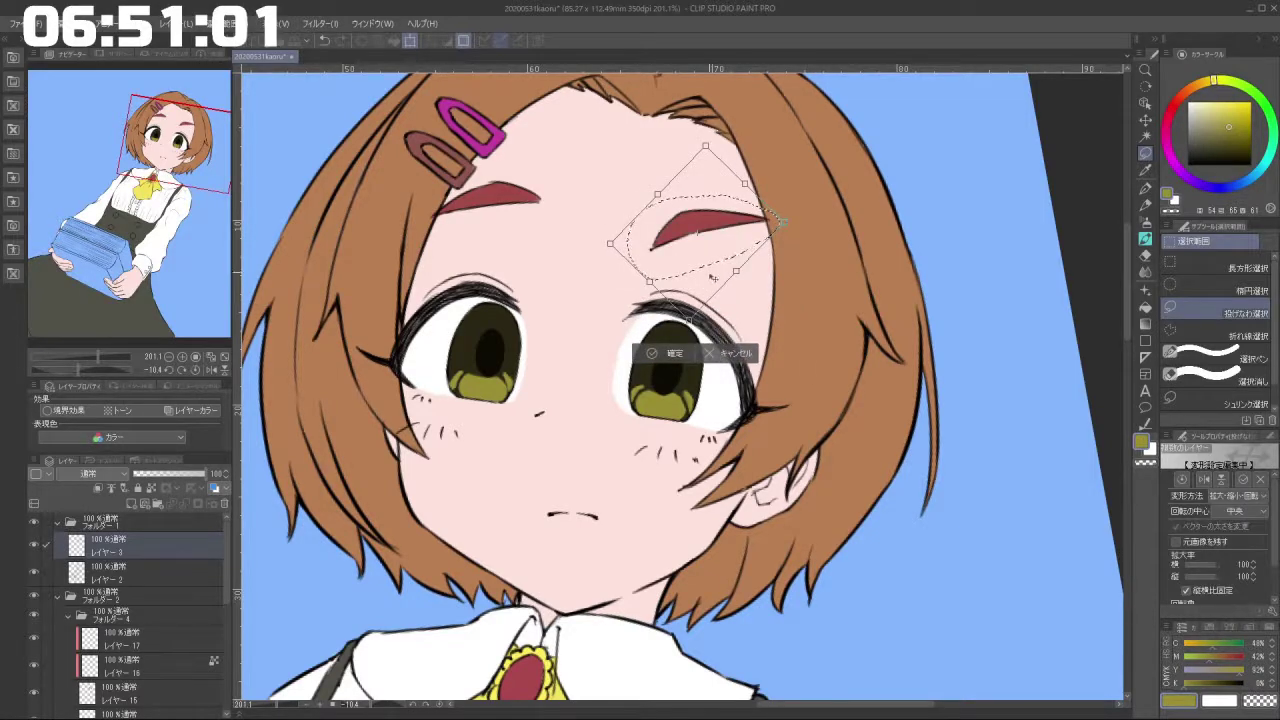
{"action": "left_click", "coordinate": [652, 353]}
{"action": "left_click", "coordinate": [575, 309]}
Lasso the eyebrow beside the hair clips, rotate it clockwise to a mirrored slant, nudge it into place, and deselect it.
{"action": "mouse_move", "coordinate": [539, 231]}
{"action": "left_mouse_down"}
{"action": "mouse_move", "coordinate": [483, 155]}
{"action": "mouse_move", "coordinate": [577, 222]}
{"action": "left_mouse_up"}
{"action": "left_click", "coordinate": [514, 297]}
{"action": "left_click_drag", "start_coordinate": [611, 263], "coordinate": [570, 328]}
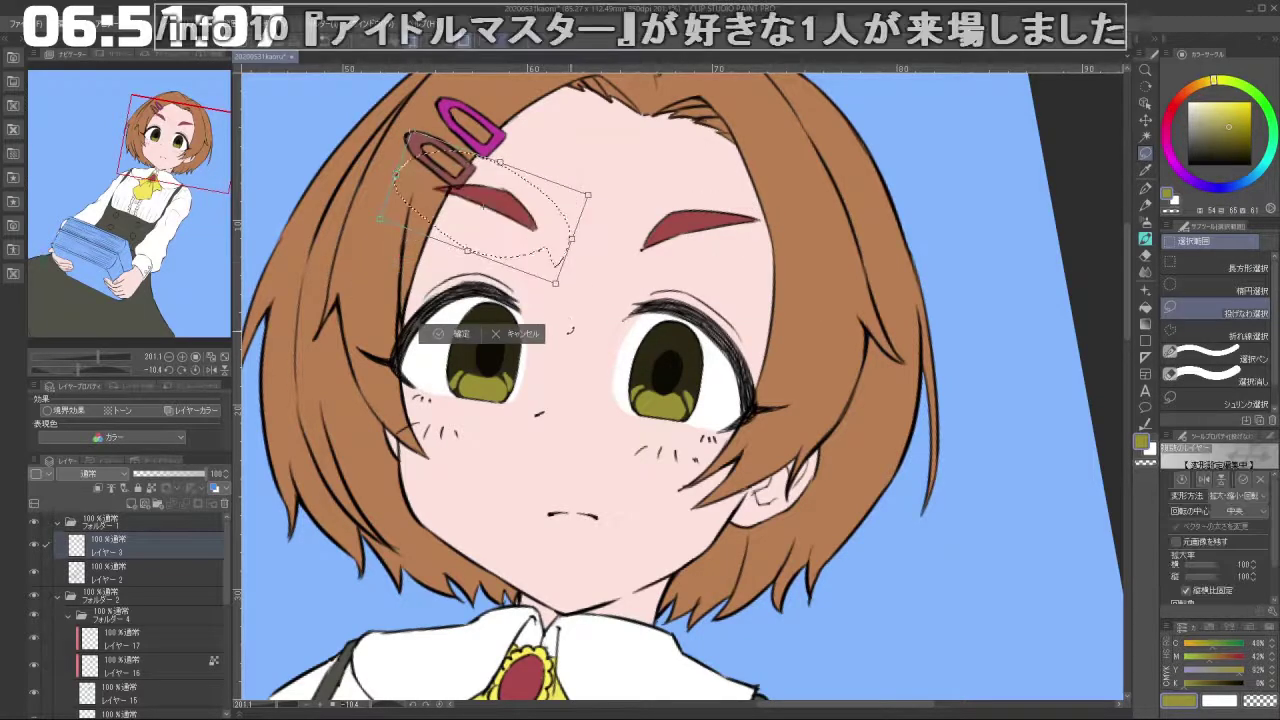
{"action": "left_click_drag", "start_coordinate": [538, 259], "coordinate": [540, 263]}
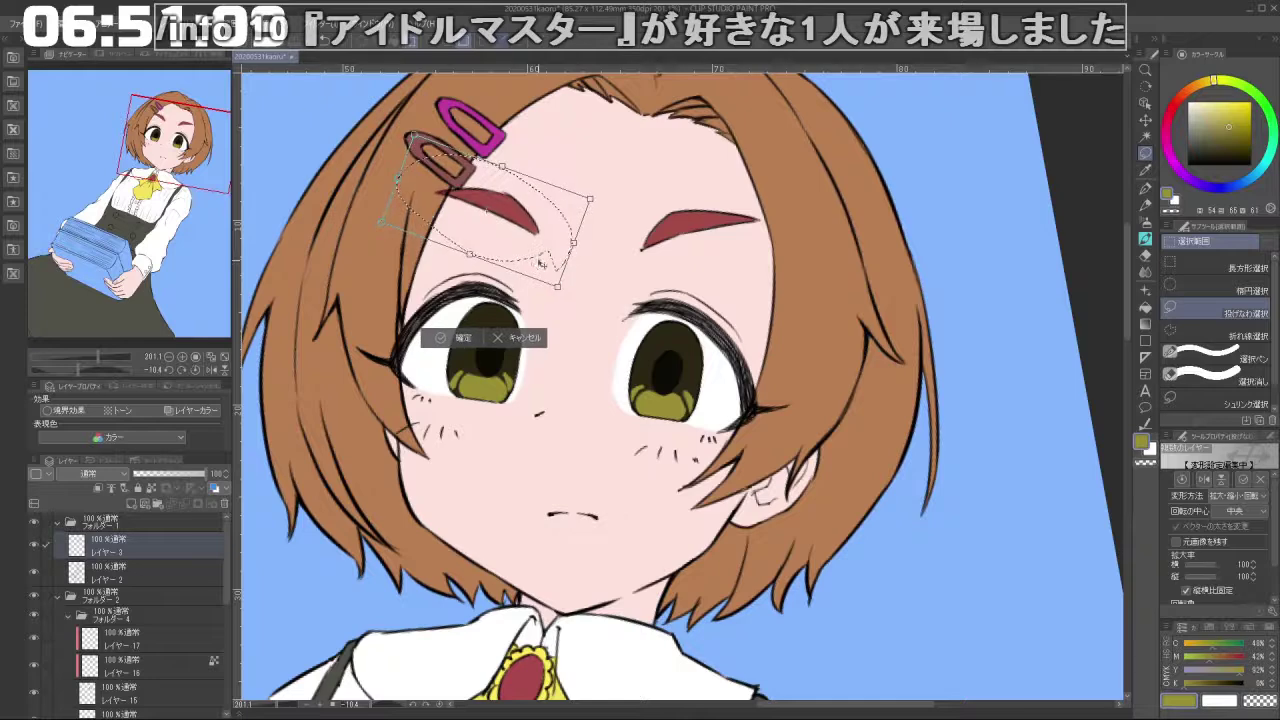
{"action": "left_click", "coordinate": [463, 338]}
{"action": "left_click", "coordinate": [369, 327]}
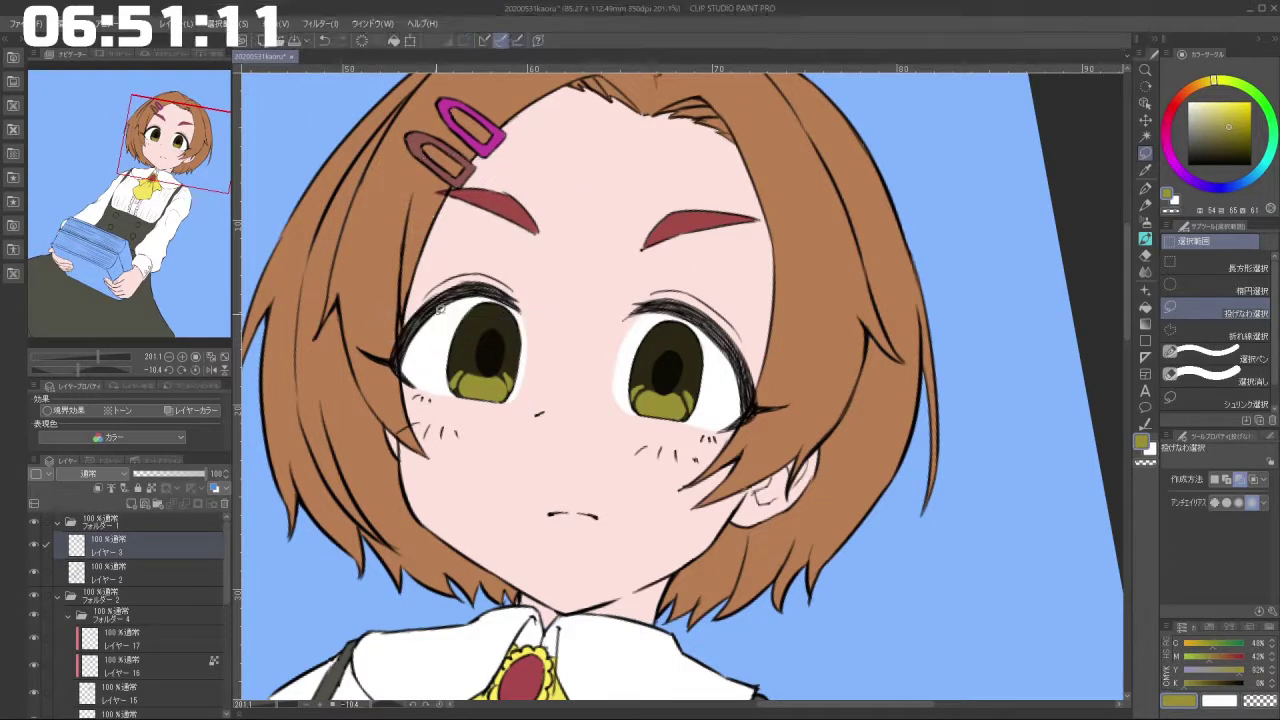
Reselect the eyebrow beside the hair clips, fine-tune its position with a transform, and clear the selection.
{"action": "left_click_drag", "start_coordinate": [695, 450], "coordinate": [630, 445]}
{"action": "left_click_drag", "start_coordinate": [648, 381], "coordinate": [572, 421]}
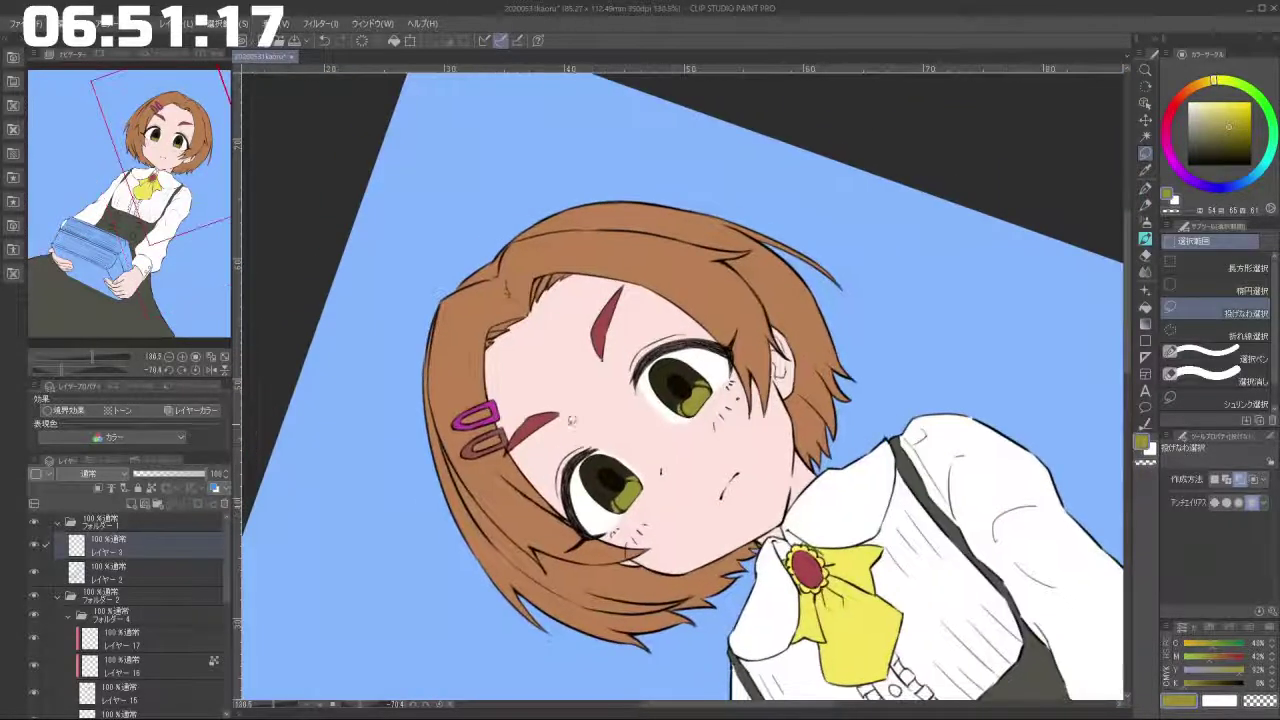
{"action": "left_click_drag", "start_coordinate": [495, 445], "coordinate": [585, 450]}
{"action": "left_click", "coordinate": [558, 515]}
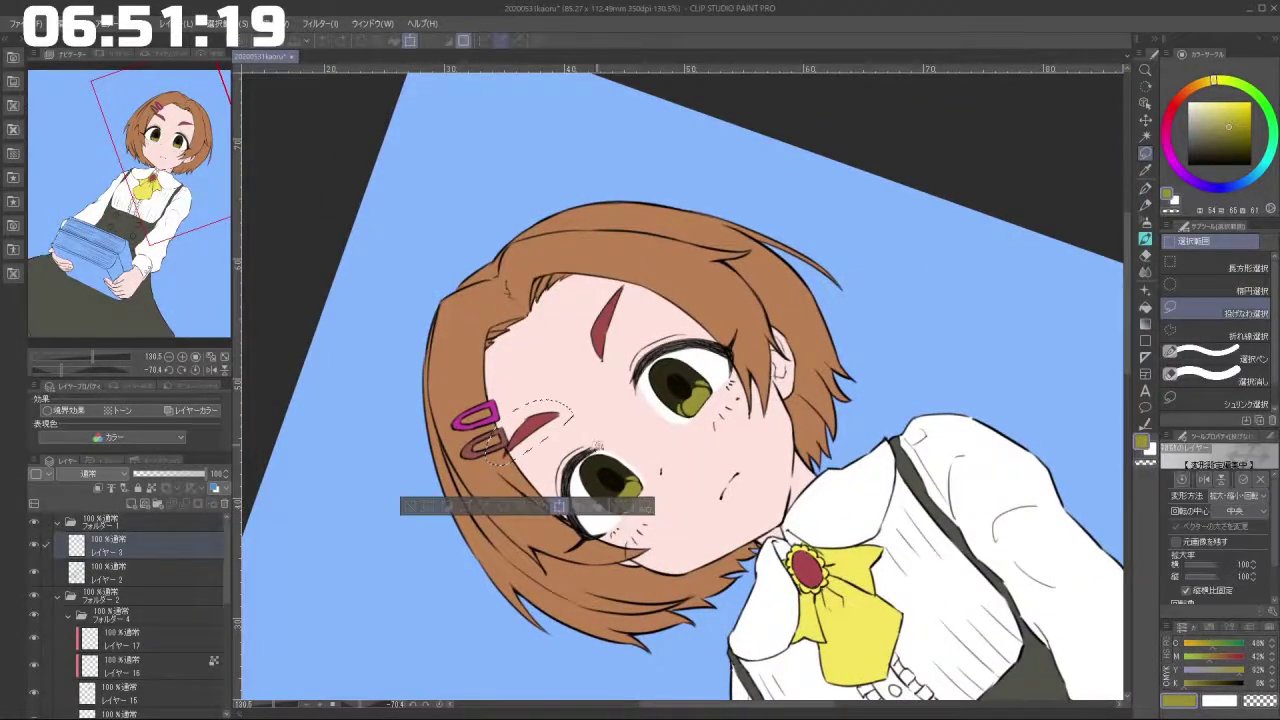
{"action": "scroll", "coordinate": [596, 446], "scroll_direction": "up", "scroll_amount": 2}
{"action": "left_click_drag", "start_coordinate": [513, 440], "coordinate": [514, 441]}
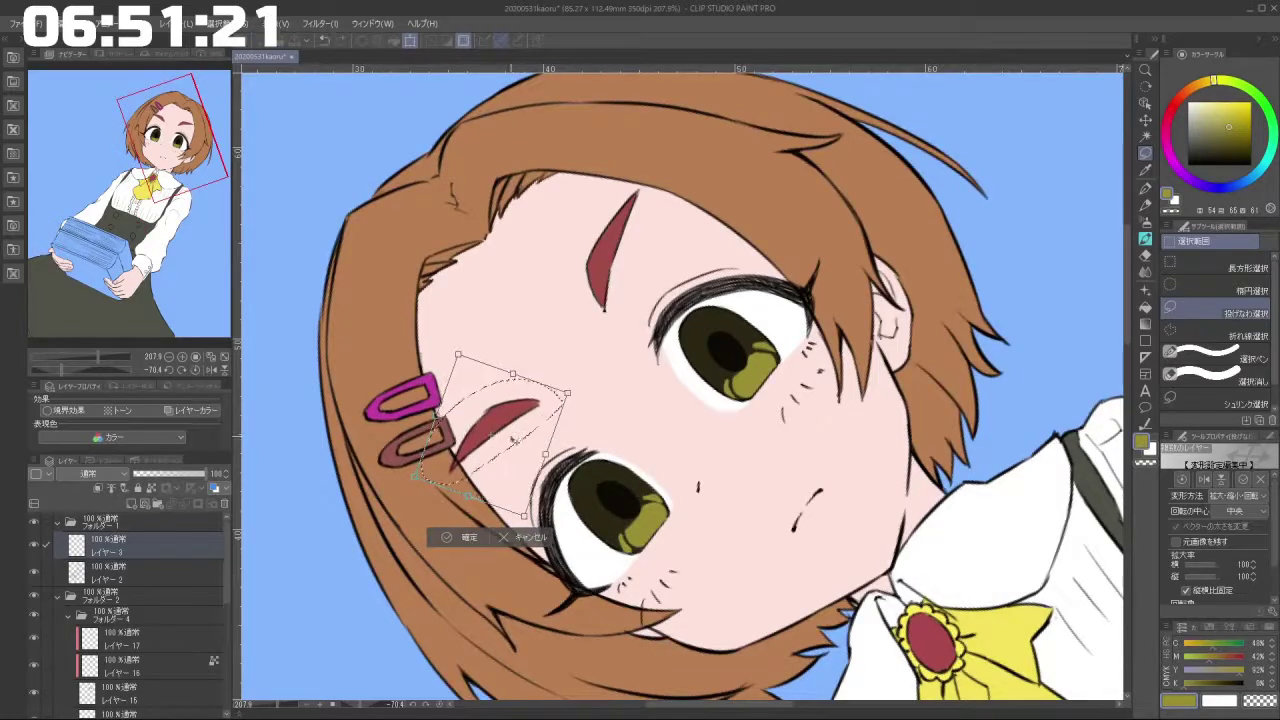
{"action": "left_click", "coordinate": [459, 541]}
{"action": "left_click", "coordinate": [377, 535]}
Touch up the inner tips of both eyebrows' outlines on レイヤー 3 with a fine black watercolour brush.
{"action": "left_click_drag", "start_coordinate": [790, 348], "coordinate": [798, 402]}
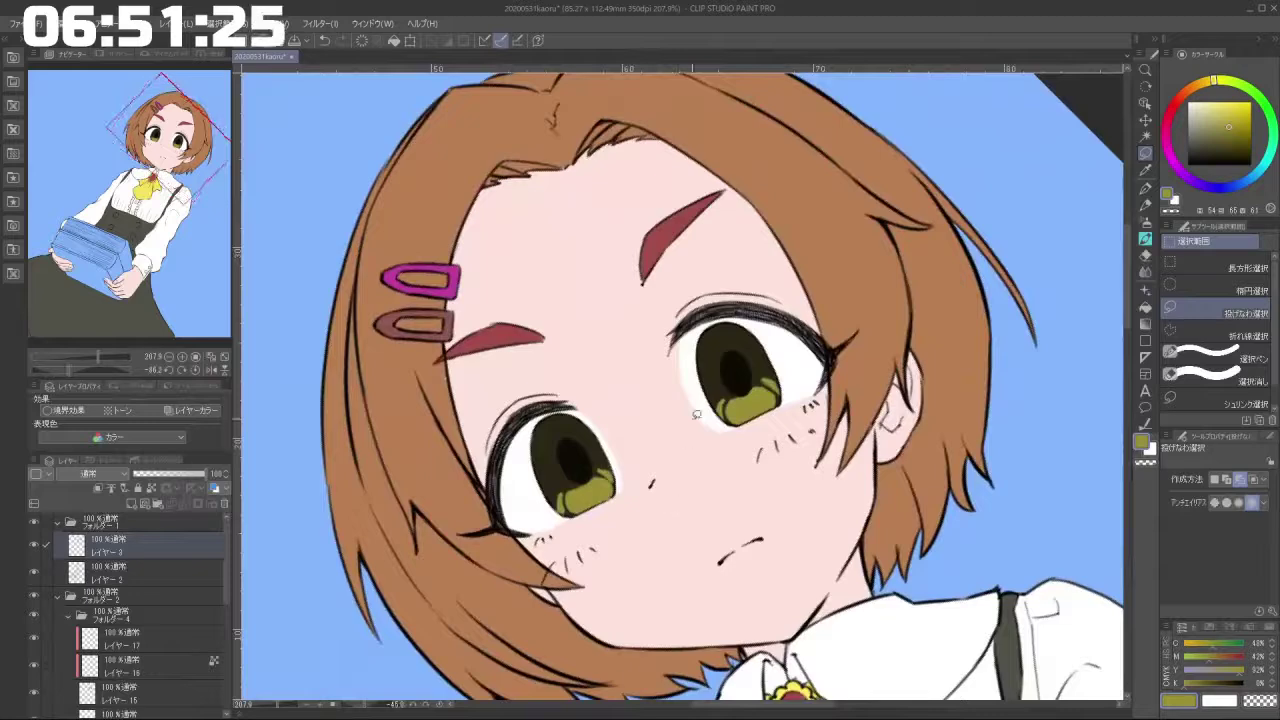
{"action": "left_click", "coordinate": [214, 545]}
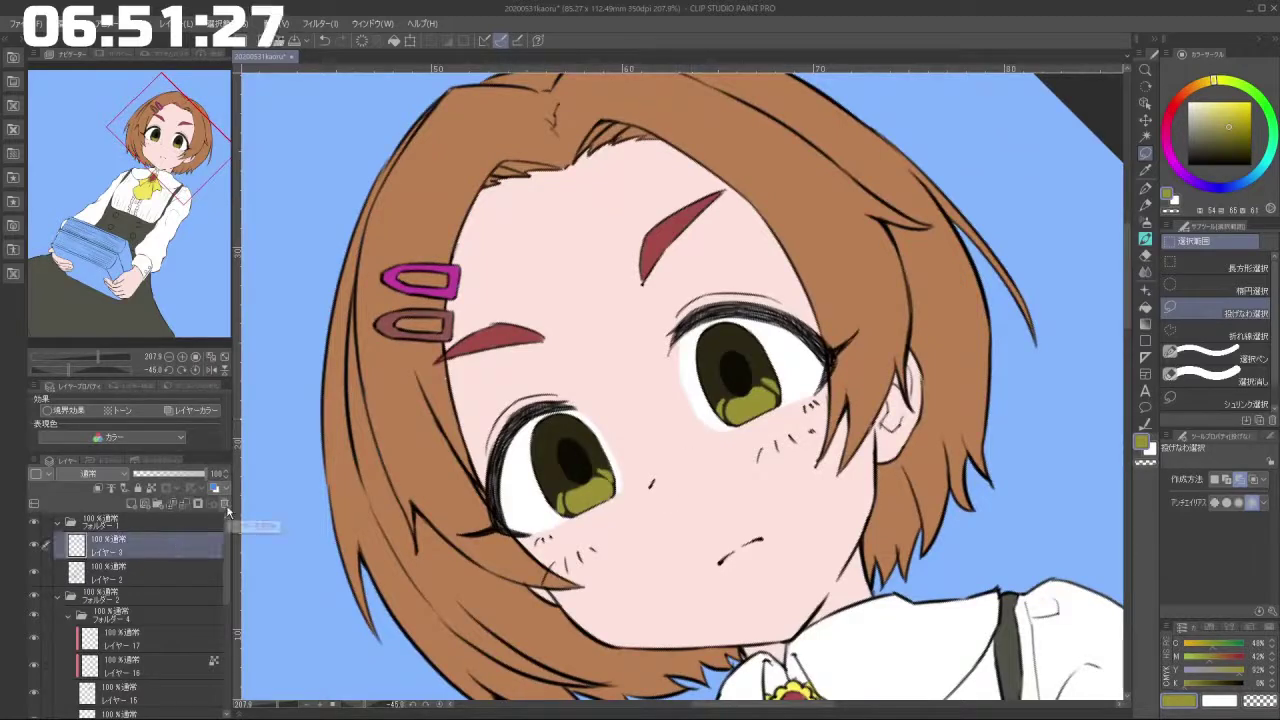
{"action": "left_click", "coordinate": [1188, 165]}
{"action": "left_click", "coordinate": [1147, 242]}
{"action": "left_click_drag", "start_coordinate": [650, 475], "coordinate": [600, 391]}
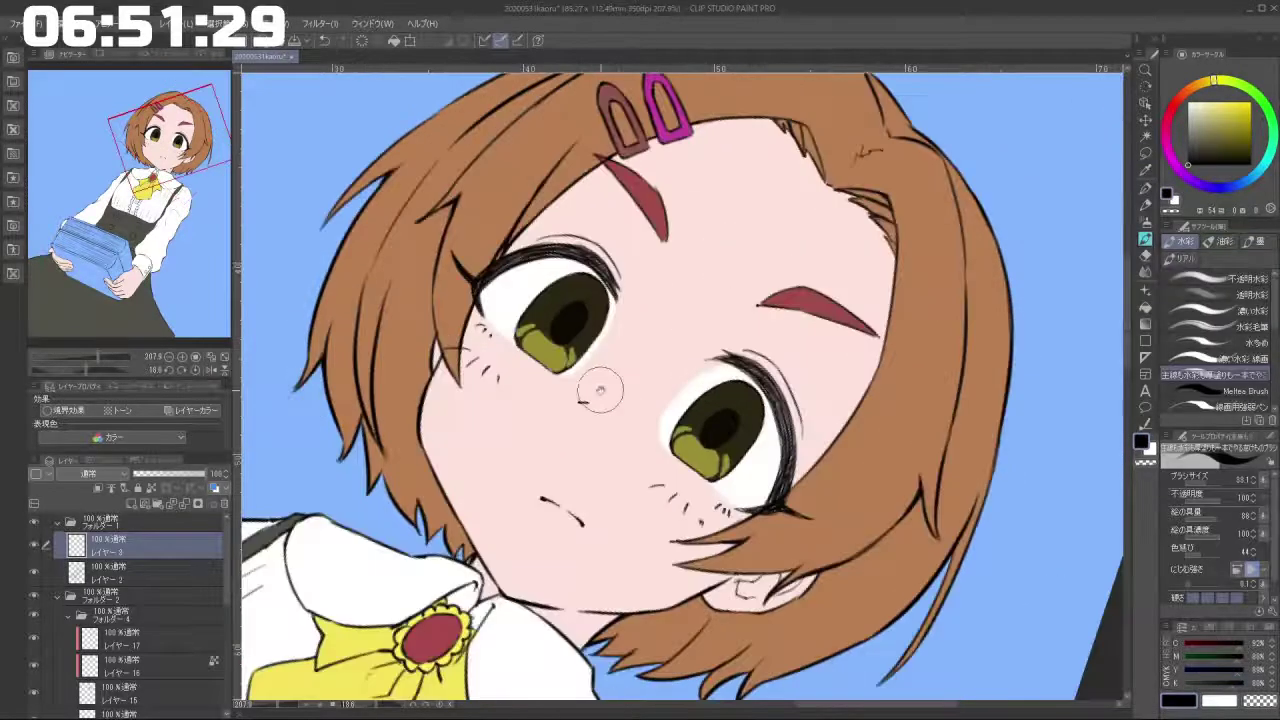
{"action": "mouse_move", "coordinate": [640, 240]}
{"action": "left_mouse_down"}
{"action": "mouse_move", "coordinate": [735, 257]}
{"action": "mouse_move", "coordinate": [677, 193]}
{"action": "left_mouse_up"}
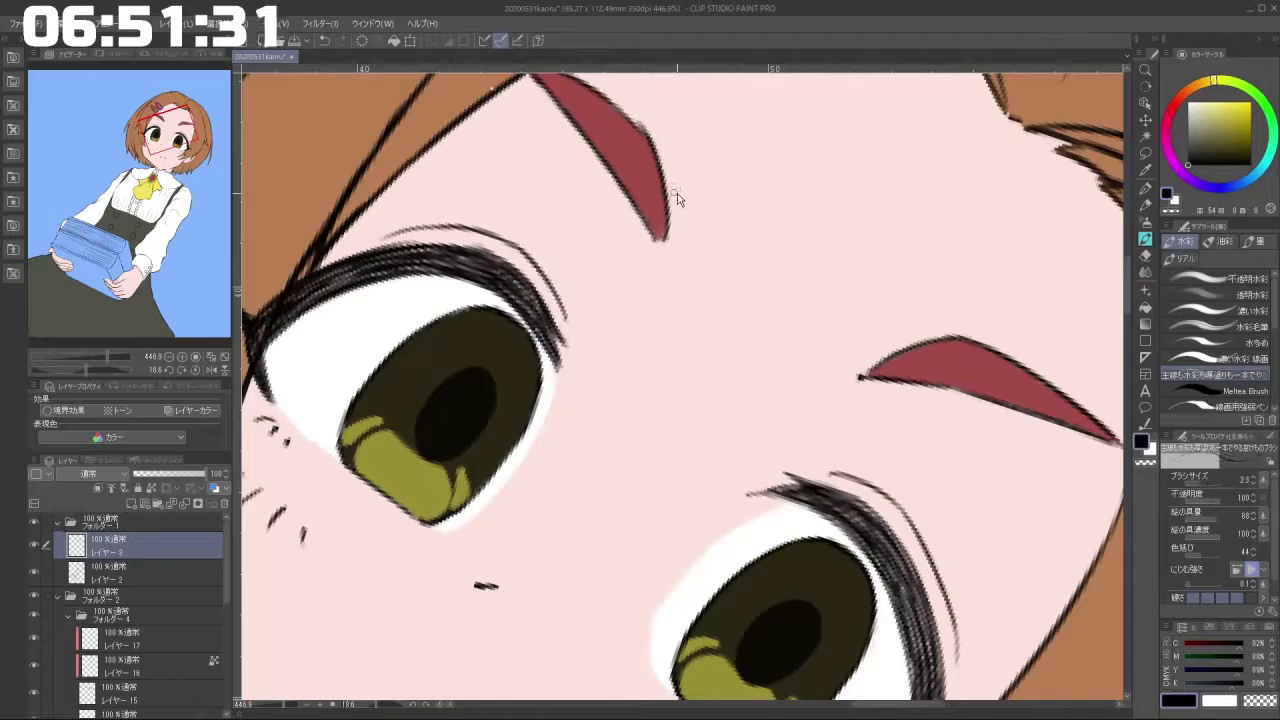
{"action": "key", "text": "ctrl+z"}
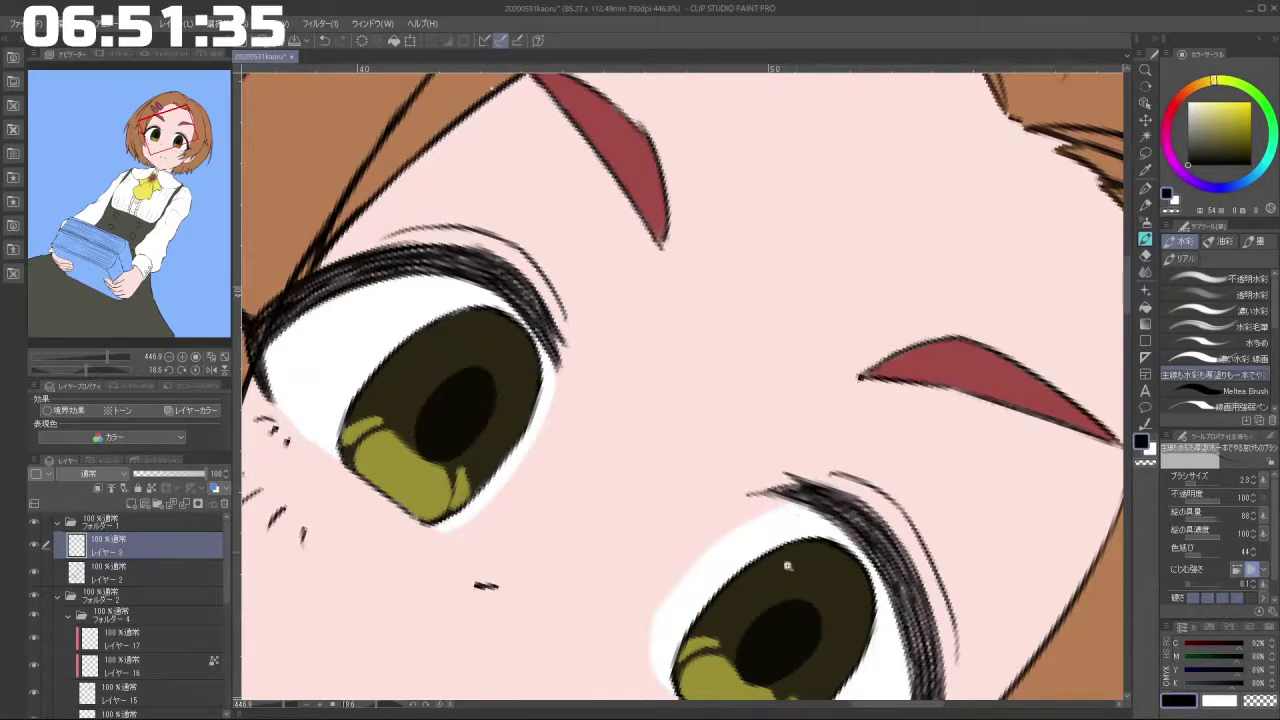
Examine the reshaped eyebrows from different angles and against the whole figure.
{"action": "left_click_drag", "start_coordinate": [789, 566], "coordinate": [620, 560]}
{"action": "left_click_drag", "start_coordinate": [799, 285], "coordinate": [558, 293]}
{"action": "left_click_drag", "start_coordinate": [768, 477], "coordinate": [620, 492]}
{"action": "left_click_drag", "start_coordinate": [794, 527], "coordinate": [731, 530]}
{"action": "left_click_drag", "start_coordinate": [818, 622], "coordinate": [762, 472]}
{"action": "scroll", "coordinate": [762, 470], "scroll_direction": "up", "scroll_amount": 2}
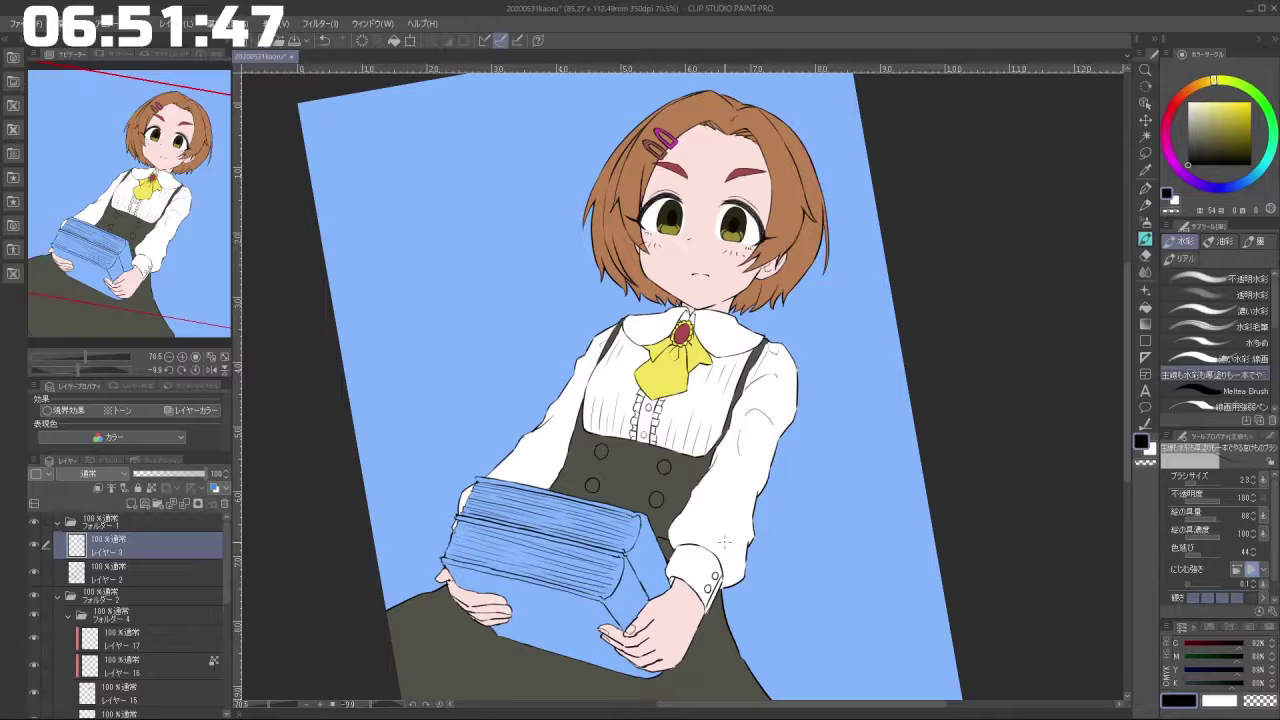
{"action": "left_click_drag", "start_coordinate": [808, 412], "coordinate": [804, 531]}
Make レイヤー 4 the active layer and sample the brown hair colour beside the face as the drawing colour.
{"action": "left_click_drag", "start_coordinate": [660, 263], "coordinate": [733, 313]}
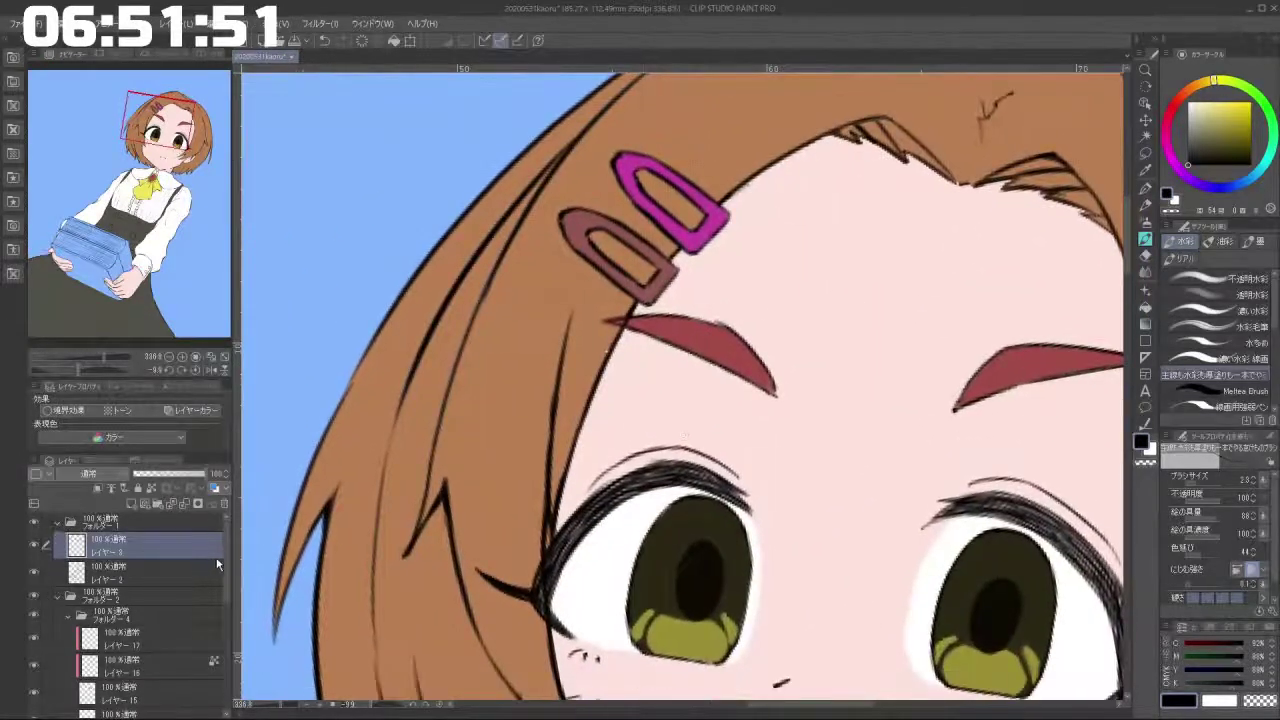
{"action": "left_click_drag", "start_coordinate": [227, 564], "coordinate": [231, 583]}
{"action": "scroll", "coordinate": [230, 576], "scroll_direction": "down", "scroll_amount": 2}
{"action": "left_click", "coordinate": [165, 642]}
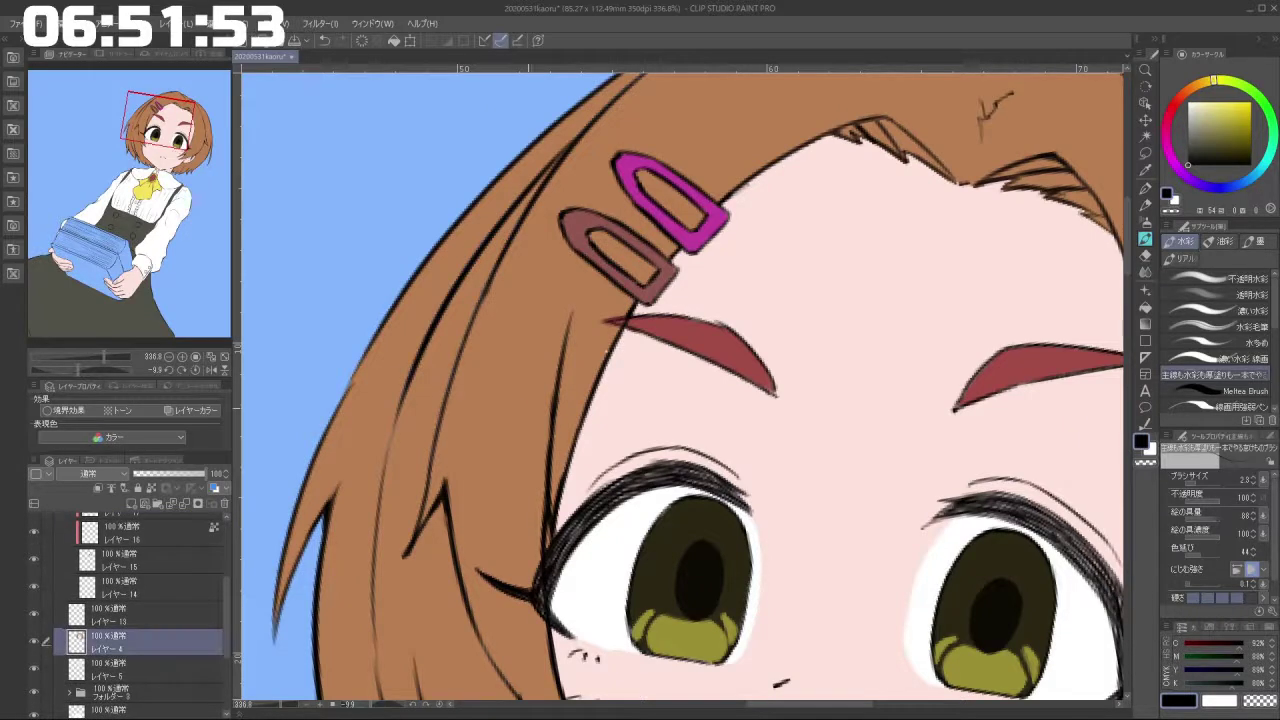
{"action": "left_click", "coordinate": [535, 406], "text": "alt"}
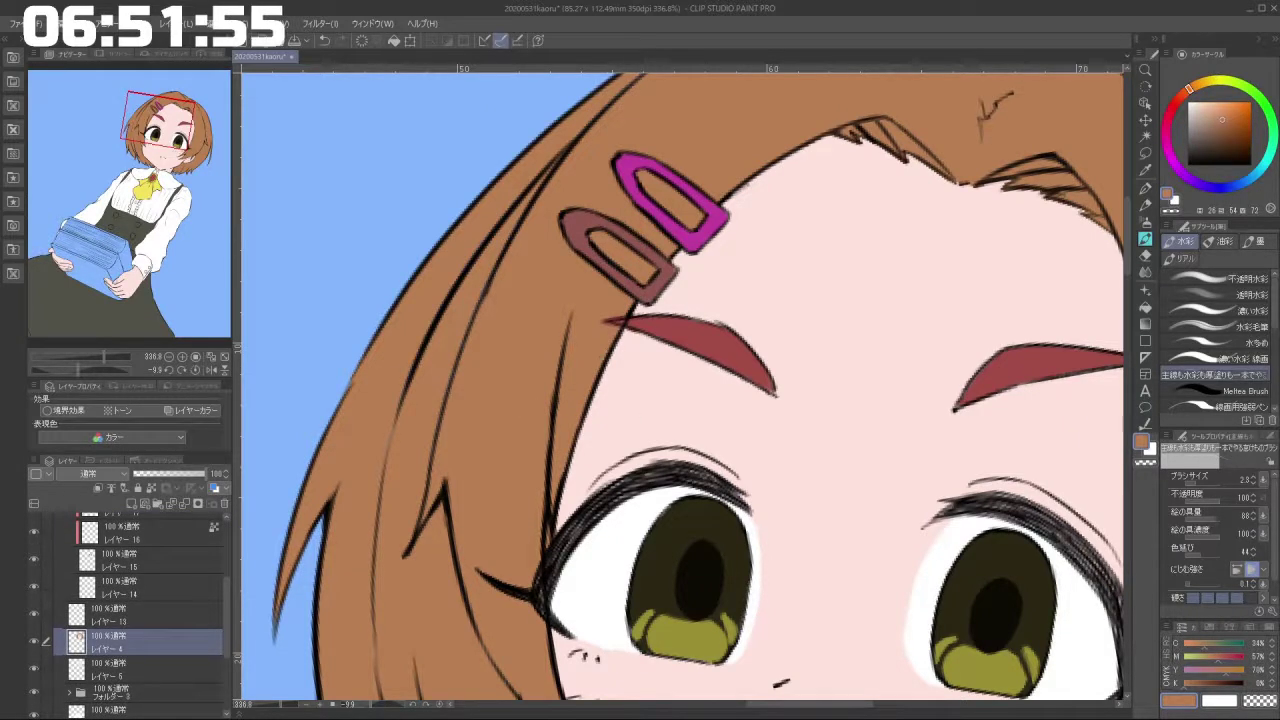
{"action": "left_click_drag", "start_coordinate": [738, 477], "coordinate": [655, 477]}
{"action": "left_click_drag", "start_coordinate": [826, 409], "coordinate": [761, 321]}
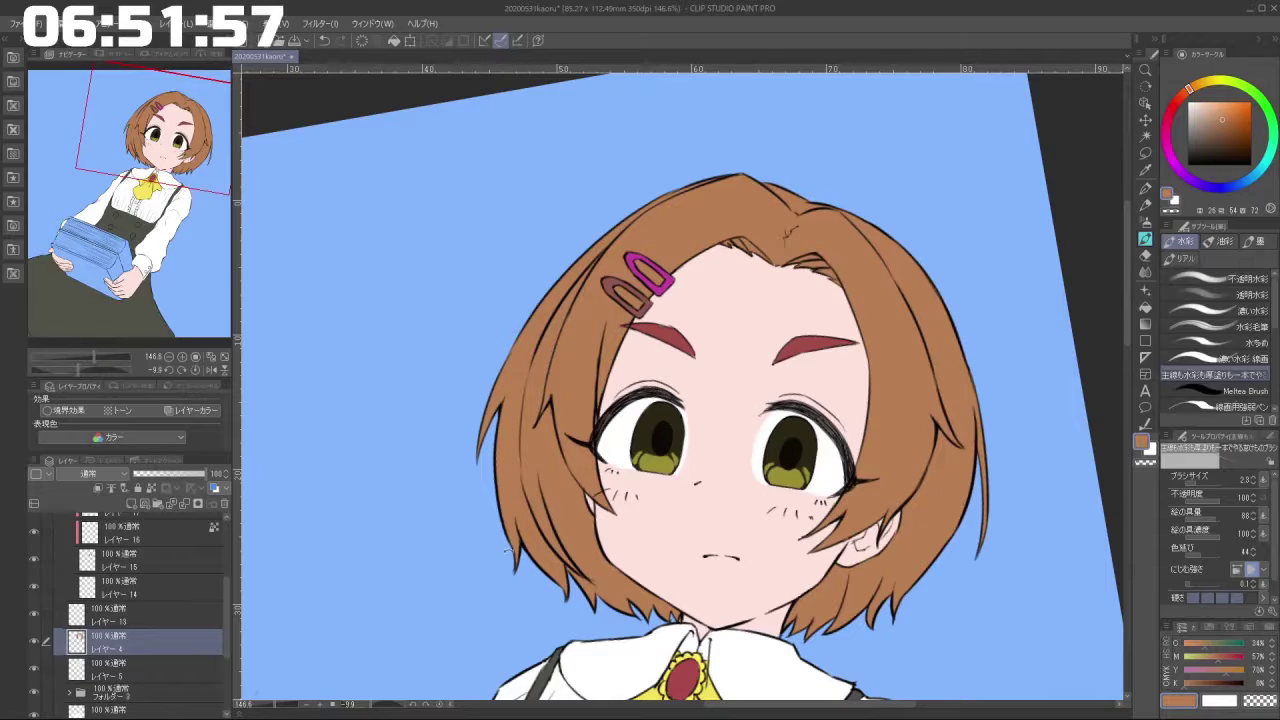
{"action": "left_click_drag", "start_coordinate": [920, 350], "coordinate": [960, 555]}
{"action": "left_click_drag", "start_coordinate": [696, 556], "coordinate": [706, 400]}
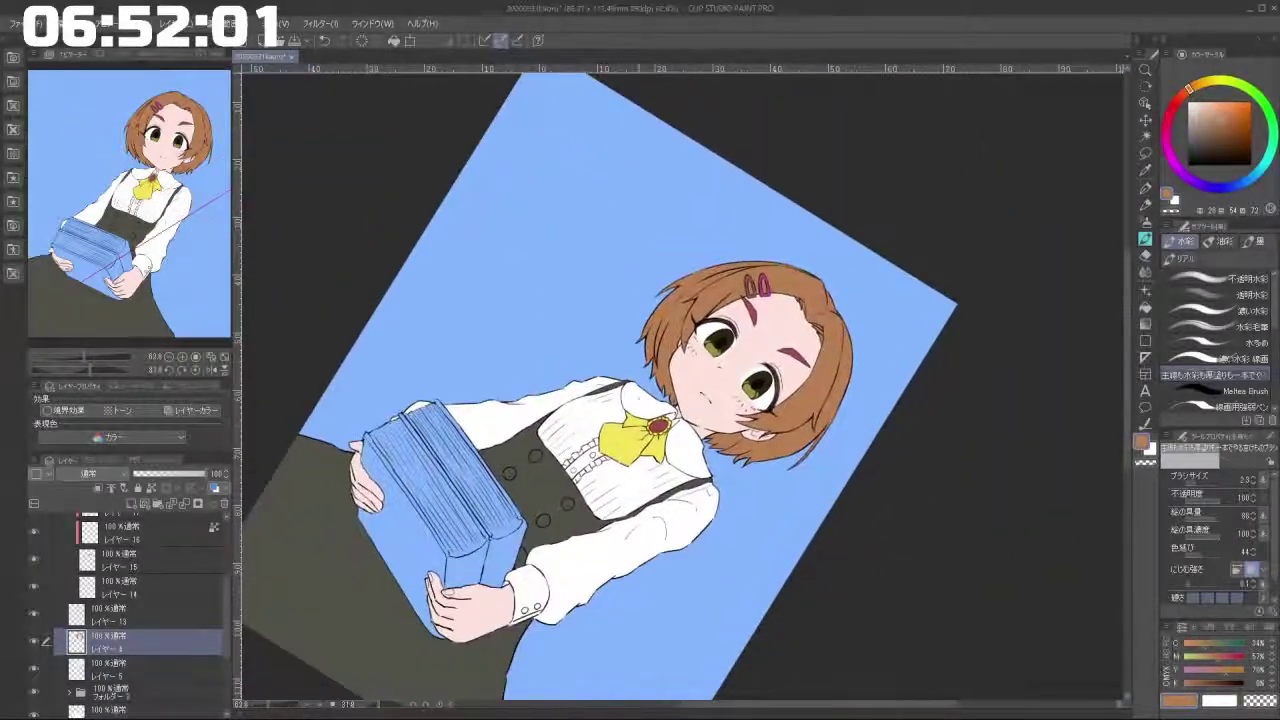
{"action": "left_click_drag", "start_coordinate": [549, 597], "coordinate": [610, 625]}
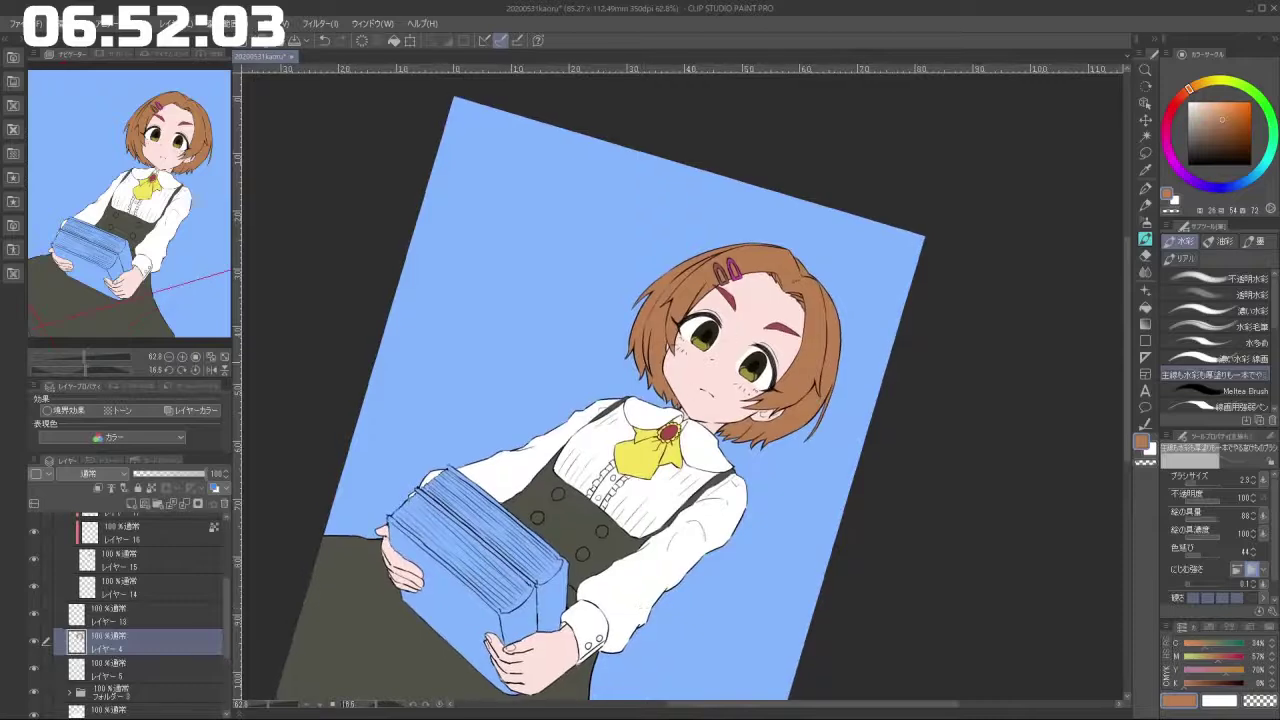
{"action": "left_click_drag", "start_coordinate": [560, 486], "coordinate": [562, 343]}
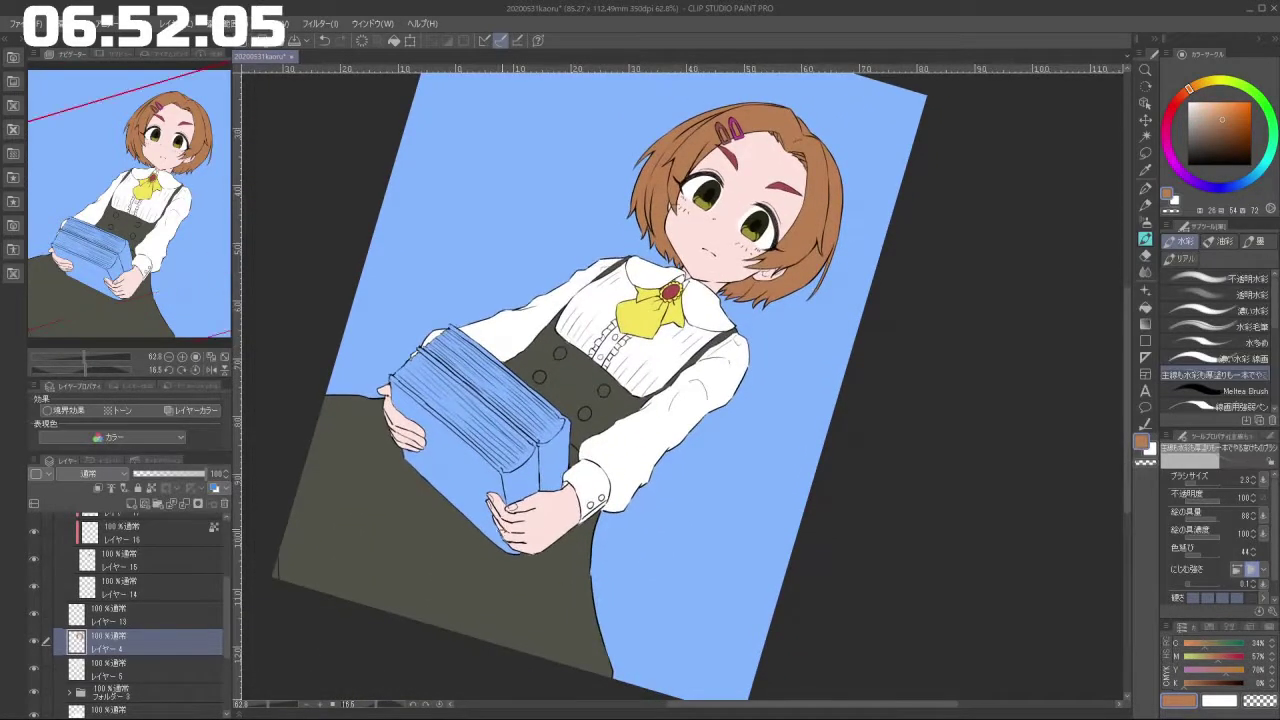
{"action": "left_click_drag", "start_coordinate": [505, 565], "coordinate": [689, 614]}
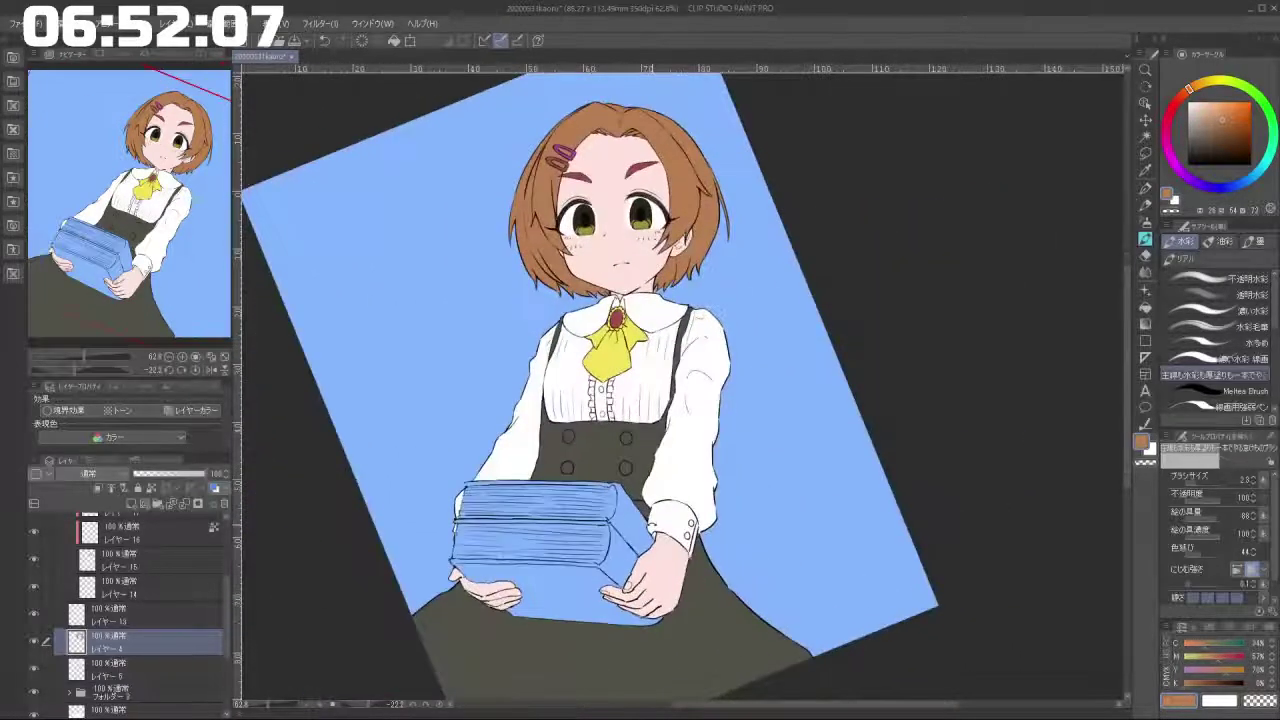
{"action": "left_click_drag", "start_coordinate": [614, 498], "coordinate": [633, 352]}
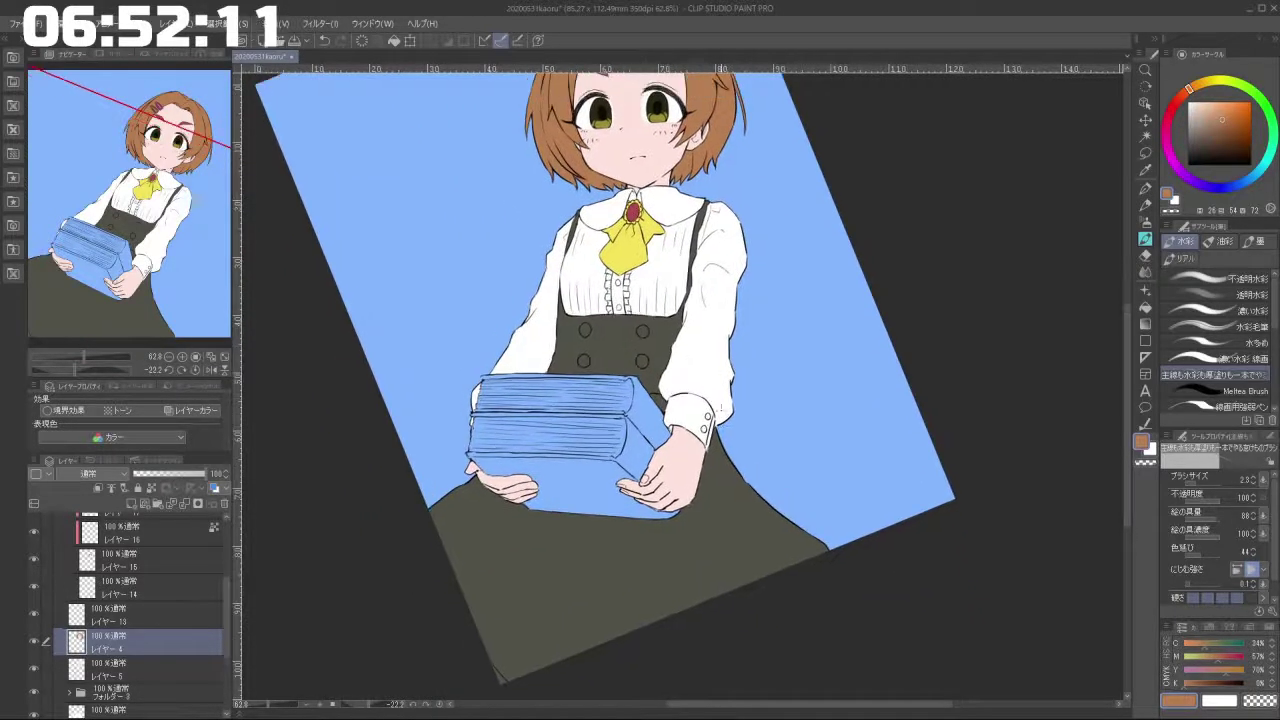
{"action": "scroll", "coordinate": [715, 436], "scroll_direction": "down", "scroll_amount": 3}
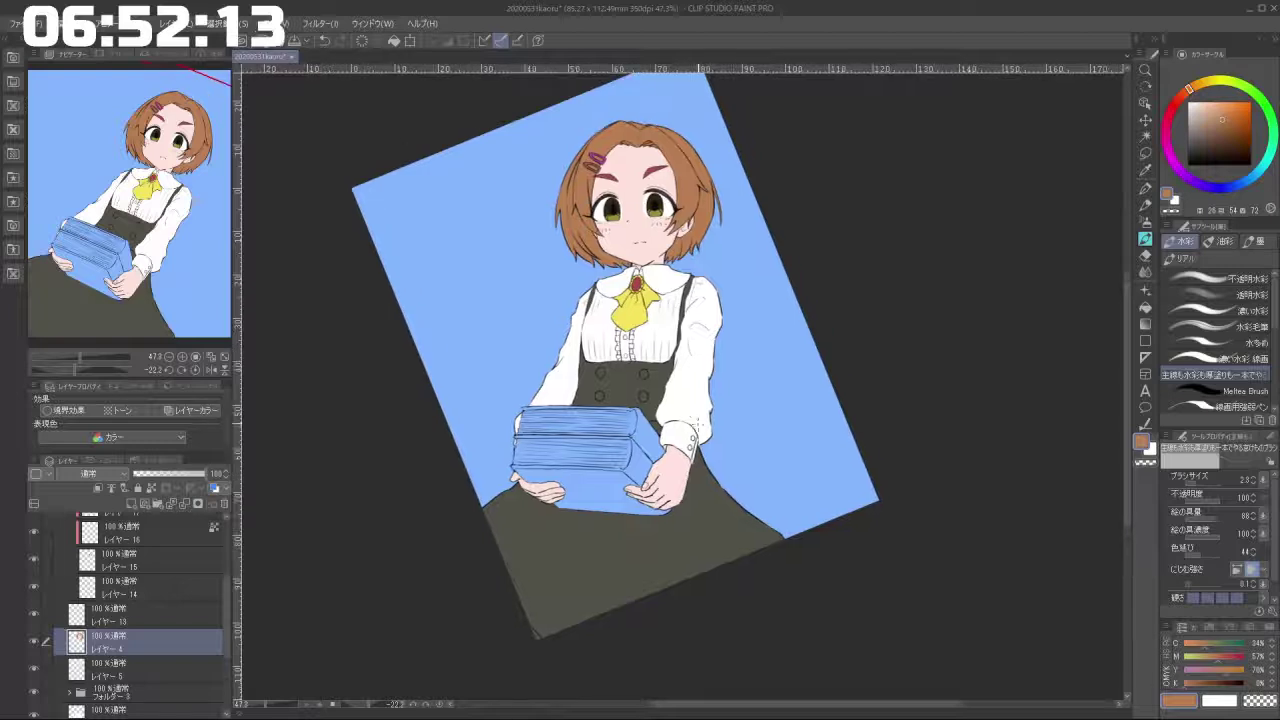
{"action": "scroll", "coordinate": [682, 422], "scroll_direction": "up", "scroll_amount": 2}
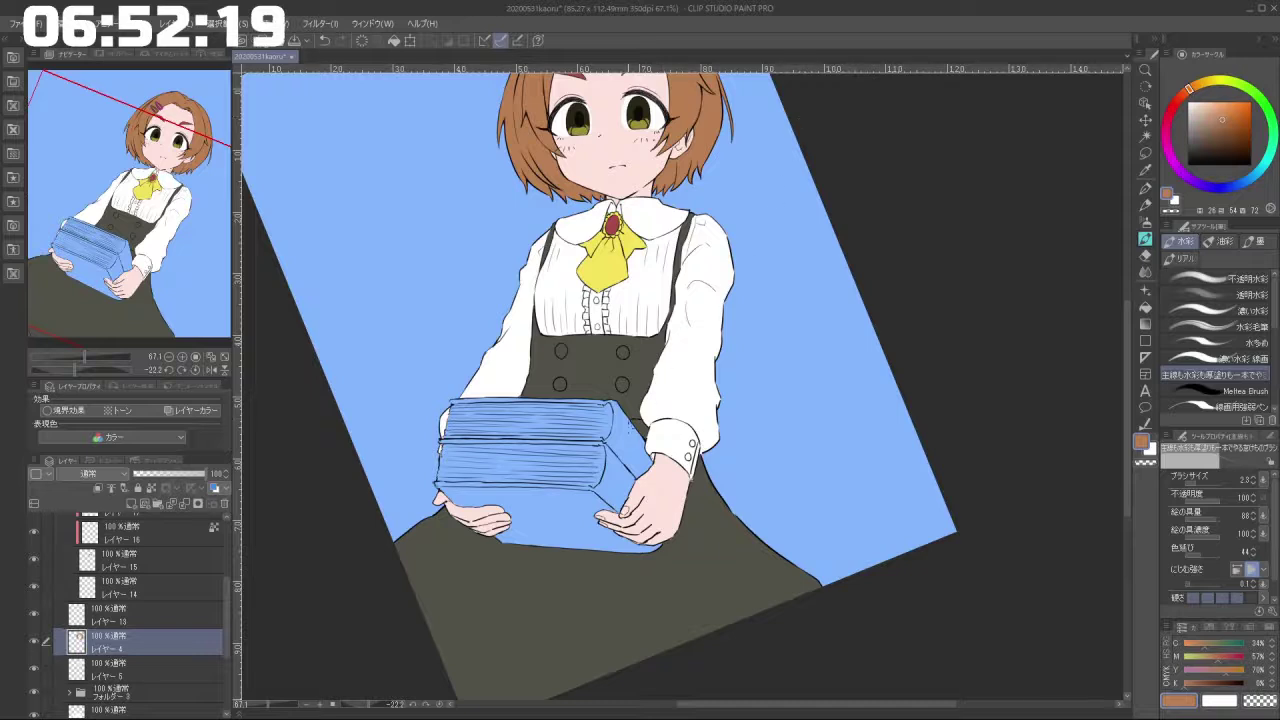
{"action": "left_click_drag", "start_coordinate": [627, 425], "coordinate": [641, 351]}
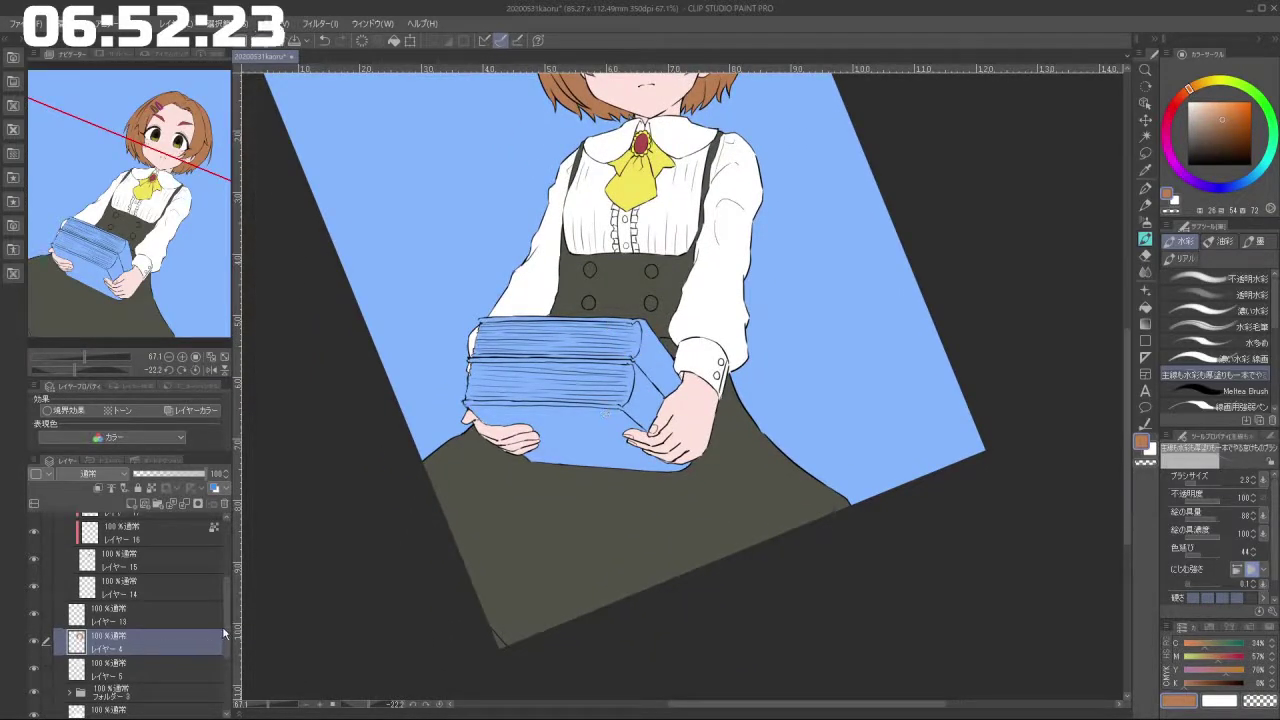
Expand フォルダー 3 and add a new layer above レイヤー 12.
{"action": "scroll", "coordinate": [224, 633], "scroll_direction": "down", "scroll_amount": 3}
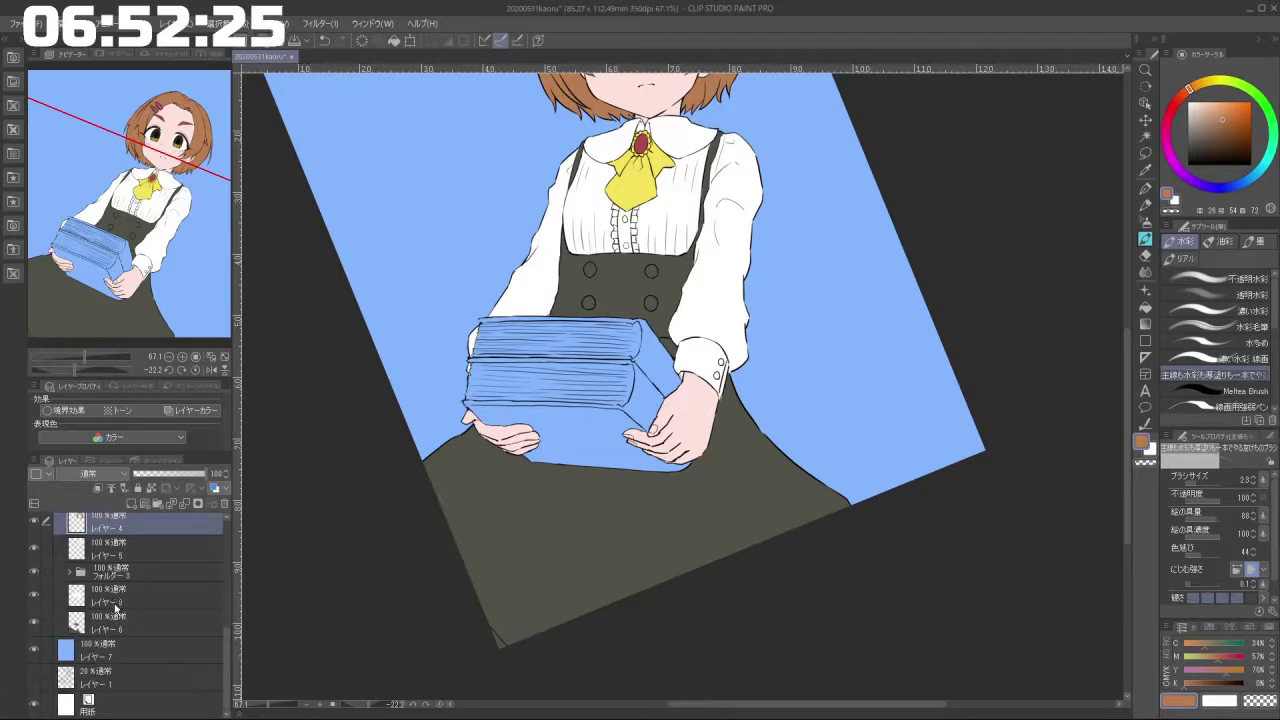
{"action": "left_click", "coordinate": [116, 600]}
{"action": "left_click", "coordinate": [69, 573]}
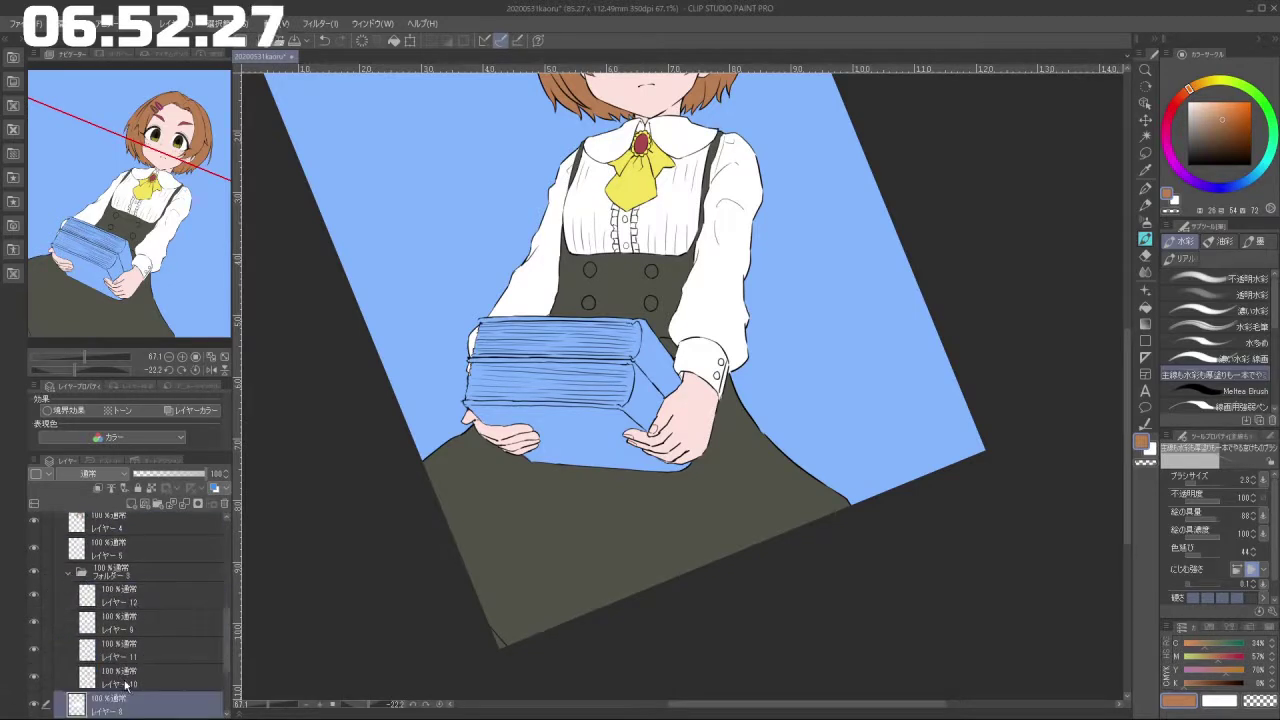
{"action": "left_click", "coordinate": [120, 680]}
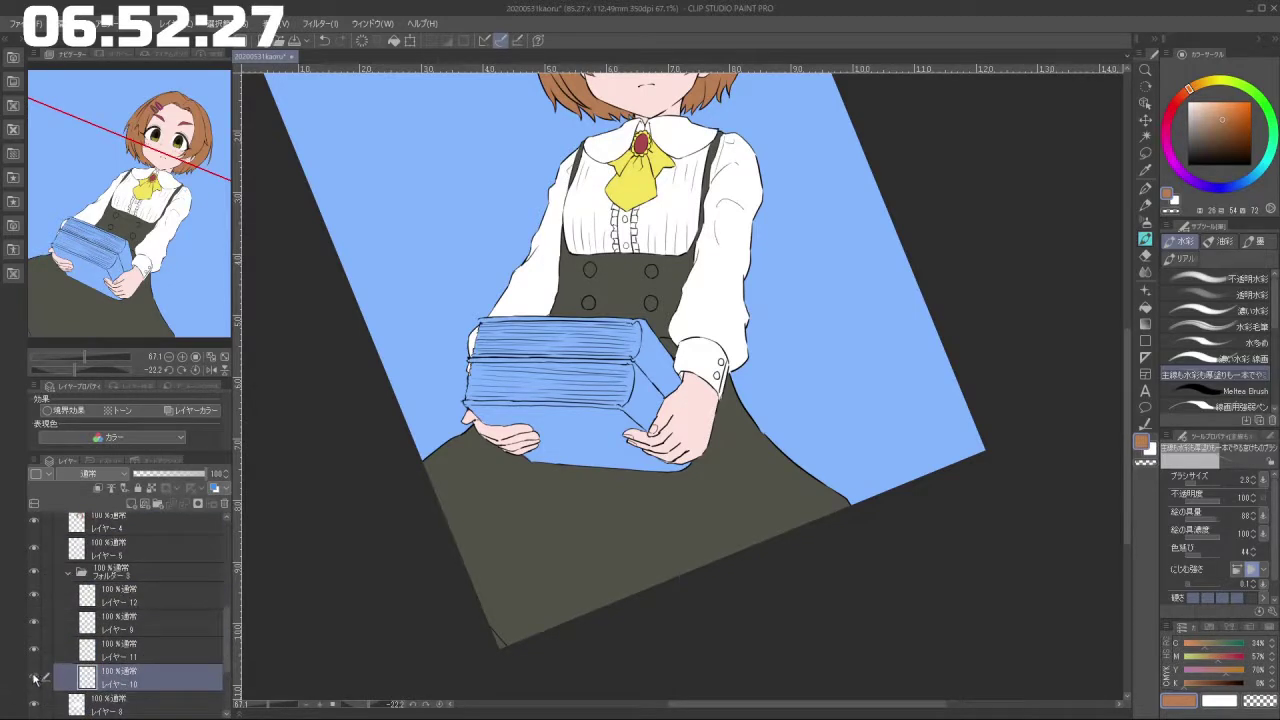
{"action": "left_click", "coordinate": [142, 655]}
{"action": "left_click", "coordinate": [139, 597]}
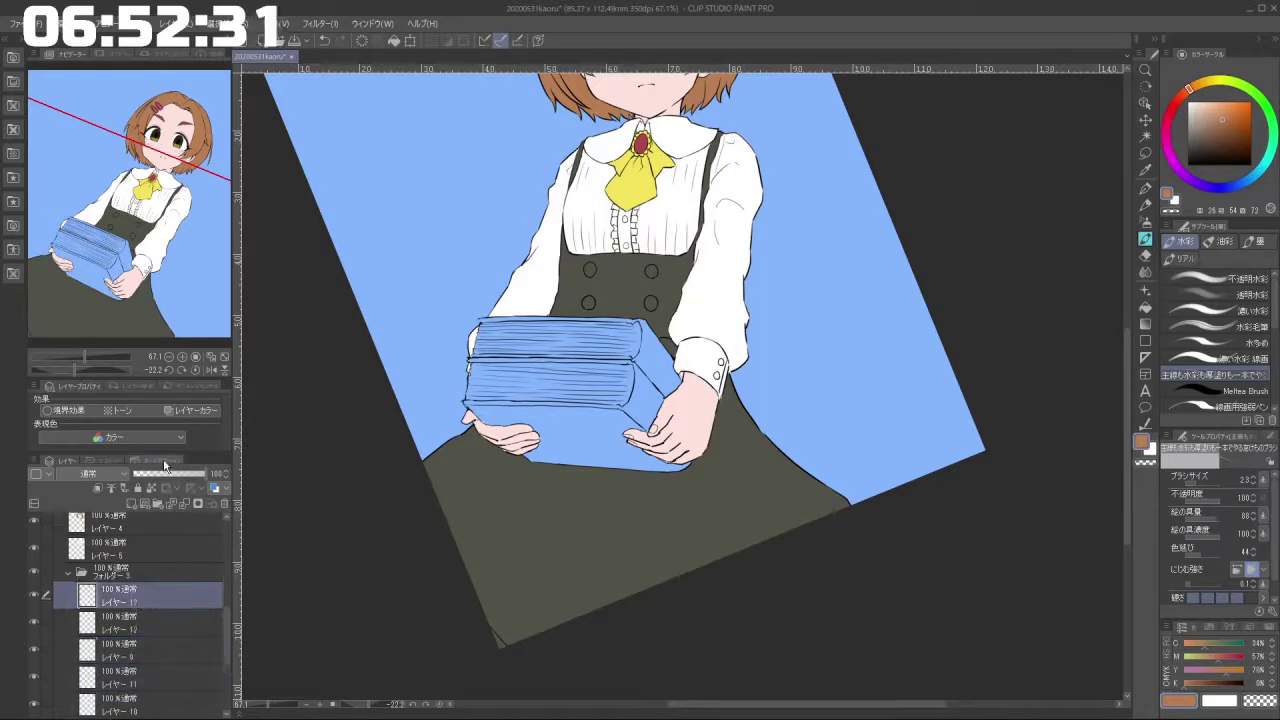
Fill the upper book's spine and top cover edge with green (H 154, S 54, V 53), referring to other layers.
{"action": "scroll", "coordinate": [651, 354], "scroll_direction": "up", "scroll_amount": 4}
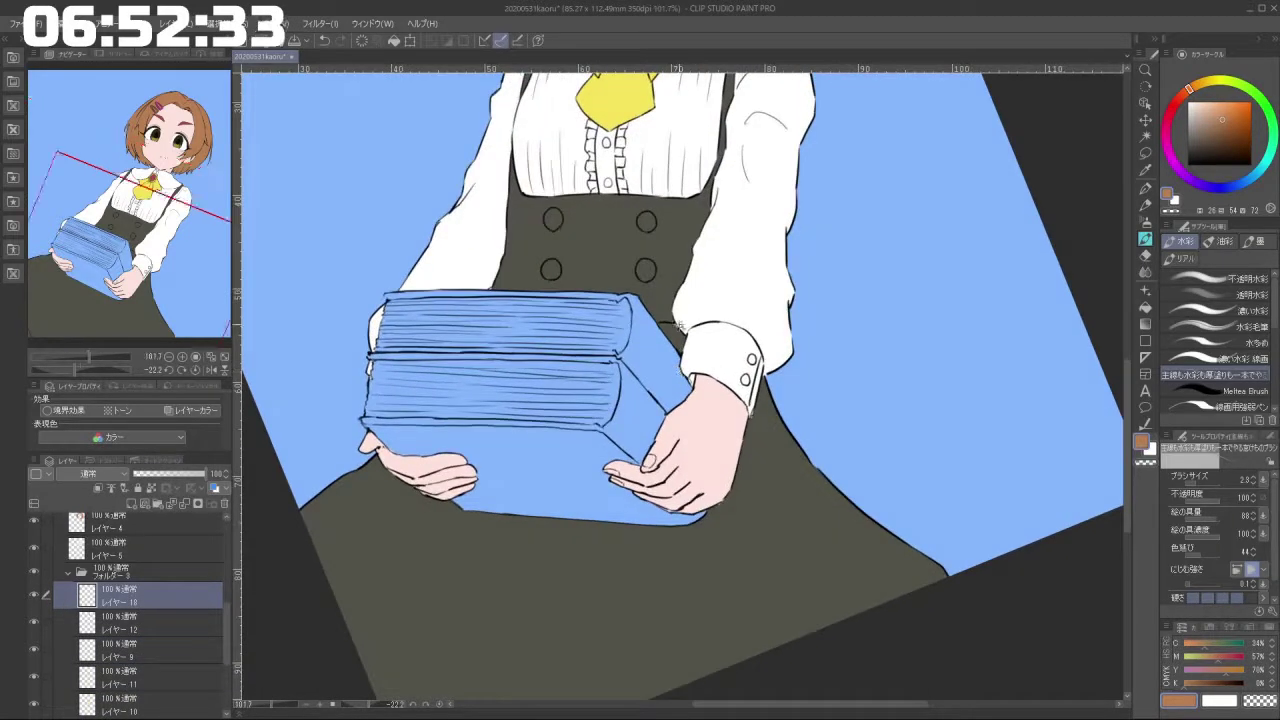
{"action": "left_click", "coordinate": [1258, 141]}
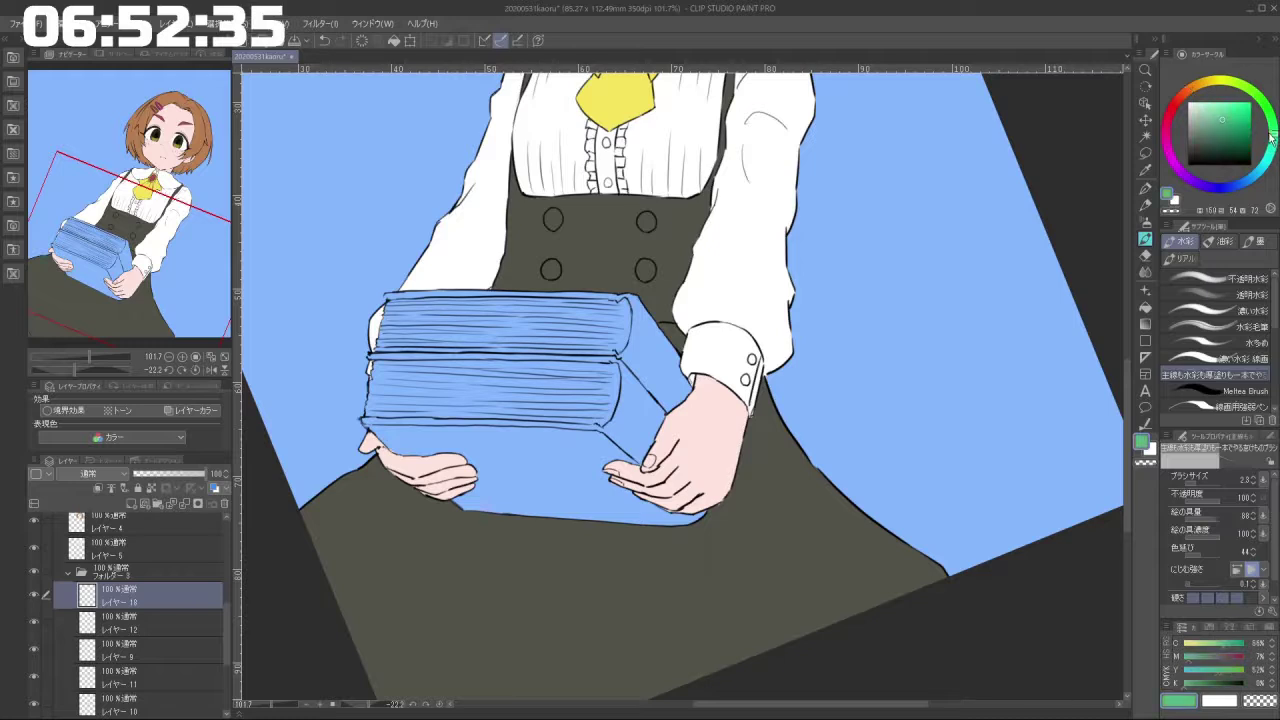
{"action": "left_click", "coordinate": [1237, 125]}
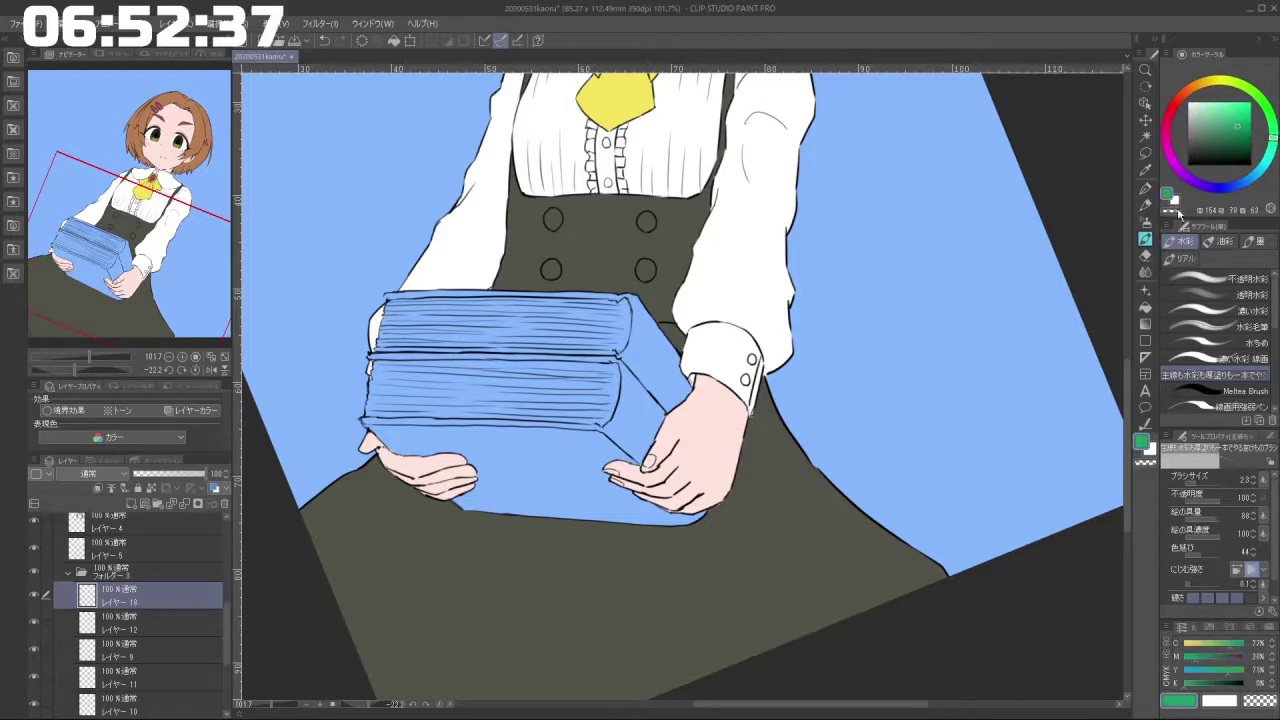
{"action": "left_click", "coordinate": [1235, 125]}
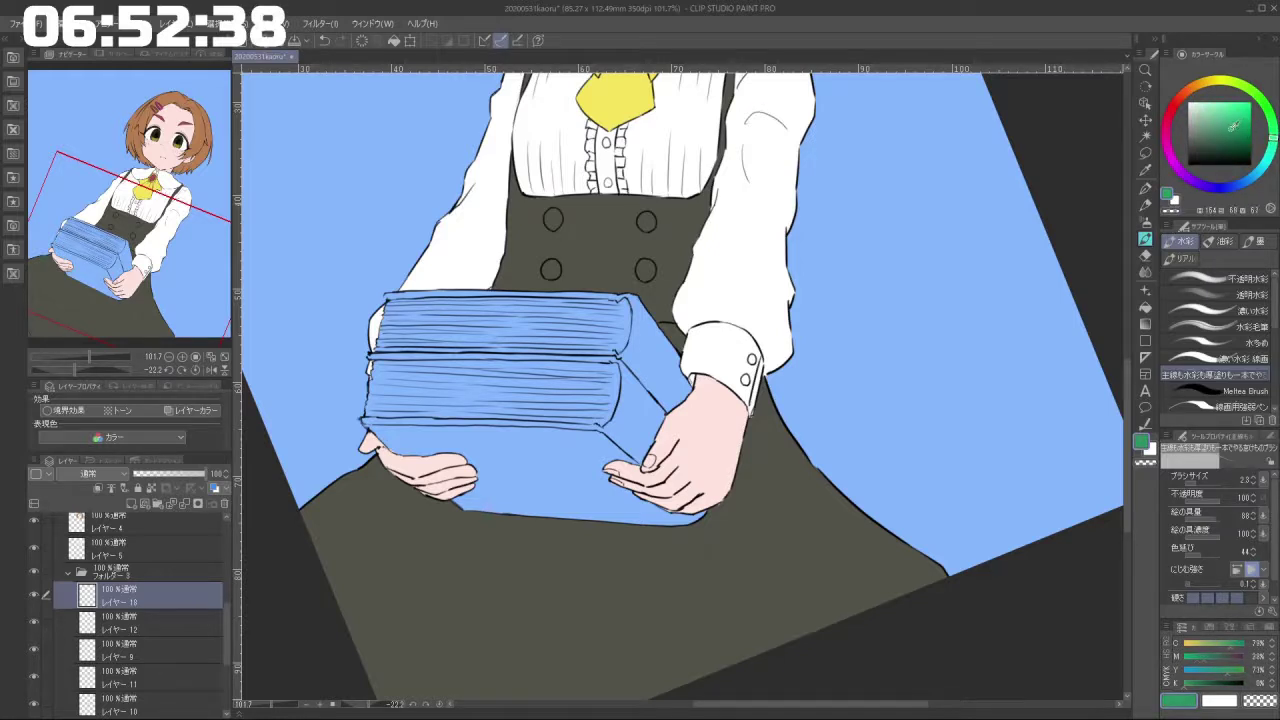
{"action": "left_click", "coordinate": [1145, 306]}
{"action": "left_click", "coordinate": [650, 343]}
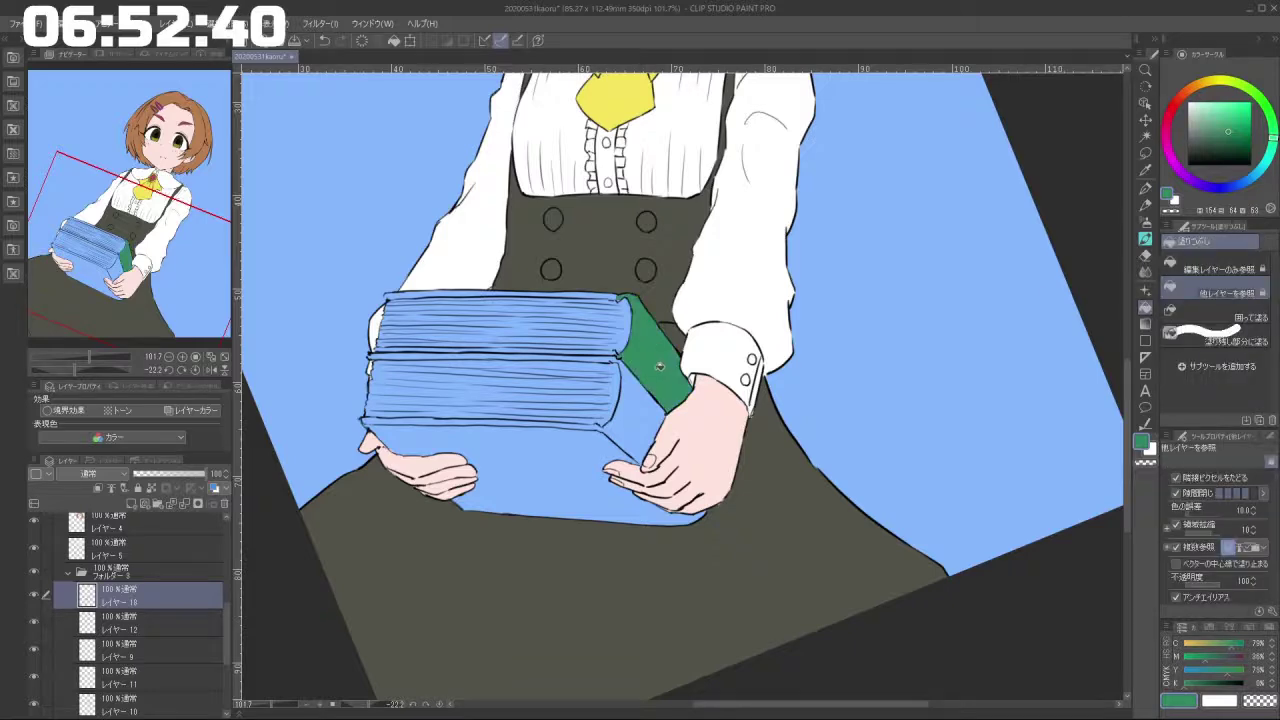
{"action": "left_click", "coordinate": [612, 295]}
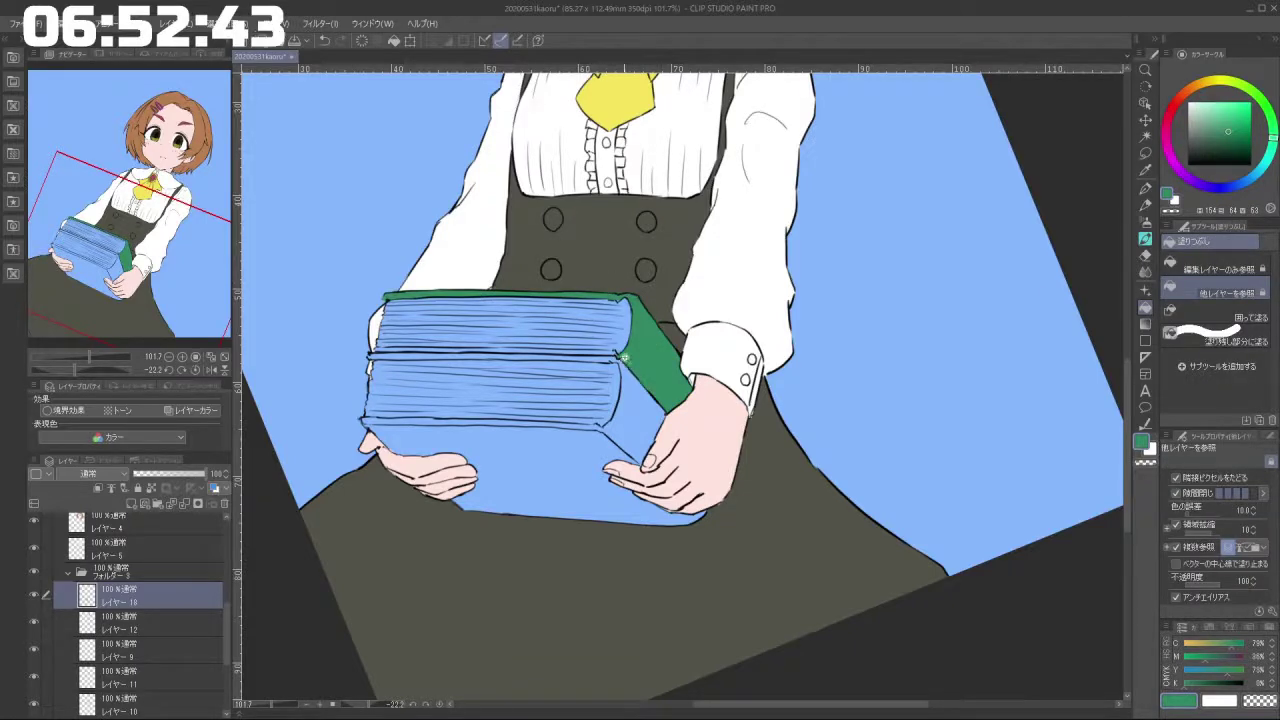
Colour the upper book's lower cover edge green and clean away the overflow on its page block.
{"action": "scroll", "coordinate": [624, 357], "scroll_direction": "up", "scroll_amount": 4}
{"action": "left_click", "coordinate": [600, 340]}
{"action": "left_click_drag", "start_coordinate": [576, 370], "coordinate": [667, 364]}
{"action": "left_click_drag", "start_coordinate": [960, 575], "coordinate": [880, 118]}
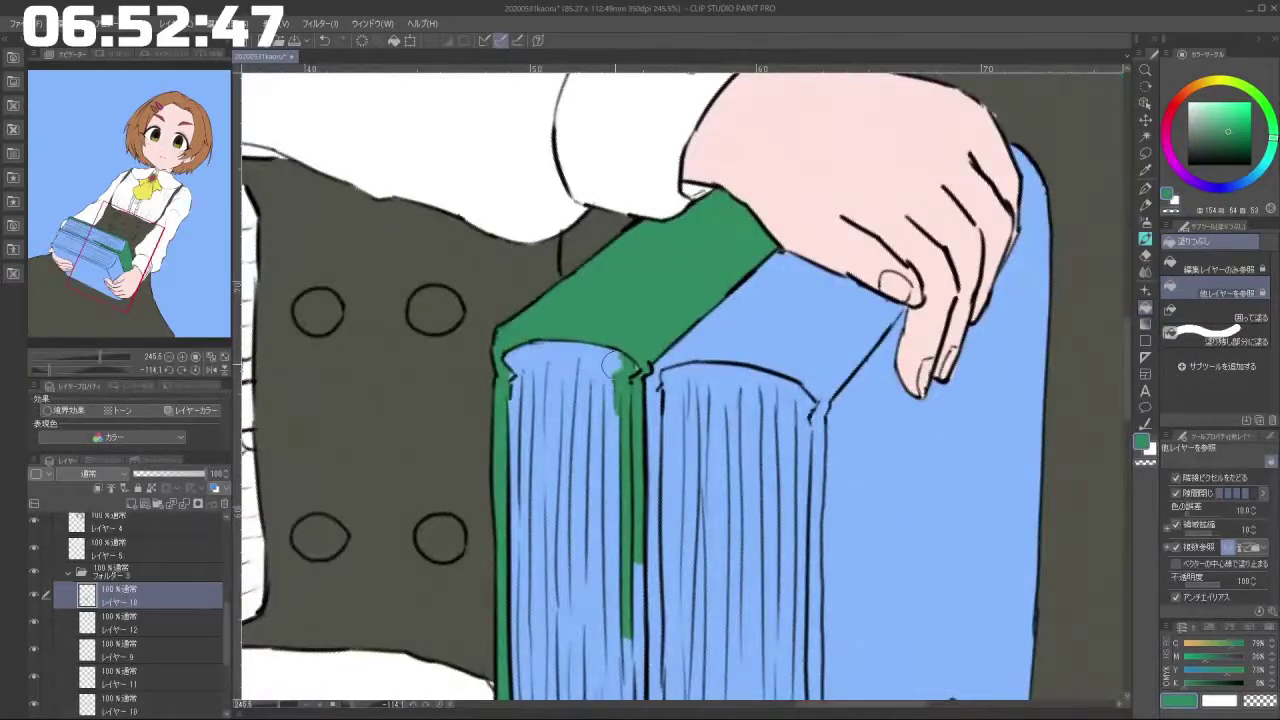
{"action": "mouse_move", "coordinate": [630, 370]}
{"action": "left_mouse_down"}
{"action": "mouse_move", "coordinate": [619, 403]}
{"action": "mouse_move", "coordinate": [622, 380]}
{"action": "mouse_move", "coordinate": [630, 658]}
{"action": "mouse_move", "coordinate": [646, 628]}
{"action": "mouse_move", "coordinate": [660, 436]}
{"action": "left_mouse_up"}
{"action": "scroll", "coordinate": [661, 450], "scroll_direction": "down", "scroll_amount": 5}
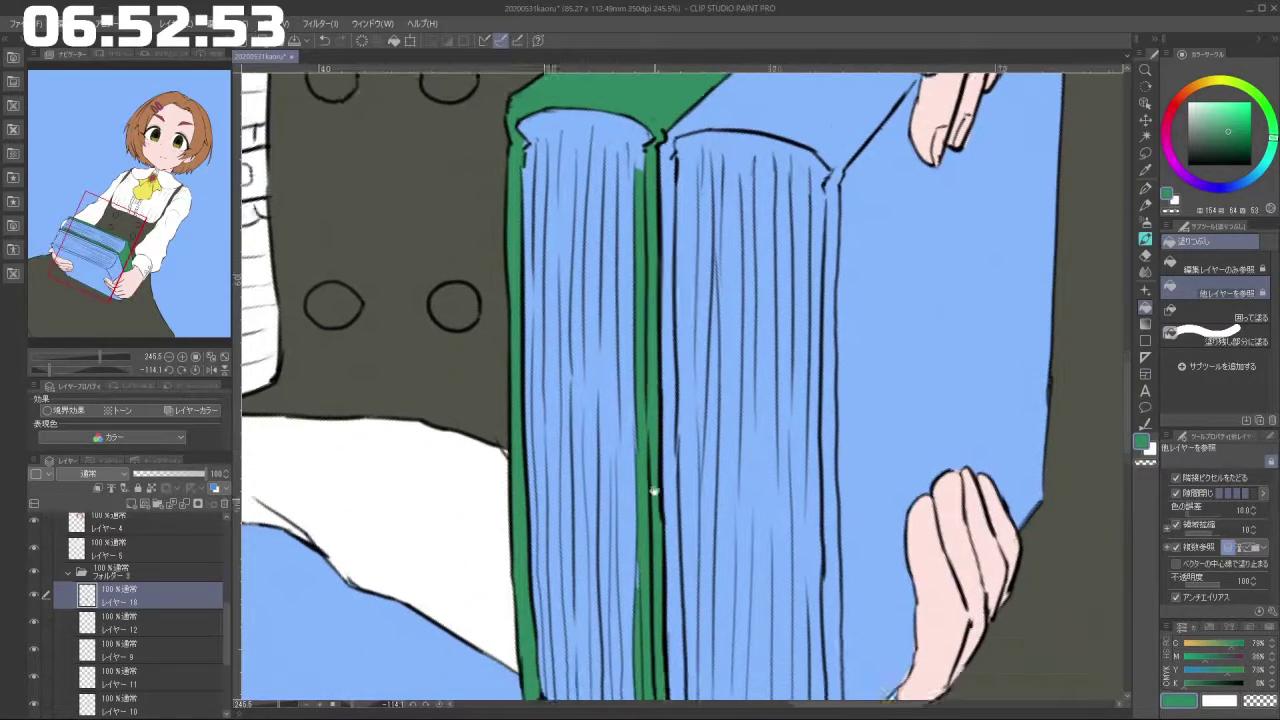
{"action": "left_click_drag", "start_coordinate": [637, 514], "coordinate": [641, 548]}
{"action": "scroll", "coordinate": [632, 160], "scroll_direction": "up", "scroll_amount": 4}
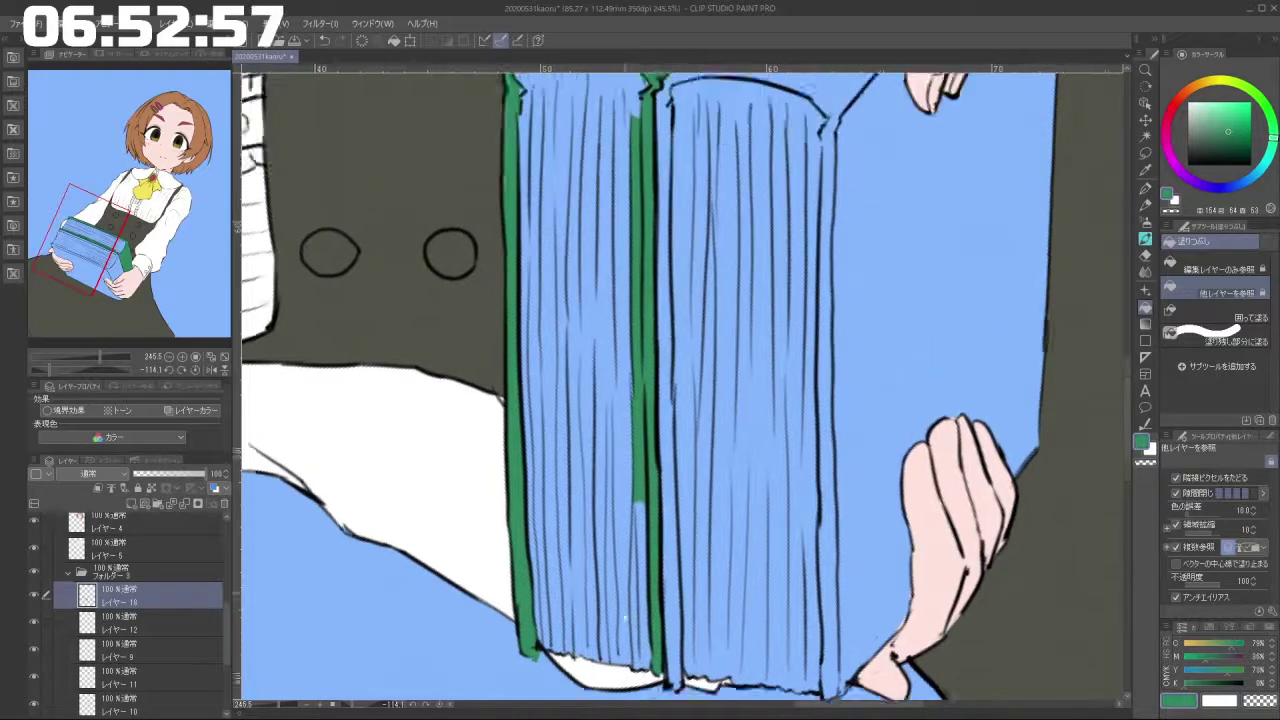
{"action": "left_click_drag", "start_coordinate": [632, 237], "coordinate": [630, 505]}
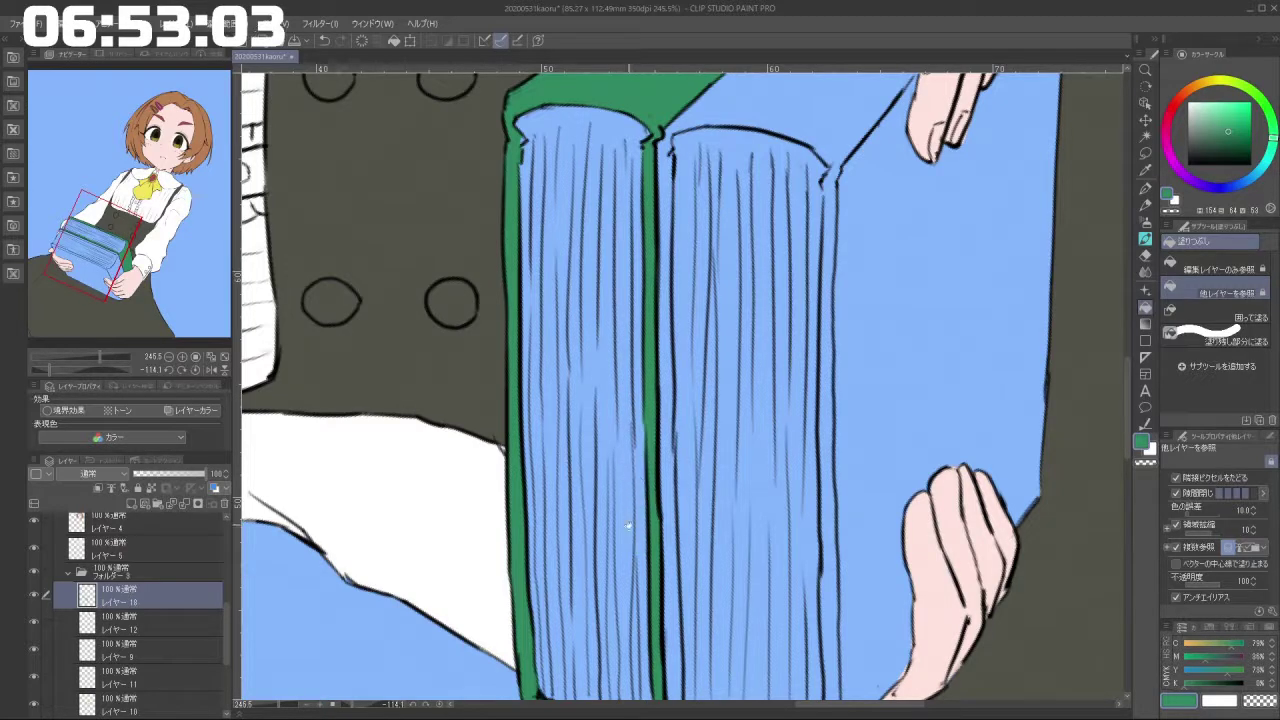
Repaint the green book cover in a darker, more muted green with a watercolour brush at size 79.2, with transparent pixels locked.
{"action": "scroll", "coordinate": [680, 538], "scroll_direction": "down", "scroll_amount": 3}
{"action": "left_click_drag", "start_coordinate": [680, 538], "coordinate": [672, 440]}
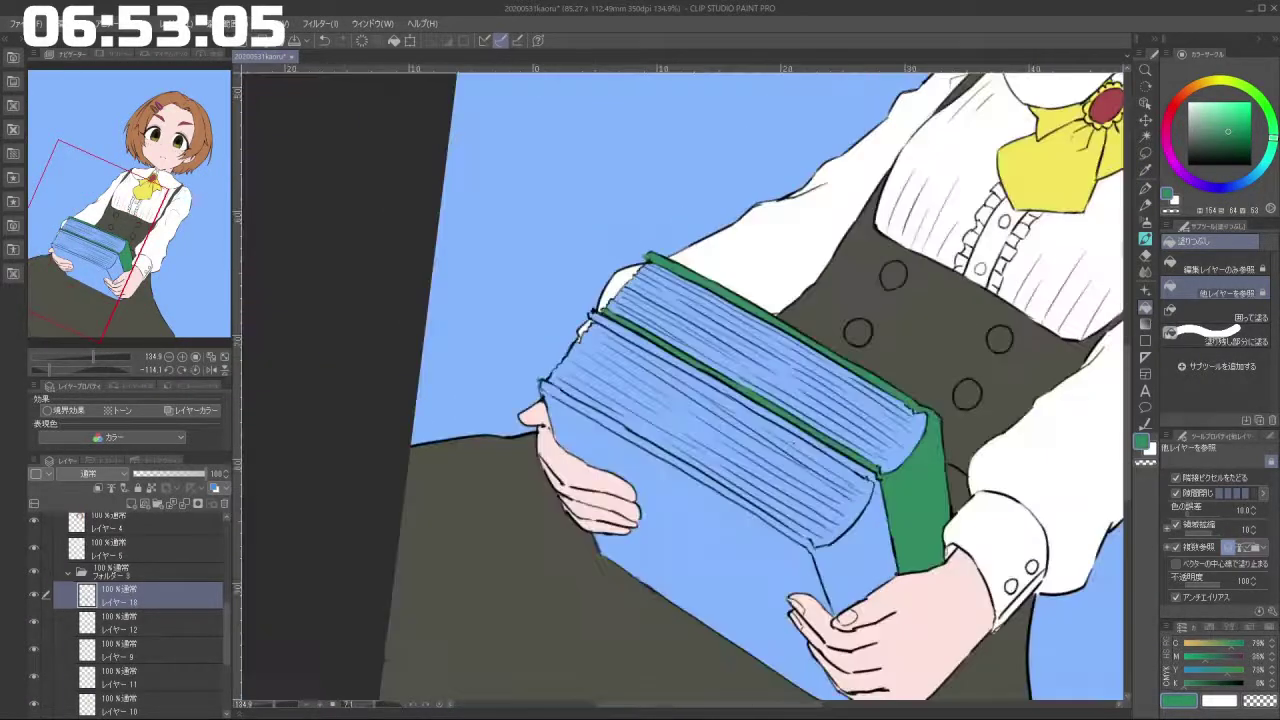
{"action": "left_click_drag", "start_coordinate": [944, 317], "coordinate": [782, 309]}
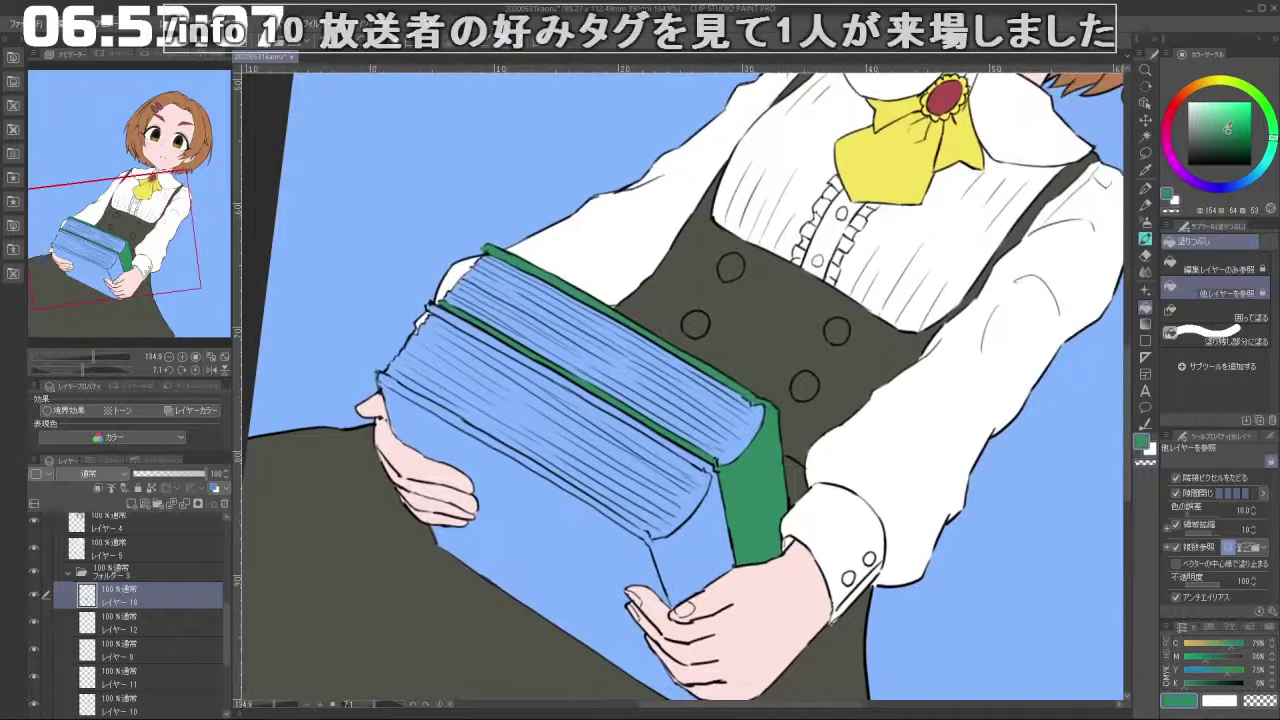
{"action": "left_click_drag", "start_coordinate": [1224, 132], "coordinate": [1220, 134]}
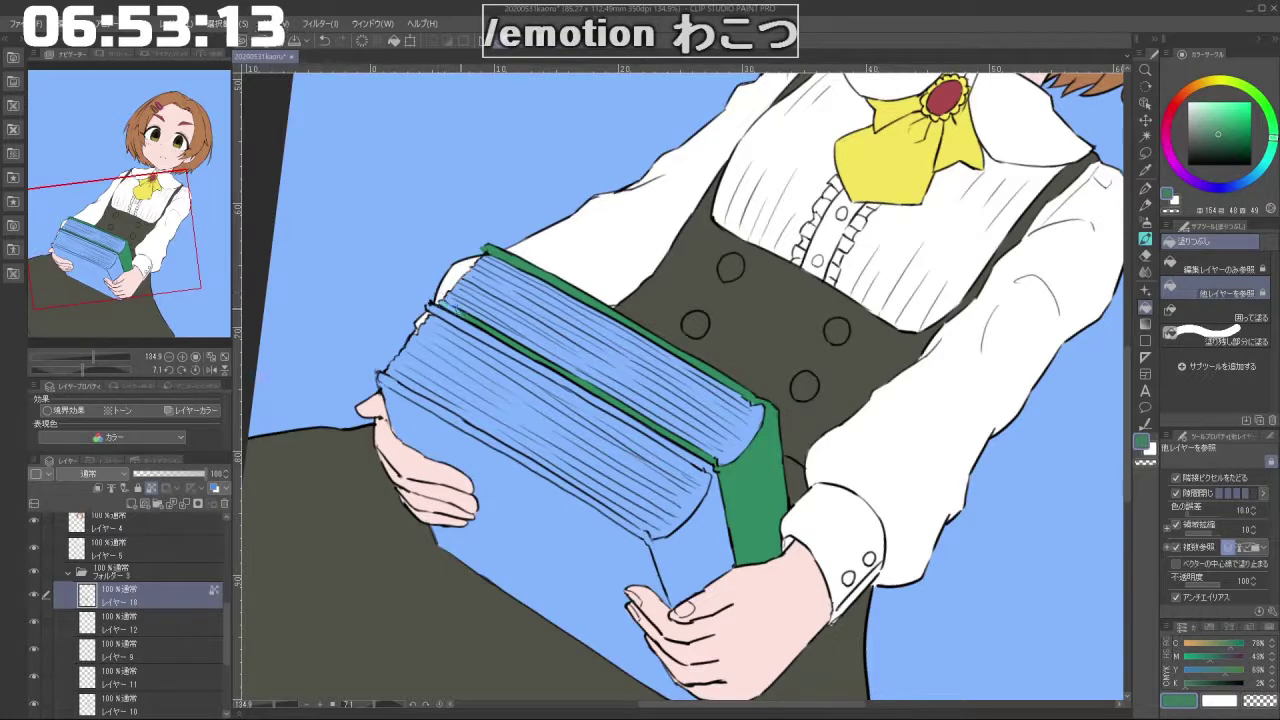
{"action": "left_click", "coordinate": [460, 298], "text": "alt"}
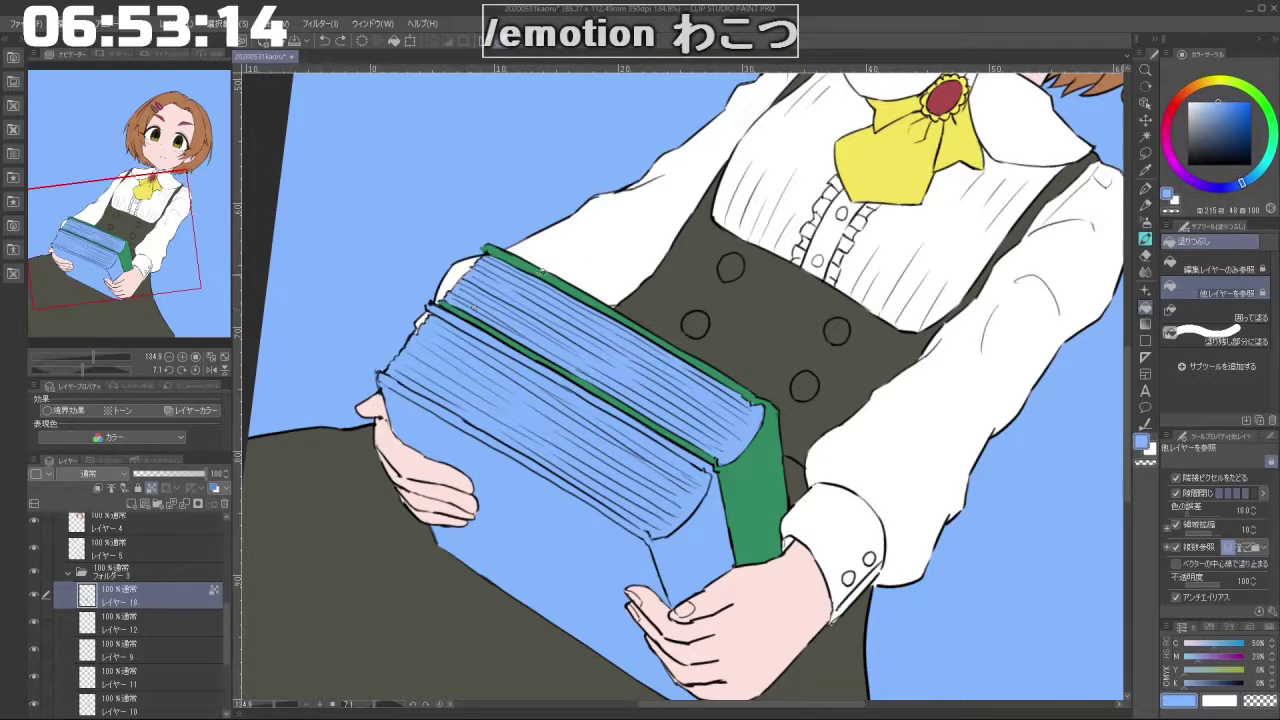
{"action": "left_click", "coordinate": [1147, 239]}
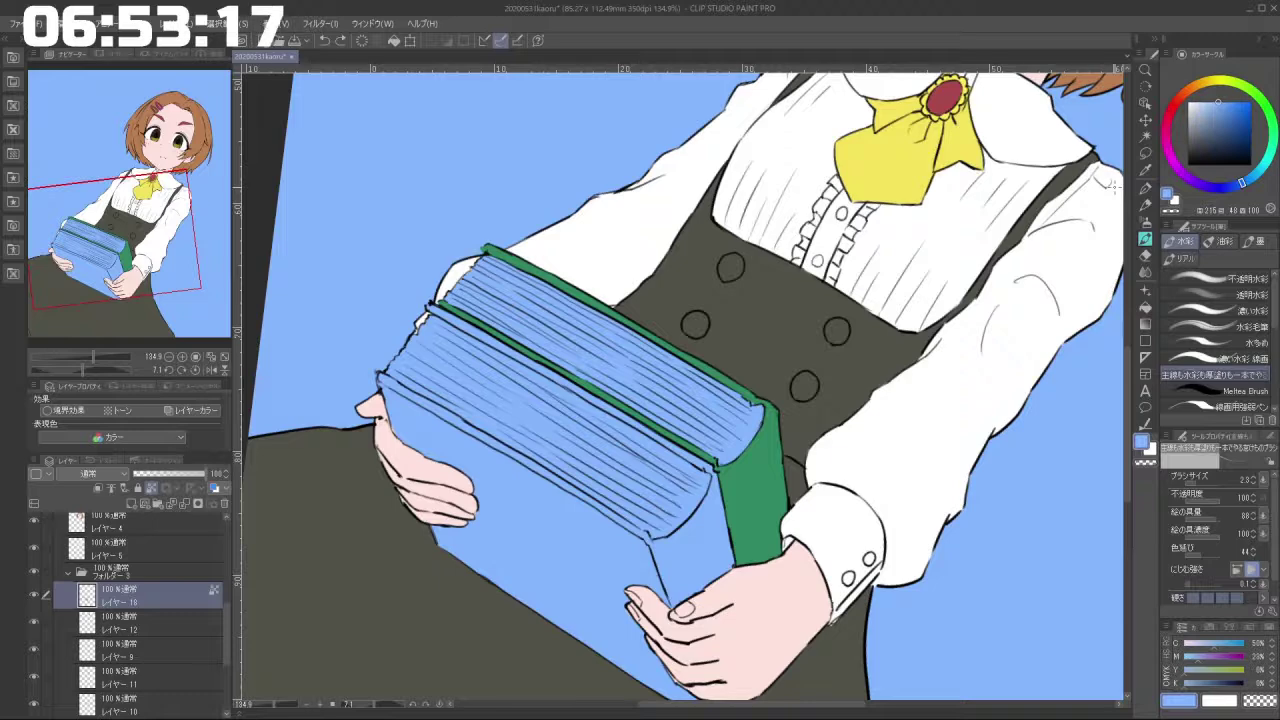
{"action": "left_click", "coordinate": [763, 458], "text": "alt"}
{"action": "left_click", "coordinate": [1228, 137]}
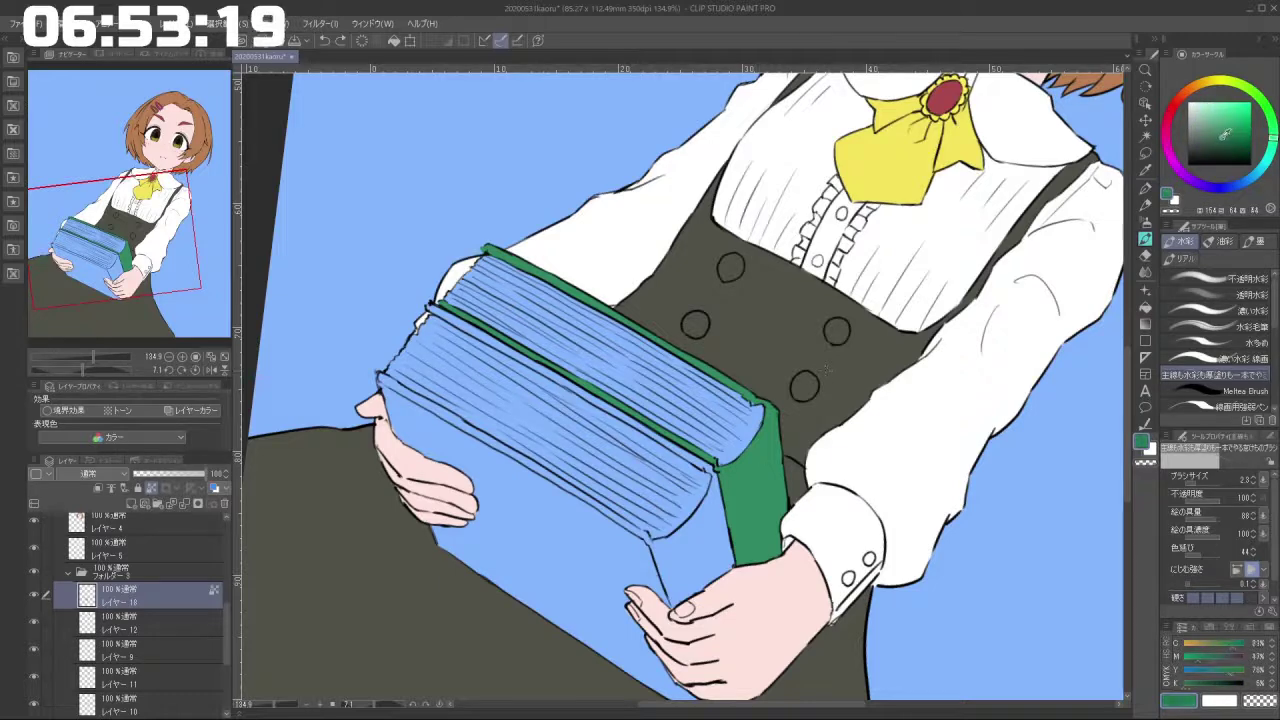
{"action": "left_click_drag", "start_coordinate": [524, 338], "coordinate": [558, 352]}
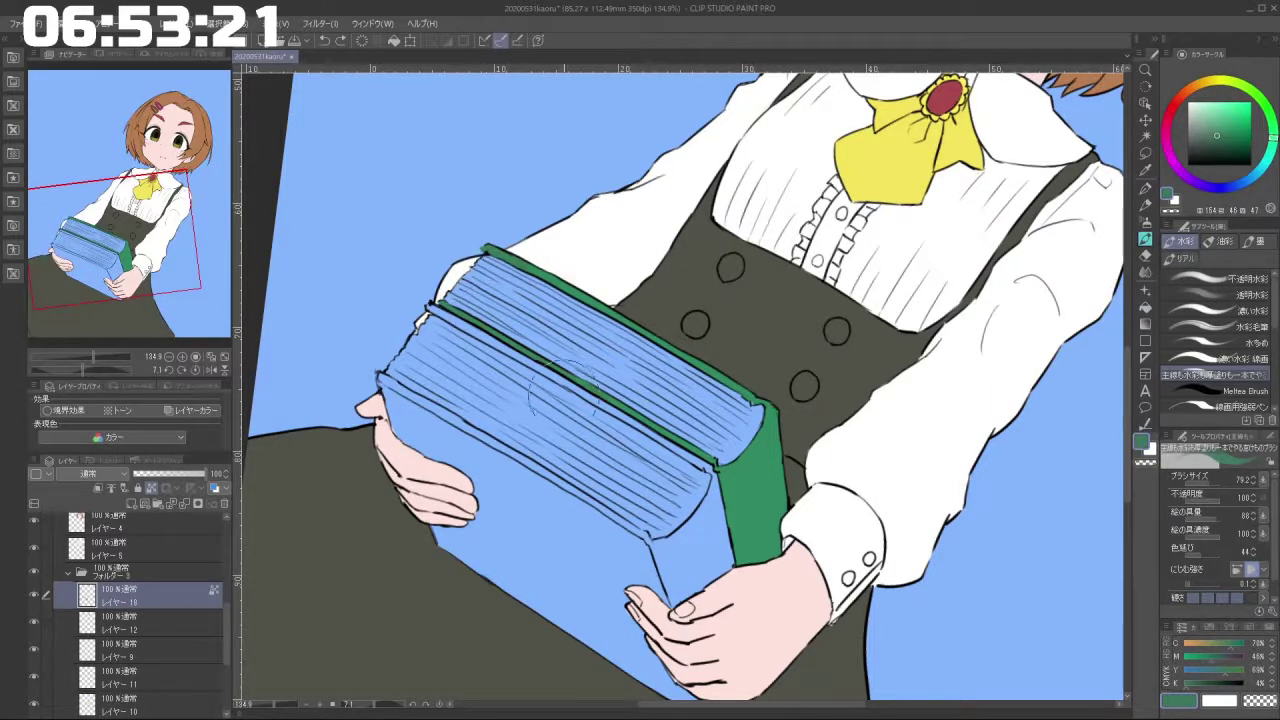
{"action": "mouse_move", "coordinate": [690, 390]}
{"action": "left_mouse_down"}
{"action": "mouse_move", "coordinate": [723, 385]}
{"action": "mouse_move", "coordinate": [773, 430]}
{"action": "mouse_move", "coordinate": [793, 468]}
{"action": "mouse_move", "coordinate": [788, 590]}
{"action": "mouse_move", "coordinate": [818, 585]}
{"action": "mouse_move", "coordinate": [796, 560]}
{"action": "left_mouse_up"}
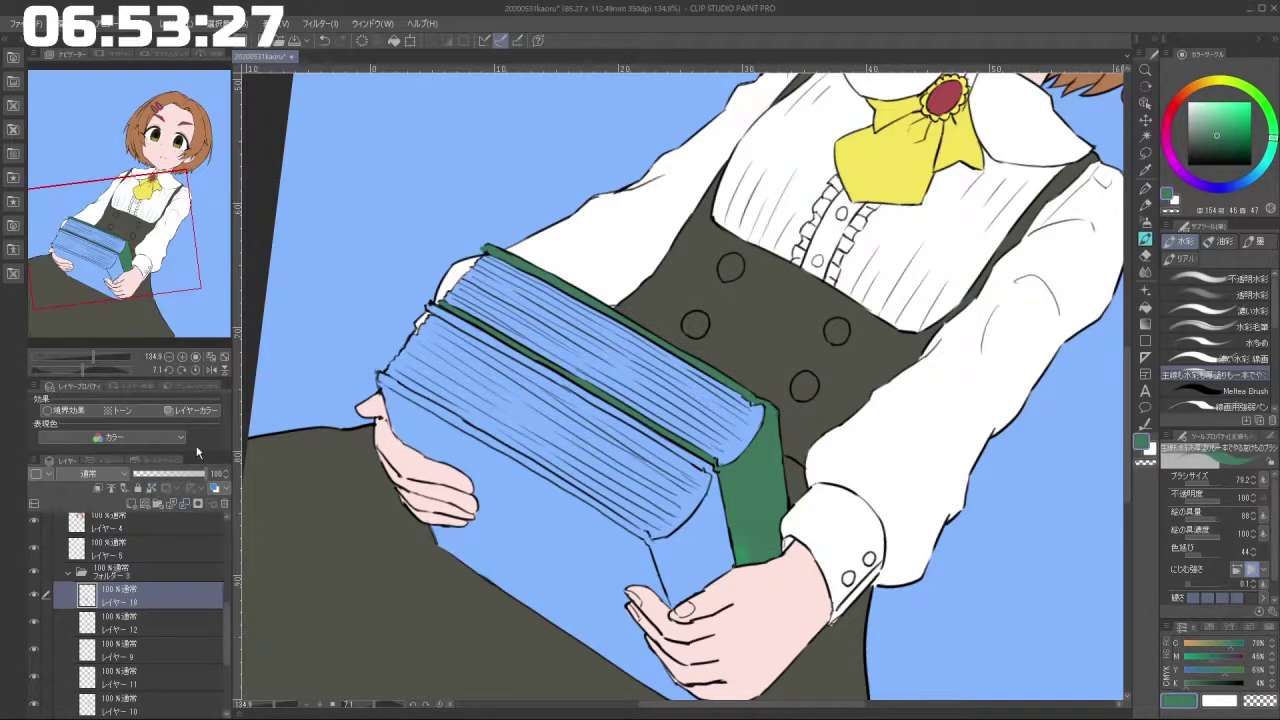
Cover the remaining brighter green on the upper book's spine beside the hand with the muted green.
{"action": "left_click_drag", "start_coordinate": [647, 379], "coordinate": [620, 324]}
{"action": "left_click_drag", "start_coordinate": [776, 286], "coordinate": [684, 195]}
{"action": "scroll", "coordinate": [795, 452], "scroll_direction": "up", "scroll_amount": 2}
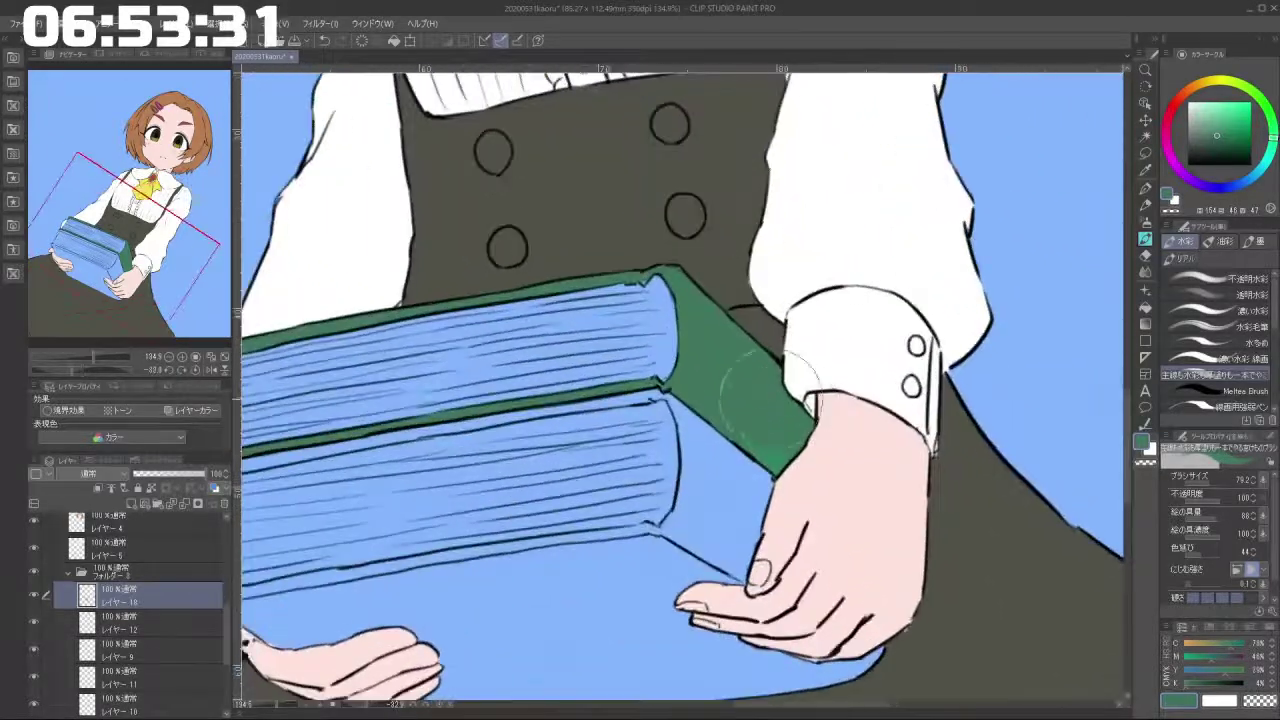
{"action": "mouse_move", "coordinate": [765, 440]}
{"action": "left_mouse_down"}
{"action": "mouse_move", "coordinate": [733, 422]}
{"action": "mouse_move", "coordinate": [778, 464]}
{"action": "left_mouse_up"}
{"action": "scroll", "coordinate": [757, 540], "scroll_direction": "down", "scroll_amount": 3}
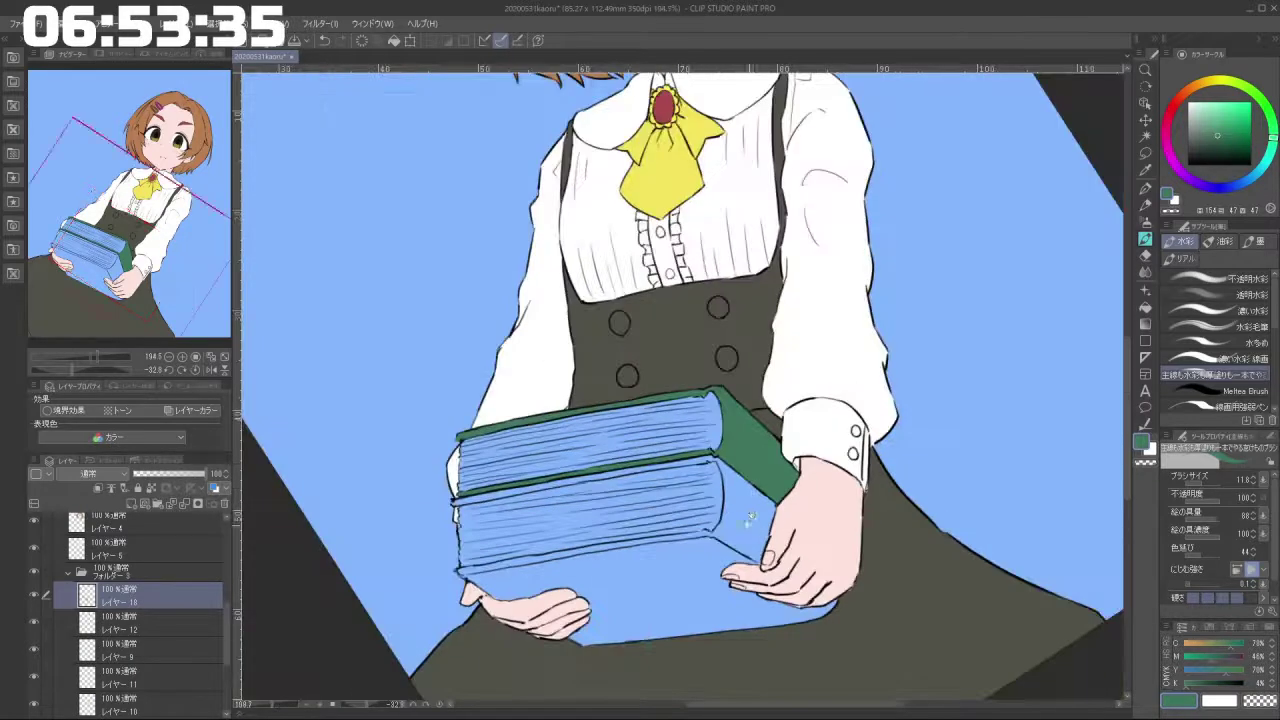
Examine the green book cover up close and against the whole figure, hiding and showing its layer to compare.
{"action": "left_click_drag", "start_coordinate": [748, 523], "coordinate": [737, 486]}
{"action": "left_click_drag", "start_coordinate": [584, 429], "coordinate": [631, 491]}
{"action": "scroll", "coordinate": [615, 430], "scroll_direction": "down", "scroll_amount": 3}
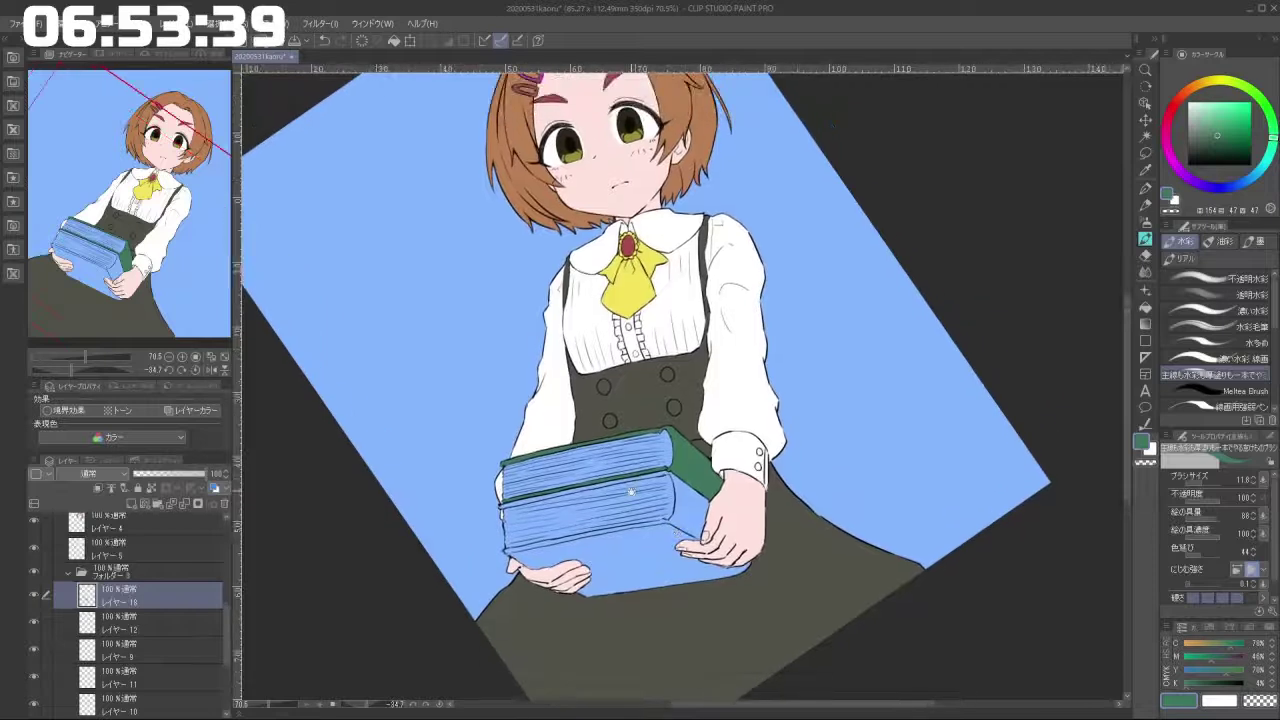
{"action": "scroll", "coordinate": [789, 331], "scroll_direction": "down", "scroll_amount": 2}
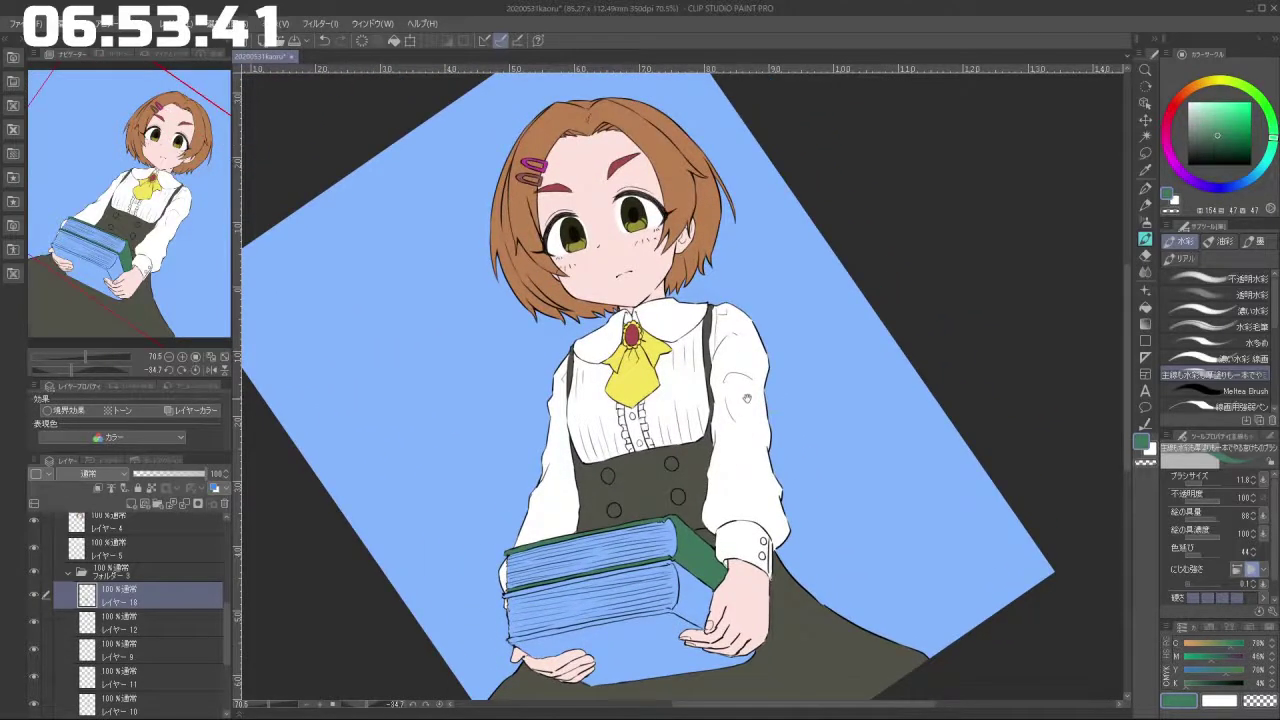
{"action": "scroll", "coordinate": [684, 405], "scroll_direction": "up", "scroll_amount": 2}
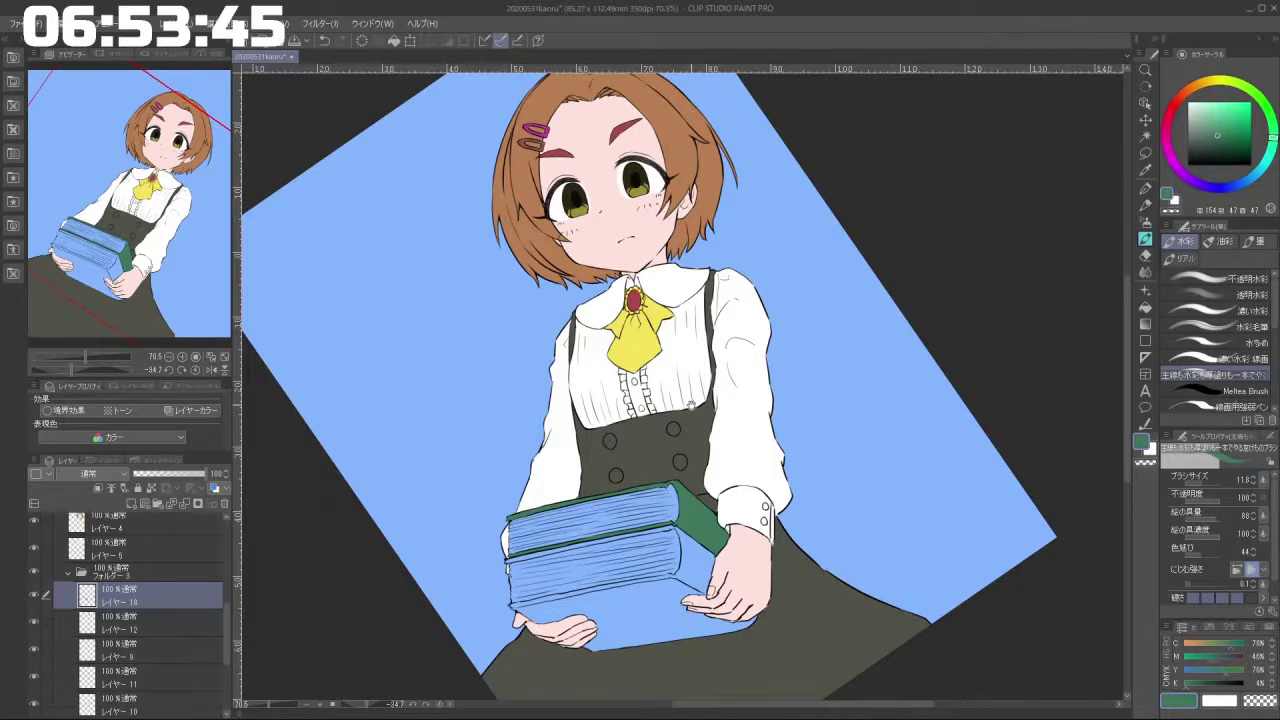
{"action": "left_click_drag", "start_coordinate": [672, 446], "coordinate": [598, 292]}
{"action": "left_click_drag", "start_coordinate": [567, 378], "coordinate": [622, 466]}
{"action": "left_click_drag", "start_coordinate": [503, 504], "coordinate": [533, 540]}
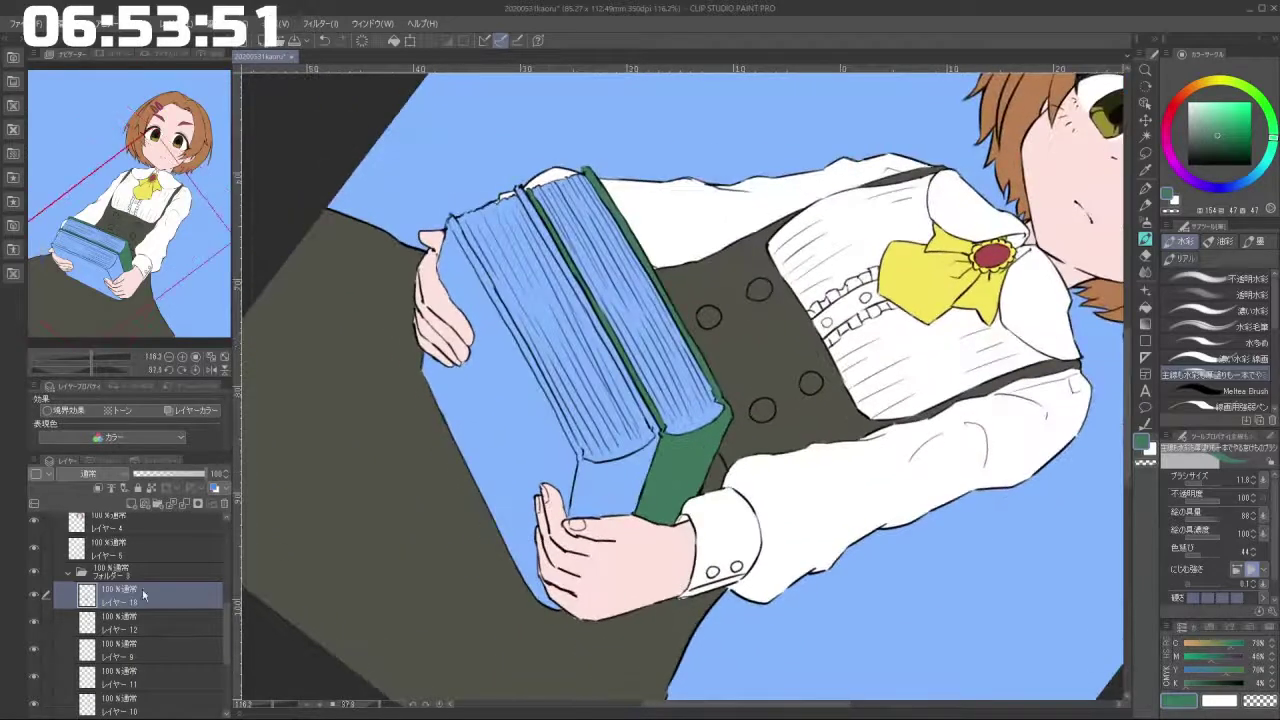
{"action": "left_click", "coordinate": [35, 597]}
{"action": "left_click", "coordinate": [35, 597]}
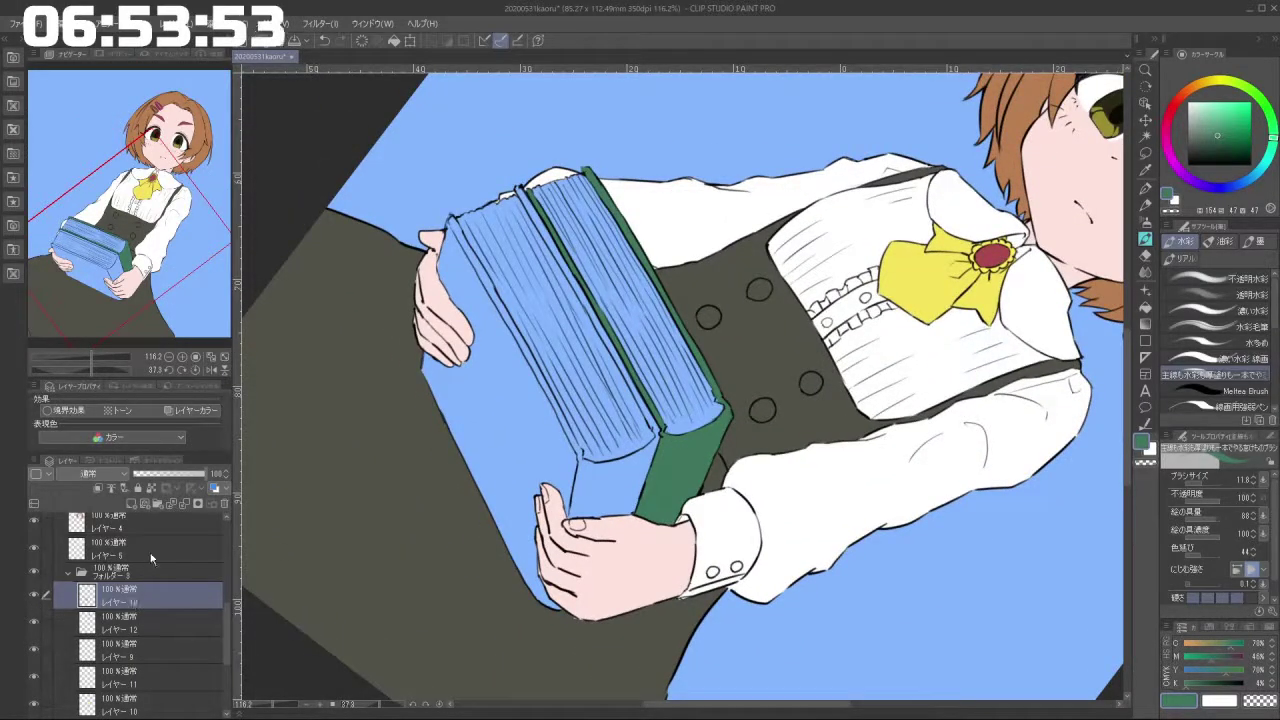
Add a new colour layer and a new folder, and group it with the green book cover layer inside that folder.
{"action": "left_click", "coordinate": [130, 505]}
{"action": "left_click", "coordinate": [149, 506]}
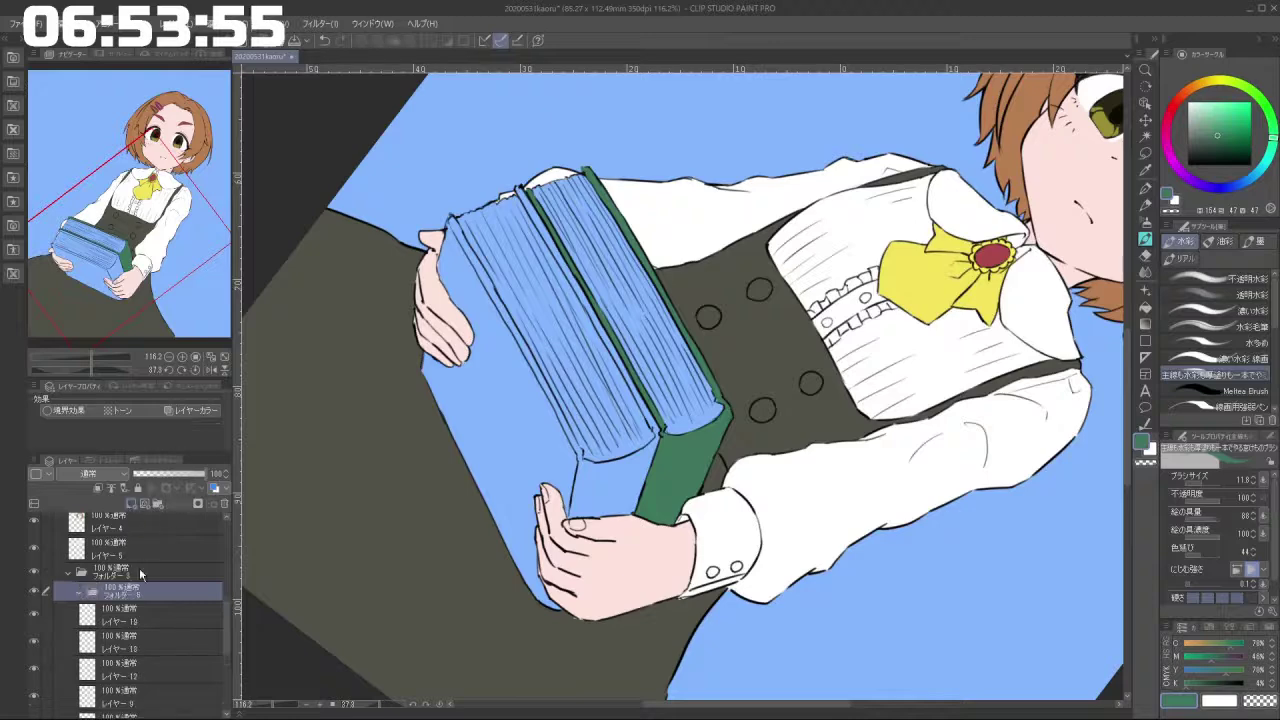
{"action": "left_click_drag", "start_coordinate": [131, 616], "coordinate": [133, 598]}
{"action": "left_click_drag", "start_coordinate": [135, 645], "coordinate": [138, 621]}
{"action": "left_click", "coordinate": [150, 613]}
Fill the lower book's cover, edges and spine with a muted blue (228, 41, 67) on the new layer, referring to other layers.
{"action": "left_click_drag", "start_coordinate": [767, 498], "coordinate": [812, 440]}
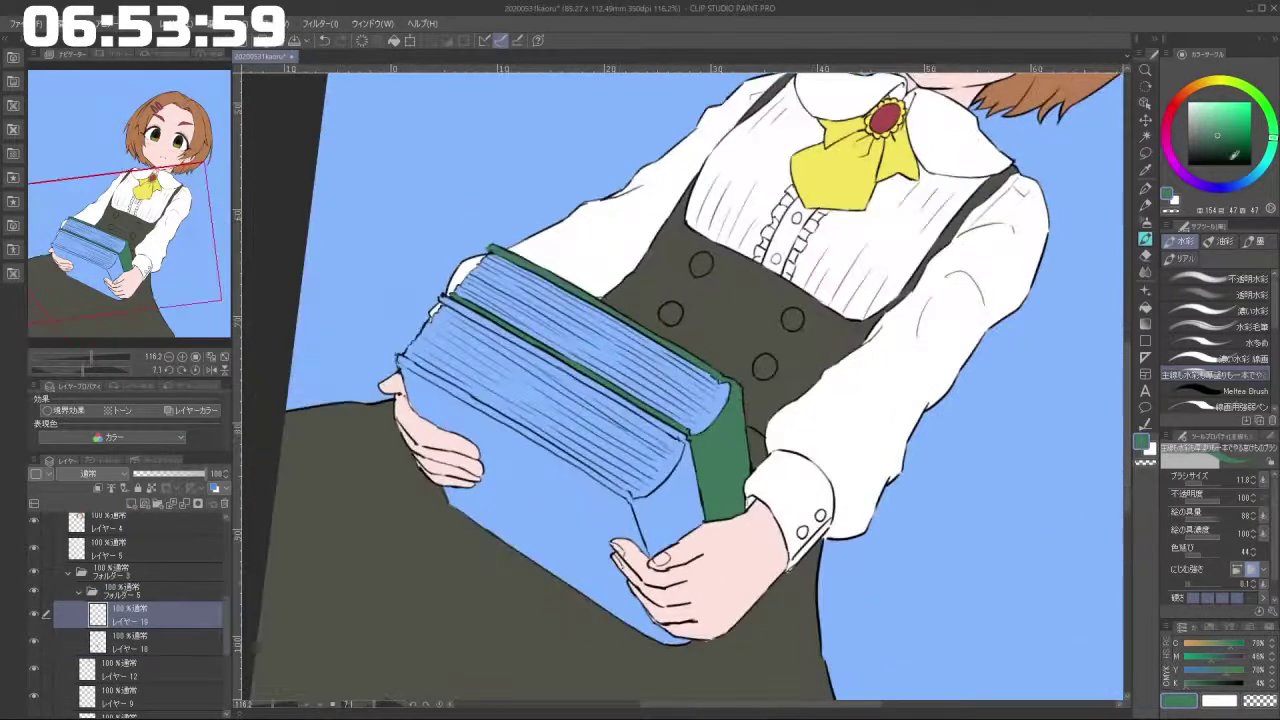
{"action": "left_click", "coordinate": [1232, 188]}
{"action": "left_click", "coordinate": [1217, 120]}
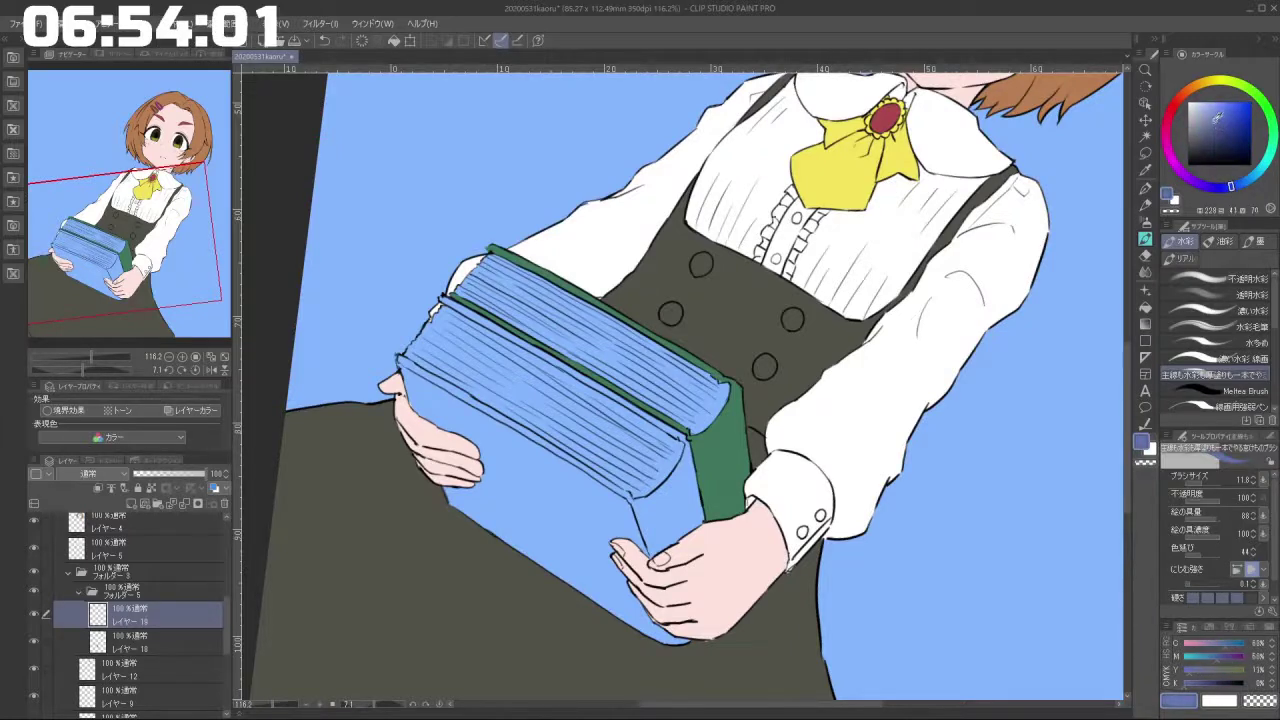
{"action": "left_click", "coordinate": [1145, 306]}
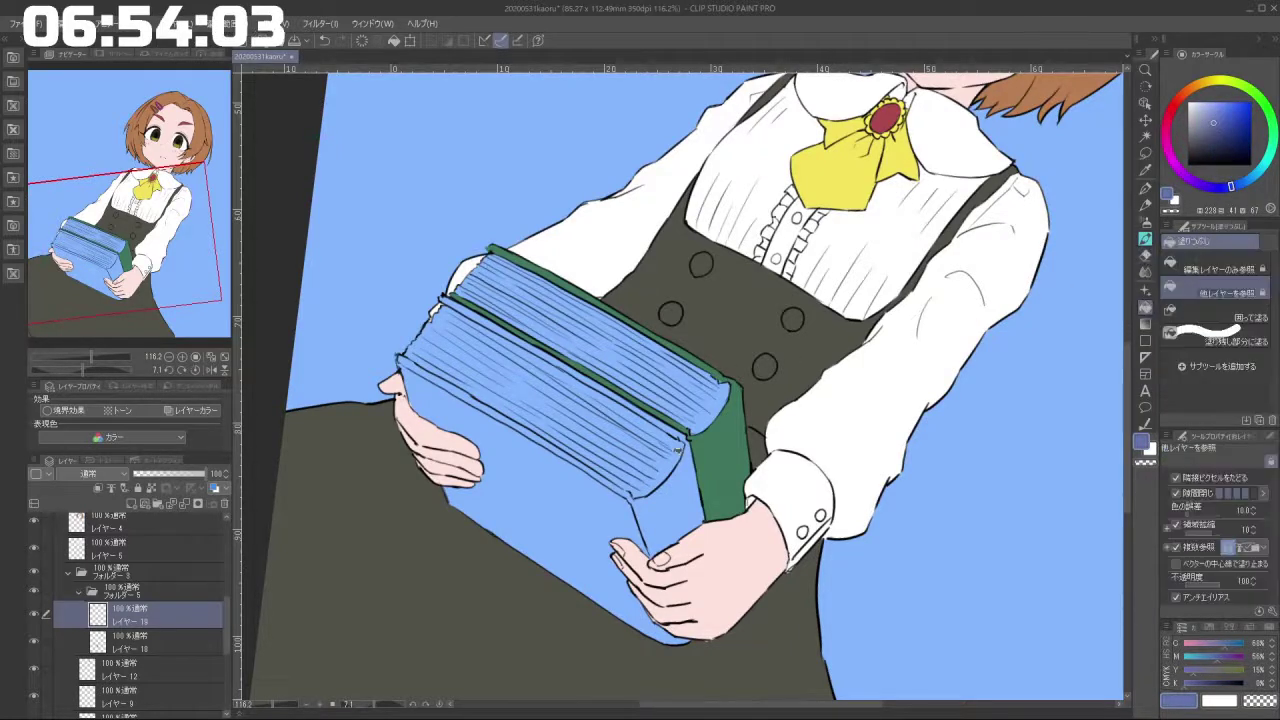
{"action": "left_click", "coordinate": [686, 472]}
{"action": "left_click", "coordinate": [581, 486]}
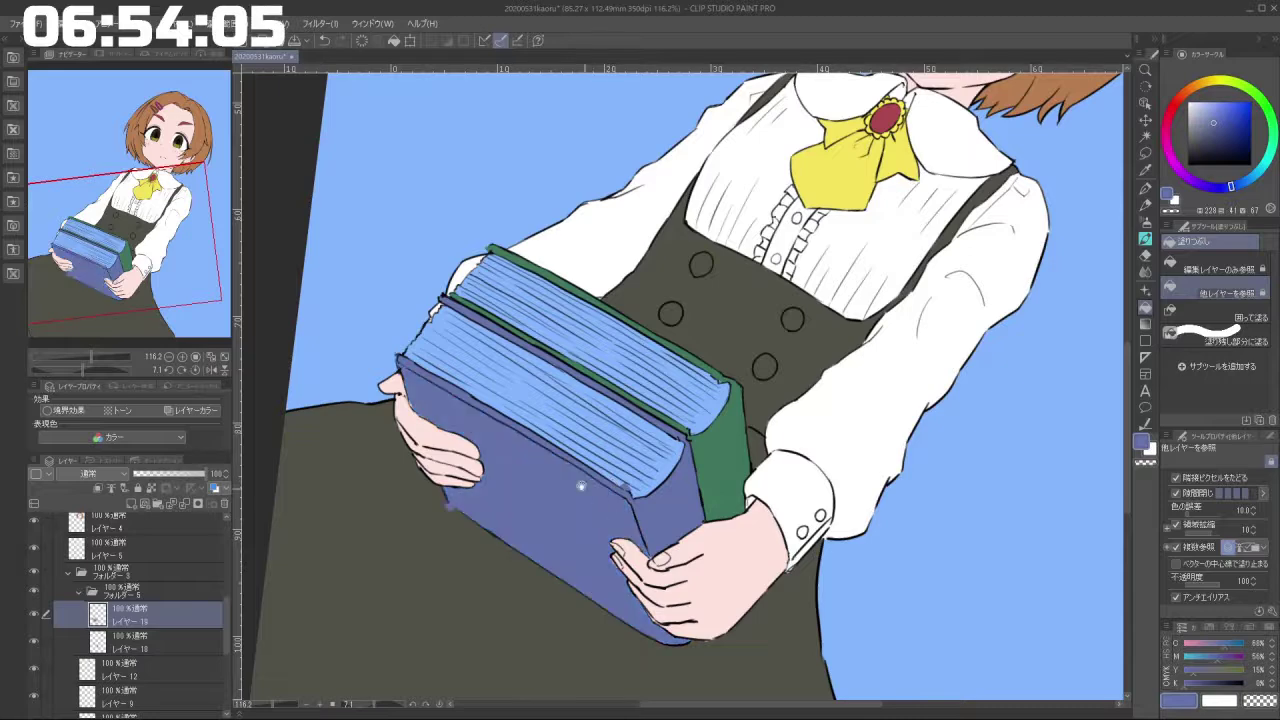
Add another new layer for the pages and place it below the green cover layer in the book folder.
{"action": "scroll", "coordinate": [587, 464], "scroll_direction": "up", "scroll_amount": 3}
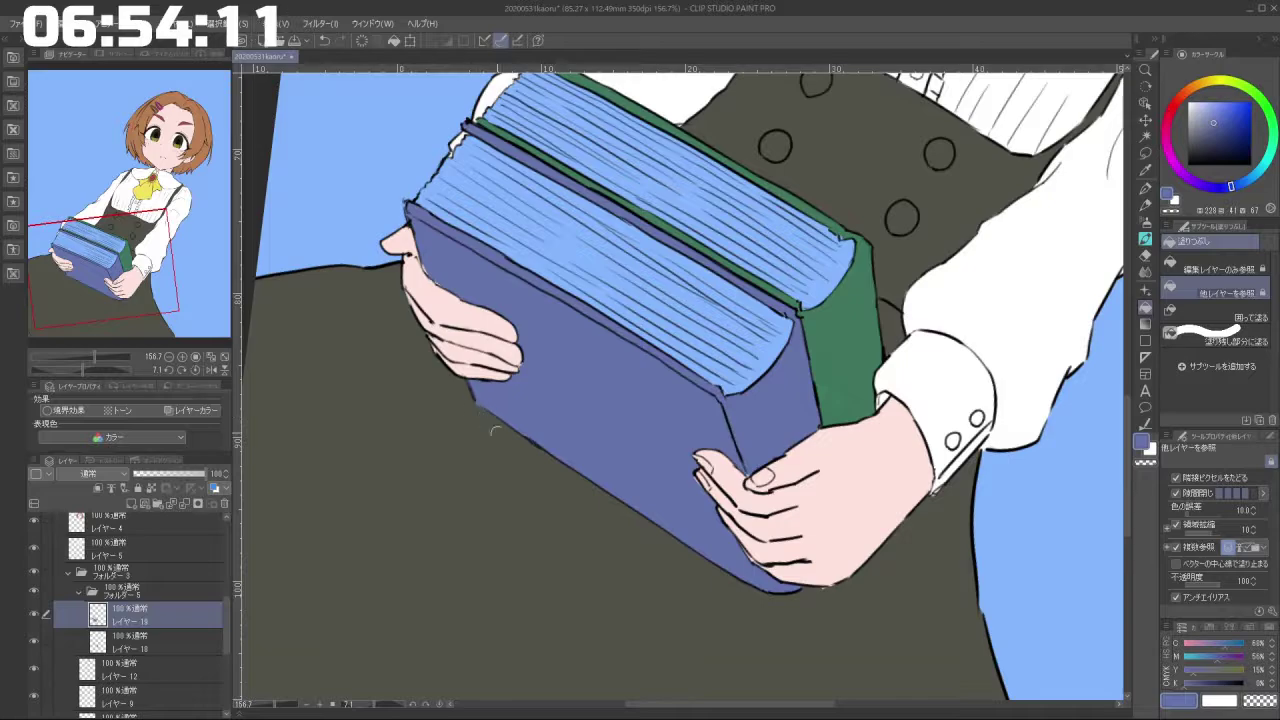
{"action": "scroll", "coordinate": [789, 497], "scroll_direction": "down", "scroll_amount": 2}
{"action": "left_click_drag", "start_coordinate": [672, 578], "coordinate": [792, 516]}
{"action": "left_click", "coordinate": [143, 645]}
{"action": "left_click", "coordinate": [132, 504]}
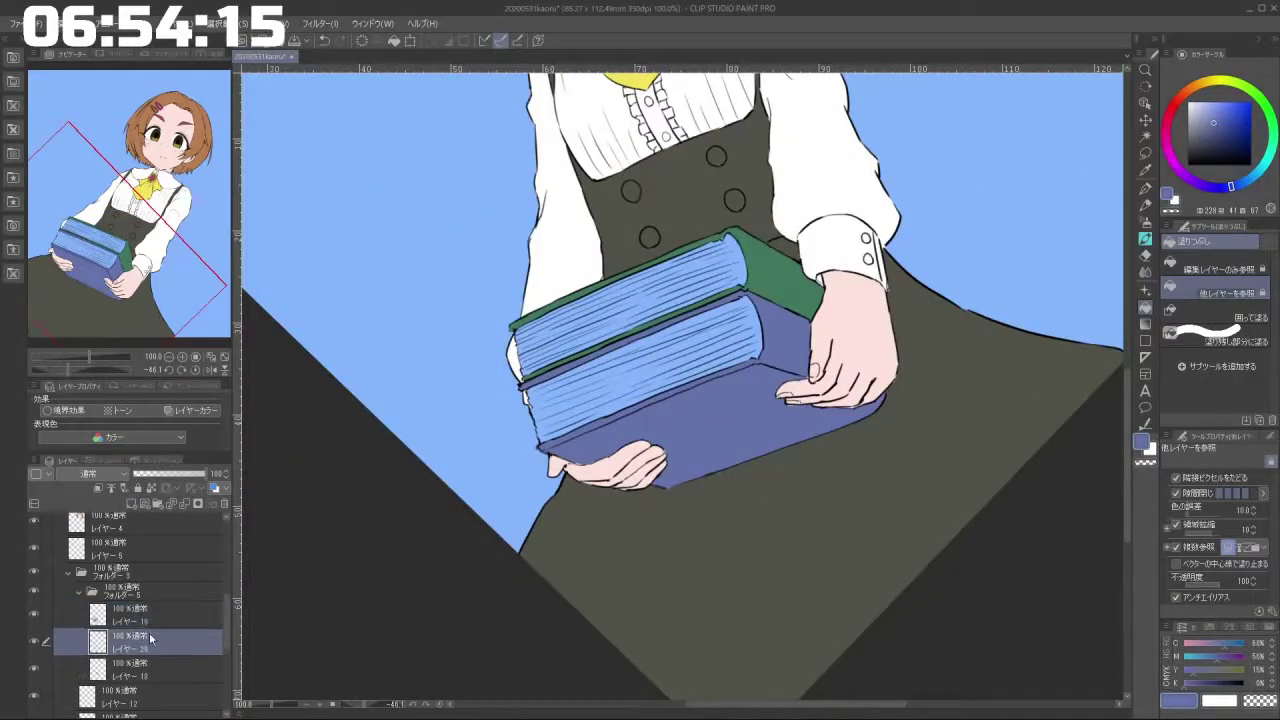
{"action": "left_click_drag", "start_coordinate": [151, 641], "coordinate": [153, 676]}
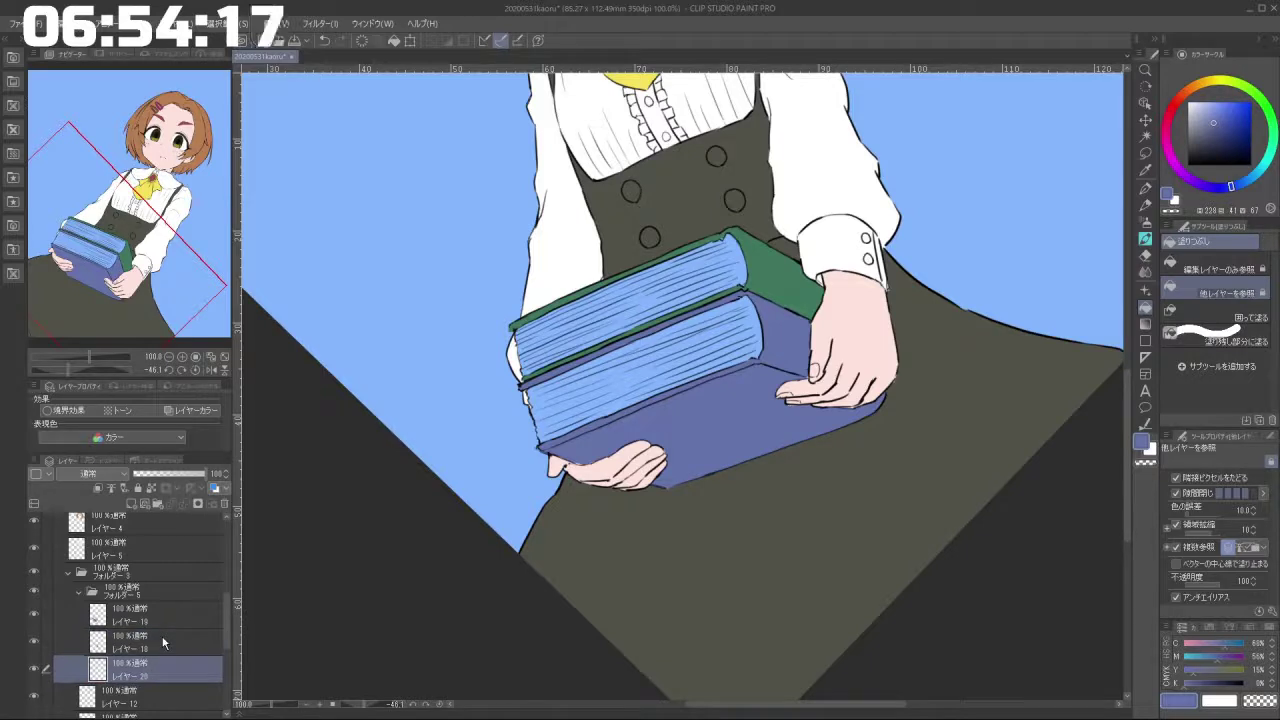
Set the drawing colour to a pale greyish beige with hue 51.
{"action": "left_click_drag", "start_coordinate": [1266, 163], "coordinate": [1211, 80]}
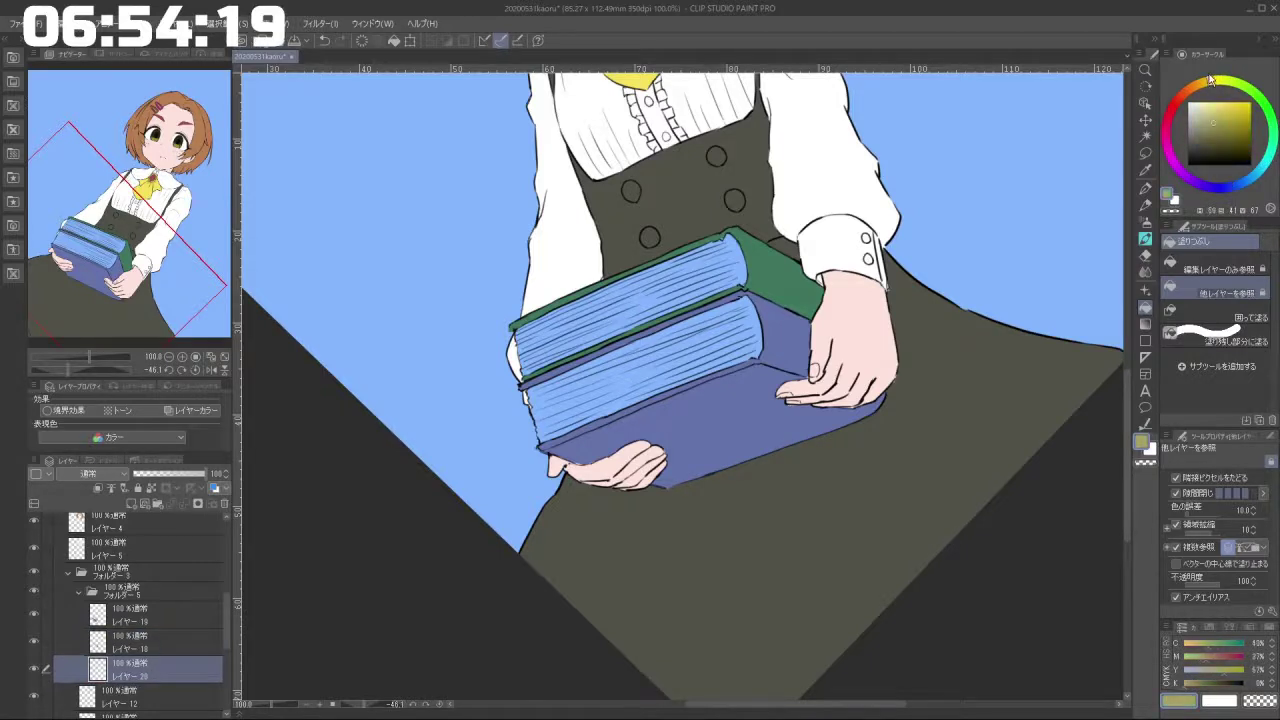
{"action": "left_click", "coordinate": [1207, 116]}
{"action": "left_click", "coordinate": [1203, 106]}
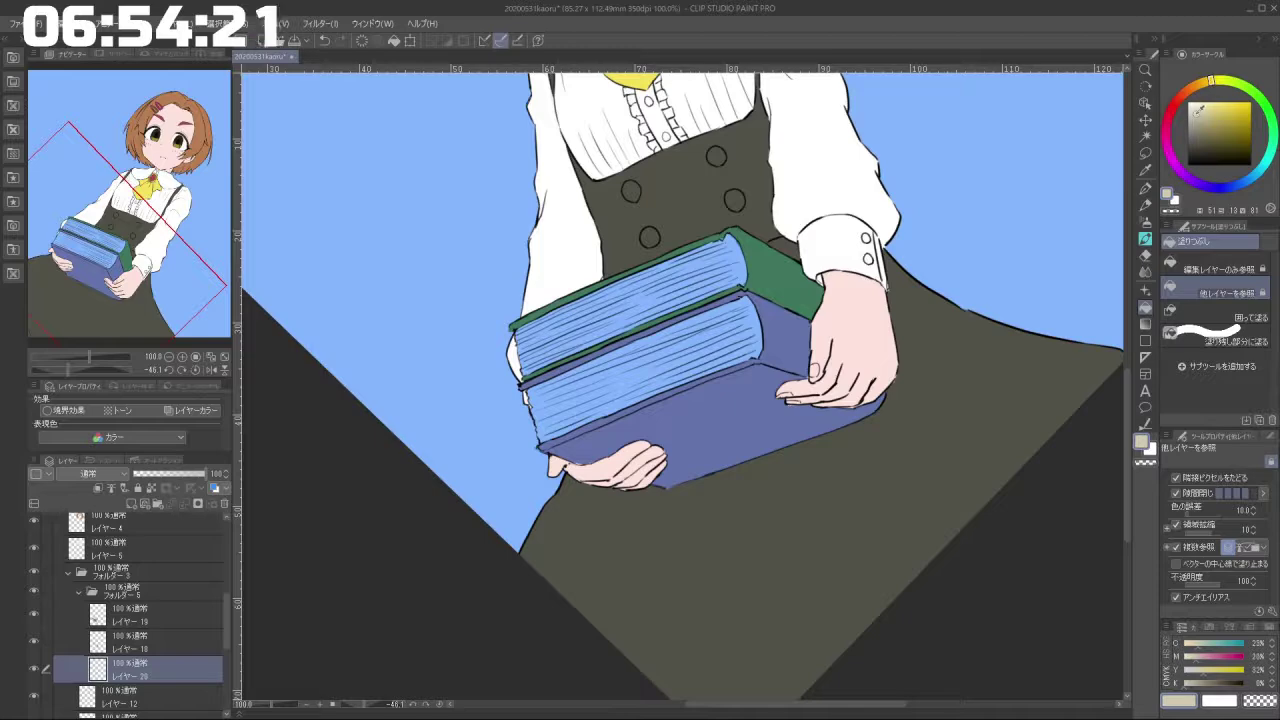
{"action": "left_click", "coordinate": [1195, 116]}
{"action": "left_click", "coordinate": [1199, 112]}
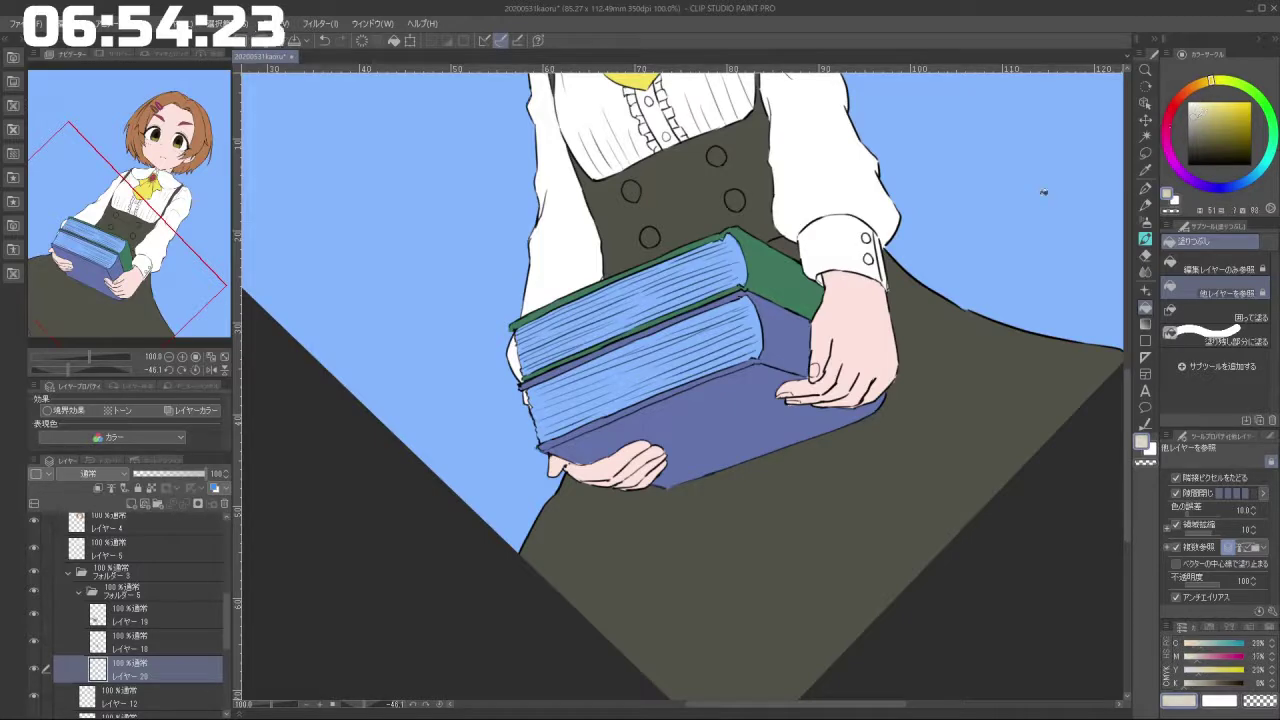
Try filling the gaps between the upper book's page lines with pale beige, and undo the fills.
{"action": "scroll", "coordinate": [645, 310], "scroll_direction": "up", "scroll_amount": 4}
{"action": "left_click", "coordinate": [667, 284]}
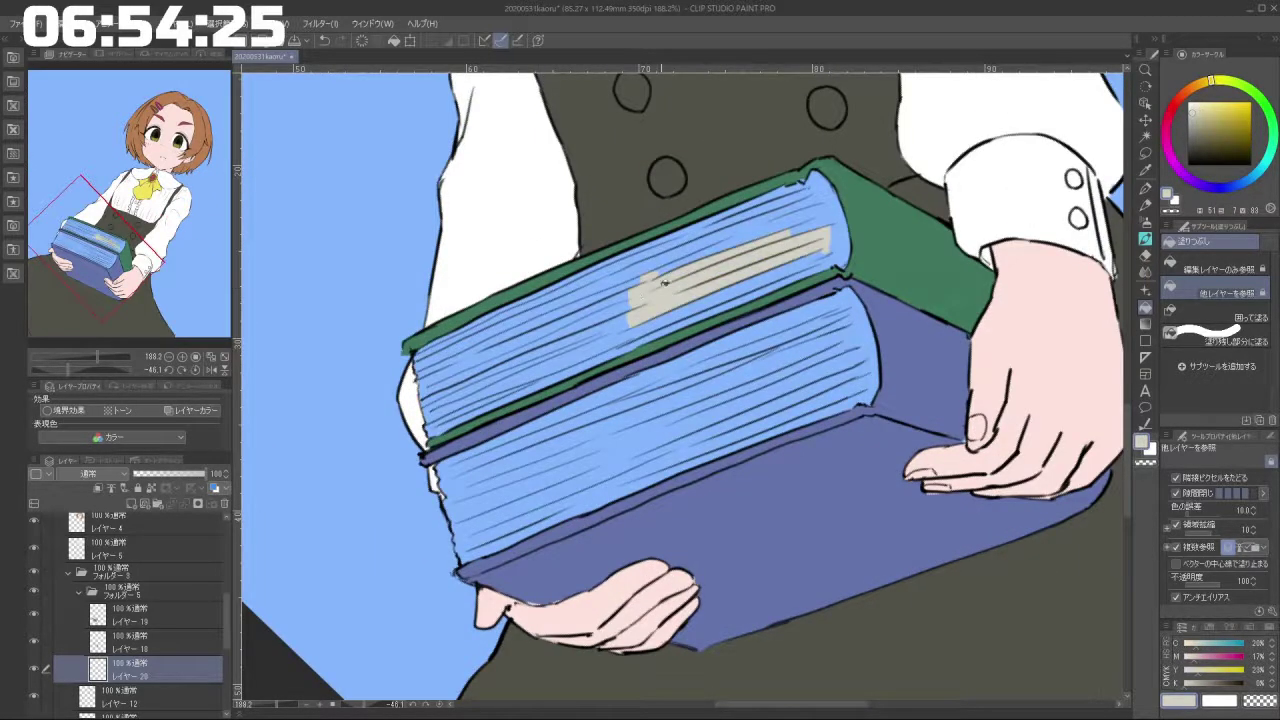
{"action": "left_click_drag", "start_coordinate": [637, 258], "coordinate": [660, 255]}
{"action": "key", "text": "ctrl+z"}
{"action": "key", "text": "ctrl+z"}
{"action": "key", "text": "ctrl+z"}
{"action": "key", "text": "ctrl+z"}
{"action": "key", "text": "ctrl+z"}
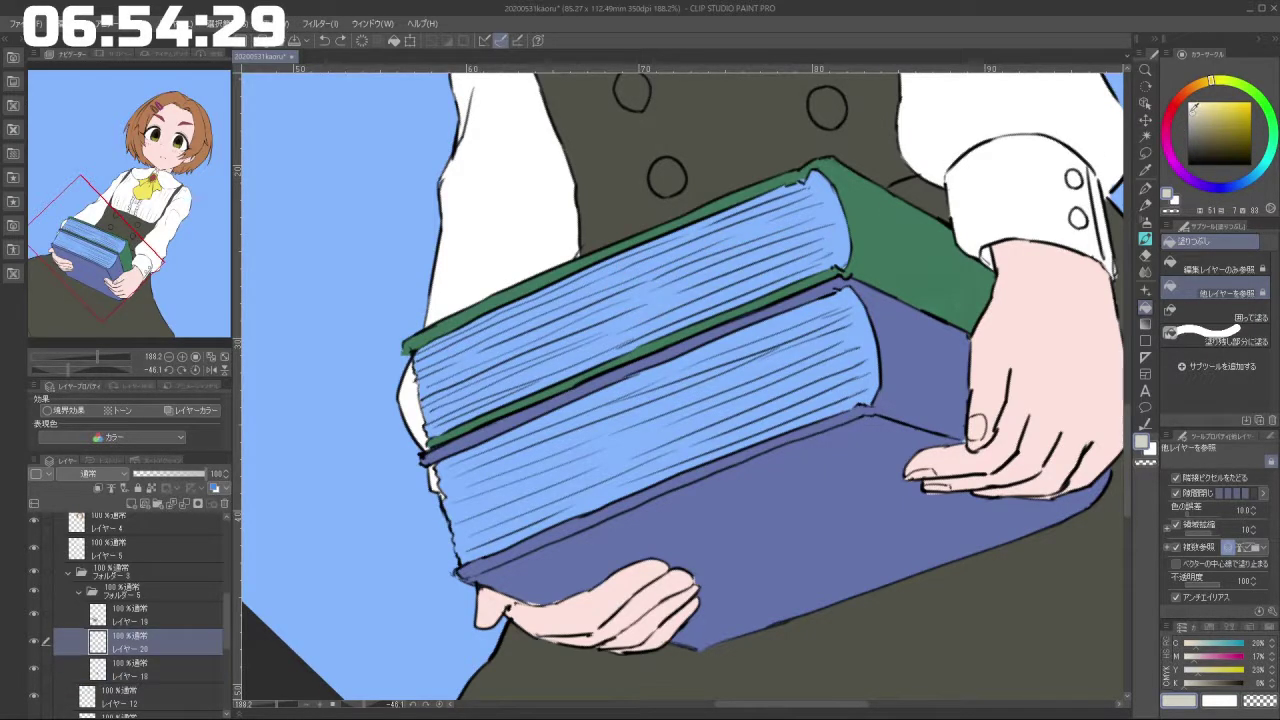
Lighten the colour to off-white (51, 4, 92), try filling the upper book's pages with it, and undo the fills.
{"action": "left_click_drag", "start_coordinate": [1193, 109], "coordinate": [1194, 106]}
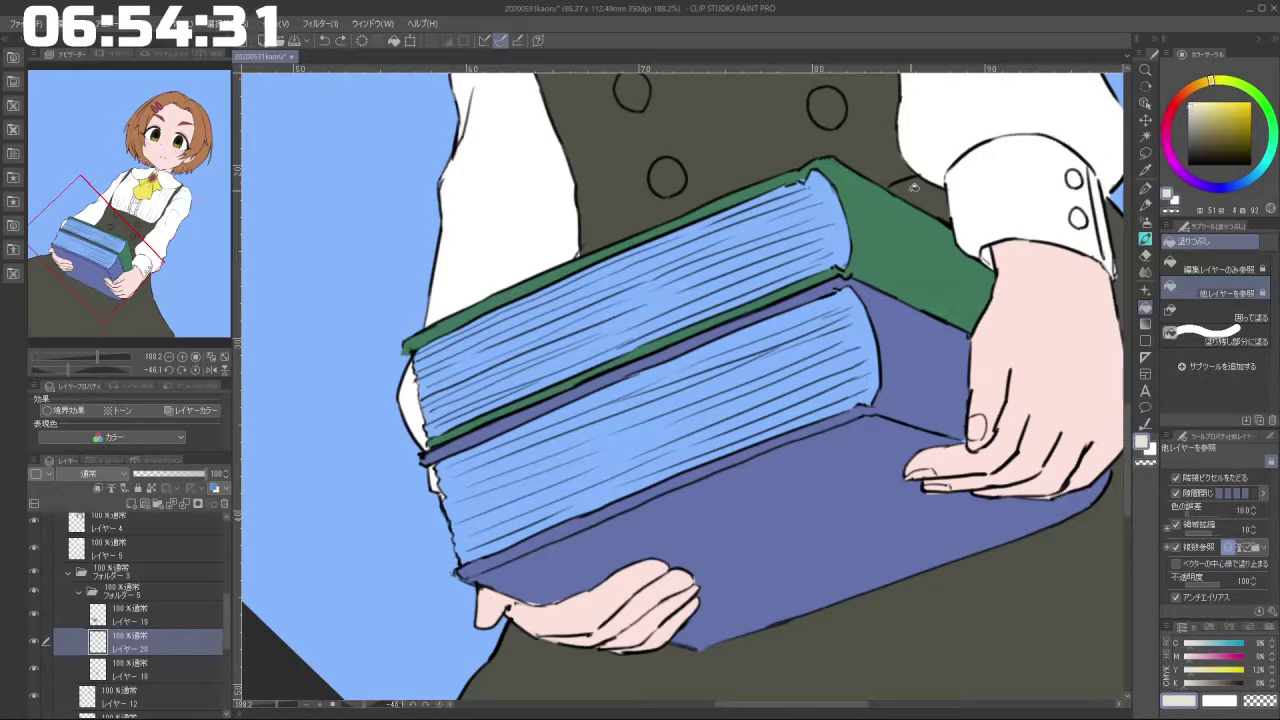
{"action": "left_click", "coordinate": [720, 238]}
{"action": "left_click", "coordinate": [702, 272]}
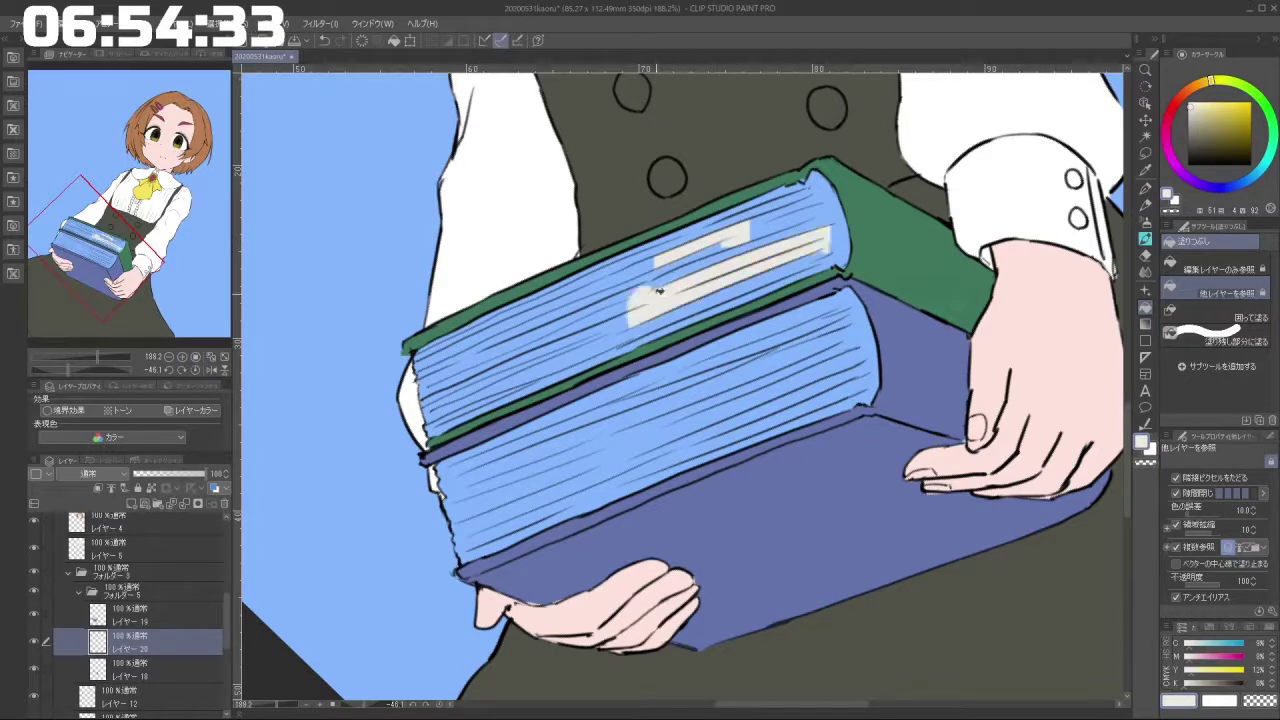
{"action": "left_click", "coordinate": [665, 281]}
{"action": "key", "text": "ctrl+z"}
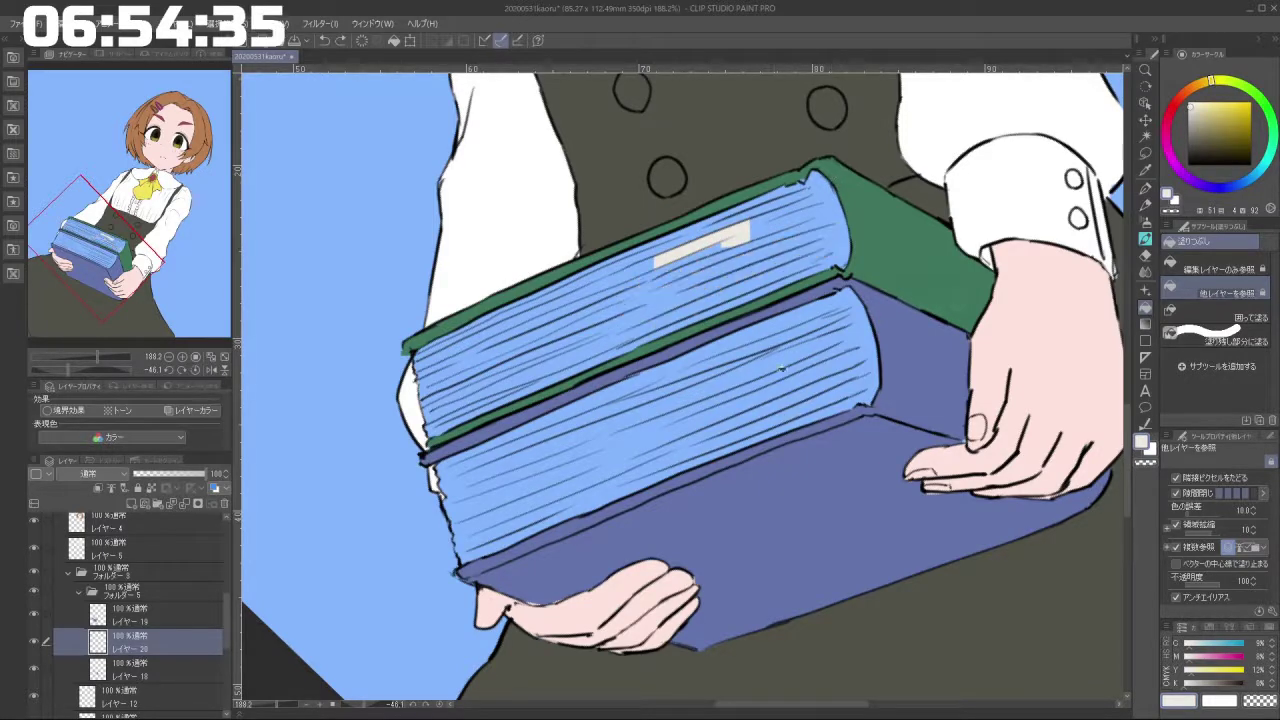
{"action": "left_click", "coordinate": [145, 668]}
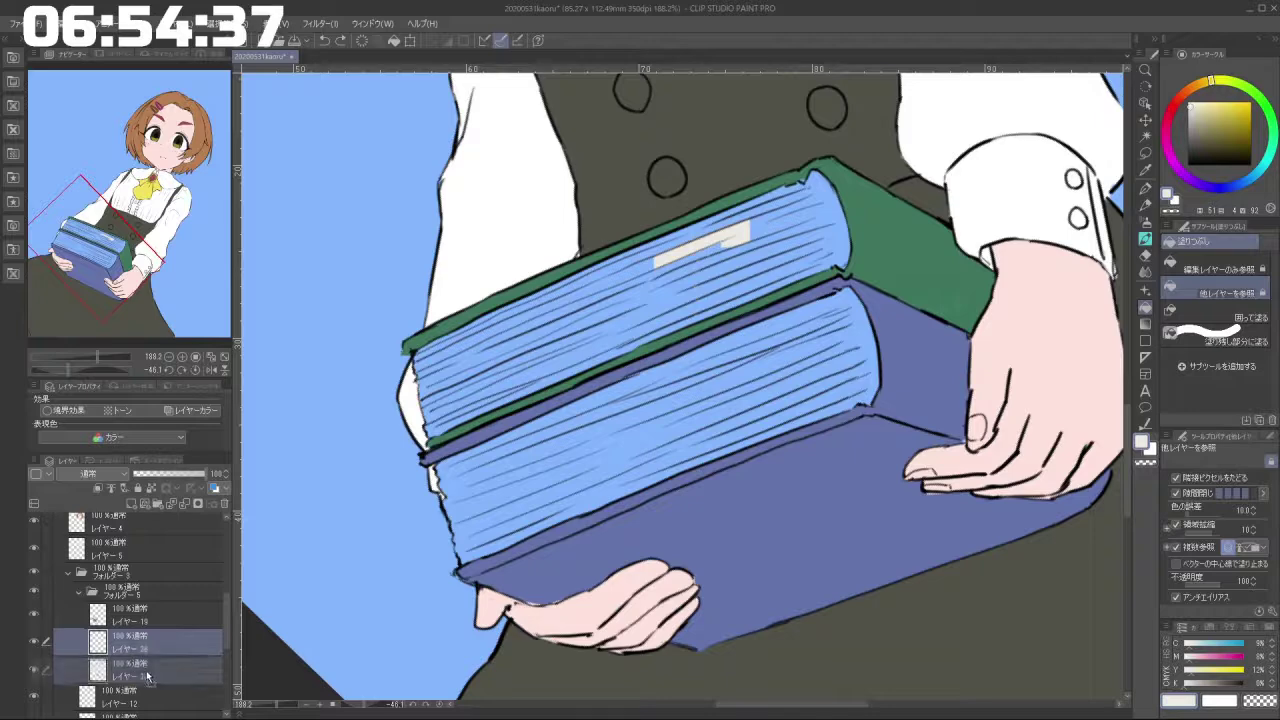
{"action": "left_click", "coordinate": [172, 640]}
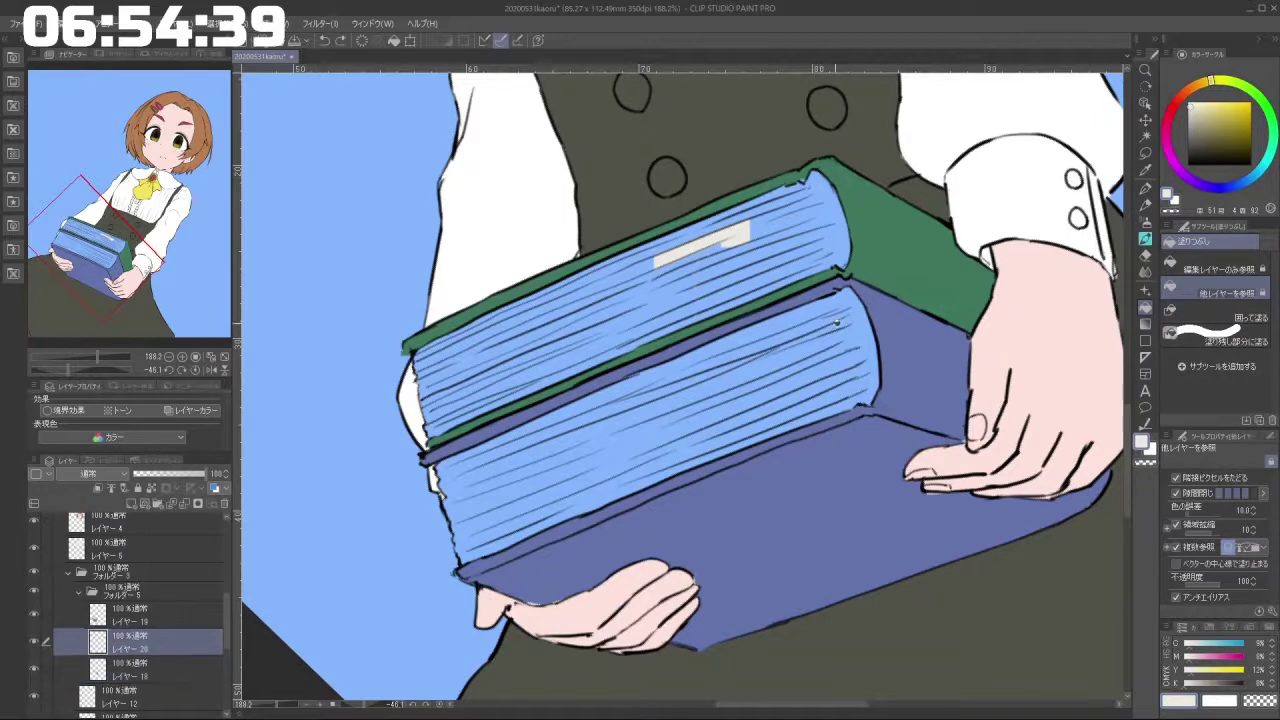
{"action": "key", "text": "ctrl+z"}
Move the page layer below both cover layers and paint both books' page blocks off-white with the watercolour brush, up to size 26.9.
{"action": "left_click_drag", "start_coordinate": [177, 632], "coordinate": [175, 680]}
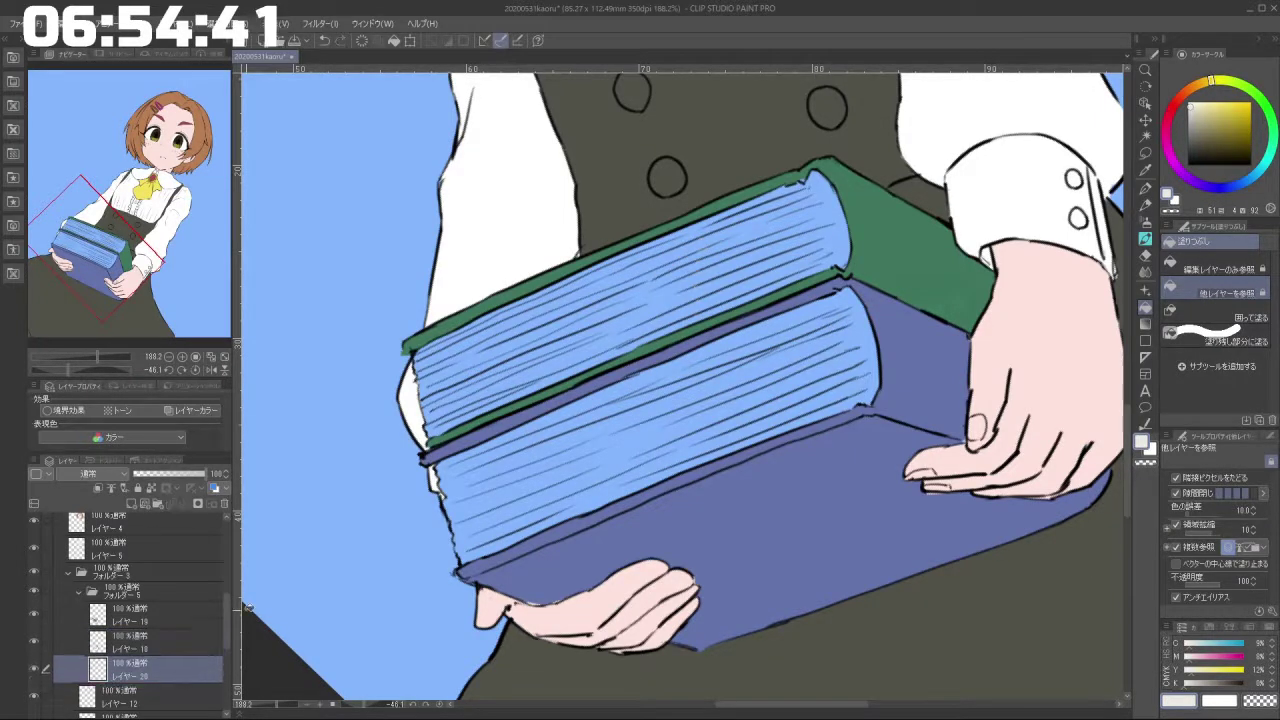
{"action": "left_click", "coordinate": [1147, 241]}
{"action": "left_click_drag", "start_coordinate": [606, 471], "coordinate": [608, 472]}
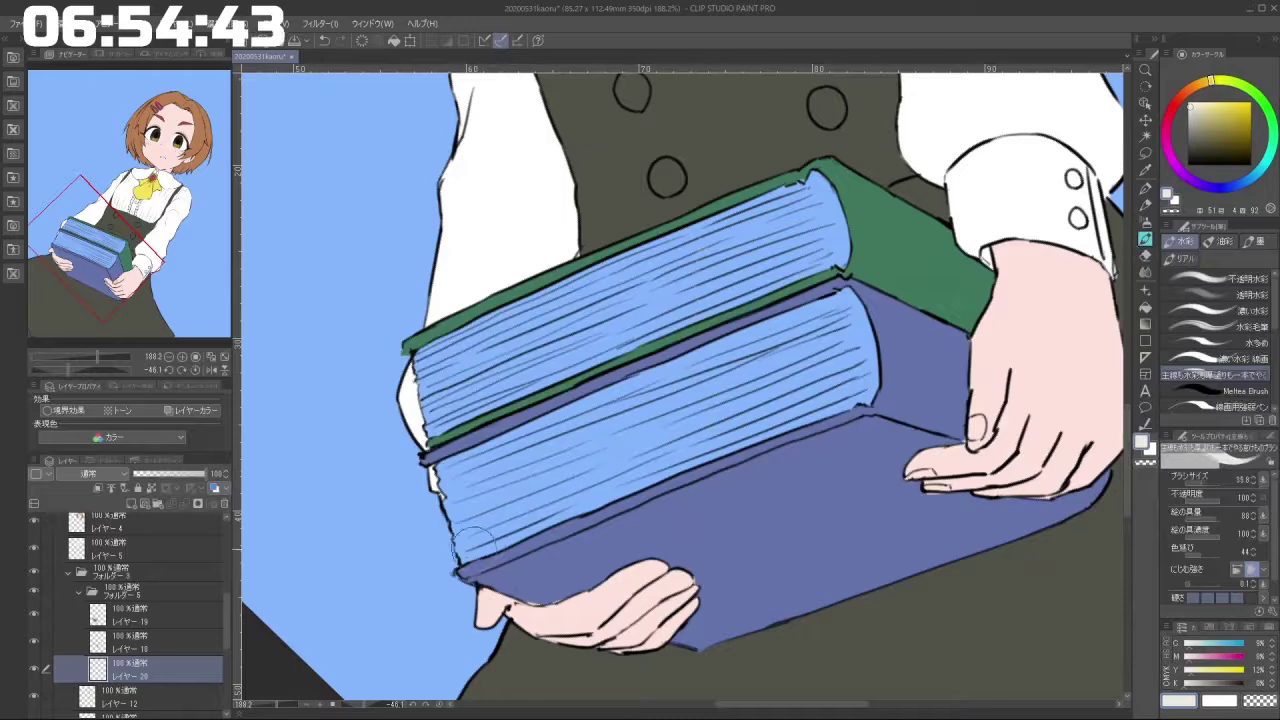
{"action": "mouse_move", "coordinate": [478, 549]}
{"action": "left_mouse_down"}
{"action": "mouse_move", "coordinate": [448, 503]}
{"action": "mouse_move", "coordinate": [442, 472]}
{"action": "mouse_move", "coordinate": [463, 467]}
{"action": "mouse_move", "coordinate": [486, 484]}
{"action": "mouse_move", "coordinate": [459, 464]}
{"action": "mouse_move", "coordinate": [676, 358]}
{"action": "mouse_move", "coordinate": [845, 298]}
{"action": "mouse_move", "coordinate": [881, 376]}
{"action": "mouse_move", "coordinate": [503, 541]}
{"action": "mouse_move", "coordinate": [485, 485]}
{"action": "mouse_move", "coordinate": [464, 478]}
{"action": "mouse_move", "coordinate": [826, 318]}
{"action": "mouse_move", "coordinate": [855, 322]}
{"action": "mouse_move", "coordinate": [858, 373]}
{"action": "mouse_move", "coordinate": [512, 516]}
{"action": "mouse_move", "coordinate": [500, 490]}
{"action": "mouse_move", "coordinate": [746, 380]}
{"action": "mouse_move", "coordinate": [848, 360]}
{"action": "left_mouse_up"}
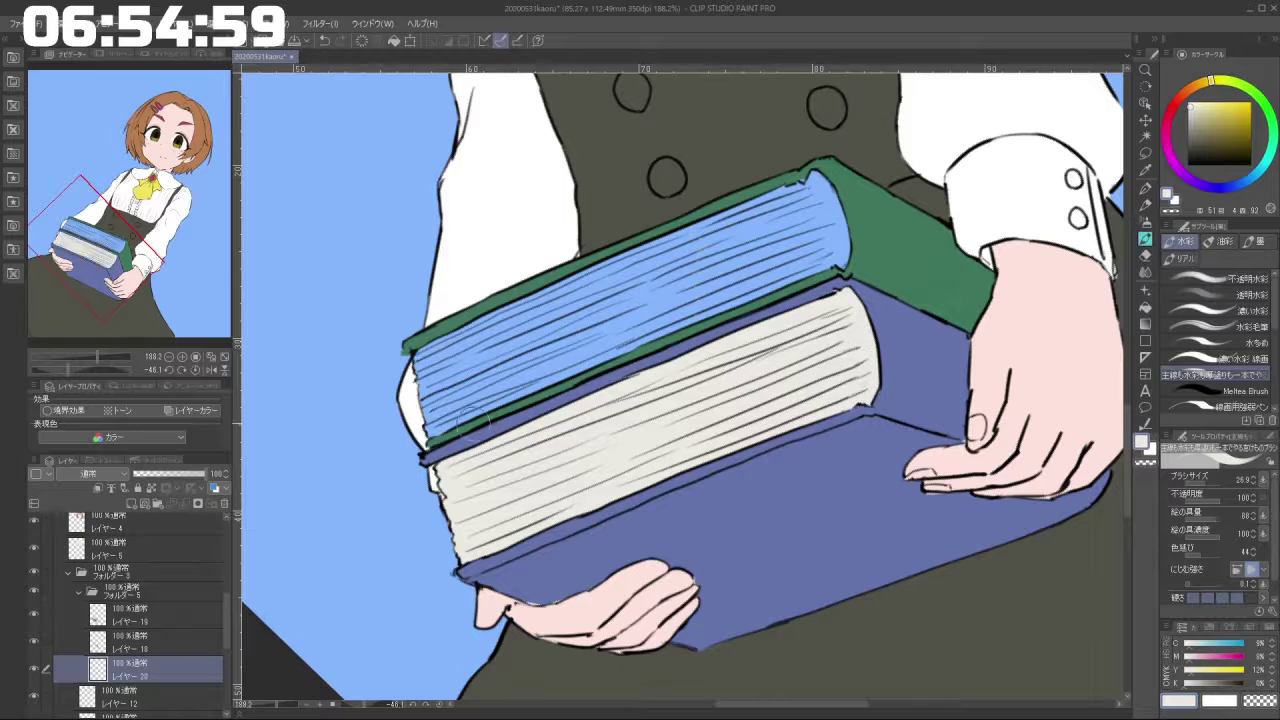
{"action": "mouse_move", "coordinate": [440, 420]}
{"action": "left_mouse_down"}
{"action": "mouse_move", "coordinate": [430, 350]}
{"action": "mouse_move", "coordinate": [792, 190]}
{"action": "mouse_move", "coordinate": [828, 186]}
{"action": "mouse_move", "coordinate": [838, 259]}
{"action": "mouse_move", "coordinate": [695, 300]}
{"action": "mouse_move", "coordinate": [458, 410]}
{"action": "mouse_move", "coordinate": [758, 298]}
{"action": "mouse_move", "coordinate": [531, 376]}
{"action": "mouse_move", "coordinate": [535, 345]}
{"action": "mouse_move", "coordinate": [457, 381]}
{"action": "mouse_move", "coordinate": [465, 360]}
{"action": "mouse_move", "coordinate": [693, 258]}
{"action": "mouse_move", "coordinate": [824, 221]}
{"action": "mouse_move", "coordinate": [553, 332]}
{"action": "mouse_move", "coordinate": [854, 224]}
{"action": "mouse_move", "coordinate": [676, 287]}
{"action": "mouse_move", "coordinate": [704, 250]}
{"action": "left_mouse_up"}
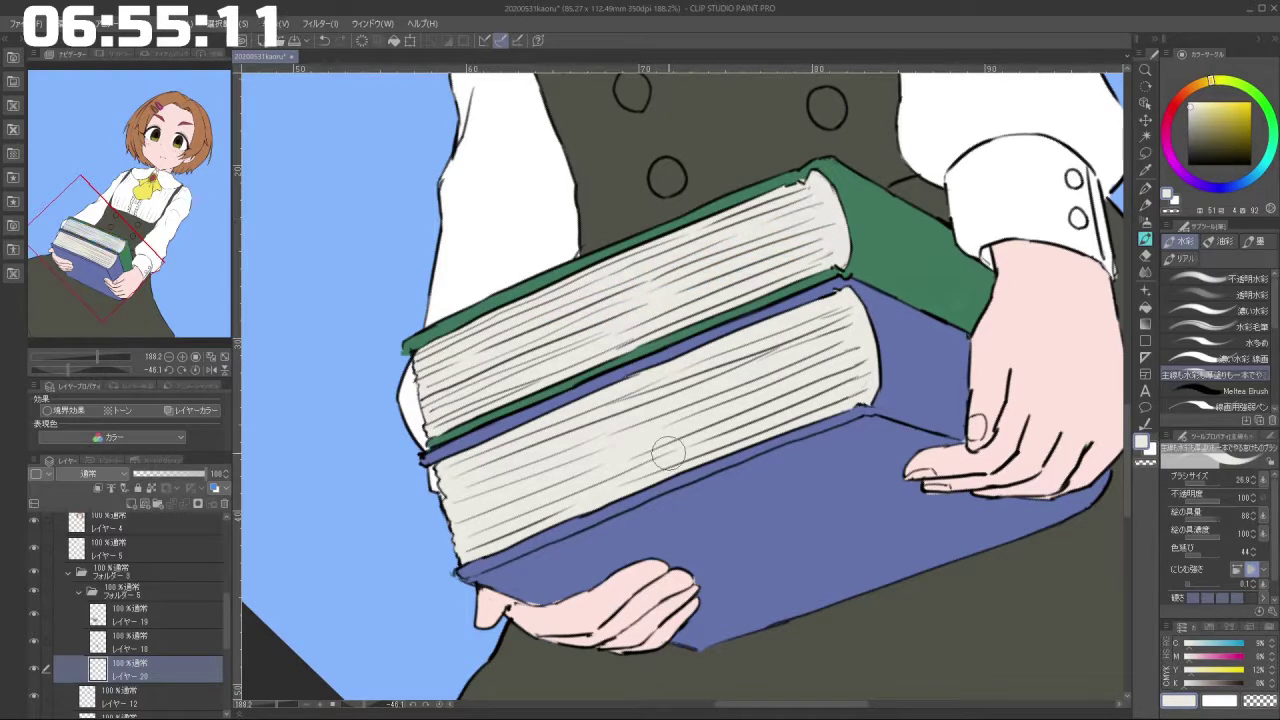
{"action": "left_click_drag", "start_coordinate": [848, 234], "coordinate": [825, 236]}
{"action": "left_click_drag", "start_coordinate": [825, 236], "coordinate": [760, 258]}
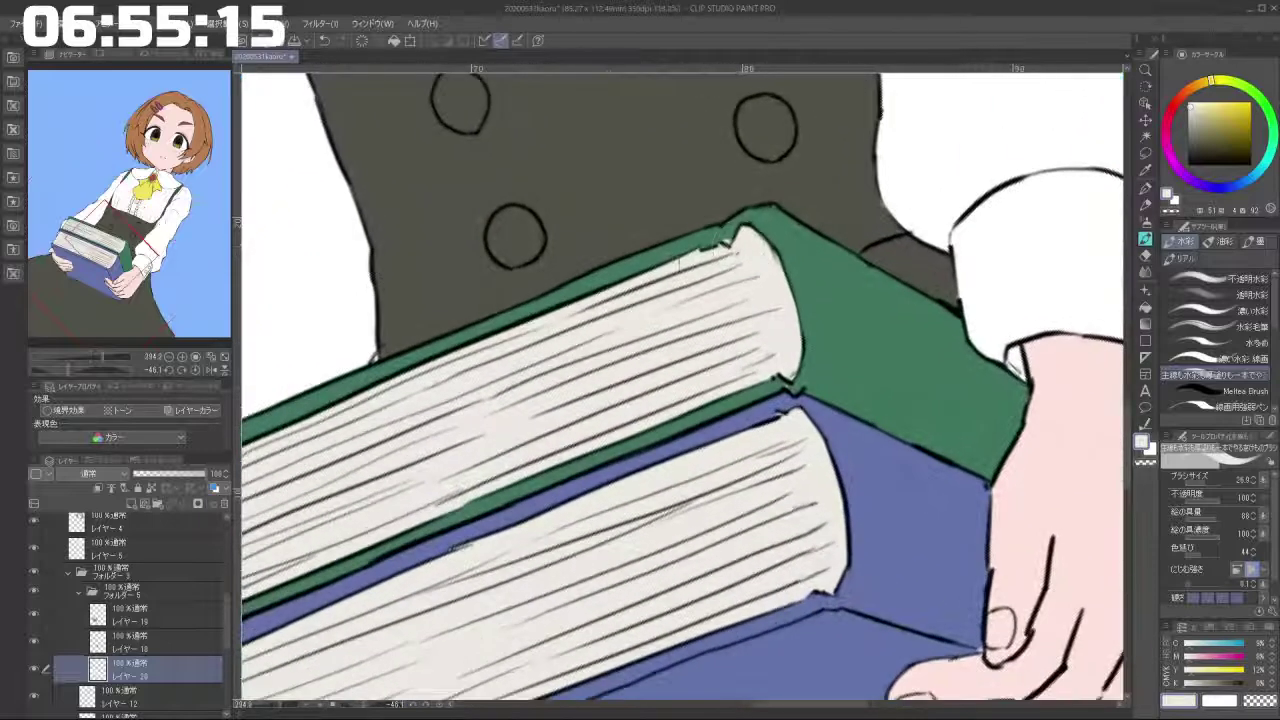
Touch up the green cover layer at the page block's upper corner by the spine, using the sampled cover green at brush size 9.5.
{"action": "left_click", "coordinate": [180, 638]}
{"action": "left_click", "coordinate": [828, 289], "text": "alt"}
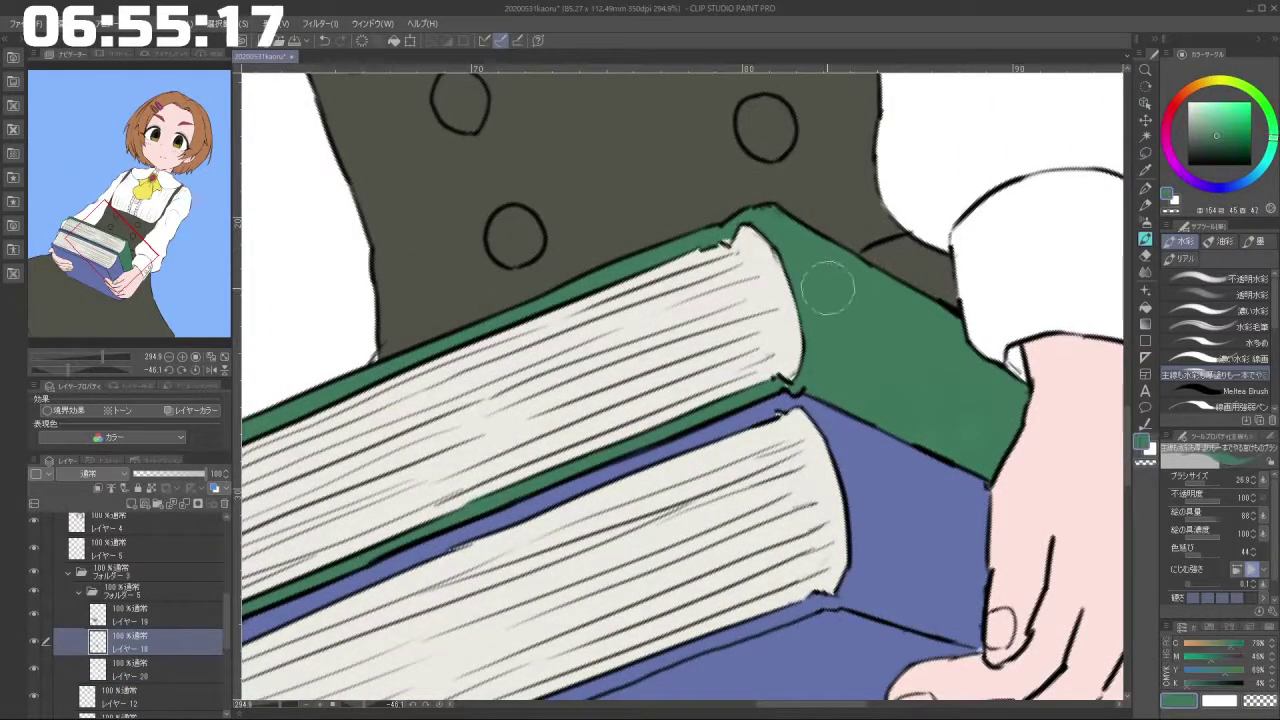
{"action": "left_click_drag", "start_coordinate": [741, 255], "coordinate": [731, 235]}
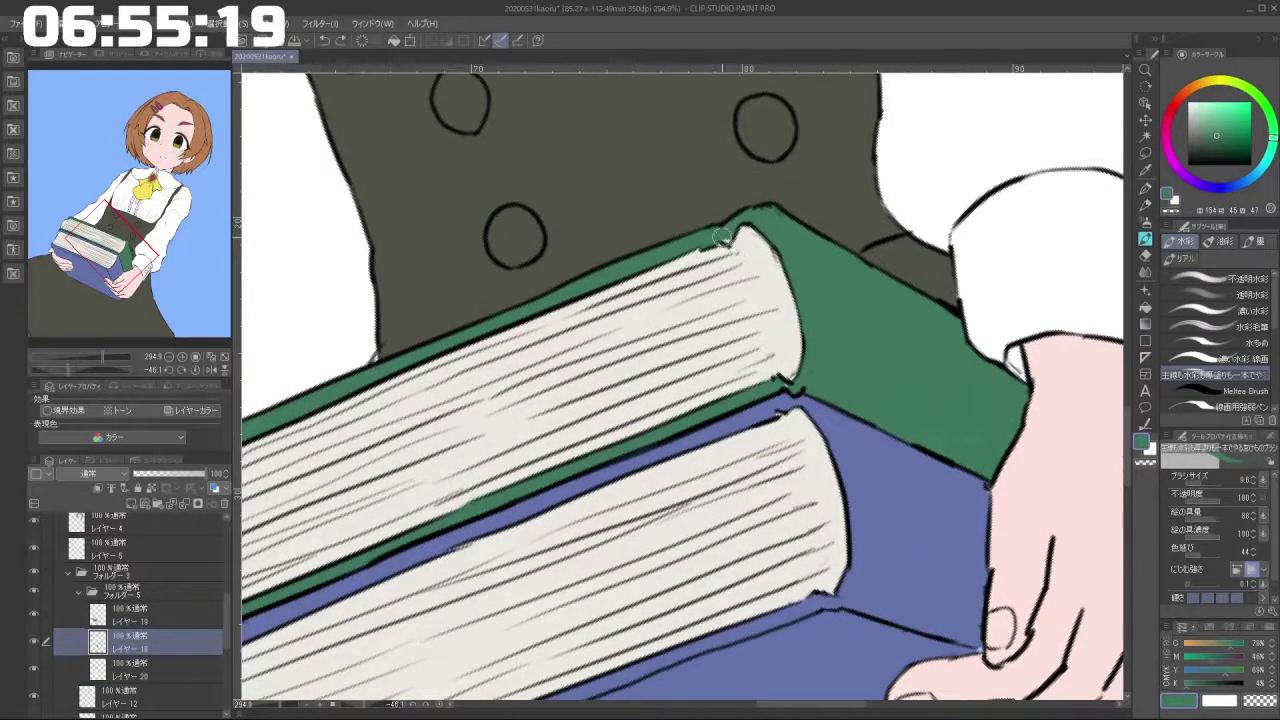
{"action": "scroll", "coordinate": [795, 325], "scroll_direction": "down", "scroll_amount": 5}
{"action": "left_click_drag", "start_coordinate": [724, 634], "coordinate": [662, 618]}
{"action": "scroll", "coordinate": [915, 568], "scroll_direction": "down", "scroll_amount": 4}
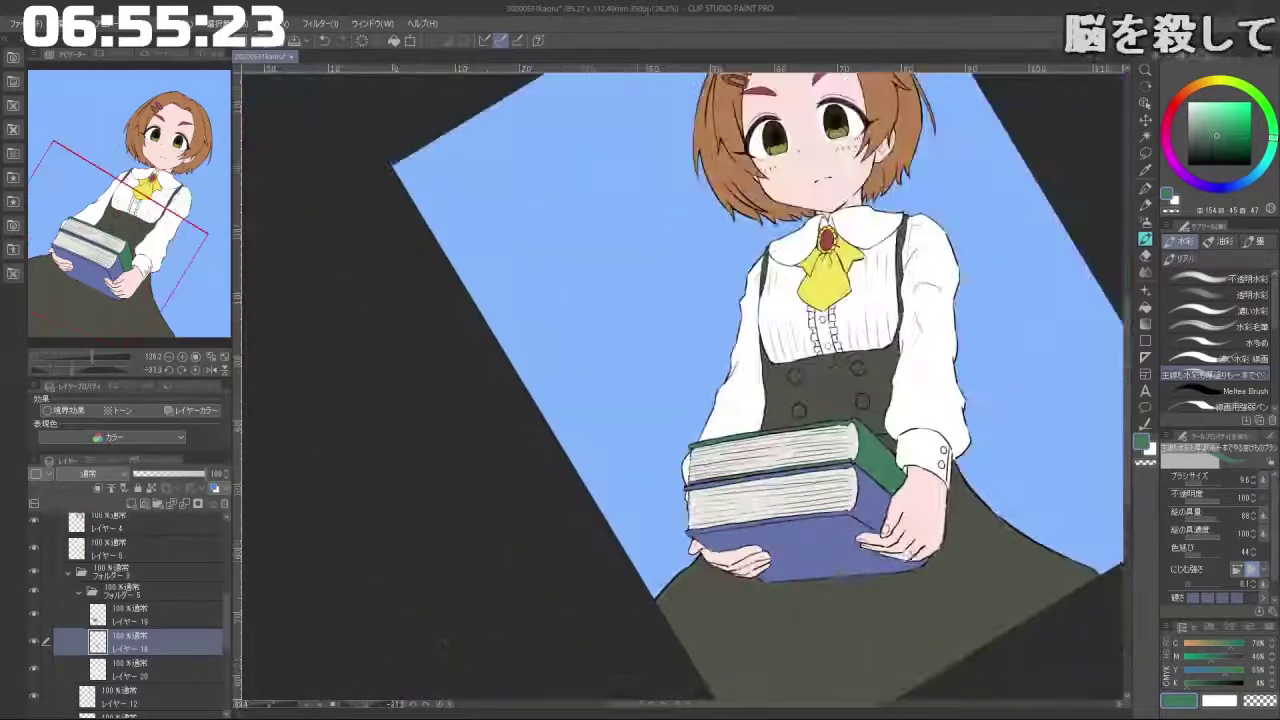
Outline the nail of the uppermost finger under the lower book on the line art layer, in black at brush size 2.8.
{"action": "left_click_drag", "start_coordinate": [915, 568], "coordinate": [818, 515]}
{"action": "left_click", "coordinate": [167, 556]}
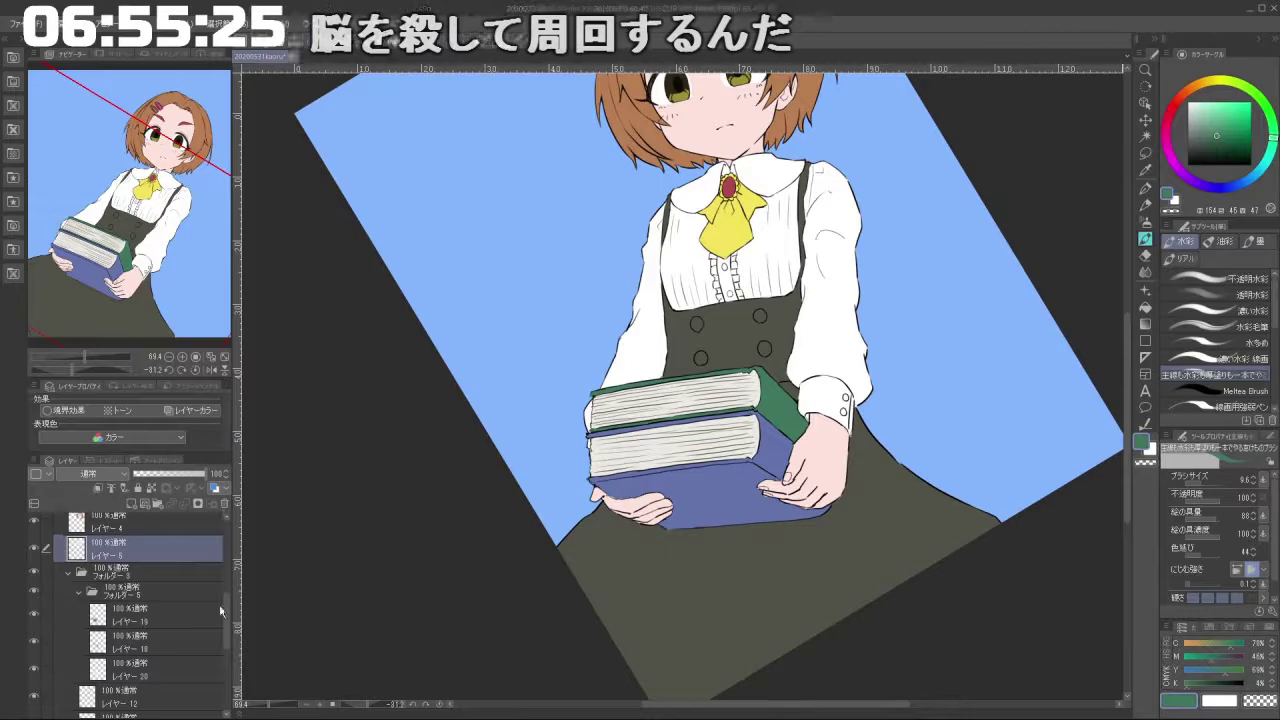
{"action": "left_click_drag", "start_coordinate": [226, 605], "coordinate": [226, 546]}
{"action": "left_click", "coordinate": [149, 572]}
{"action": "left_click", "coordinate": [634, 511], "text": "alt"}
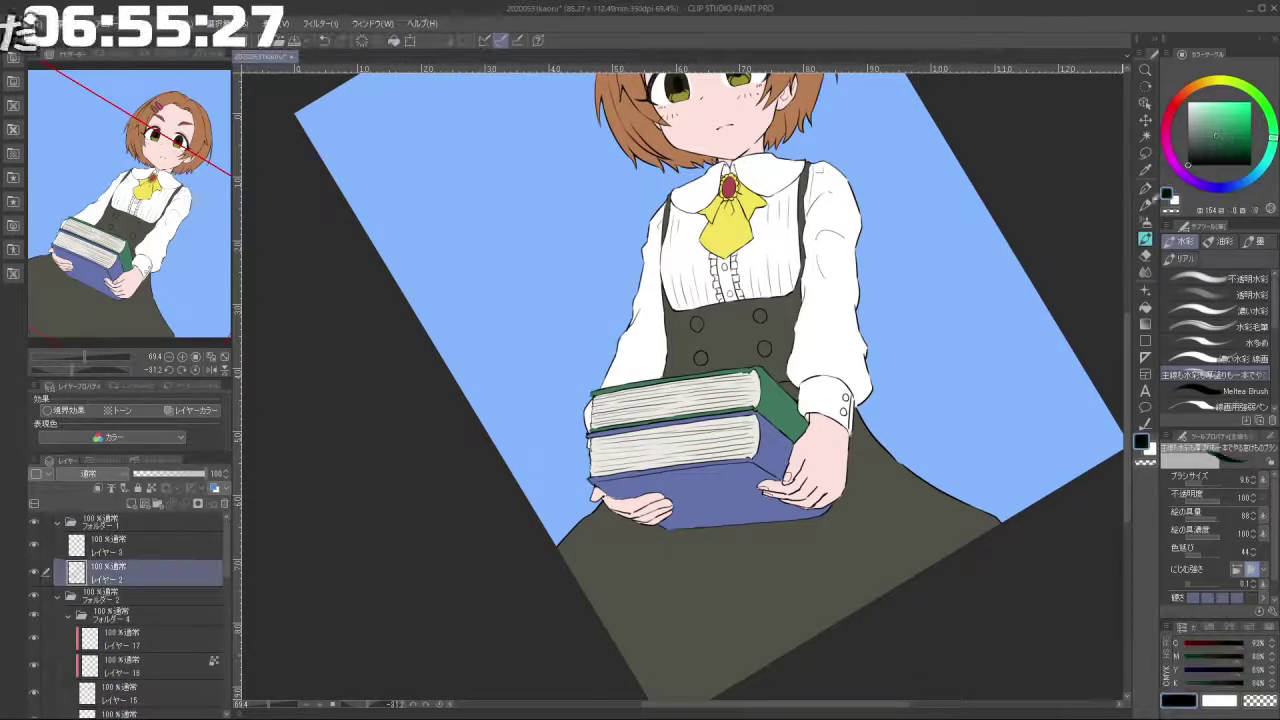
{"action": "scroll", "coordinate": [633, 505], "scroll_direction": "up", "scroll_amount": 8}
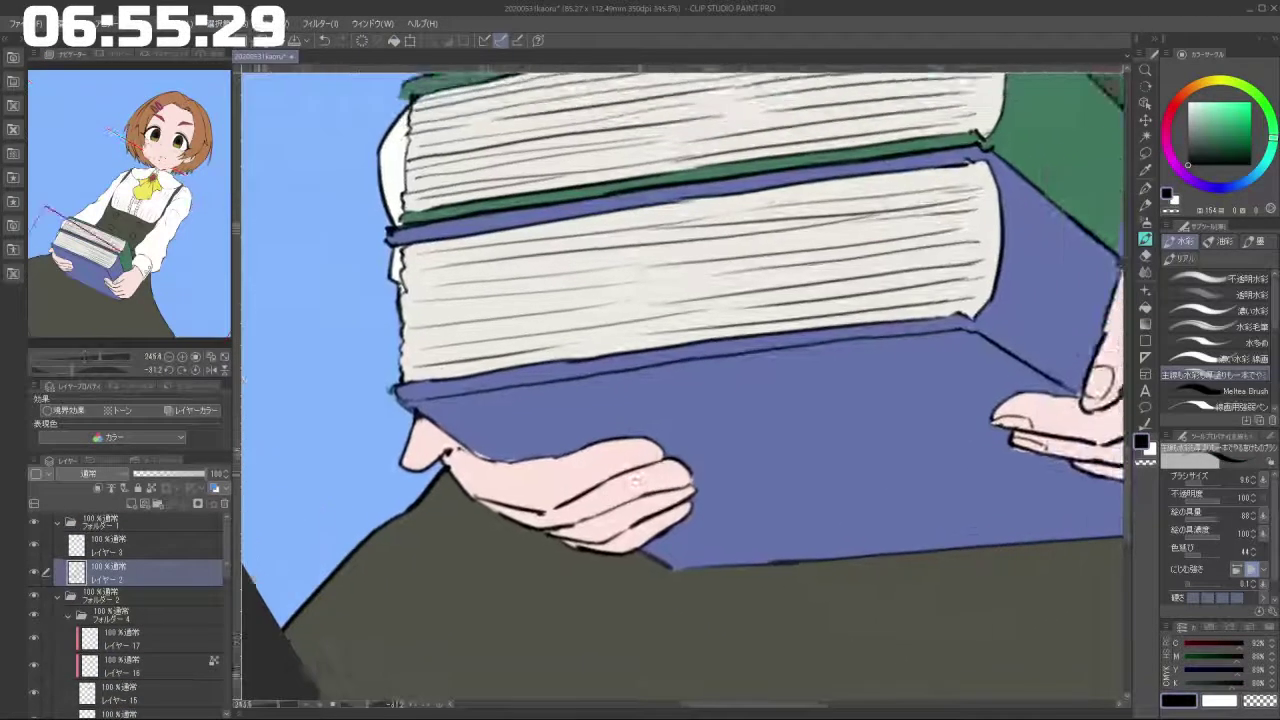
{"action": "key", "text": "bracketleft"}
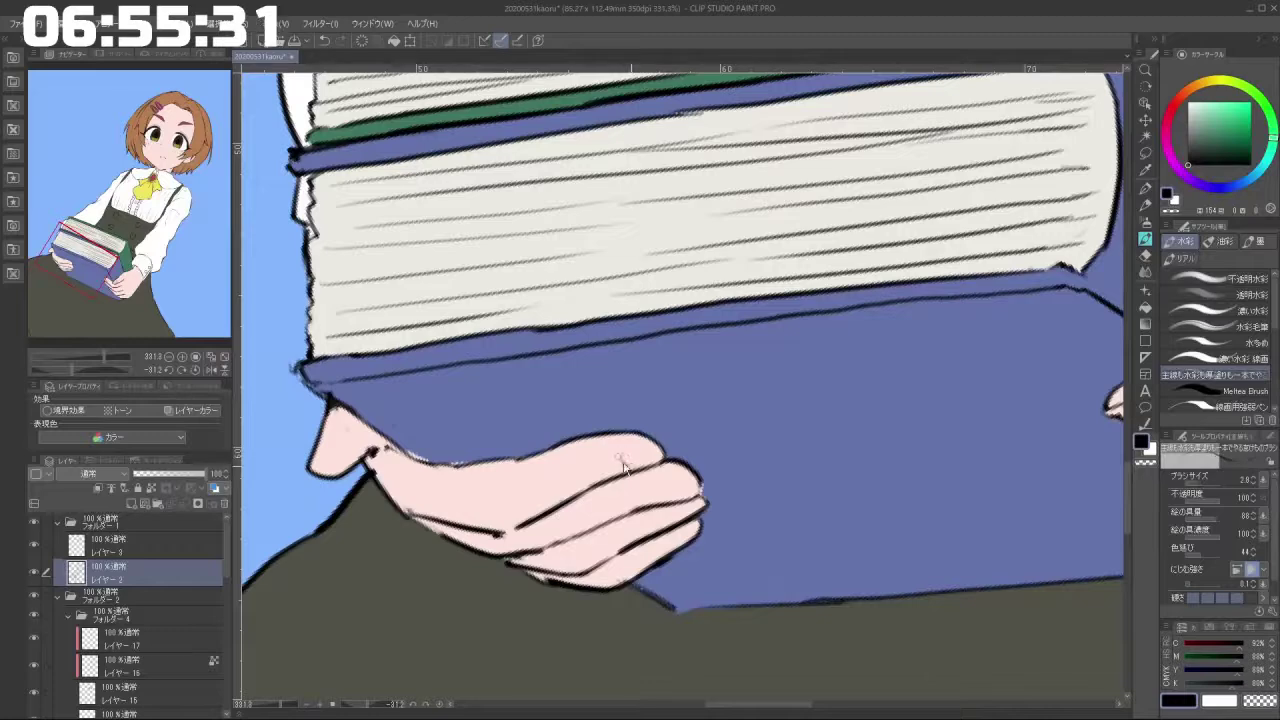
{"action": "left_click_drag", "start_coordinate": [620, 462], "coordinate": [652, 452]}
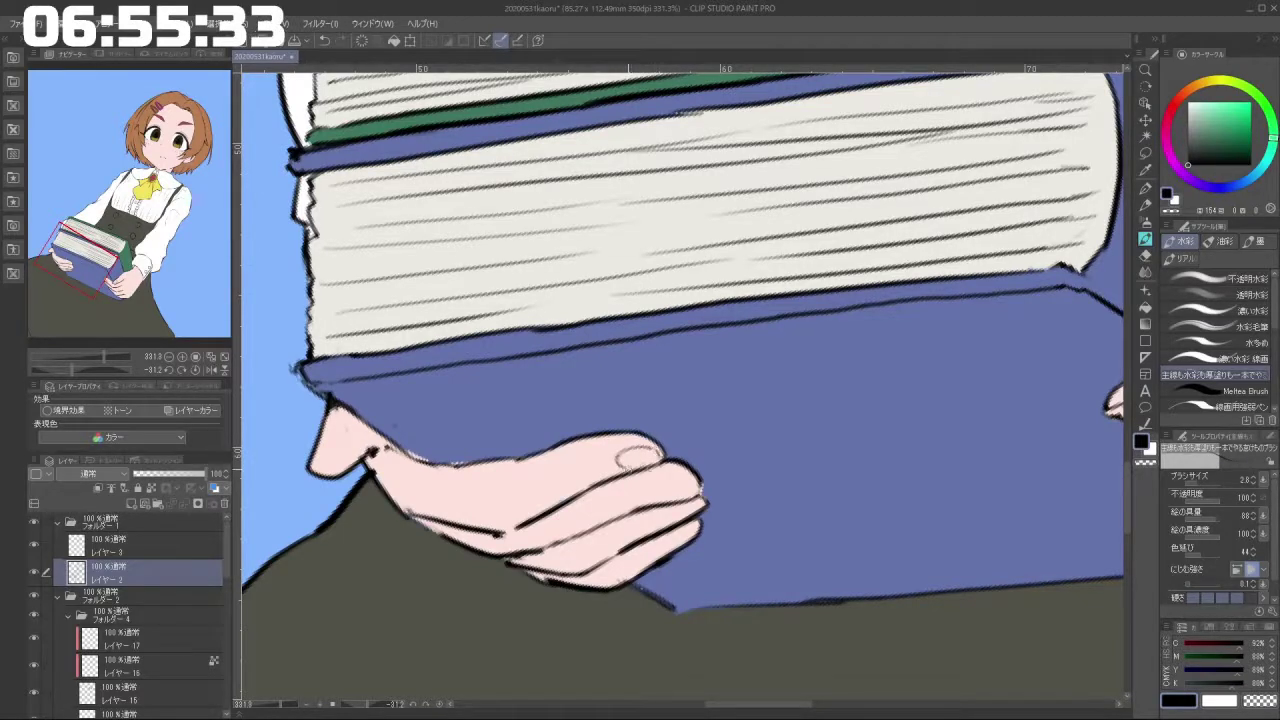
Draw the nail outlines on the remaining fingertips of the hand under the lower book, undoing and redrawing unsatisfactory strokes.
{"action": "left_click_drag", "start_coordinate": [683, 479], "coordinate": [697, 491]}
{"action": "key", "text": "ctrl+z"}
{"action": "key", "text": "ctrl+z"}
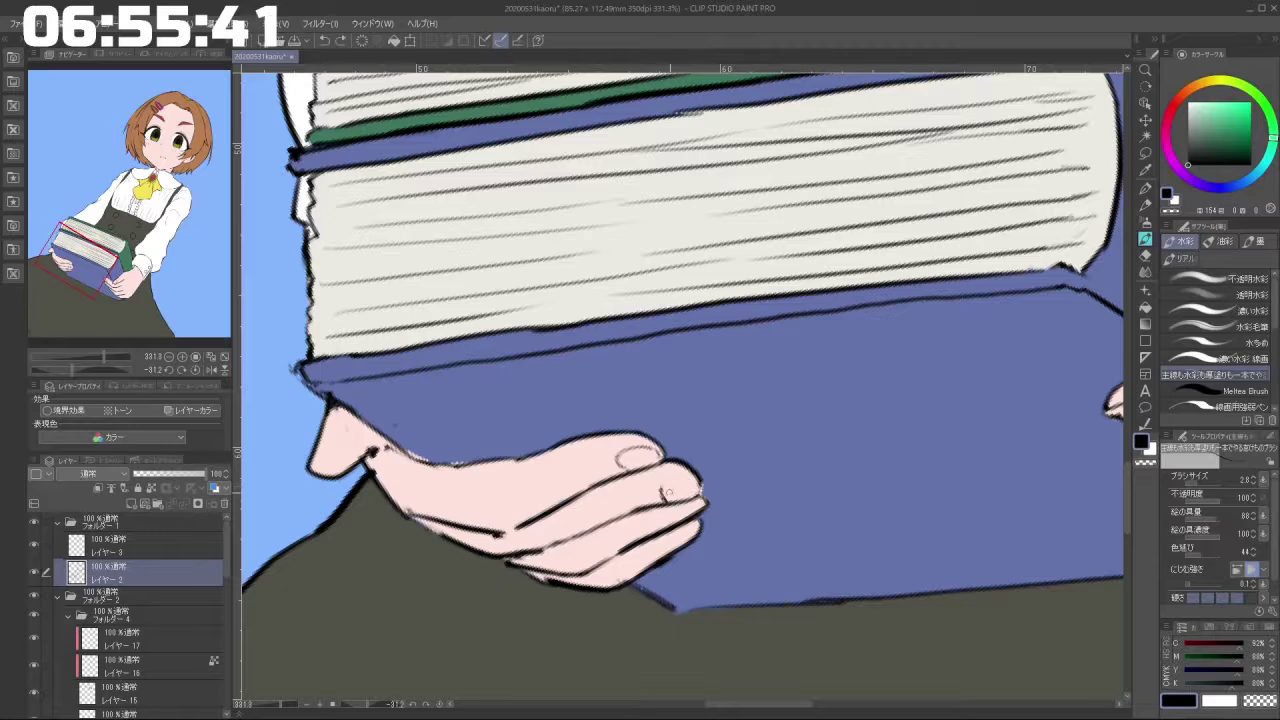
{"action": "left_click_drag", "start_coordinate": [658, 490], "coordinate": [695, 487]}
{"action": "key", "text": "ctrl+z"}
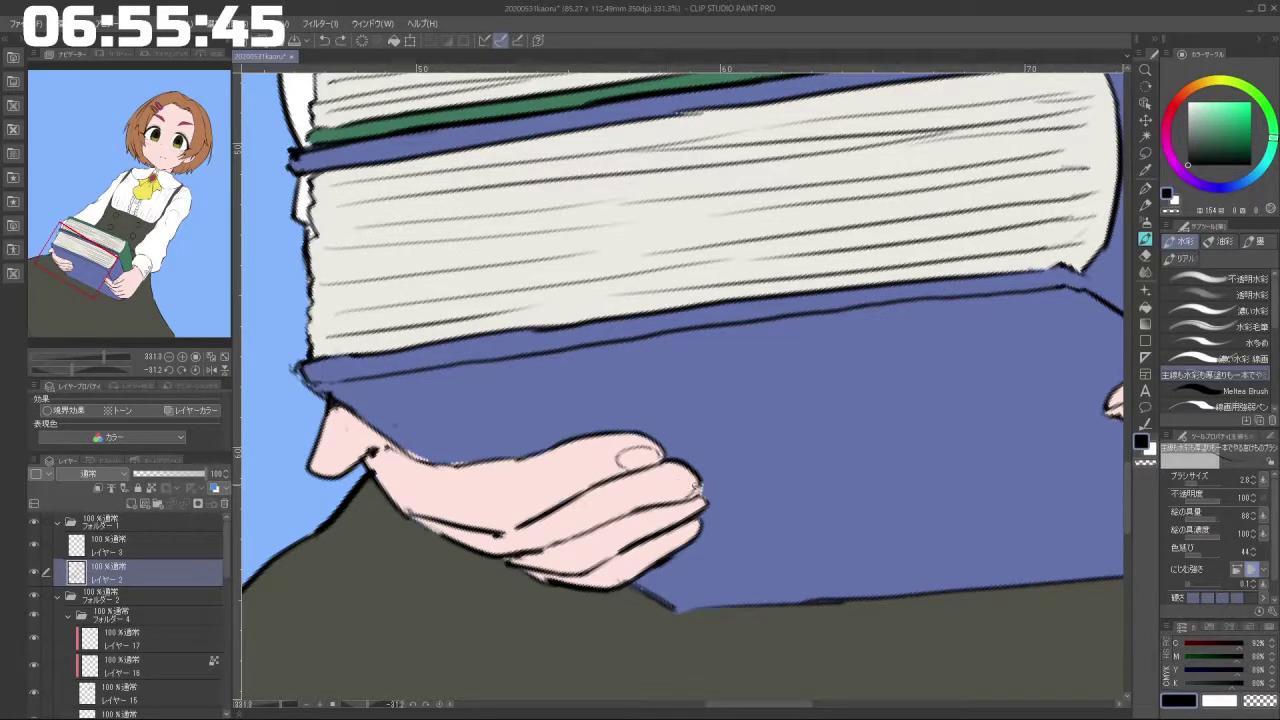
{"action": "left_click_drag", "start_coordinate": [690, 482], "coordinate": [664, 484]}
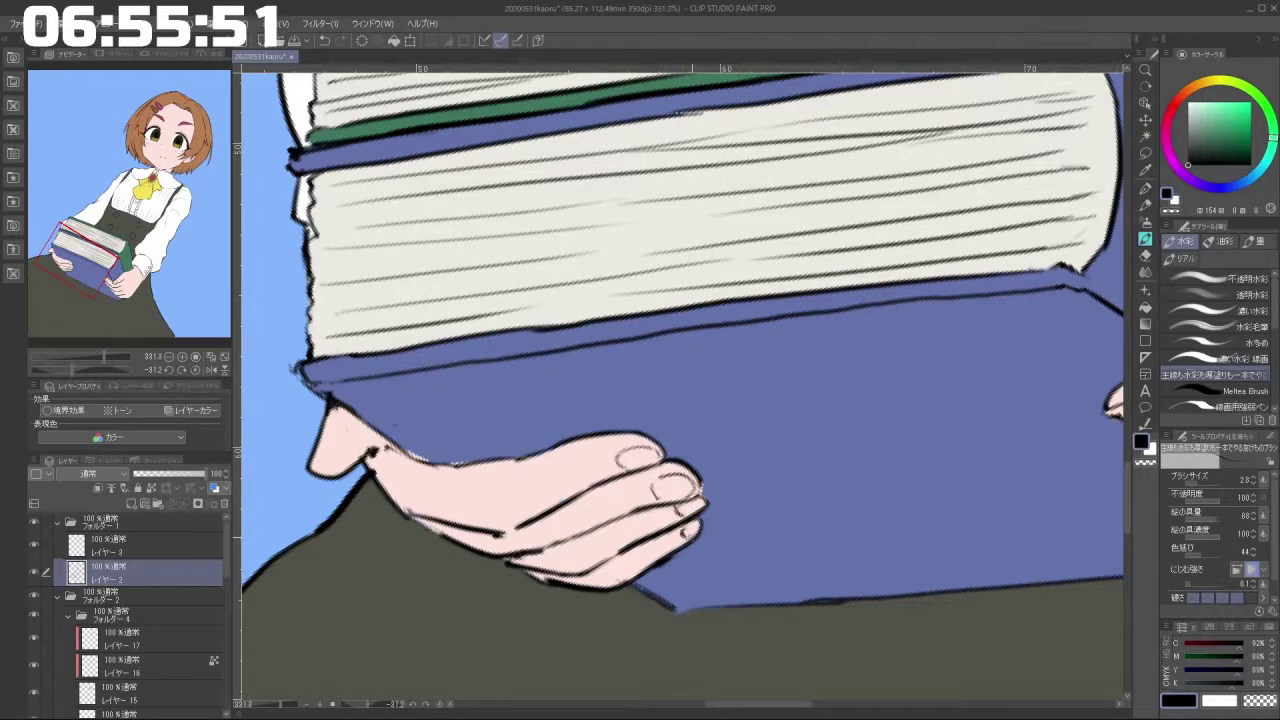
{"action": "scroll", "coordinate": [579, 440], "scroll_direction": "down", "scroll_amount": 4}
{"action": "scroll", "coordinate": [579, 440], "scroll_direction": "down", "scroll_amount": 2}
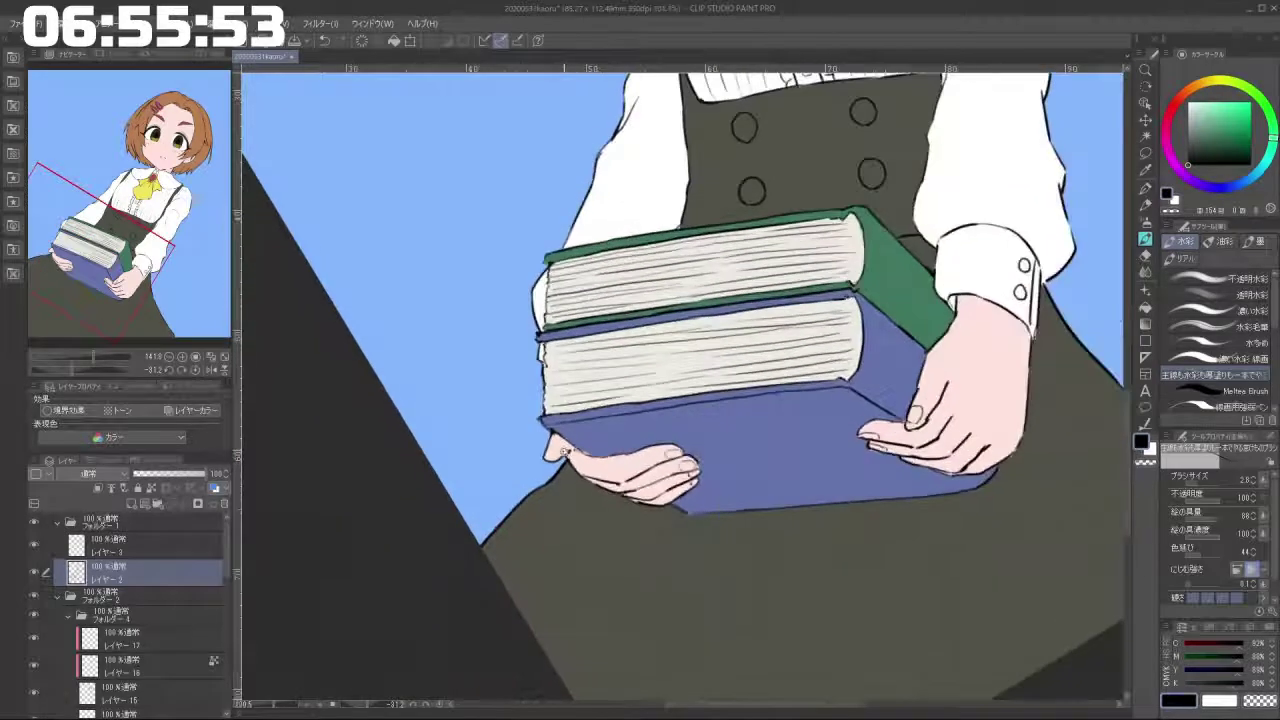
{"action": "scroll", "coordinate": [579, 440], "scroll_direction": "up", "scroll_amount": 5}
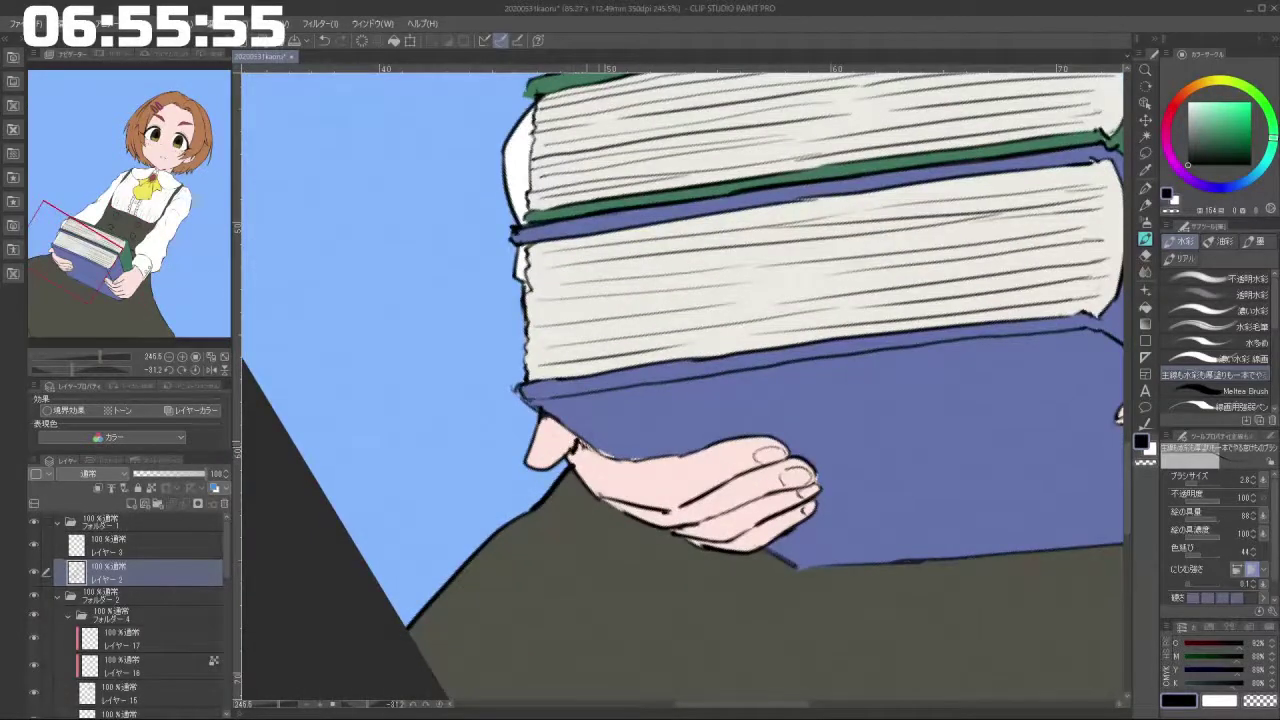
{"action": "scroll", "coordinate": [627, 477], "scroll_direction": "down", "scroll_amount": 5}
{"action": "mouse_move", "coordinate": [634, 550]}
{"action": "left_mouse_down"}
{"action": "mouse_move", "coordinate": [806, 526]}
{"action": "mouse_move", "coordinate": [620, 560]}
{"action": "left_mouse_up"}
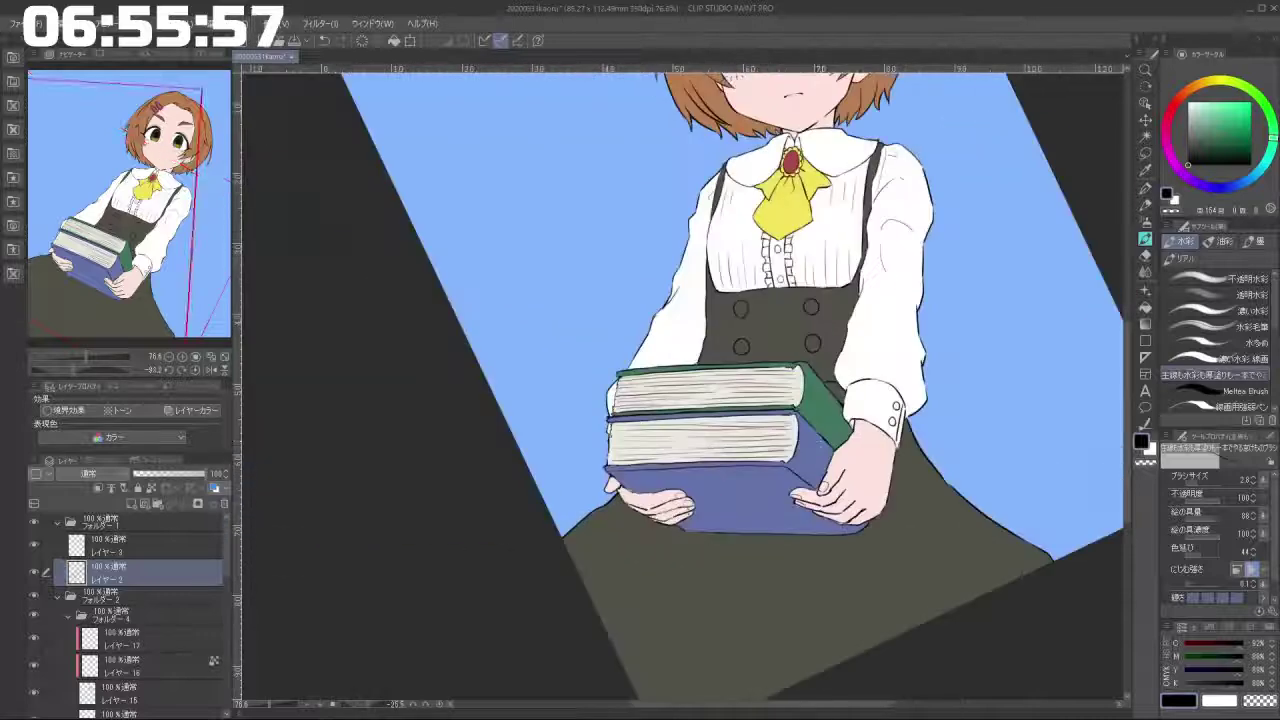
{"action": "scroll", "coordinate": [685, 382], "scroll_direction": "down", "scroll_amount": 4}
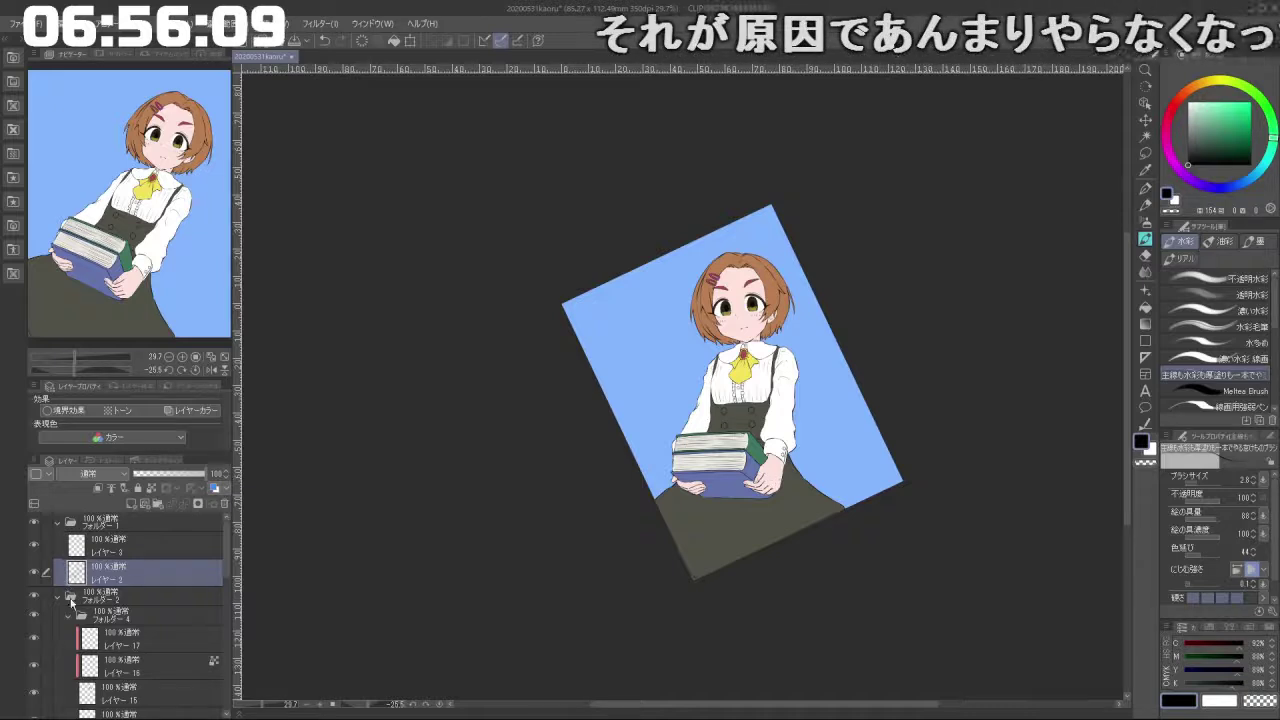
Collapse フォルダー 4, フォルダー 5 and フォルダー 3 in the layer list, toggling the visibility of レイヤー 19 to check its contents.
{"action": "left_click", "coordinate": [69, 619]}
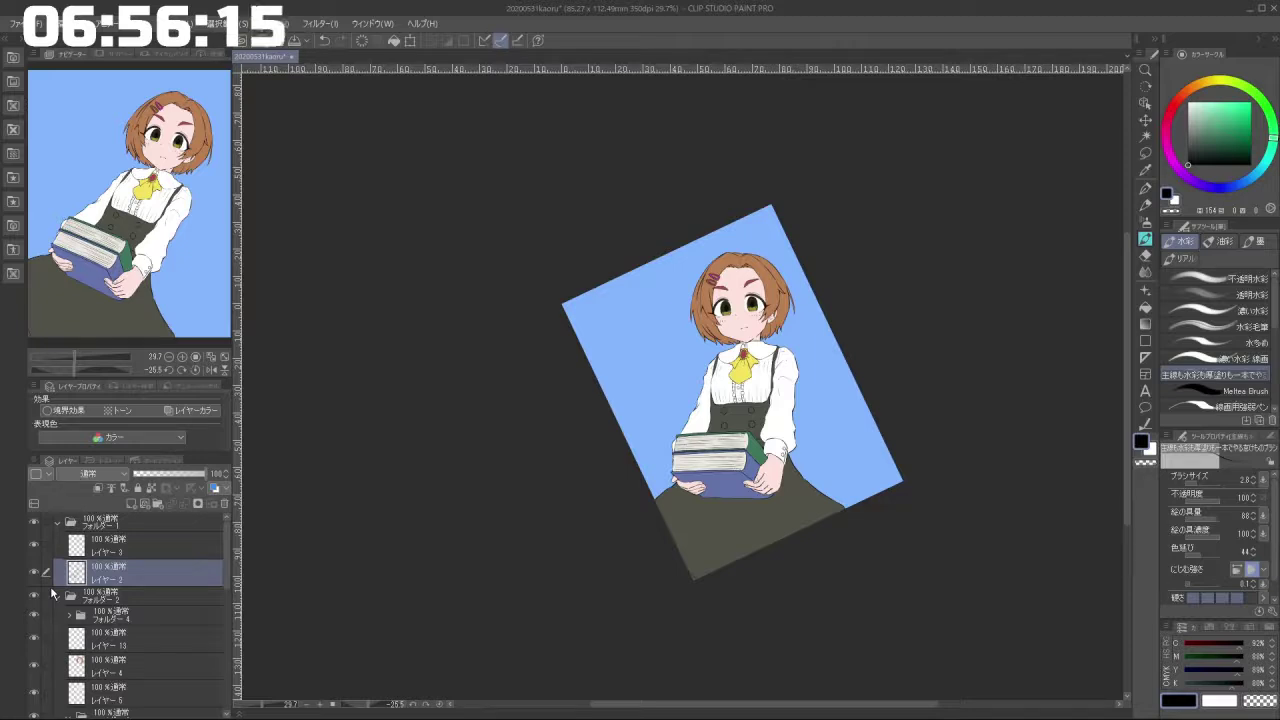
{"action": "left_click_drag", "start_coordinate": [225, 537], "coordinate": [224, 586]}
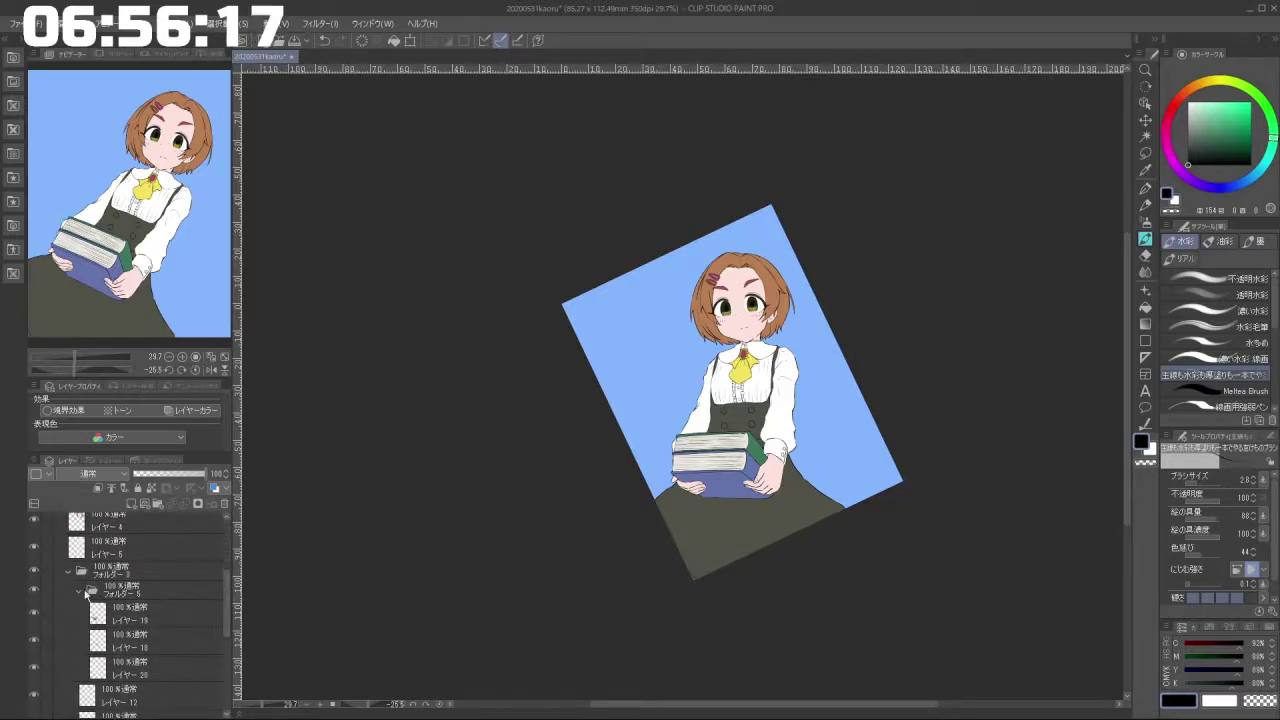
{"action": "left_click", "coordinate": [150, 614]}
{"action": "left_click", "coordinate": [34, 615]}
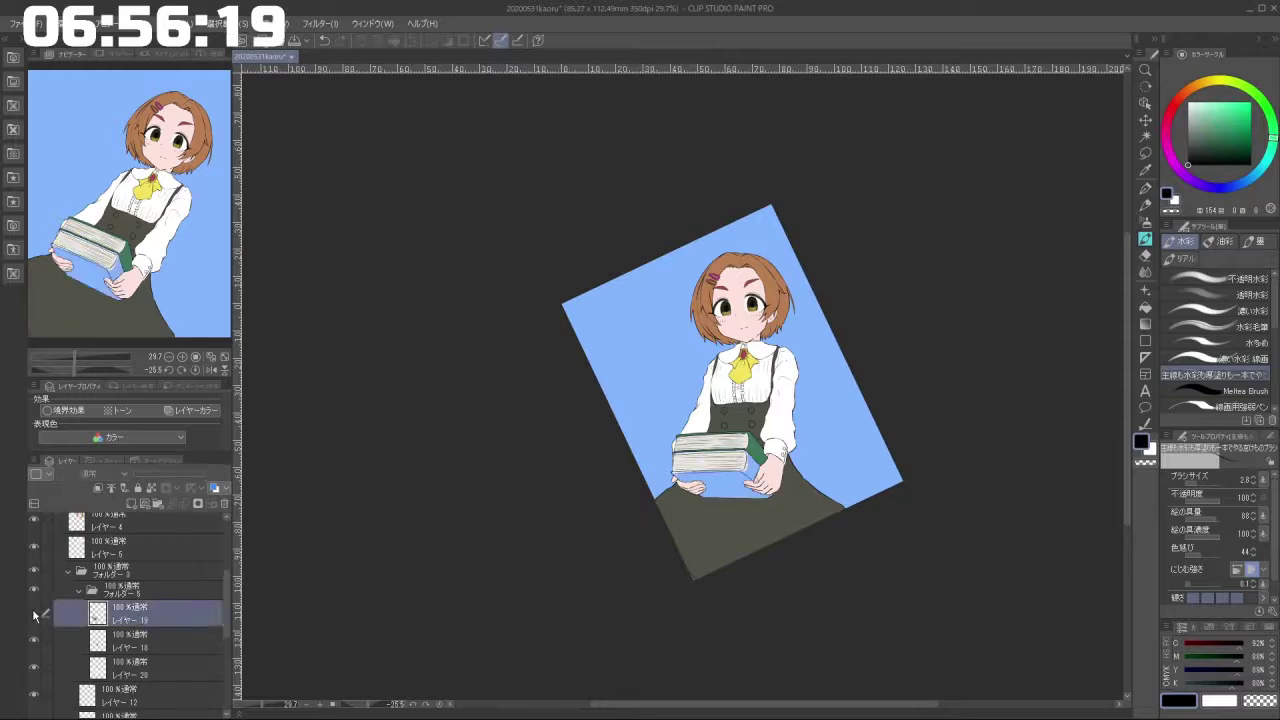
{"action": "left_click", "coordinate": [34, 615]}
{"action": "left_click", "coordinate": [34, 615]}
{"action": "left_click", "coordinate": [34, 615]}
{"action": "left_click", "coordinate": [95, 595]}
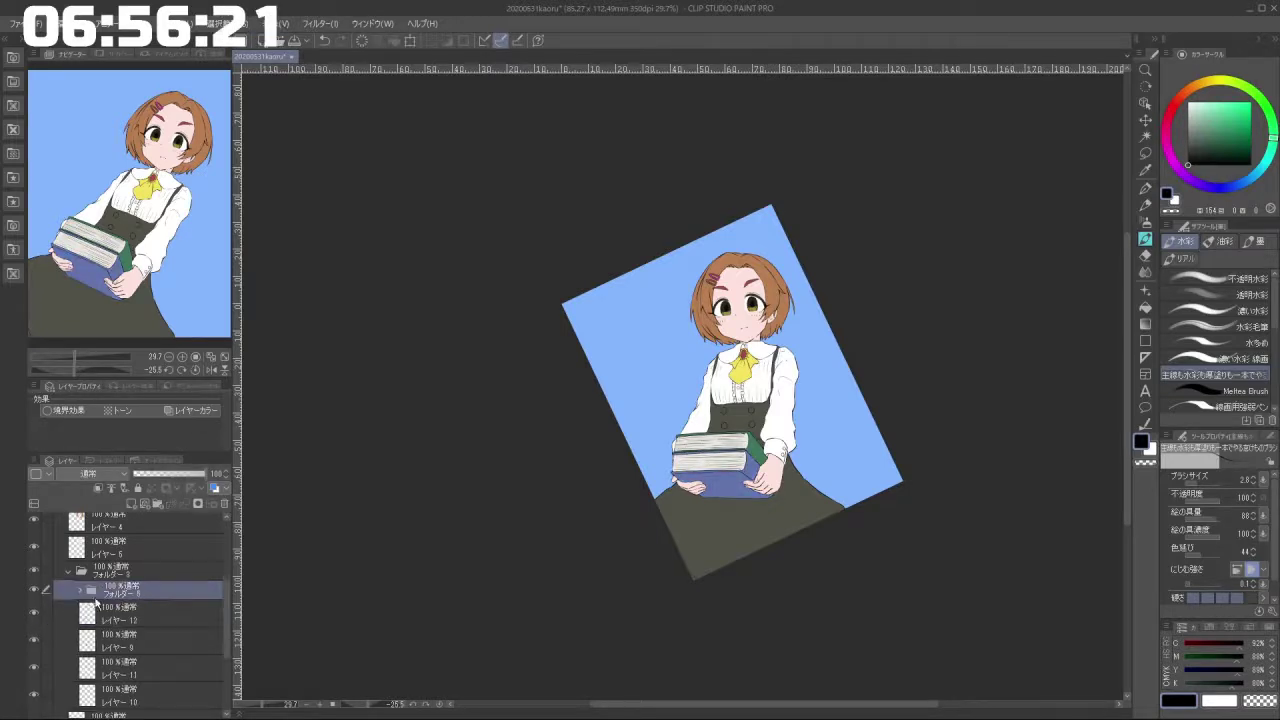
{"action": "left_click", "coordinate": [68, 572]}
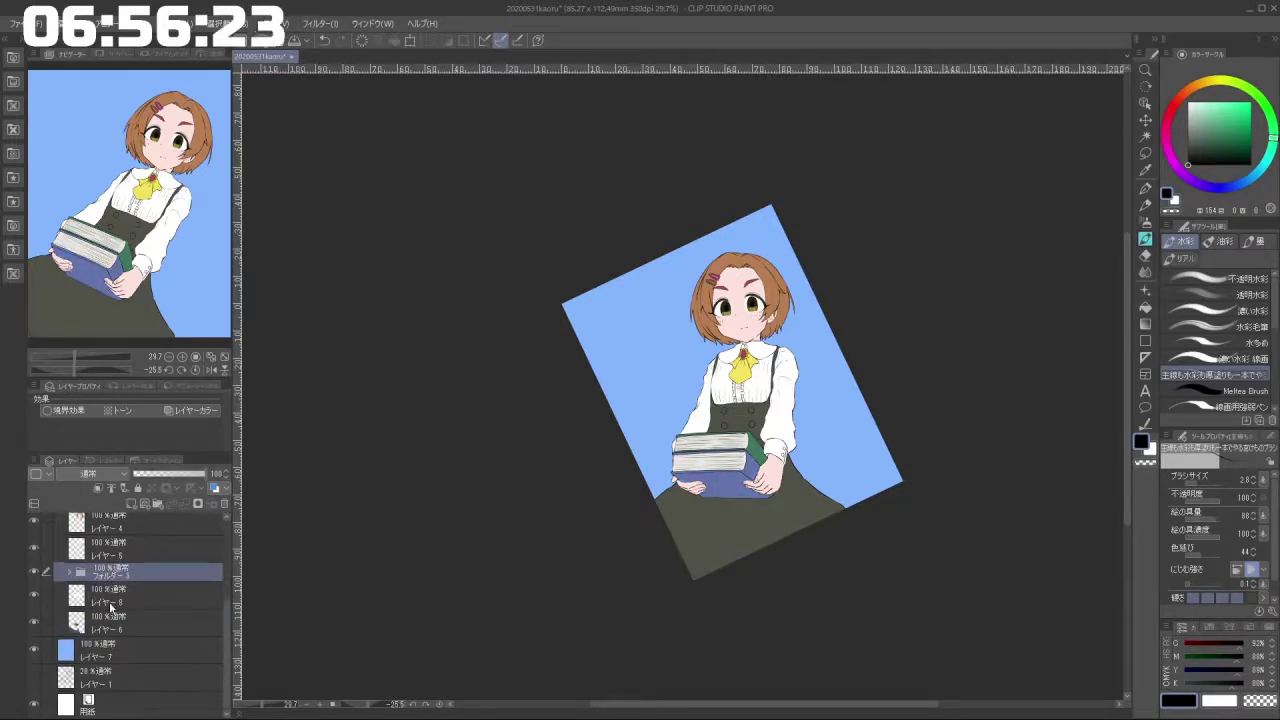
Add a new clipped layer directly above the white blouse layer and set its blending mode to multiply (乗算).
{"action": "left_click", "coordinate": [113, 592]}
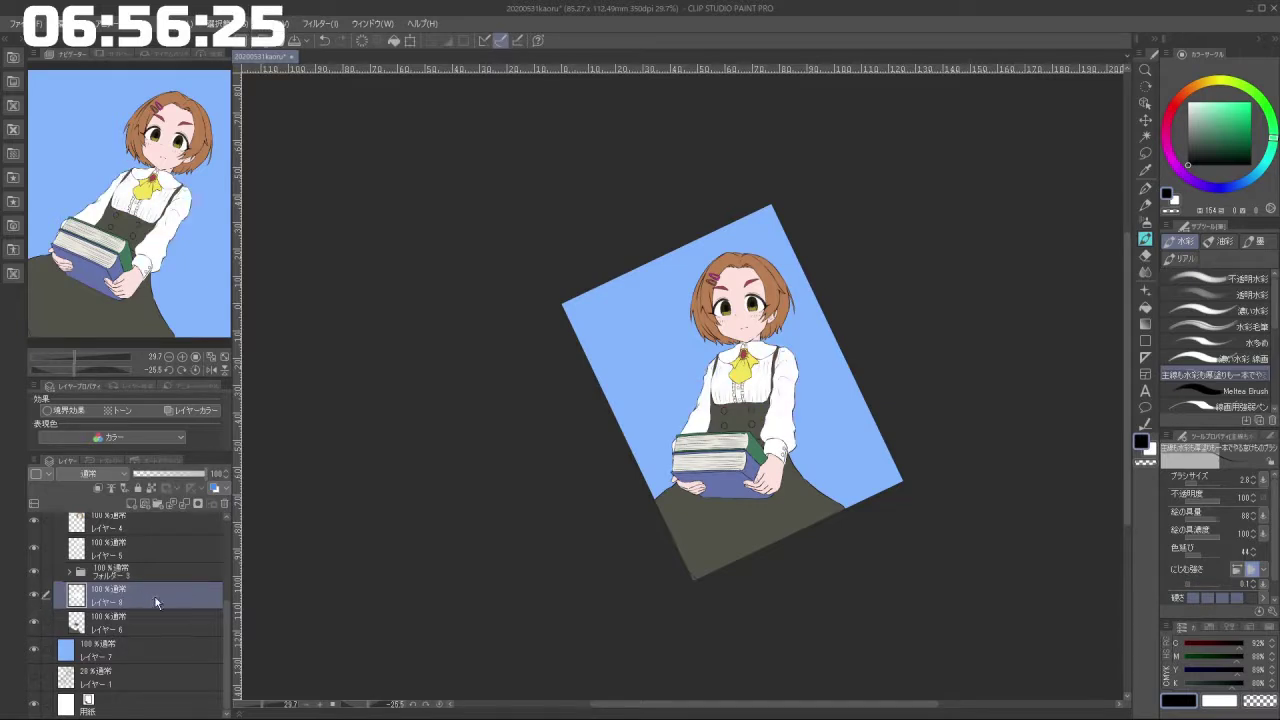
{"action": "left_click", "coordinate": [131, 504]}
{"action": "left_click", "coordinate": [95, 474]}
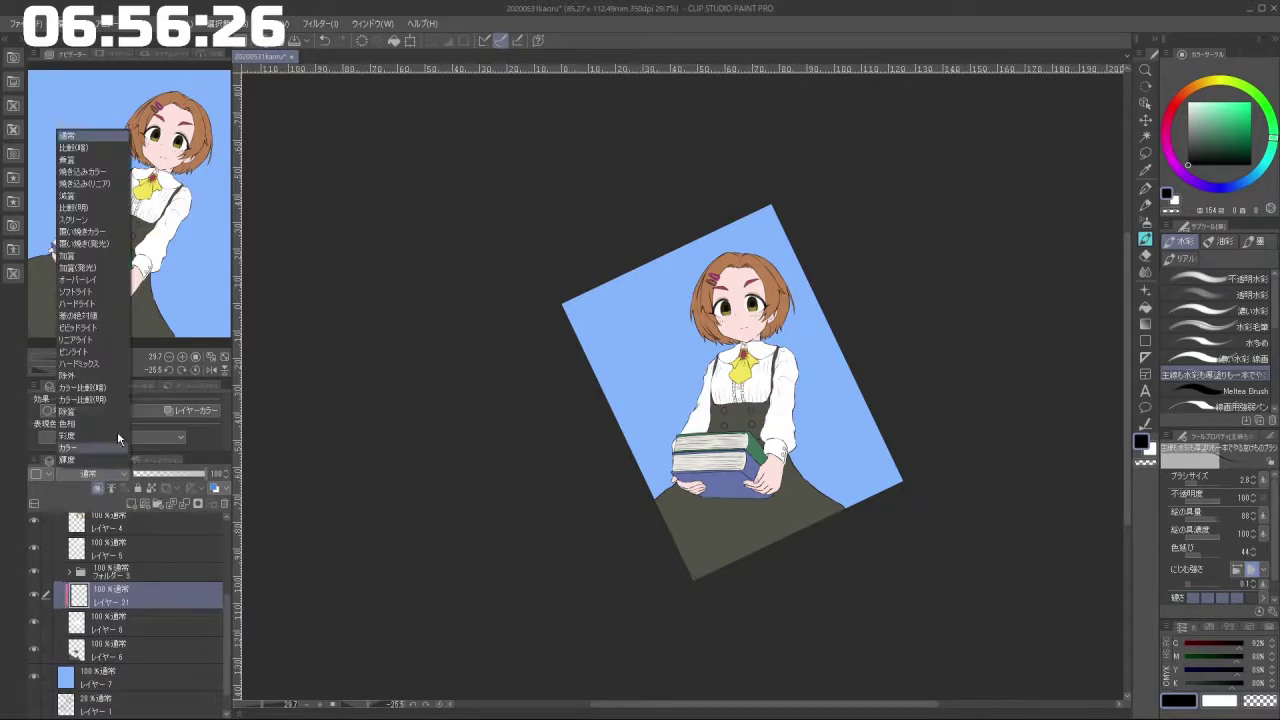
{"action": "left_click", "coordinate": [98, 159]}
Choose a pale greyish beige with hue 47 and brightness 88 as the blouse's shadow colour.
{"action": "left_click", "coordinate": [1194, 108]}
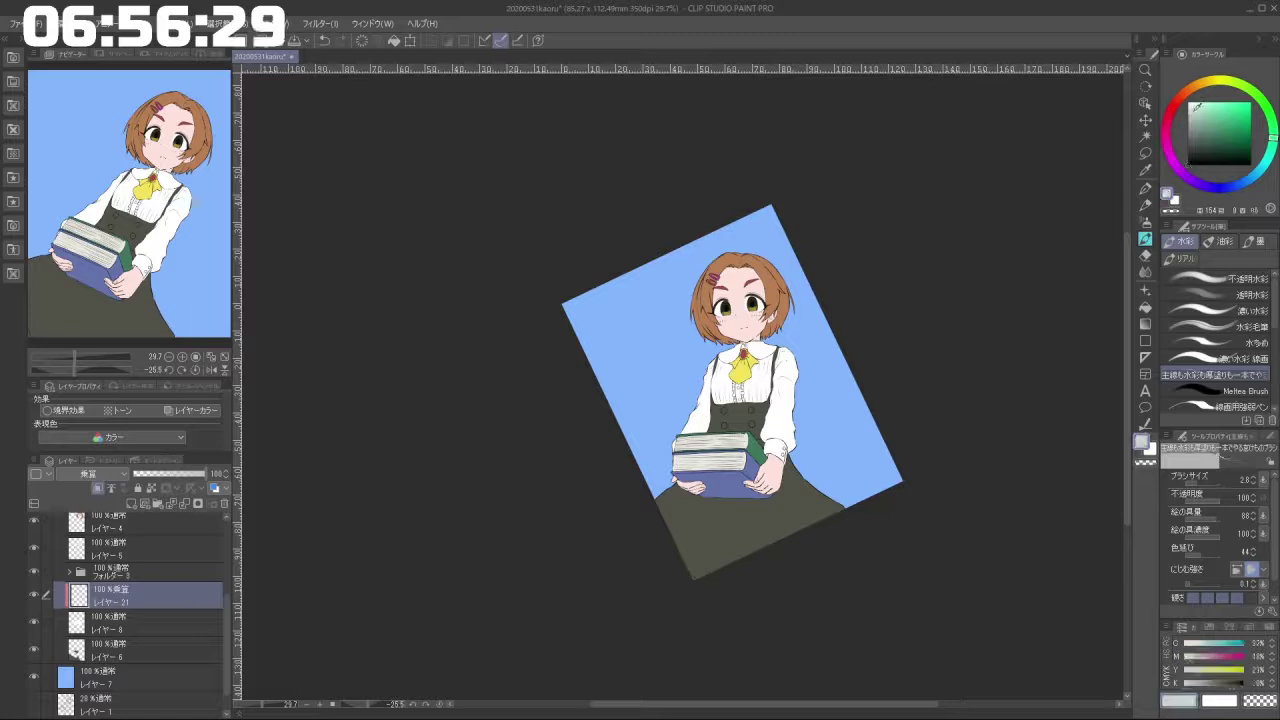
{"action": "left_click", "coordinate": [1240, 176]}
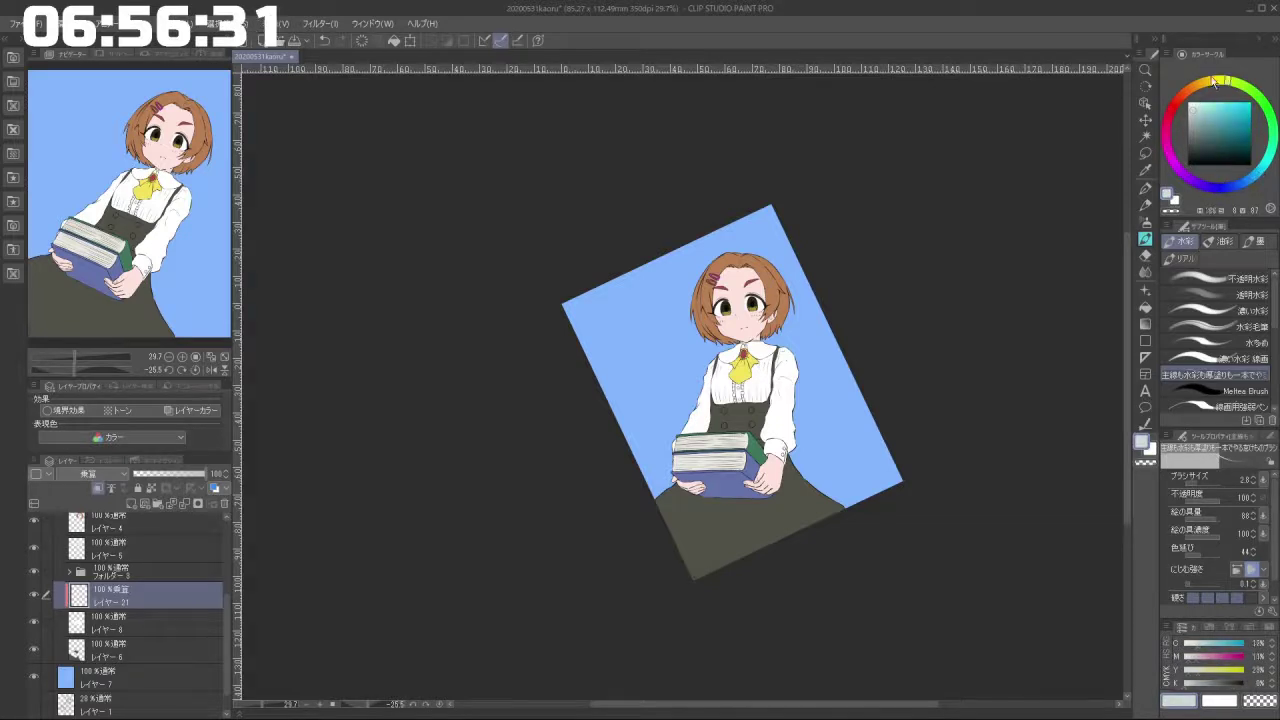
{"action": "left_click_drag", "start_coordinate": [1235, 75], "coordinate": [1205, 108]}
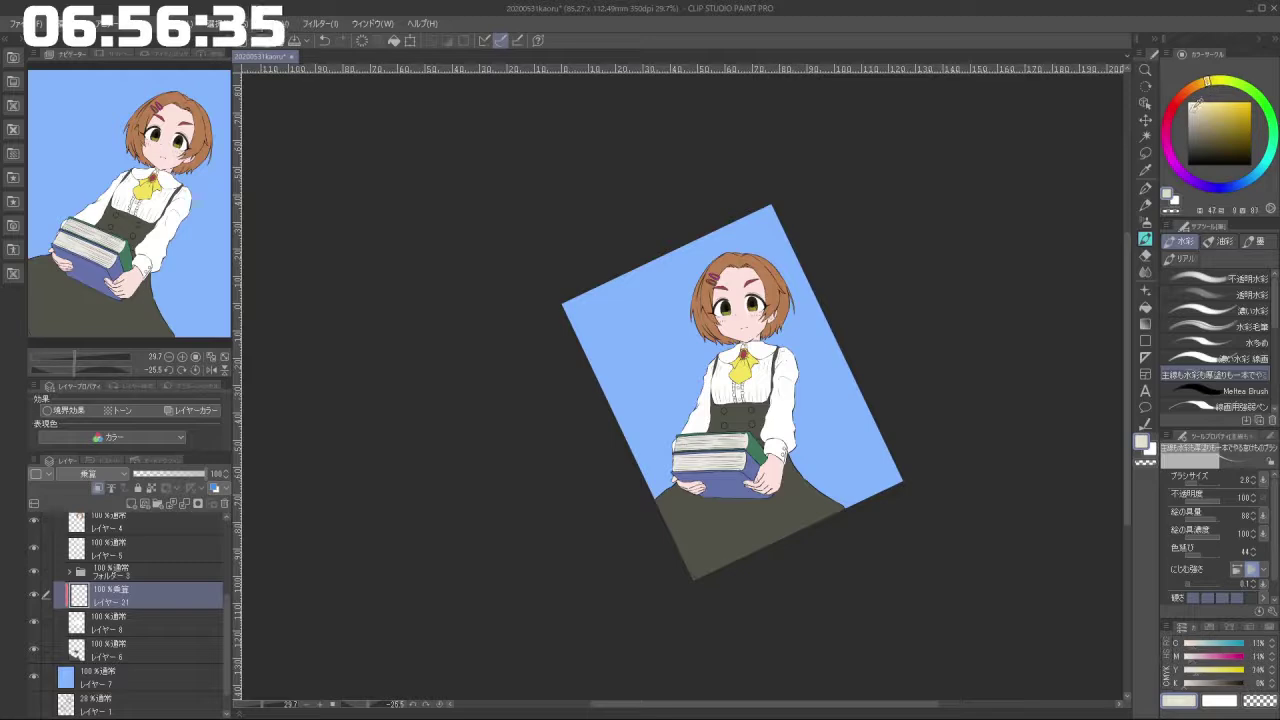
{"action": "left_click_drag", "start_coordinate": [1199, 106], "coordinate": [1198, 105]}
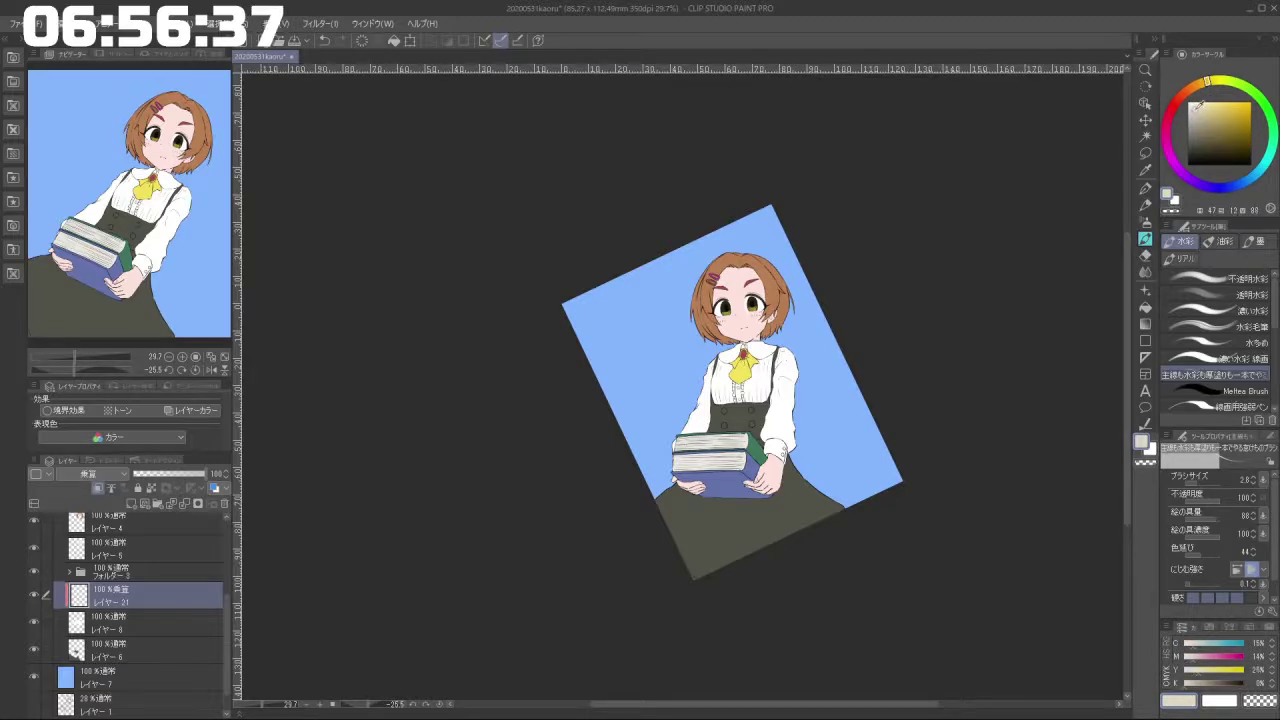
Lighten the beige to brightness 92 and shade the collar beside the neck with the watercolour brush at size 29.8, replacing the first trial stroke.
{"action": "left_click_drag", "start_coordinate": [802, 249], "coordinate": [702, 152]}
{"action": "left_click_drag", "start_coordinate": [656, 248], "coordinate": [750, 248]}
{"action": "left_click_drag", "start_coordinate": [612, 259], "coordinate": [638, 259]}
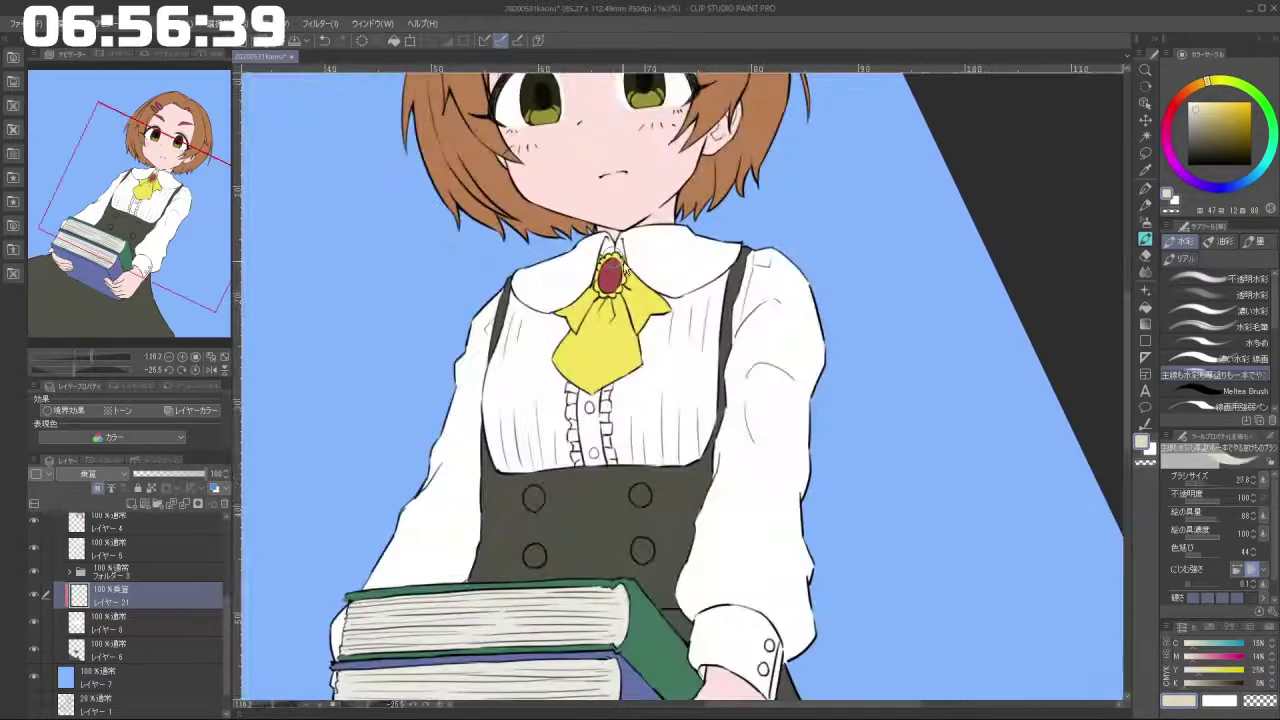
{"action": "left_click_drag", "start_coordinate": [457, 434], "coordinate": [570, 587]}
{"action": "mouse_move", "coordinate": [517, 378]}
{"action": "left_mouse_down"}
{"action": "mouse_move", "coordinate": [490, 401]}
{"action": "mouse_move", "coordinate": [515, 393]}
{"action": "mouse_move", "coordinate": [589, 303]}
{"action": "left_mouse_up"}
{"action": "key", "text": "ctrl+z"}
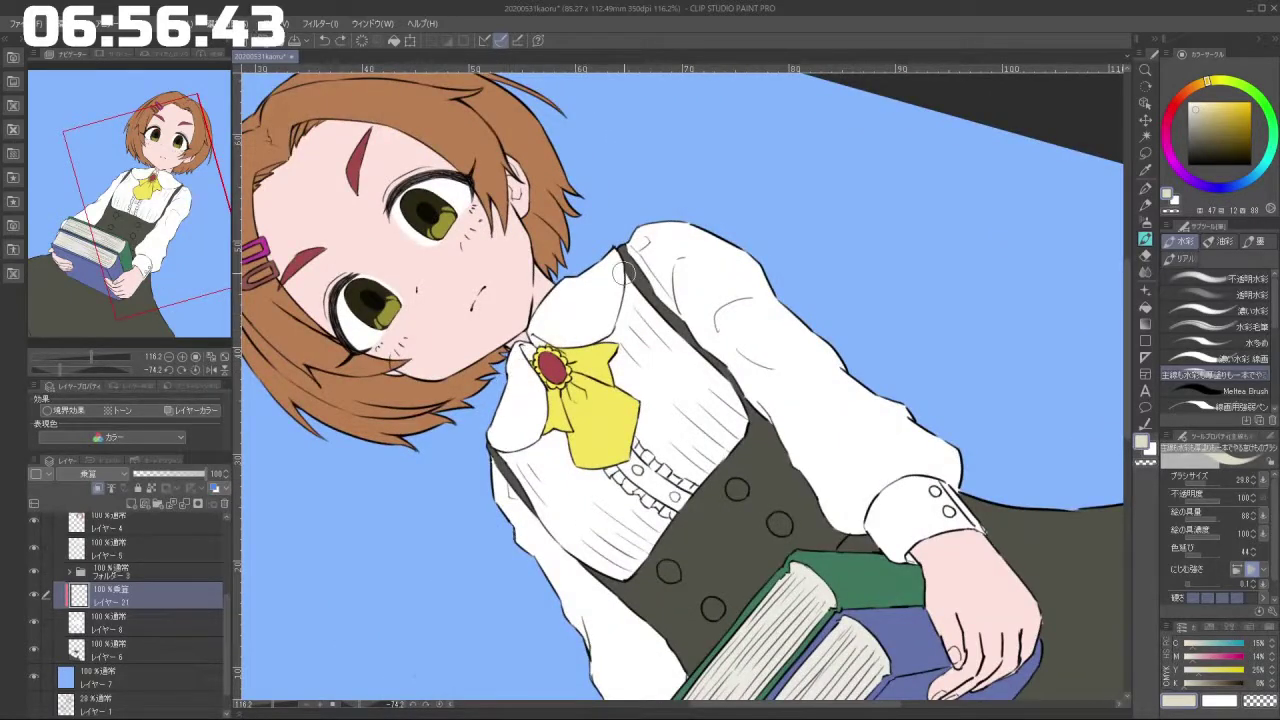
{"action": "left_click", "coordinate": [1197, 104]}
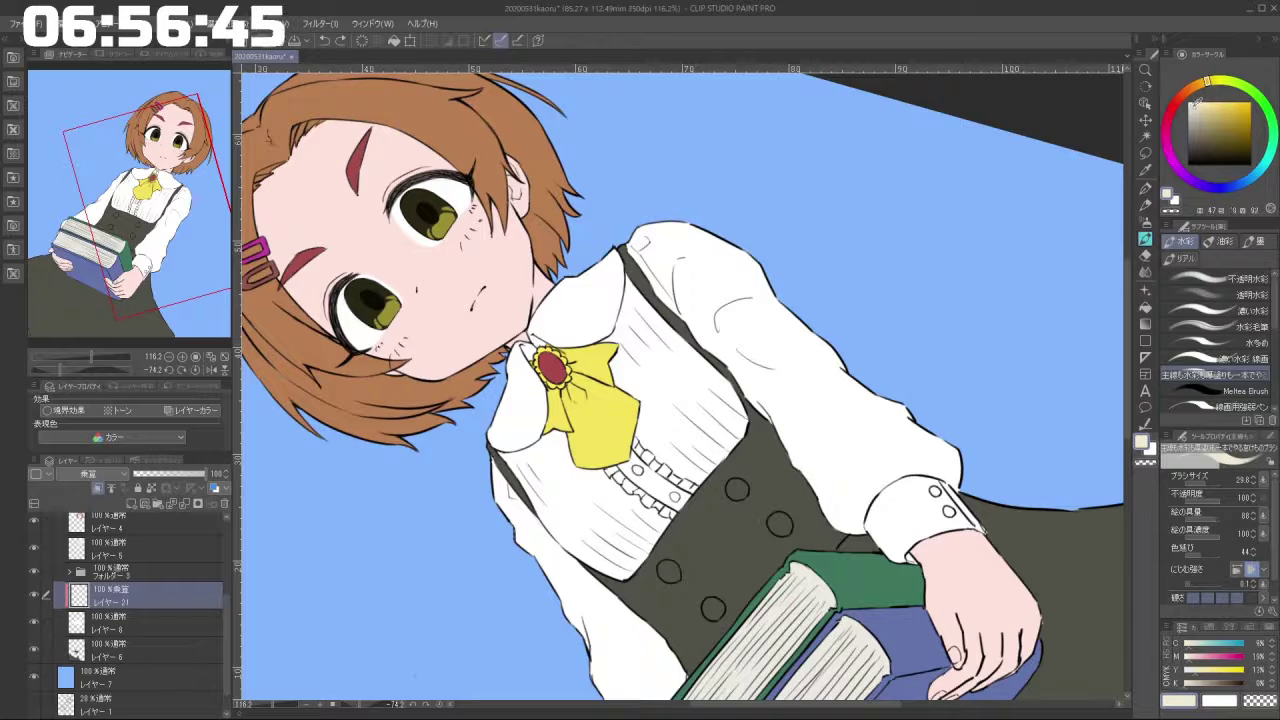
{"action": "mouse_move", "coordinate": [516, 347]}
{"action": "left_mouse_down"}
{"action": "mouse_move", "coordinate": [689, 232]}
{"action": "mouse_move", "coordinate": [538, 322]}
{"action": "mouse_move", "coordinate": [615, 239]}
{"action": "mouse_move", "coordinate": [686, 212]}
{"action": "left_mouse_up"}
Shade the shoulder of the puffed sleeve on the girl's left arm, undoing the unsatisfactory stroke along its outer edge.
{"action": "scroll", "coordinate": [682, 386], "scroll_direction": "down", "scroll_amount": 3}
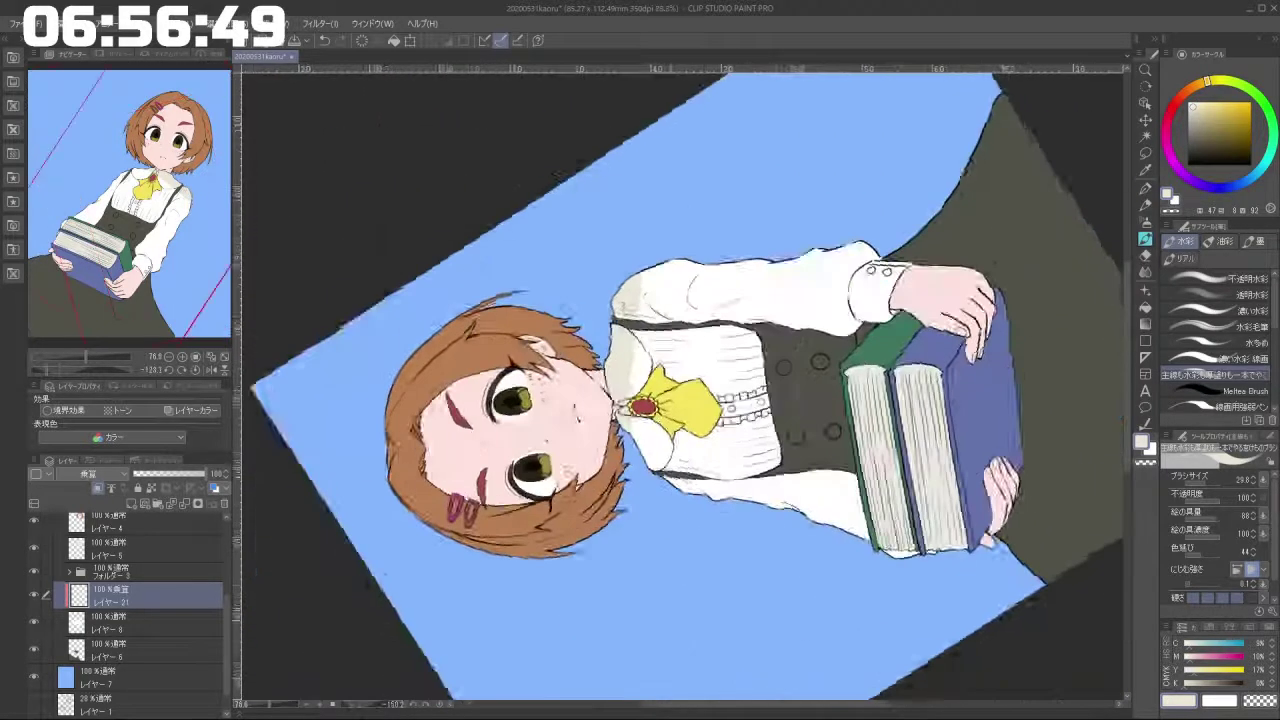
{"action": "left_click_drag", "start_coordinate": [557, 173], "coordinate": [840, 560]}
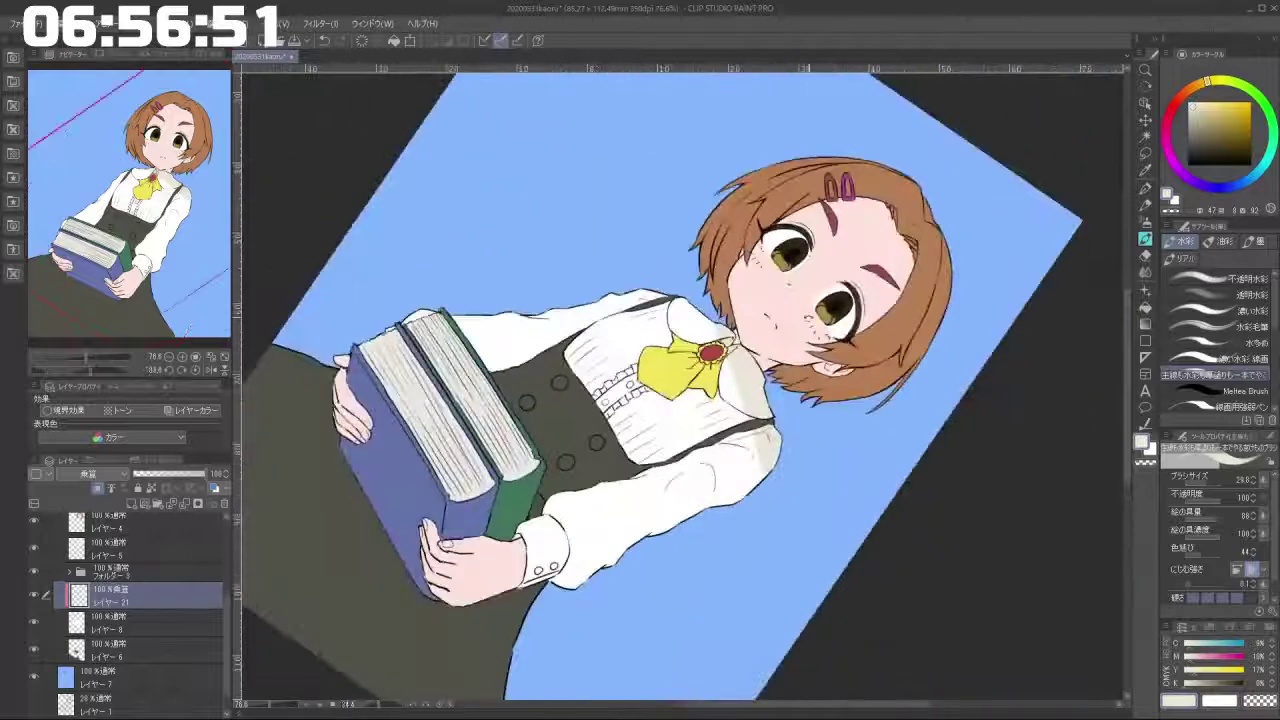
{"action": "left_click_drag", "start_coordinate": [810, 317], "coordinate": [871, 605]}
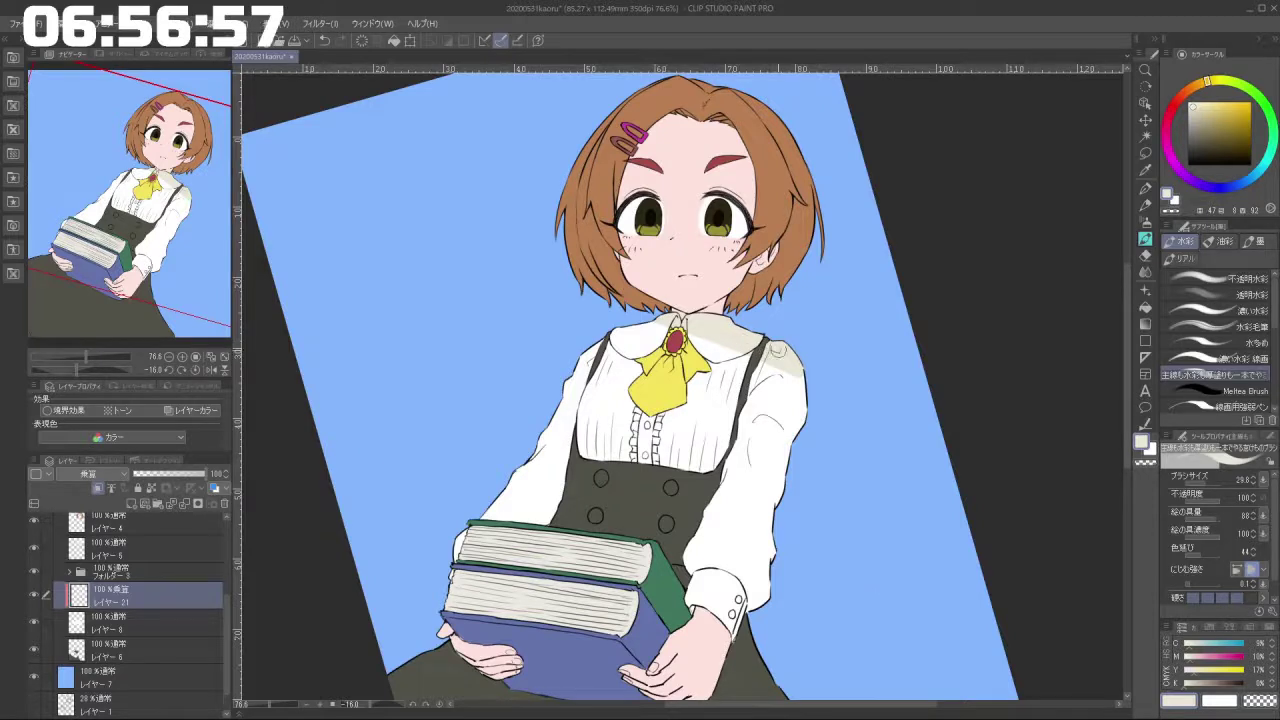
{"action": "left_click_drag", "start_coordinate": [798, 370], "coordinate": [803, 406]}
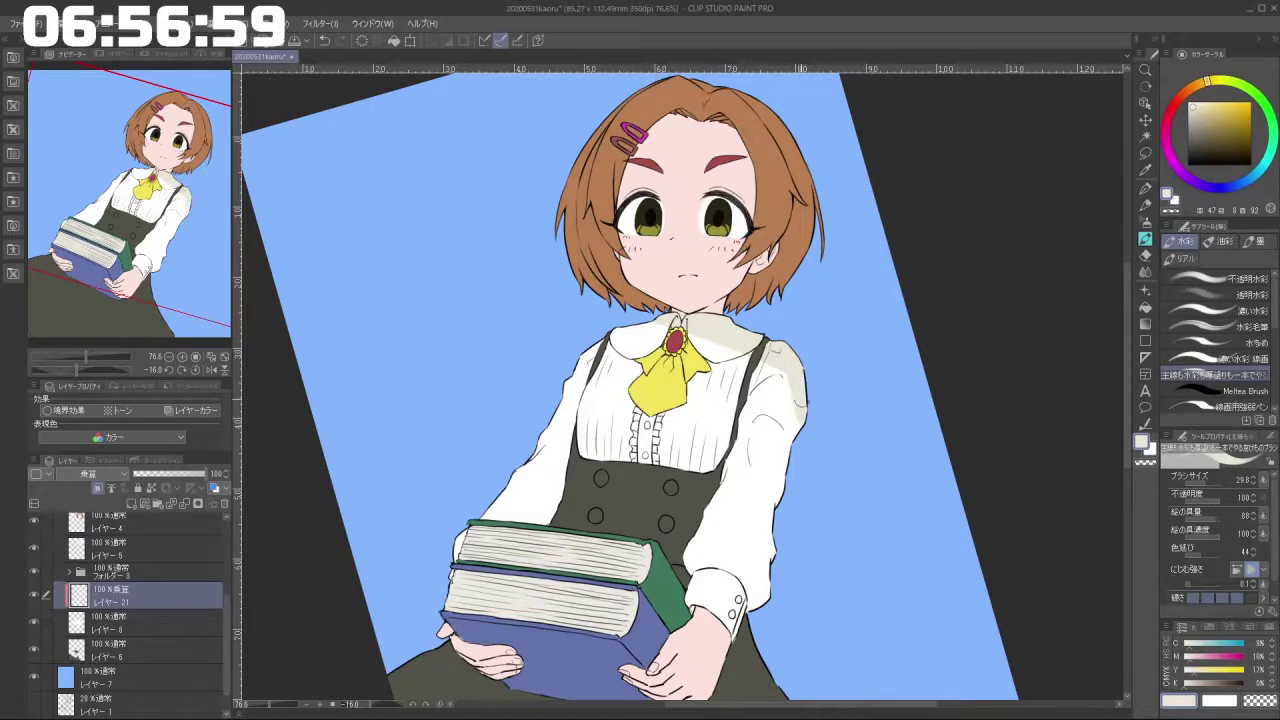
{"action": "key", "text": "ctrl+z"}
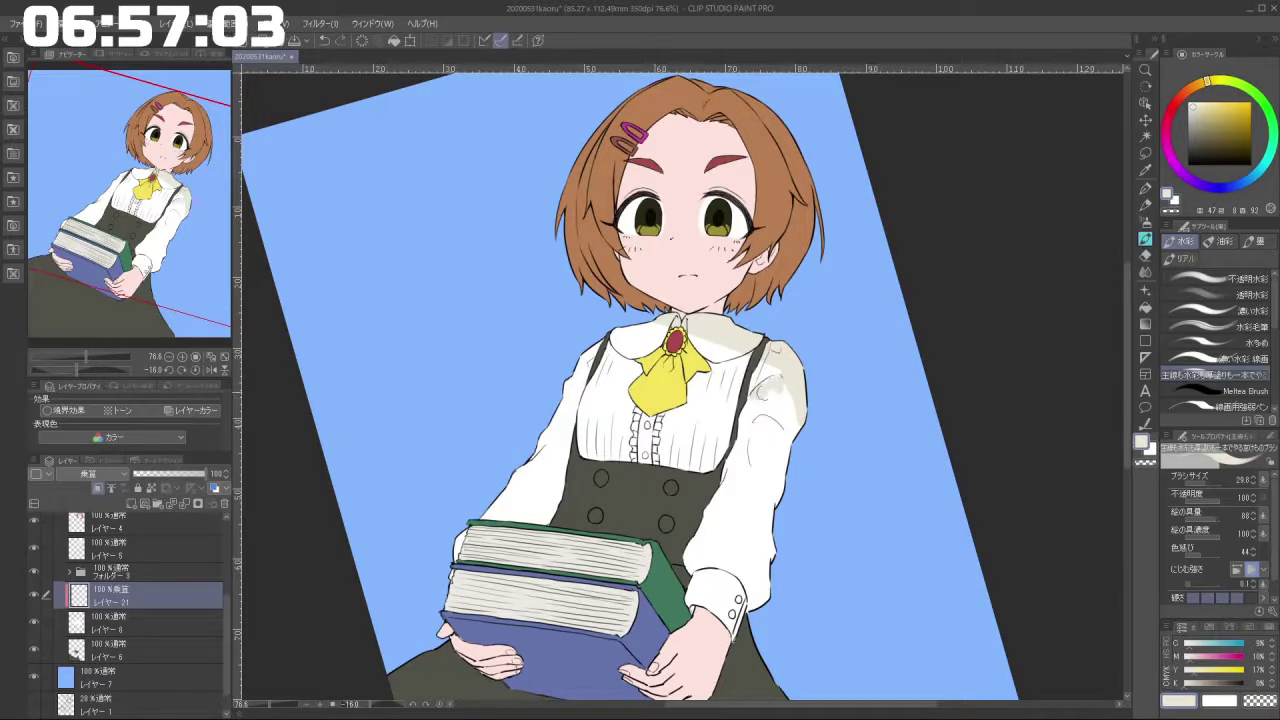
Extend the beige shadow from the left shoulder around the upper sleeve's fold lines, undoing the last unsatisfactory stroke.
{"action": "left_click_drag", "start_coordinate": [751, 401], "coordinate": [646, 340]}
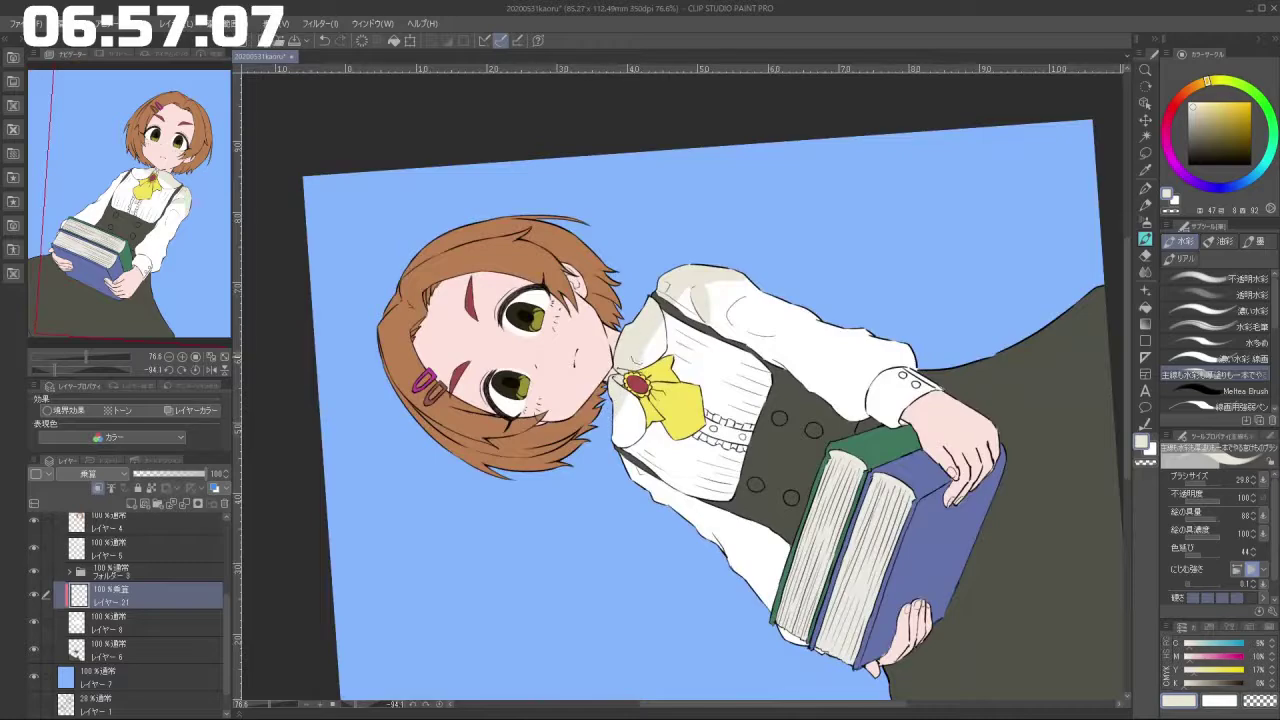
{"action": "mouse_move", "coordinate": [612, 411]}
{"action": "left_mouse_down"}
{"action": "mouse_move", "coordinate": [638, 446]}
{"action": "mouse_move", "coordinate": [749, 424]}
{"action": "mouse_move", "coordinate": [728, 326]}
{"action": "left_mouse_up"}
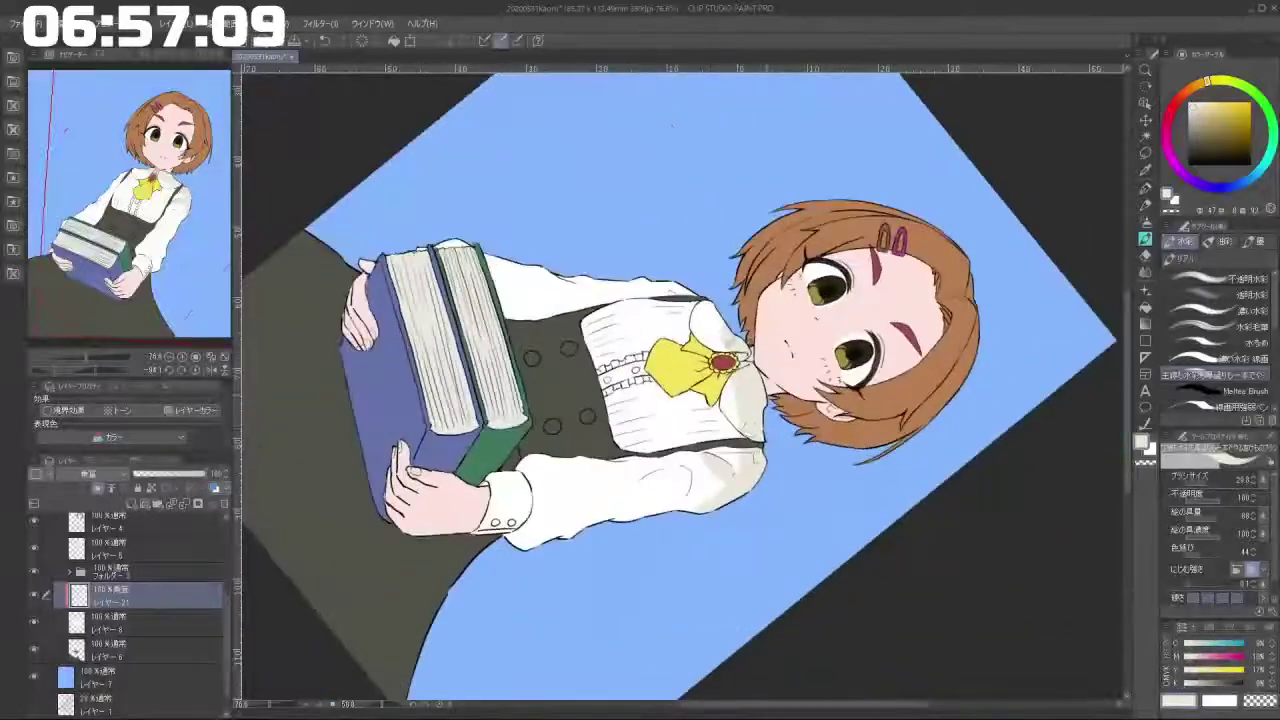
{"action": "mouse_move", "coordinate": [754, 445]}
{"action": "left_mouse_down"}
{"action": "mouse_move", "coordinate": [742, 316]}
{"action": "mouse_move", "coordinate": [677, 300]}
{"action": "left_mouse_up"}
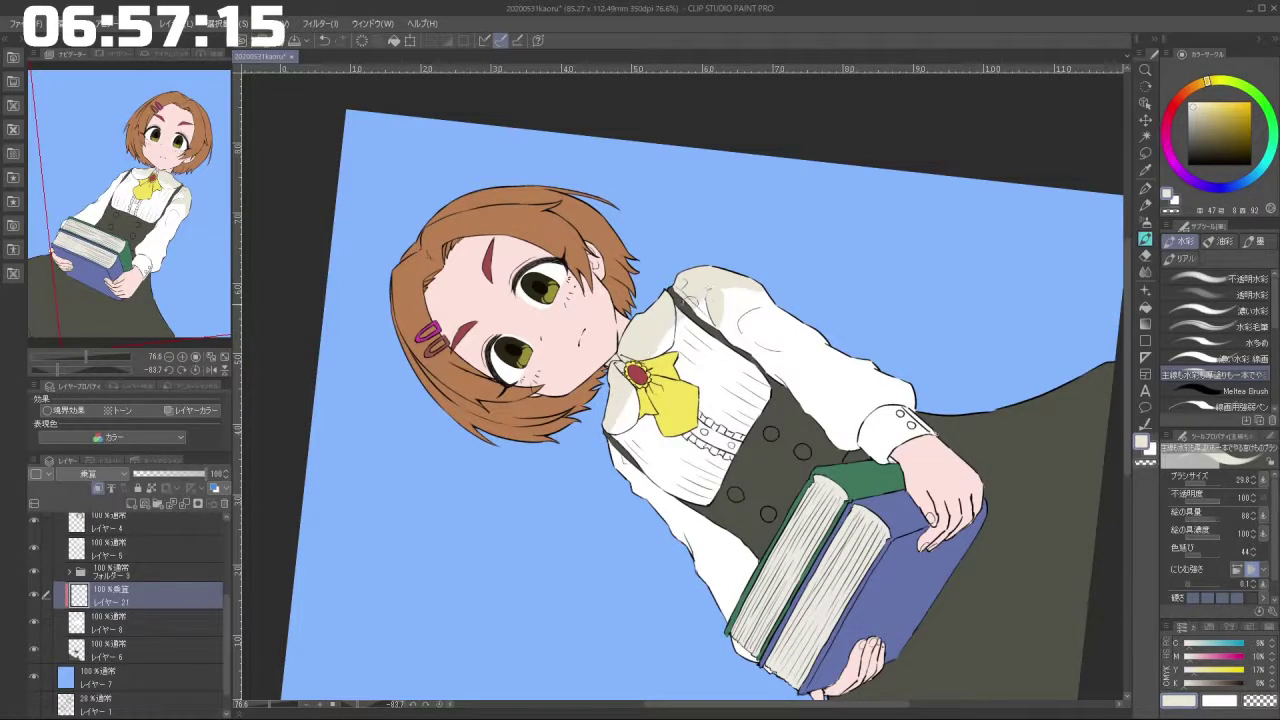
{"action": "mouse_move", "coordinate": [694, 301]}
{"action": "left_mouse_down"}
{"action": "mouse_move", "coordinate": [641, 317]}
{"action": "mouse_move", "coordinate": [660, 470]}
{"action": "mouse_move", "coordinate": [758, 430]}
{"action": "mouse_move", "coordinate": [765, 414]}
{"action": "left_mouse_up"}
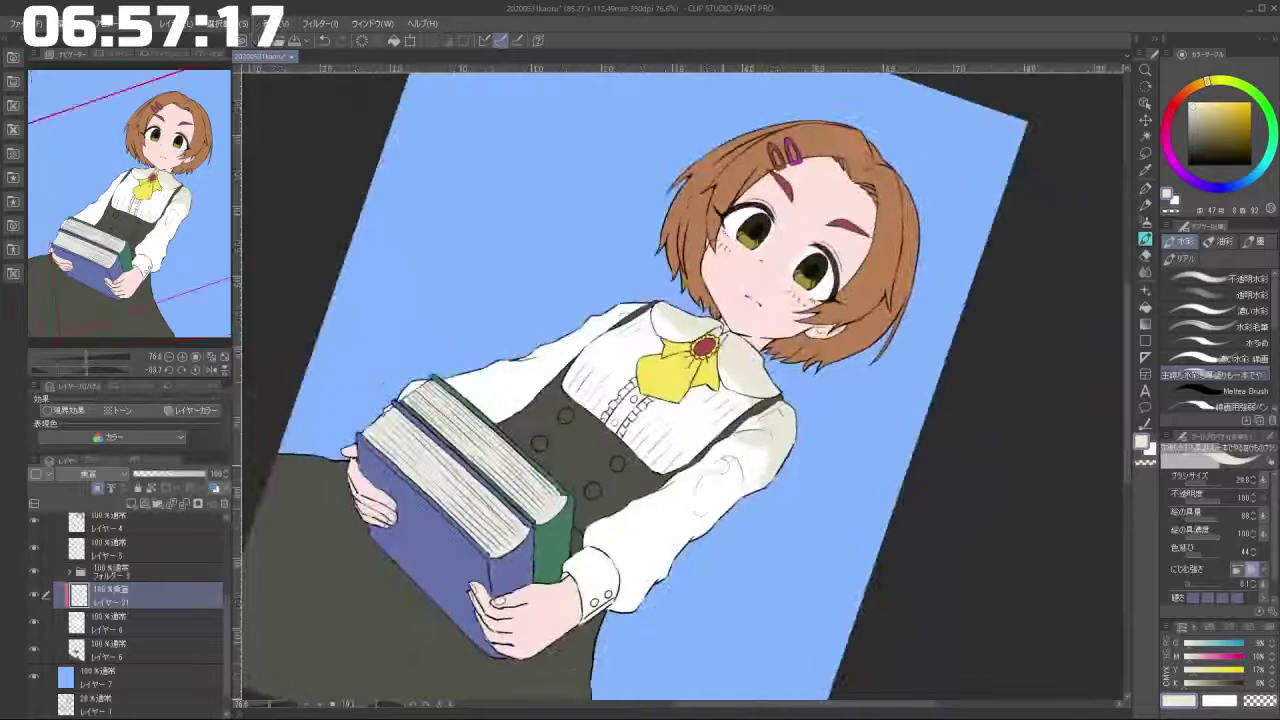
{"action": "key", "text": "ctrl+z"}
Paint the fold and outer-edge shadows down the left sleeve and shade the other sleeve above the books, redoing unsatisfactory strokes.
{"action": "mouse_move", "coordinate": [719, 462]}
{"action": "left_mouse_down"}
{"action": "mouse_move", "coordinate": [702, 506]}
{"action": "mouse_move", "coordinate": [712, 480]}
{"action": "mouse_move", "coordinate": [788, 430]}
{"action": "mouse_move", "coordinate": [757, 556]}
{"action": "left_mouse_up"}
{"action": "key", "text": "ctrl+z"}
{"action": "mouse_move", "coordinate": [778, 490]}
{"action": "left_mouse_down"}
{"action": "mouse_move", "coordinate": [765, 580]}
{"action": "mouse_move", "coordinate": [731, 601]}
{"action": "mouse_move", "coordinate": [765, 580]}
{"action": "mouse_move", "coordinate": [860, 392]}
{"action": "mouse_move", "coordinate": [733, 217]}
{"action": "mouse_move", "coordinate": [687, 210]}
{"action": "mouse_move", "coordinate": [782, 240]}
{"action": "mouse_move", "coordinate": [859, 390]}
{"action": "mouse_move", "coordinate": [851, 437]}
{"action": "left_mouse_up"}
{"action": "key", "text": "ctrl+z"}
{"action": "mouse_move", "coordinate": [664, 540]}
{"action": "left_mouse_down"}
{"action": "mouse_move", "coordinate": [656, 572]}
{"action": "mouse_move", "coordinate": [672, 562]}
{"action": "mouse_move", "coordinate": [672, 577]}
{"action": "left_mouse_up"}
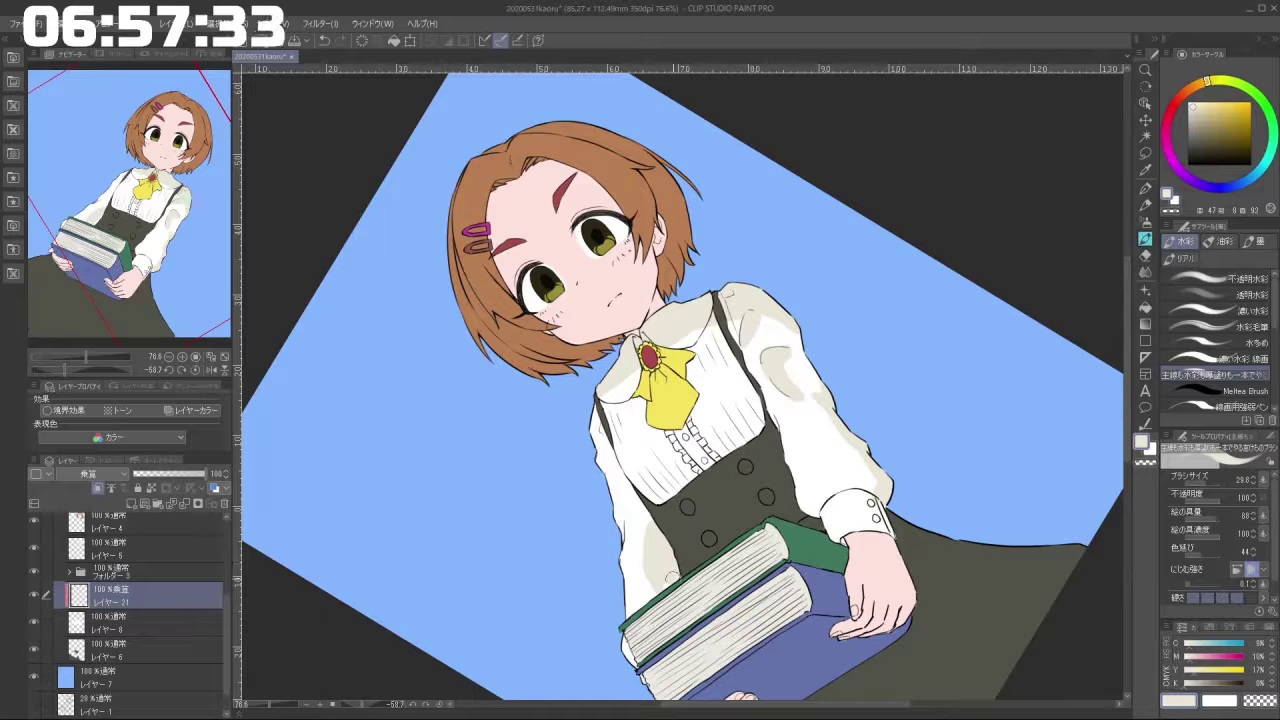
Shade the lower blouse front along the skirt's high waistband and beside the shoulder strap, undoing and repainting unsatisfactory strokes.
{"action": "left_click_drag", "start_coordinate": [683, 637], "coordinate": [800, 455]}
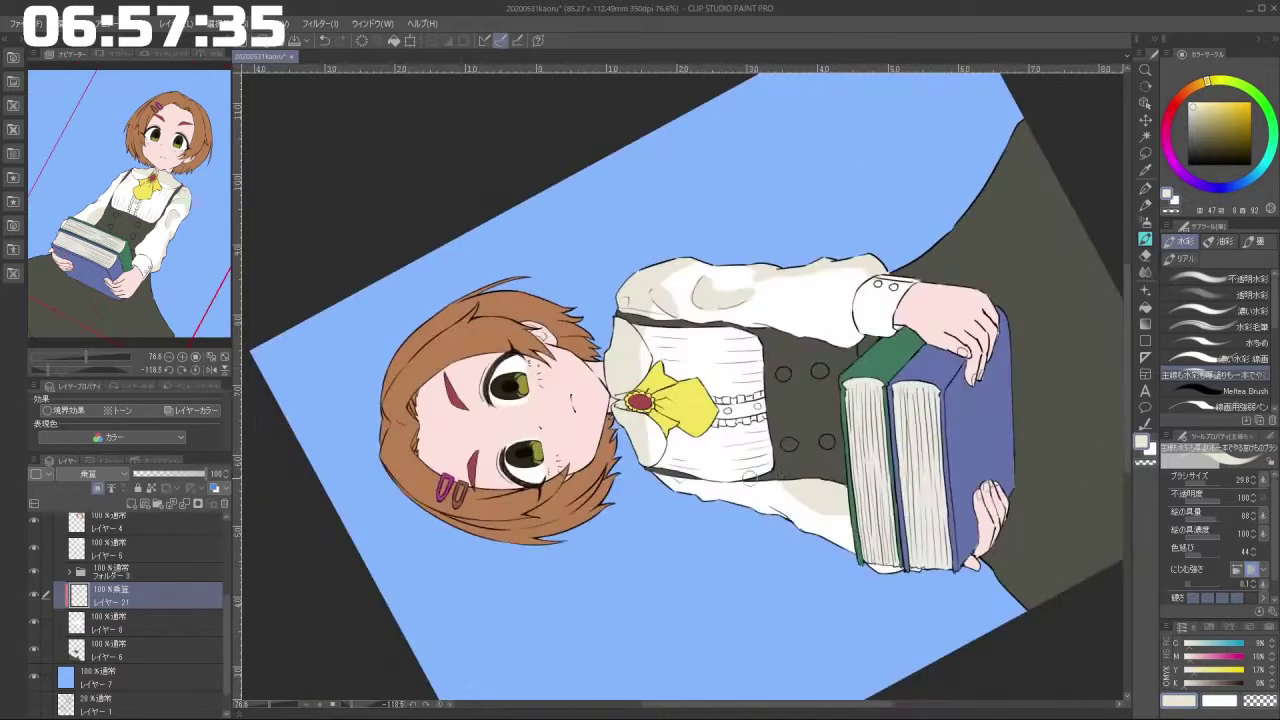
{"action": "left_click_drag", "start_coordinate": [854, 538], "coordinate": [617, 588]}
{"action": "left_click_drag", "start_coordinate": [646, 489], "coordinate": [756, 442]}
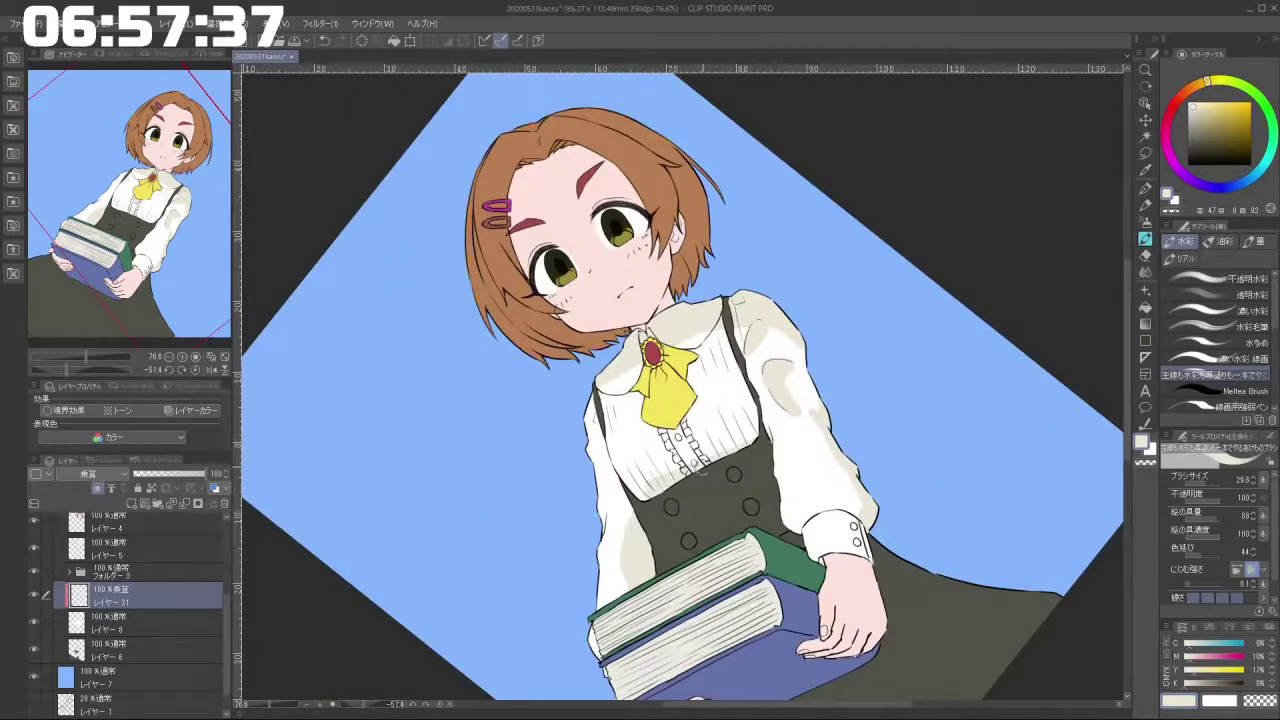
{"action": "key", "text": "ctrl+z"}
{"action": "mouse_move", "coordinate": [645, 493]}
{"action": "left_mouse_down"}
{"action": "mouse_move", "coordinate": [756, 439]}
{"action": "mouse_move", "coordinate": [749, 408]}
{"action": "mouse_move", "coordinate": [753, 426]}
{"action": "left_mouse_up"}
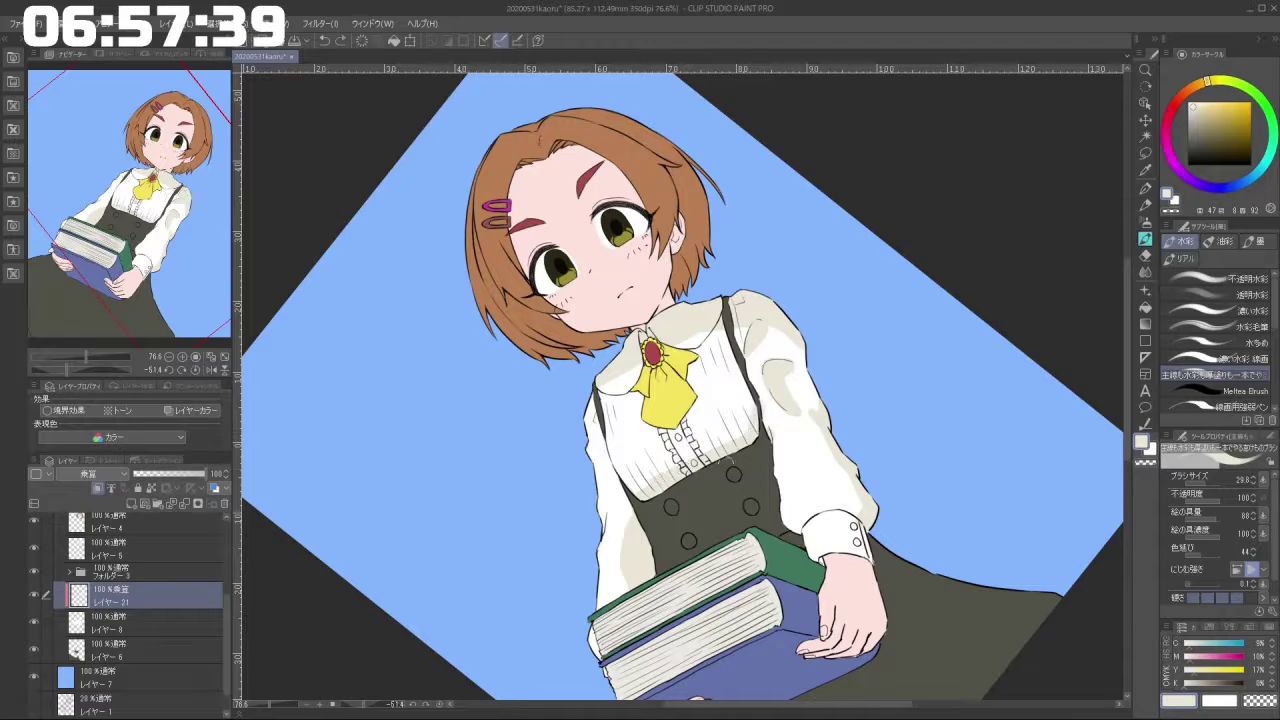
{"action": "mouse_move", "coordinate": [740, 500]}
{"action": "left_mouse_down"}
{"action": "mouse_move", "coordinate": [797, 329]}
{"action": "mouse_move", "coordinate": [675, 259]}
{"action": "left_mouse_up"}
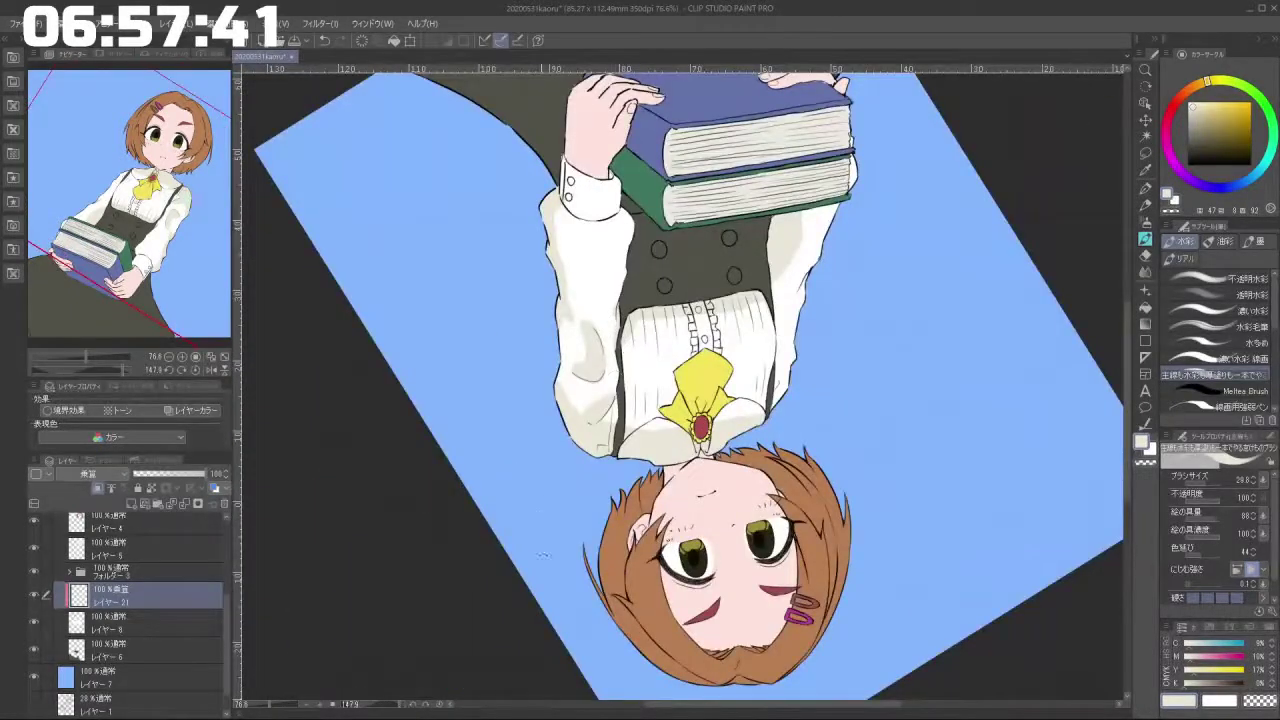
{"action": "left_click_drag", "start_coordinate": [618, 311], "coordinate": [654, 481]}
{"action": "left_click_drag", "start_coordinate": [760, 330], "coordinate": [710, 462]}
{"action": "key", "text": "ctrl+z"}
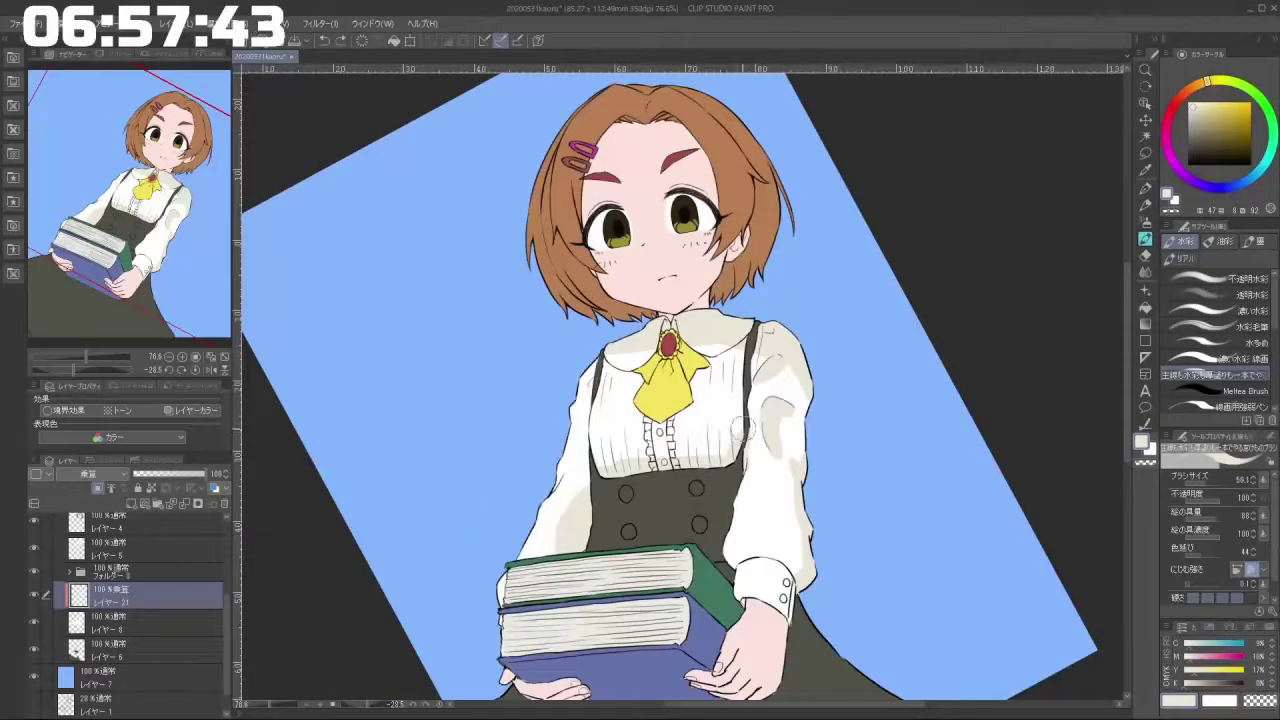
Paint narrow beige shadows on the blouse beneath both collar flaps and along the lower edge of the yellow necktie.
{"action": "scroll", "coordinate": [715, 360], "scroll_direction": "up", "scroll_amount": 5}
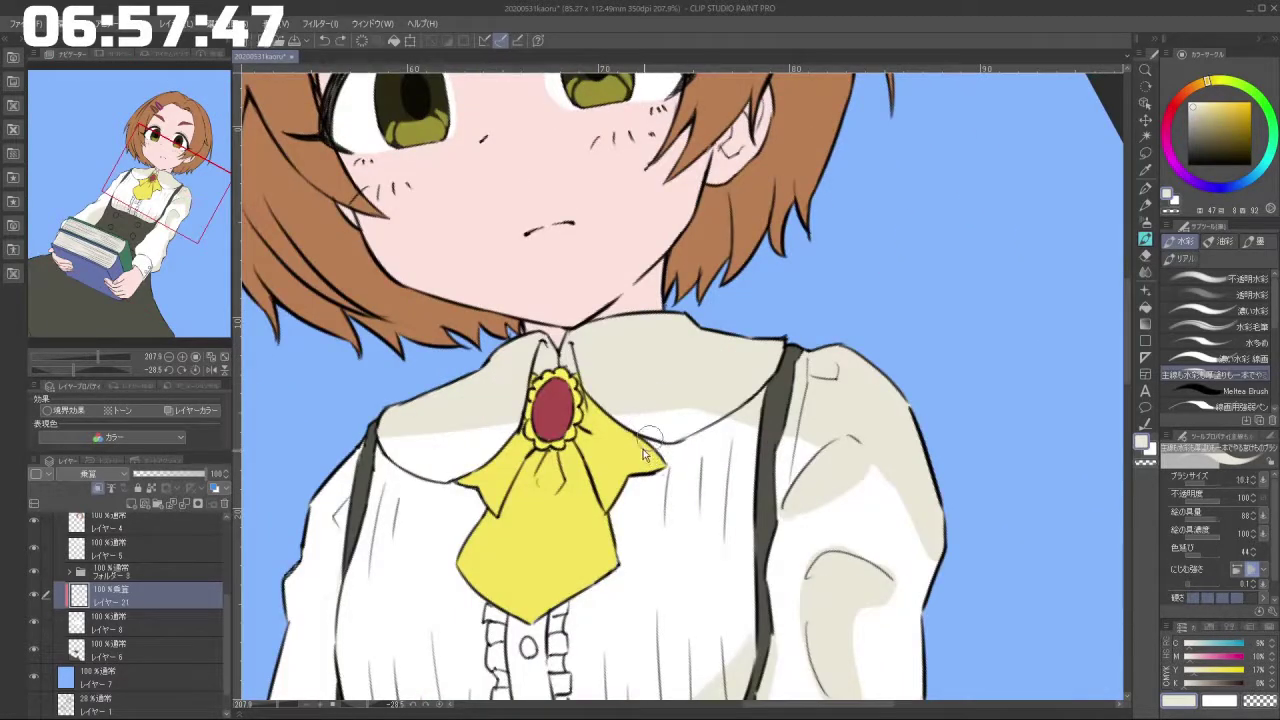
{"action": "key", "text": "bracketleft"}
{"action": "key", "text": "bracketleft"}
{"action": "mouse_move", "coordinate": [646, 444]}
{"action": "left_mouse_down"}
{"action": "mouse_move", "coordinate": [669, 453]}
{"action": "mouse_move", "coordinate": [717, 426]}
{"action": "left_mouse_up"}
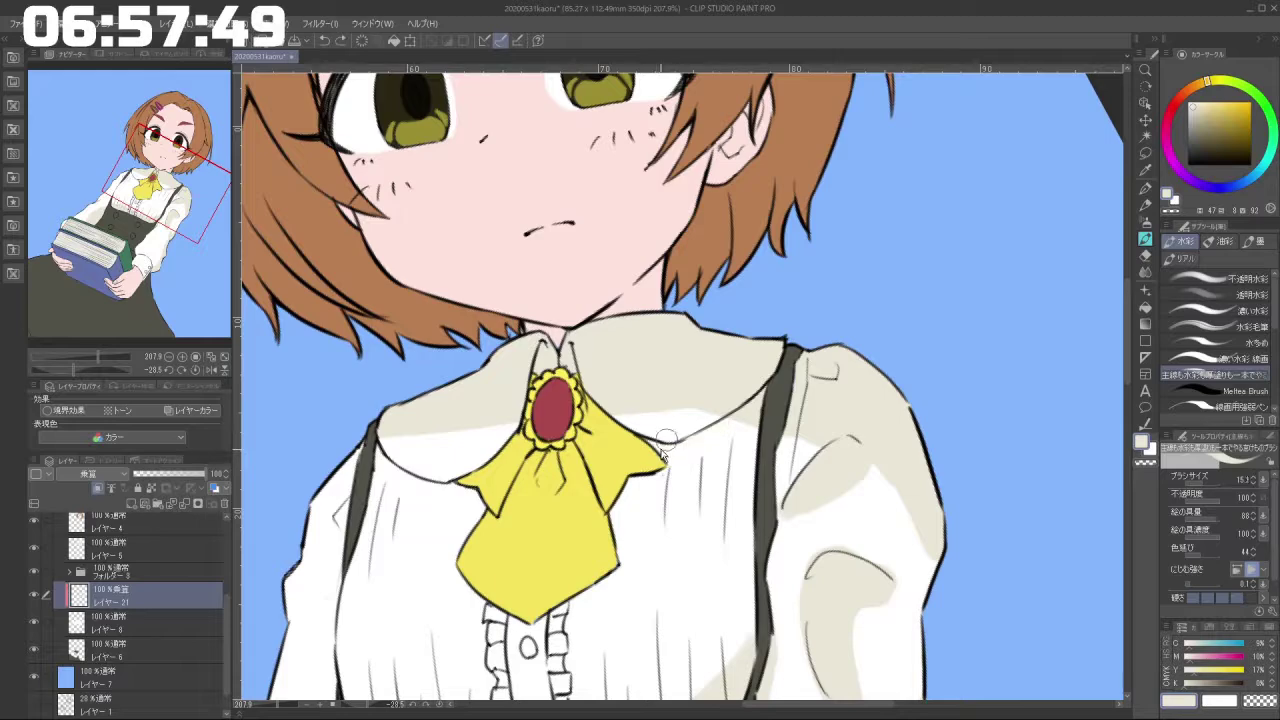
{"action": "key", "text": "bracketleft"}
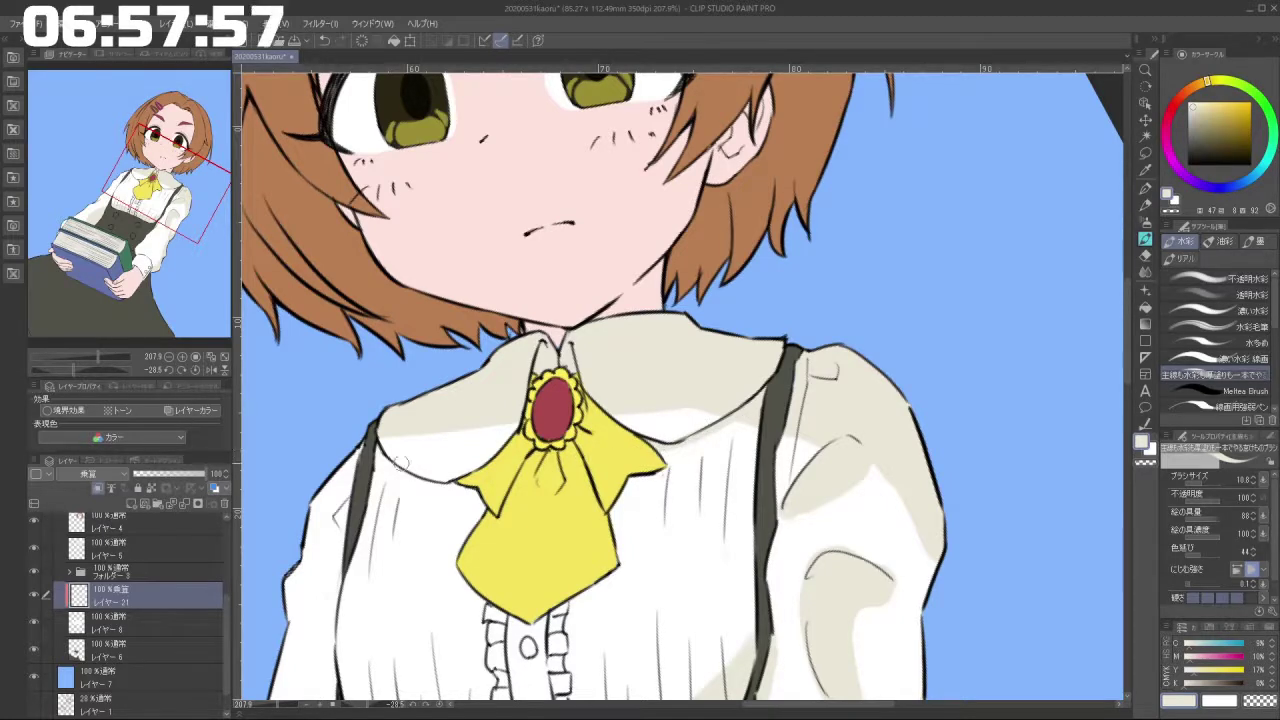
{"action": "left_click_drag", "start_coordinate": [395, 468], "coordinate": [448, 486]}
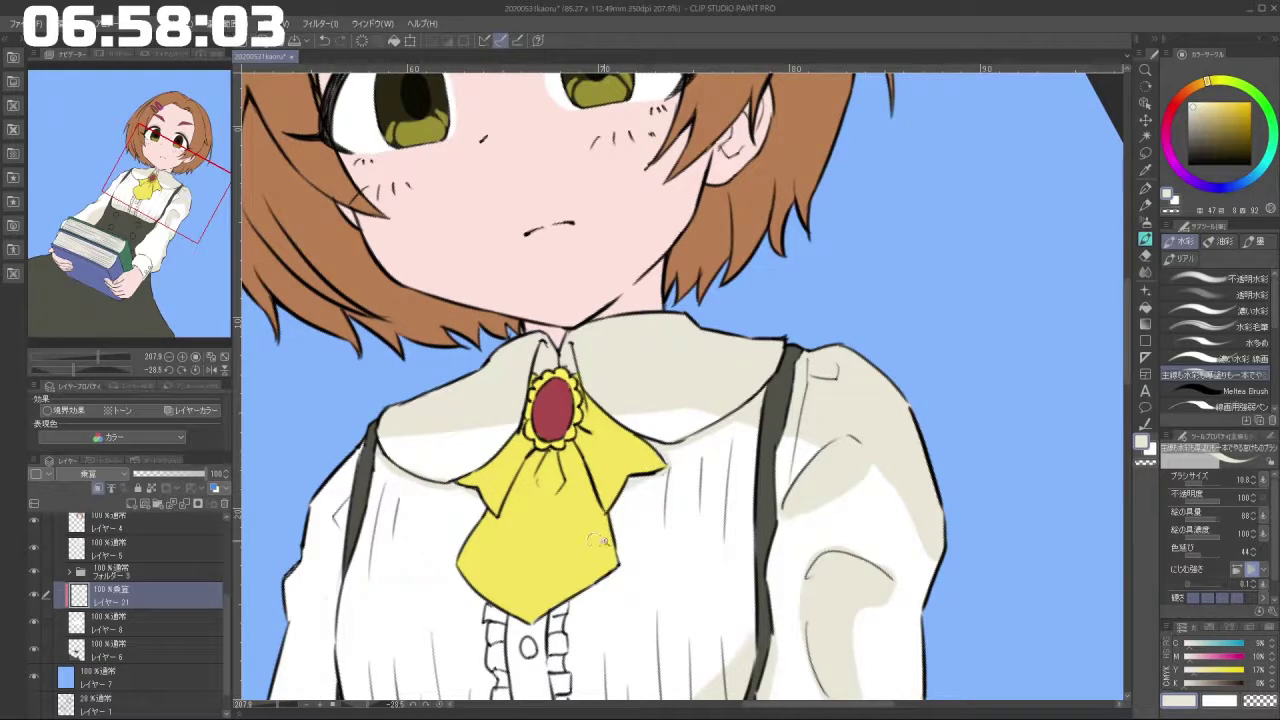
{"action": "left_click_drag", "start_coordinate": [605, 542], "coordinate": [578, 564]}
{"action": "scroll", "coordinate": [577, 565], "scroll_direction": "down", "scroll_amount": 2}
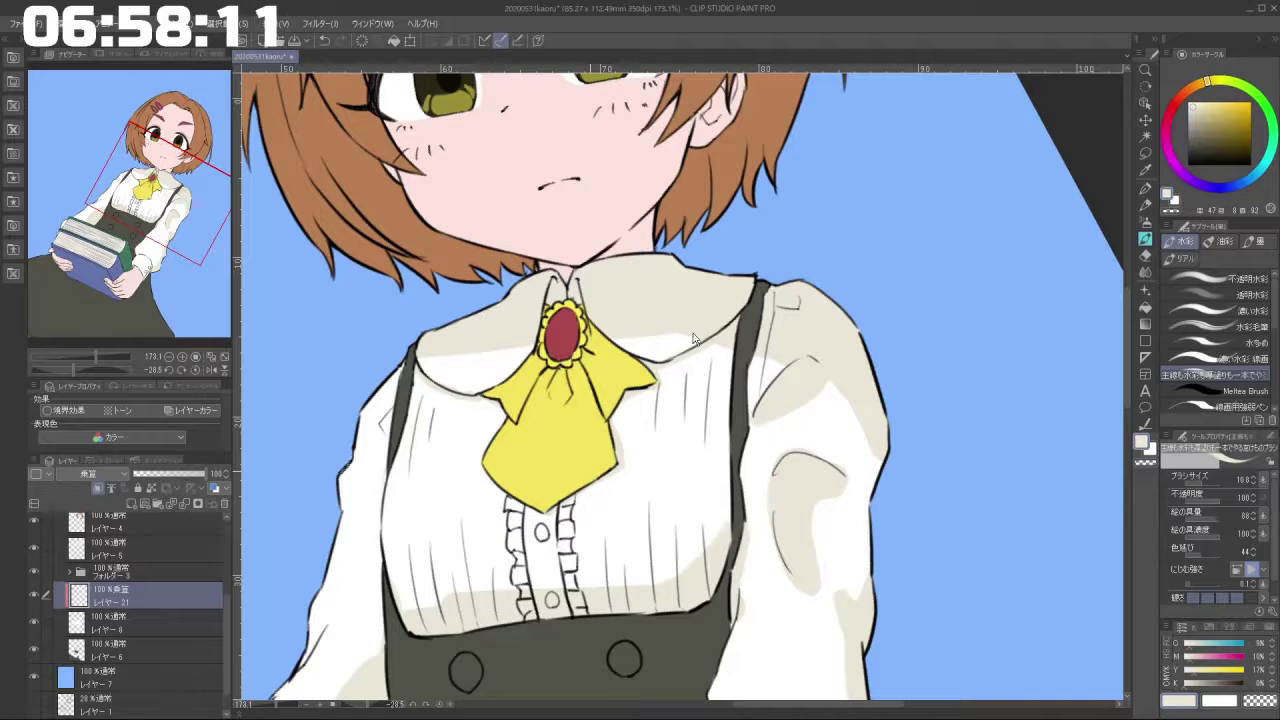
Shade the upper sleeve of the girl's right arm beside the shoulder strap, undoing and repainting unsatisfactory strokes.
{"action": "key", "text": "bracketright"}
{"action": "key", "text": "bracketright"}
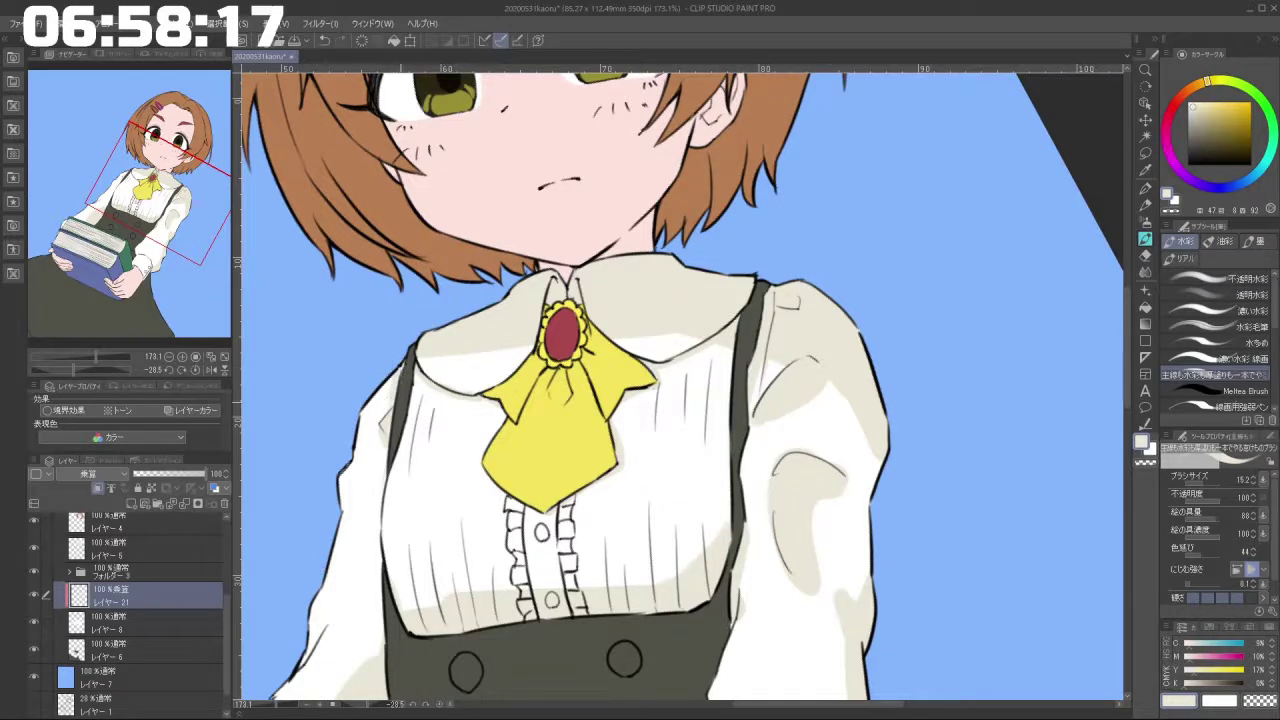
{"action": "left_click_drag", "start_coordinate": [620, 526], "coordinate": [561, 333]}
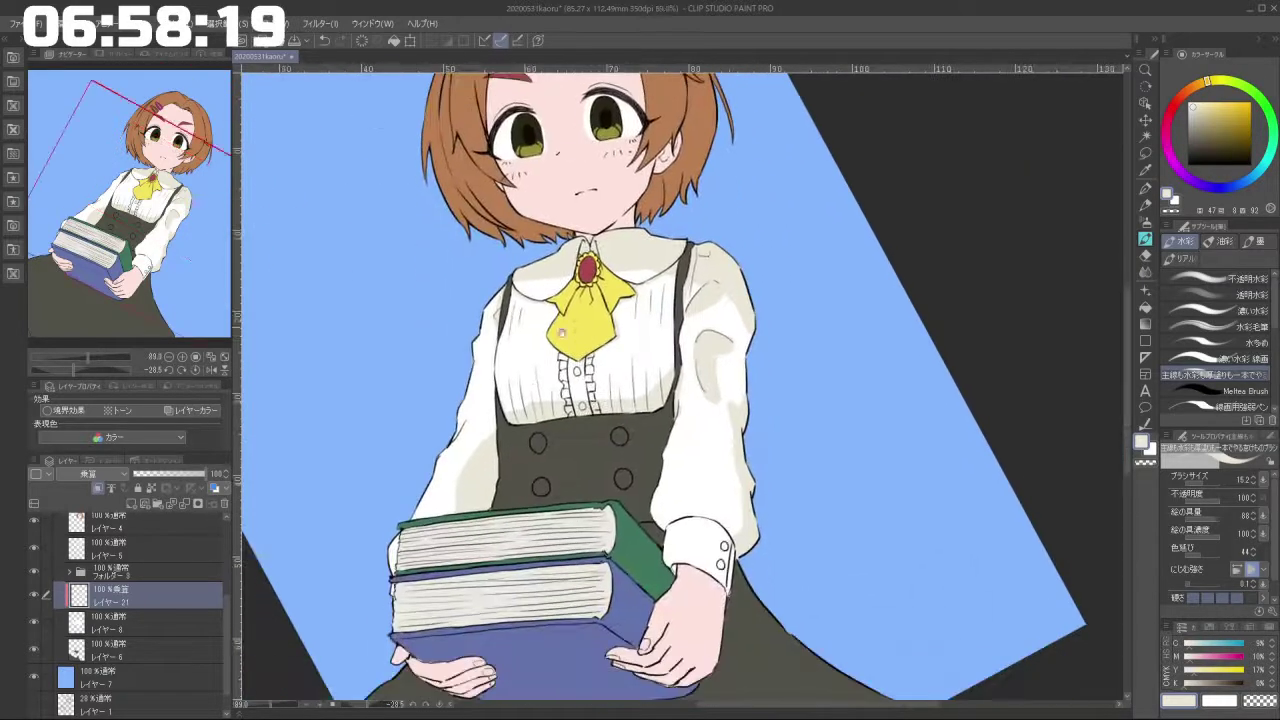
{"action": "left_click_drag", "start_coordinate": [464, 578], "coordinate": [523, 630]}
{"action": "mouse_move", "coordinate": [498, 408]}
{"action": "left_mouse_down"}
{"action": "mouse_move", "coordinate": [540, 414]}
{"action": "mouse_move", "coordinate": [503, 430]}
{"action": "mouse_move", "coordinate": [508, 448]}
{"action": "mouse_move", "coordinate": [492, 440]}
{"action": "mouse_move", "coordinate": [510, 476]}
{"action": "left_mouse_up"}
{"action": "key", "text": "ctrl+z"}
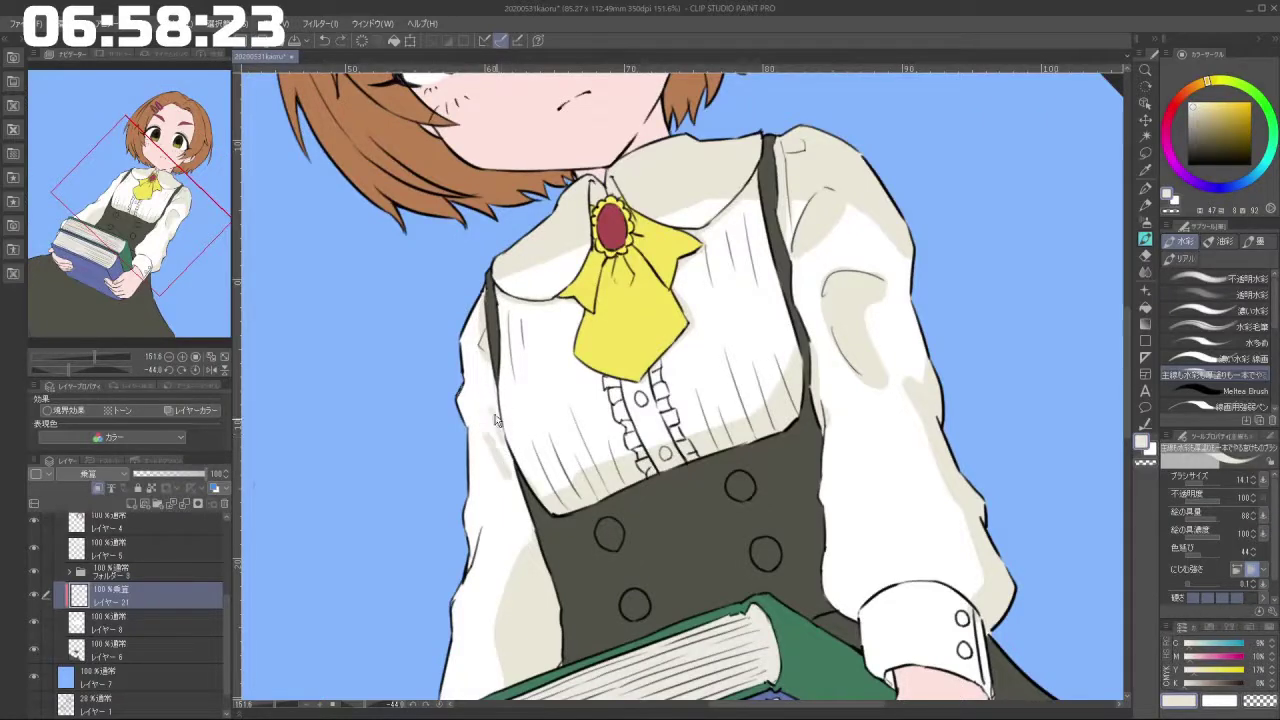
{"action": "key", "text": "ctrl+z"}
{"action": "key", "text": "ctrl+z"}
{"action": "mouse_move", "coordinate": [490, 401]}
{"action": "left_mouse_down"}
{"action": "mouse_move", "coordinate": [503, 441]}
{"action": "mouse_move", "coordinate": [496, 421]}
{"action": "mouse_move", "coordinate": [498, 433]}
{"action": "mouse_move", "coordinate": [520, 420]}
{"action": "mouse_move", "coordinate": [511, 464]}
{"action": "mouse_move", "coordinate": [532, 511]}
{"action": "left_mouse_up"}
{"action": "key", "text": "ctrl+z"}
{"action": "mouse_move", "coordinate": [510, 457]}
{"action": "left_mouse_down"}
{"action": "mouse_move", "coordinate": [527, 560]}
{"action": "mouse_move", "coordinate": [720, 534]}
{"action": "mouse_move", "coordinate": [835, 325]}
{"action": "mouse_move", "coordinate": [785, 275]}
{"action": "mouse_move", "coordinate": [614, 455]}
{"action": "mouse_move", "coordinate": [634, 471]}
{"action": "left_mouse_up"}
Shade the ruffled button placket beneath the necktie with a finer brush, undoing unsatisfactory strokes.
{"action": "scroll", "coordinate": [658, 353], "scroll_direction": "up", "scroll_amount": 3}
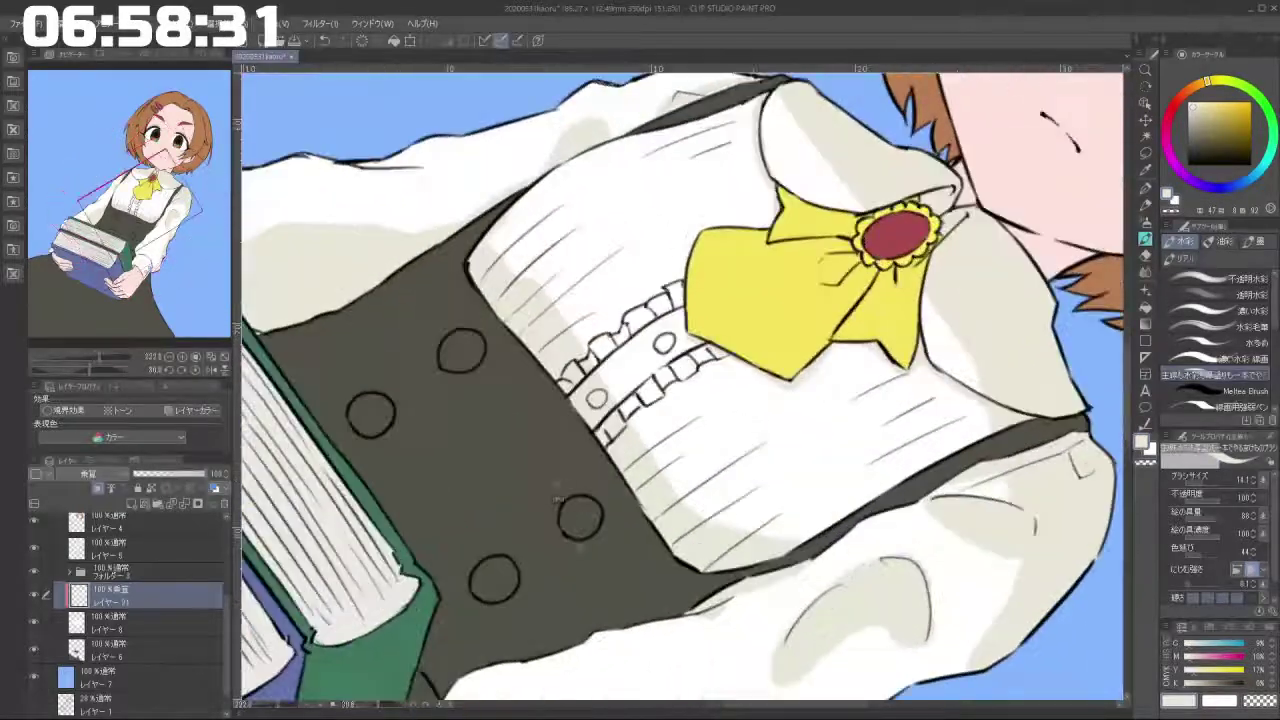
{"action": "left_click_drag", "start_coordinate": [800, 245], "coordinate": [701, 200]}
{"action": "key", "text": "bracketleft"}
{"action": "left_click_drag", "start_coordinate": [708, 334], "coordinate": [688, 358]}
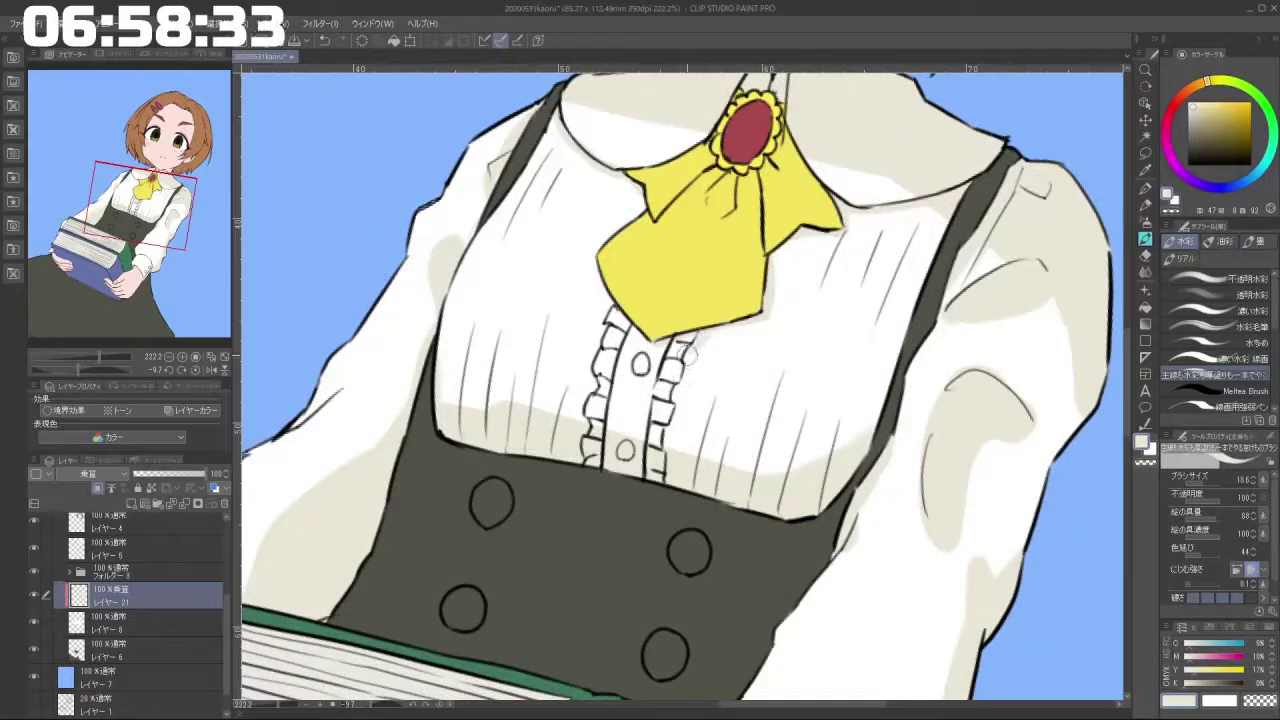
{"action": "key", "text": "ctrl+z"}
{"action": "key", "text": "bracketleft"}
{"action": "key", "text": "bracketleft"}
{"action": "key", "text": "bracketleft"}
{"action": "key", "text": "bracketleft"}
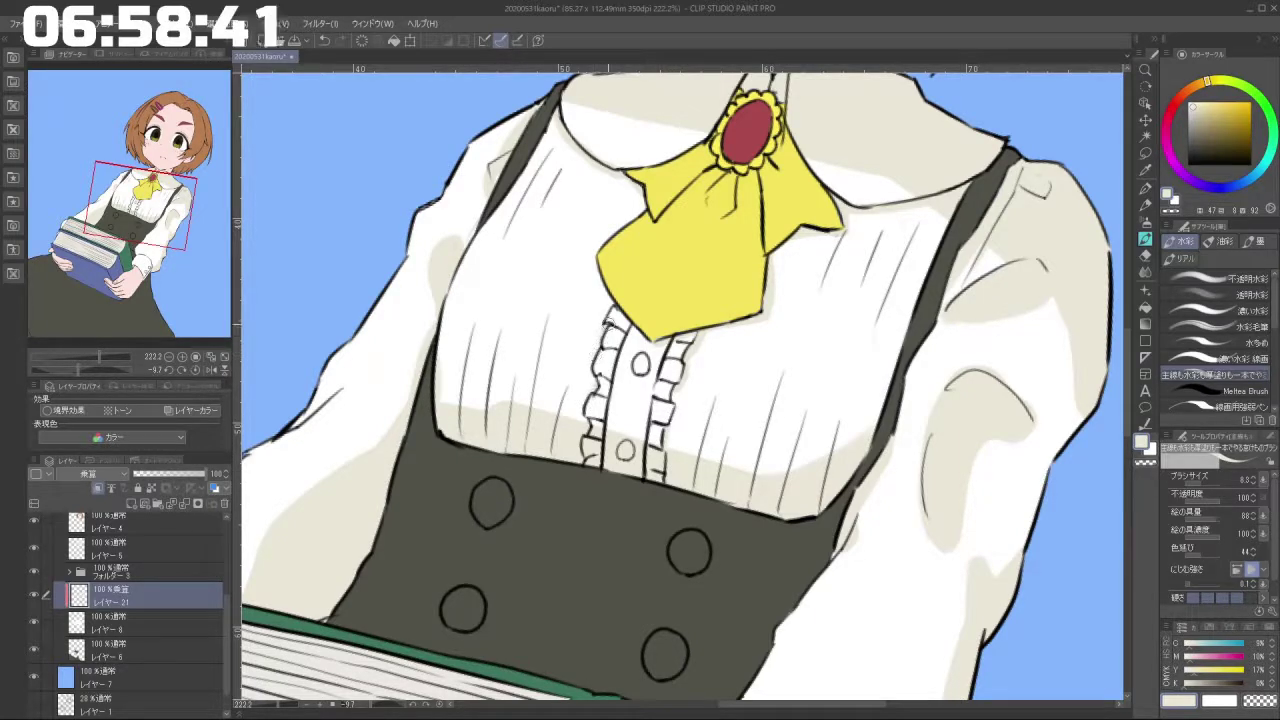
{"action": "left_click_drag", "start_coordinate": [600, 269], "coordinate": [607, 305]}
{"action": "left_click_drag", "start_coordinate": [600, 512], "coordinate": [661, 559]}
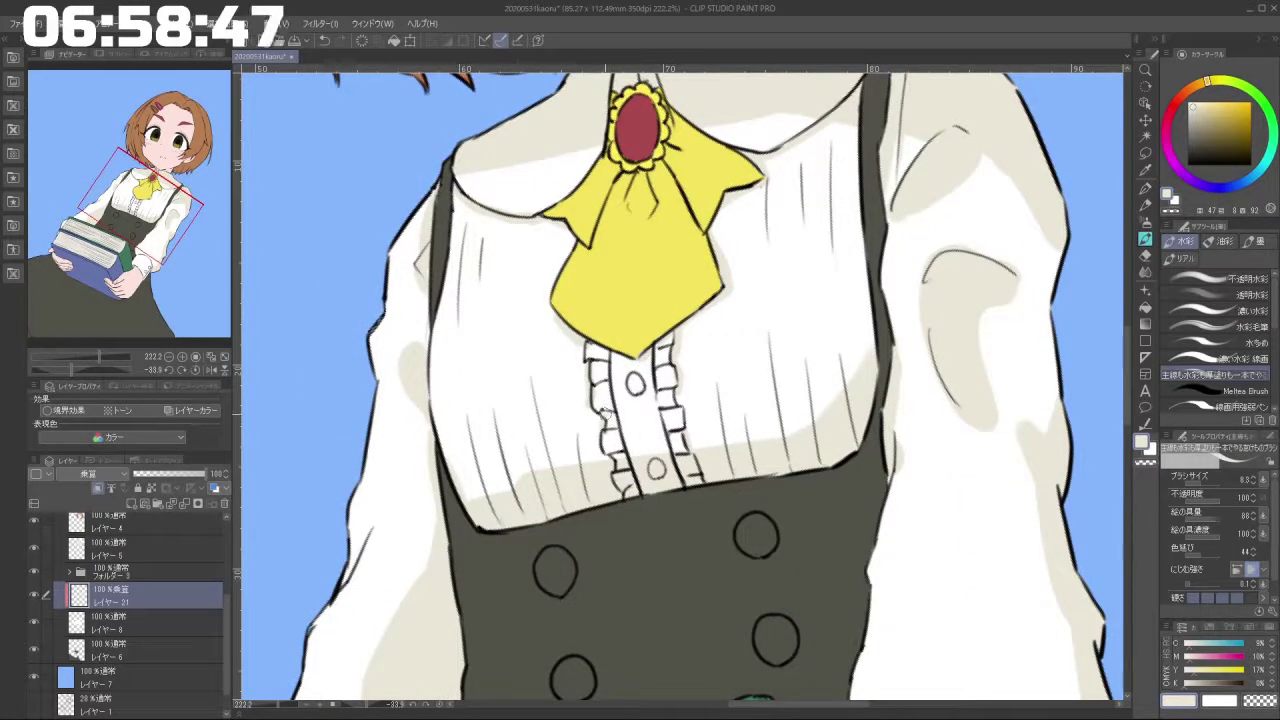
{"action": "key", "text": "ctrl+z"}
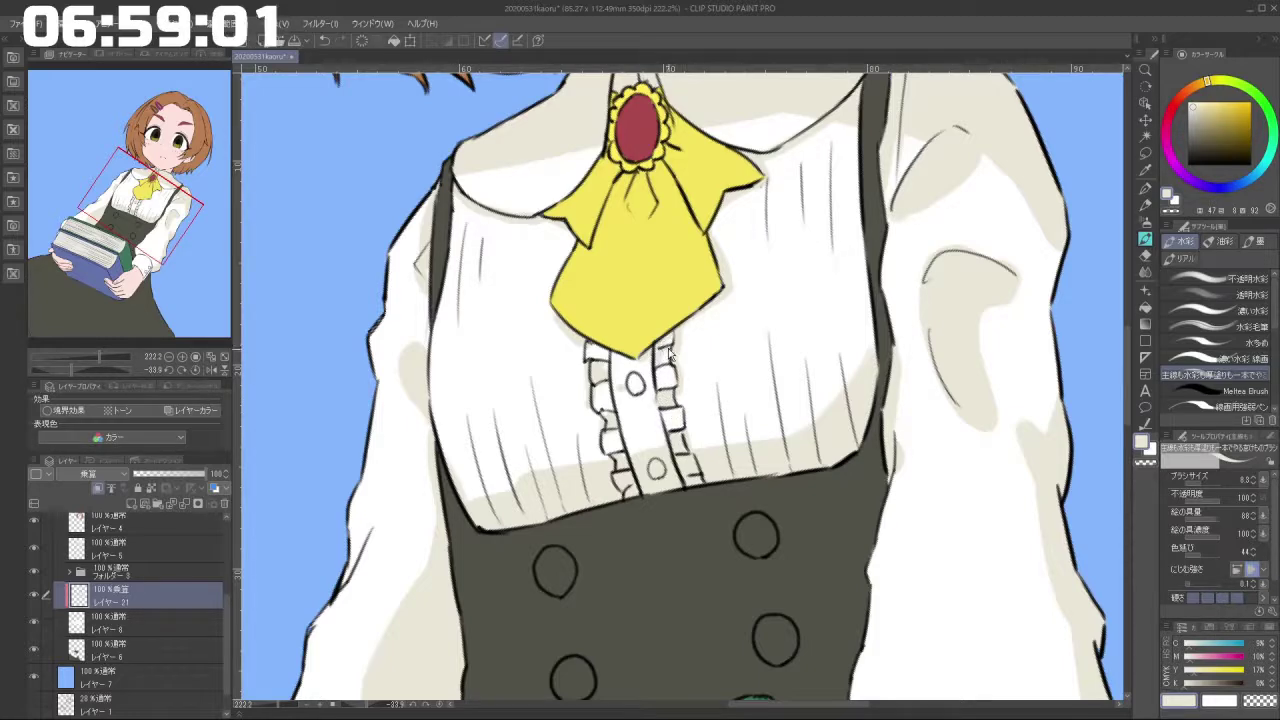
{"action": "left_click_drag", "start_coordinate": [648, 480], "coordinate": [606, 589]}
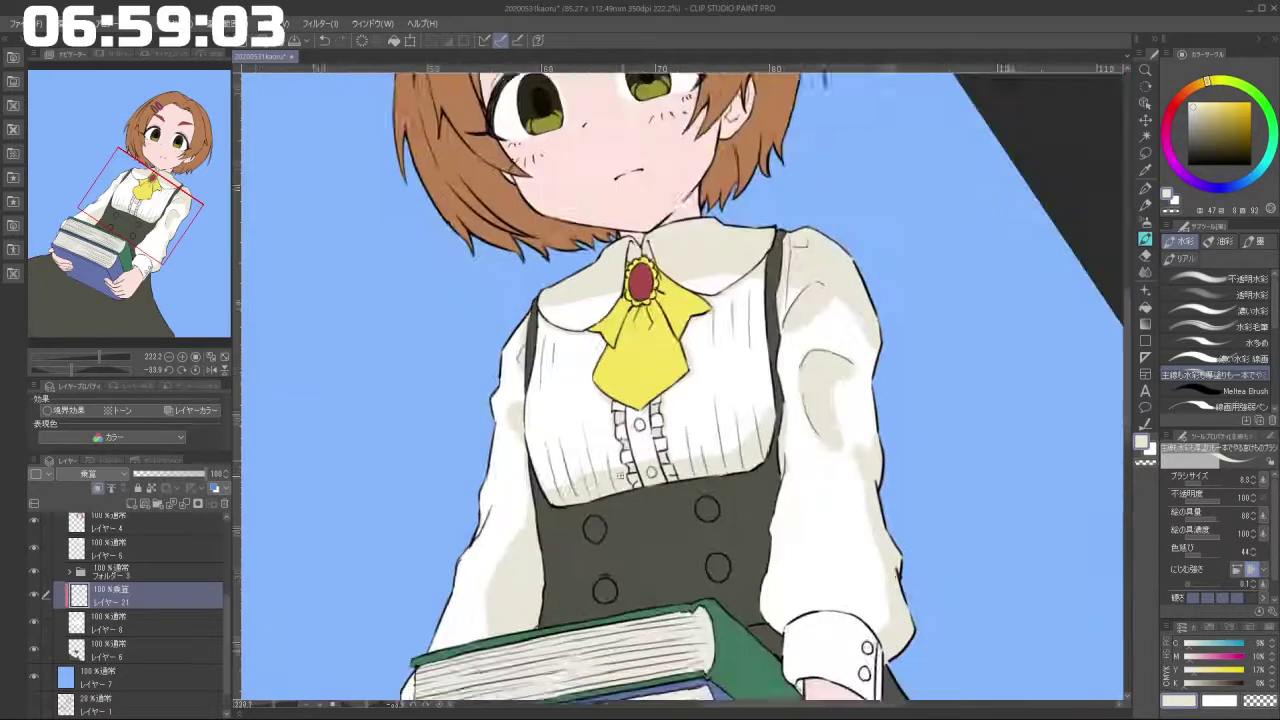
Trim the fold and outer-edge shadows on the girl's left sleeve by painting over them with a large transparent-colour brush.
{"action": "mouse_move", "coordinate": [866, 360]}
{"action": "left_mouse_down"}
{"action": "mouse_move", "coordinate": [864, 336]}
{"action": "mouse_move", "coordinate": [582, 268]}
{"action": "mouse_move", "coordinate": [633, 605]}
{"action": "mouse_move", "coordinate": [803, 576]}
{"action": "mouse_move", "coordinate": [868, 539]}
{"action": "mouse_move", "coordinate": [920, 426]}
{"action": "mouse_move", "coordinate": [922, 363]}
{"action": "left_mouse_up"}
{"action": "key", "text": "]"}
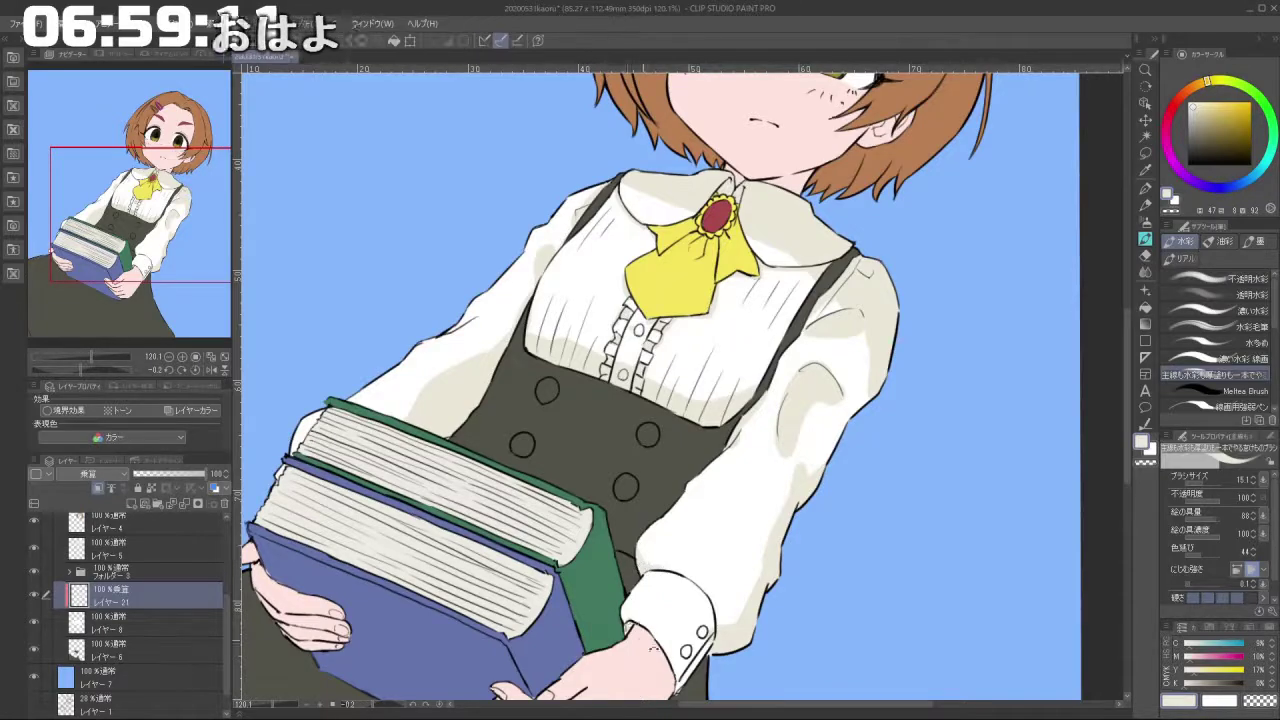
{"action": "left_click_drag", "start_coordinate": [642, 568], "coordinate": [592, 520]}
{"action": "scroll", "coordinate": [760, 495], "scroll_direction": "up", "scroll_amount": 2}
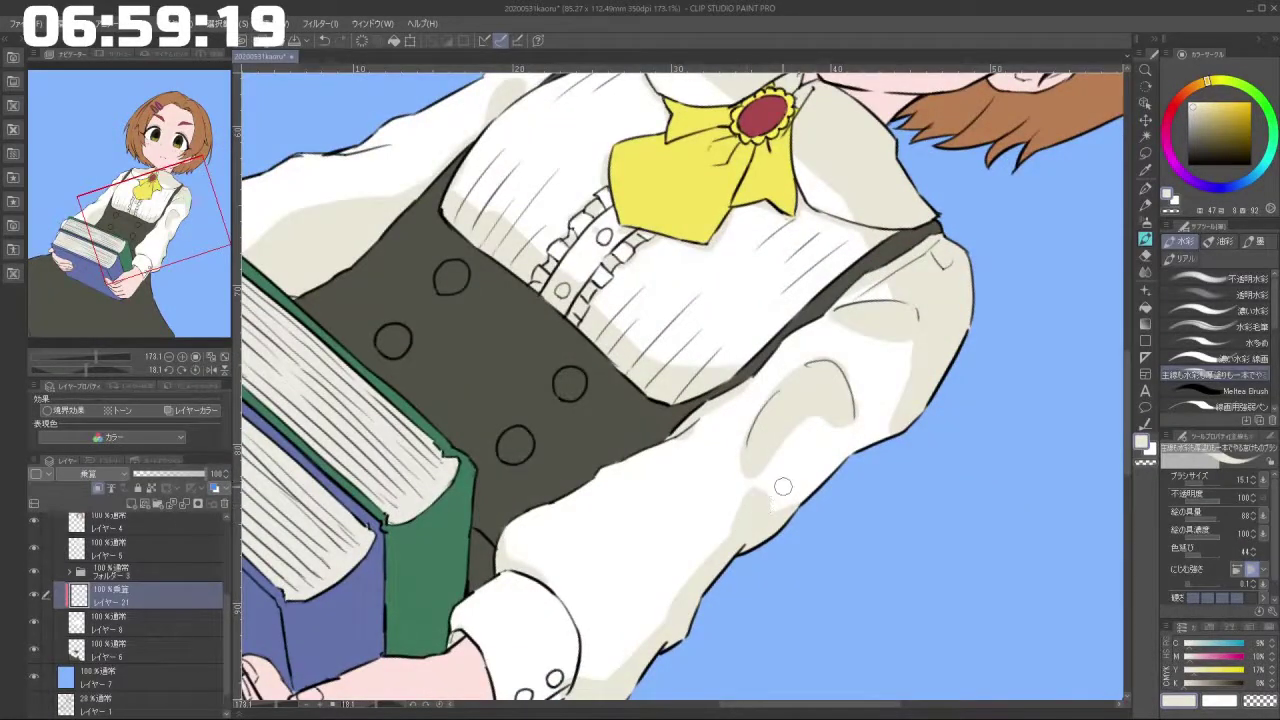
{"action": "left_click", "coordinate": [1145, 463]}
{"action": "left_click_drag", "start_coordinate": [767, 495], "coordinate": [770, 507]}
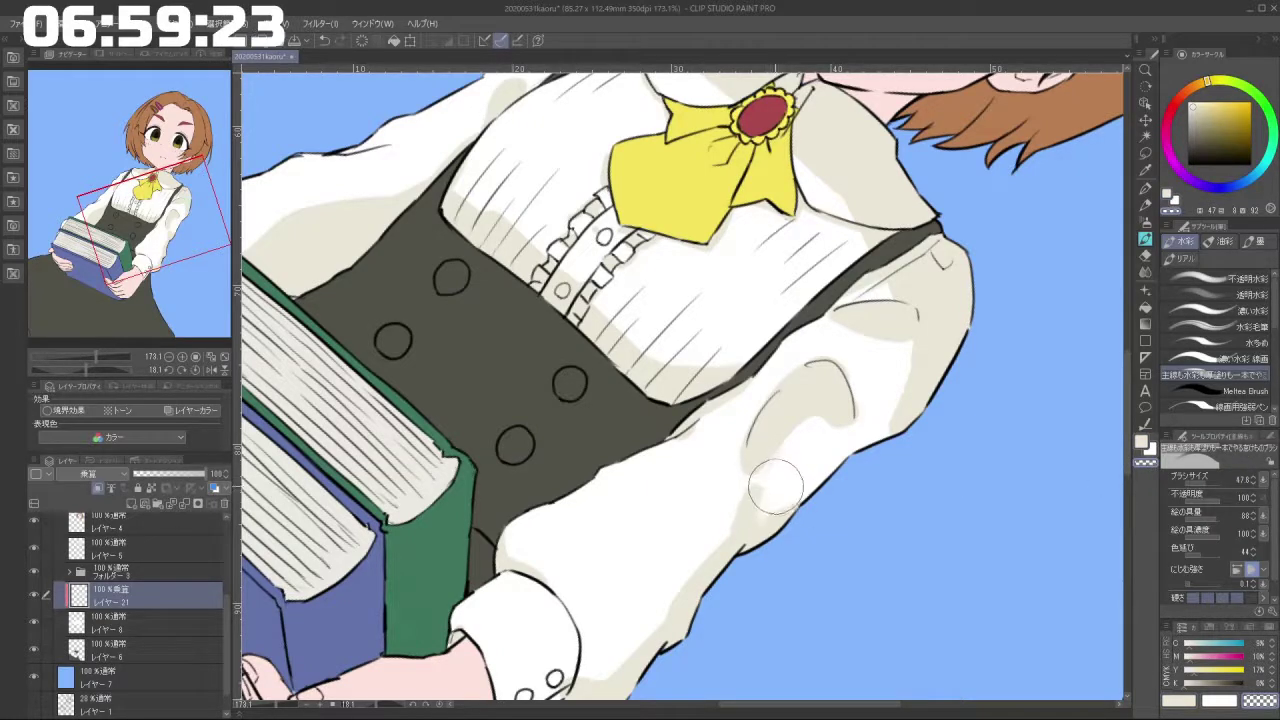
{"action": "mouse_move", "coordinate": [553, 331]}
{"action": "left_mouse_down"}
{"action": "mouse_move", "coordinate": [606, 503]}
{"action": "mouse_move", "coordinate": [828, 403]}
{"action": "mouse_move", "coordinate": [766, 262]}
{"action": "mouse_move", "coordinate": [605, 258]}
{"action": "mouse_move", "coordinate": [543, 372]}
{"action": "left_mouse_up"}
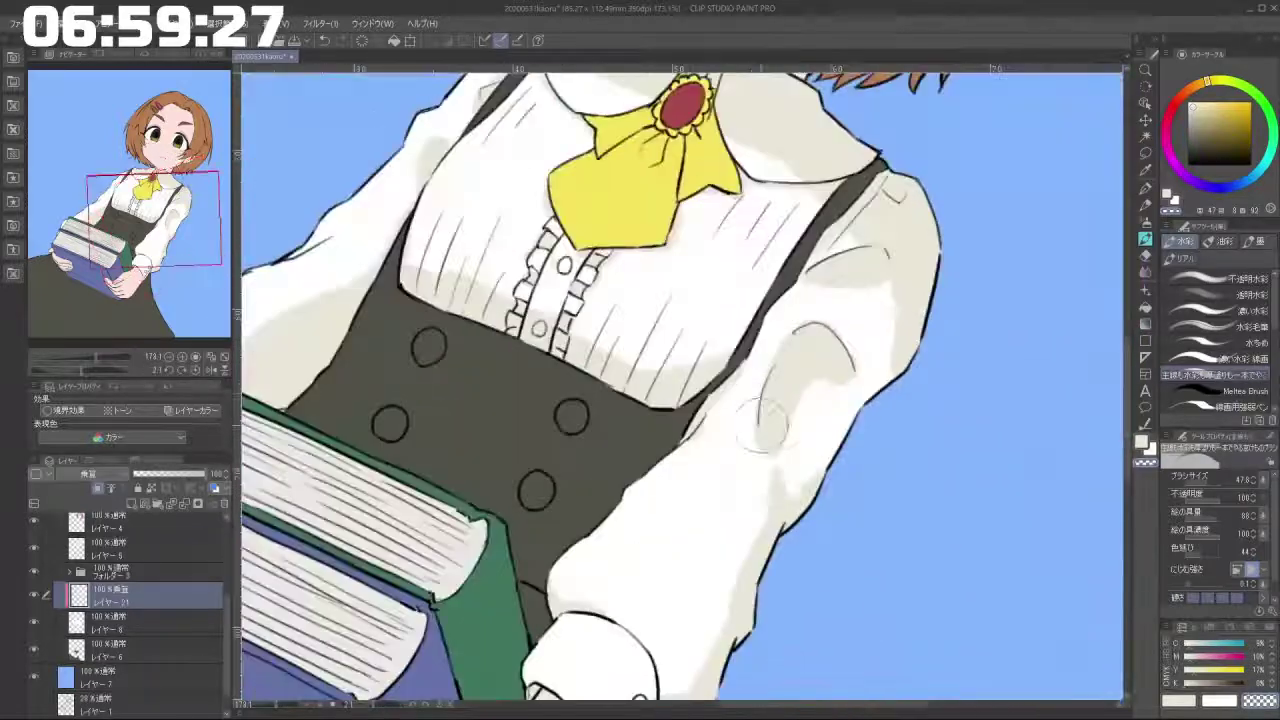
{"action": "left_click_drag", "start_coordinate": [748, 398], "coordinate": [756, 453]}
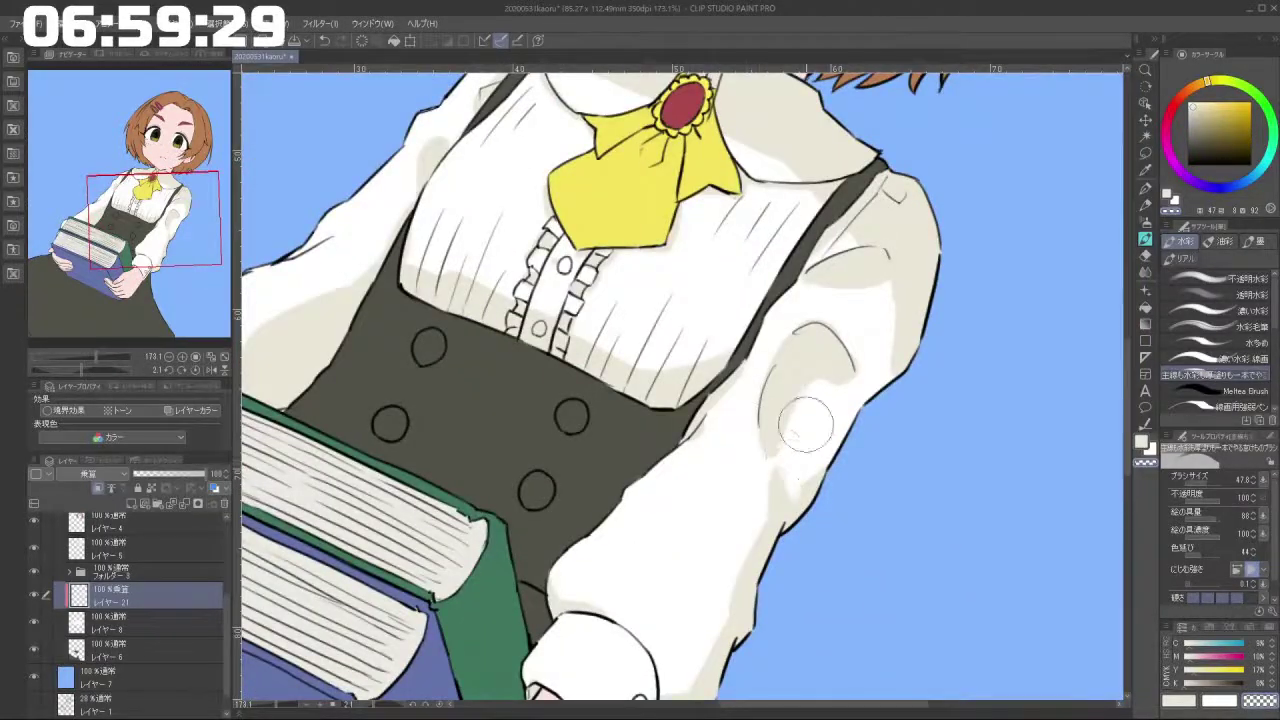
{"action": "mouse_move", "coordinate": [802, 418]}
{"action": "left_mouse_down"}
{"action": "mouse_move", "coordinate": [790, 462]}
{"action": "mouse_move", "coordinate": [752, 430]}
{"action": "mouse_move", "coordinate": [872, 372]}
{"action": "left_mouse_up"}
{"action": "left_click_drag", "start_coordinate": [896, 365], "coordinate": [748, 184]}
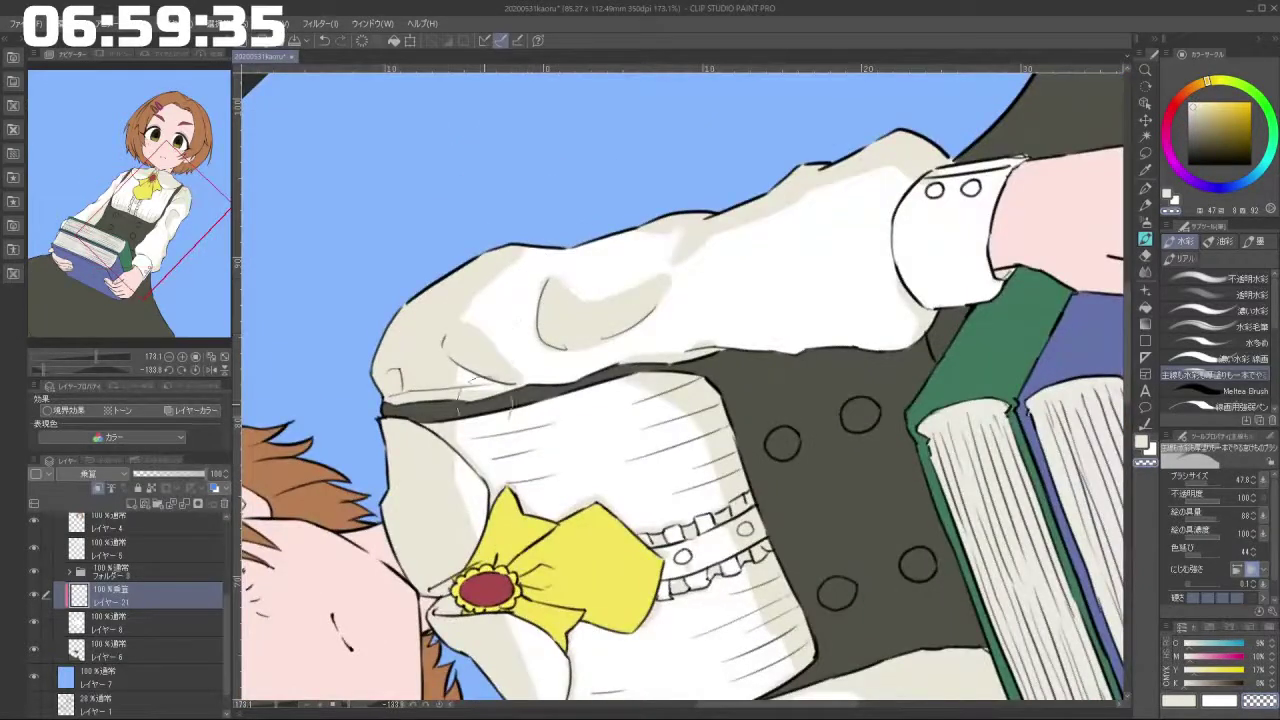
{"action": "left_click_drag", "start_coordinate": [490, 329], "coordinate": [502, 472]}
{"action": "left_click_drag", "start_coordinate": [468, 427], "coordinate": [473, 397]}
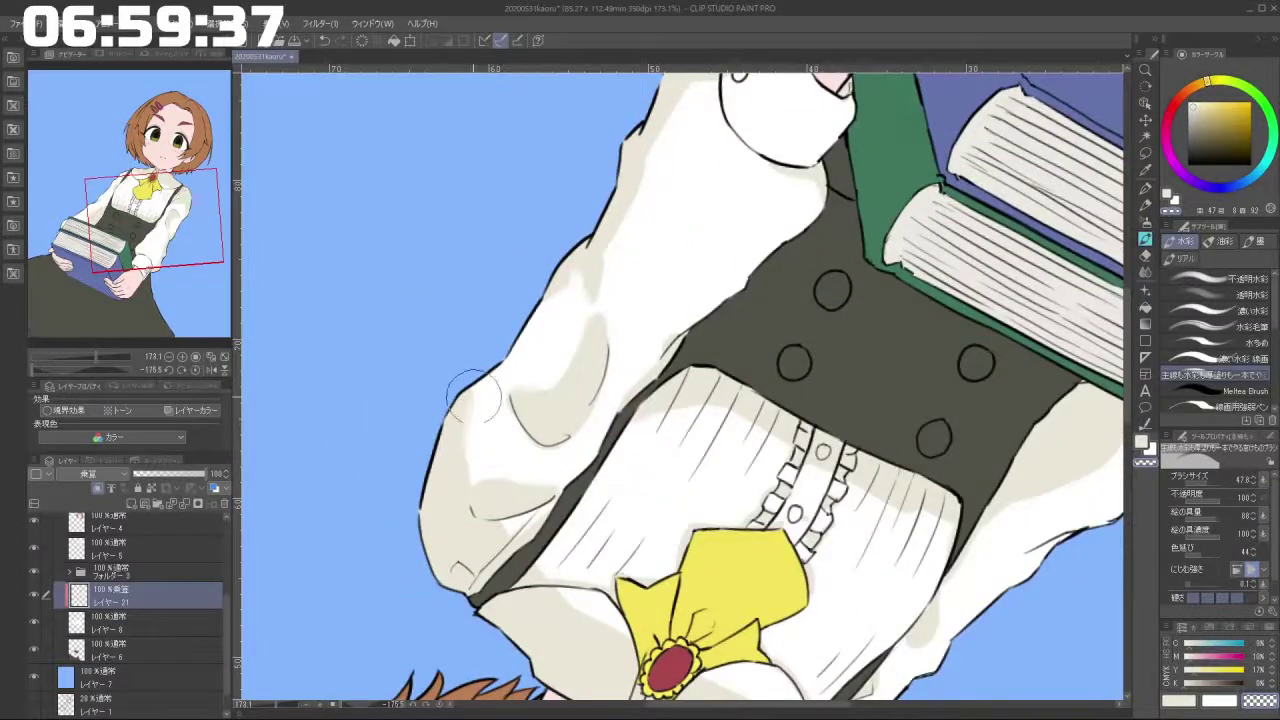
{"action": "mouse_move", "coordinate": [497, 350]}
{"action": "left_mouse_down"}
{"action": "mouse_move", "coordinate": [717, 492]}
{"action": "mouse_move", "coordinate": [759, 434]}
{"action": "left_mouse_up"}
Shade the edge of the left cuff and the other cuff behind the books with the beige shadow colour, undoing one stroke.
{"action": "scroll", "coordinate": [780, 424], "scroll_direction": "down", "scroll_amount": 4}
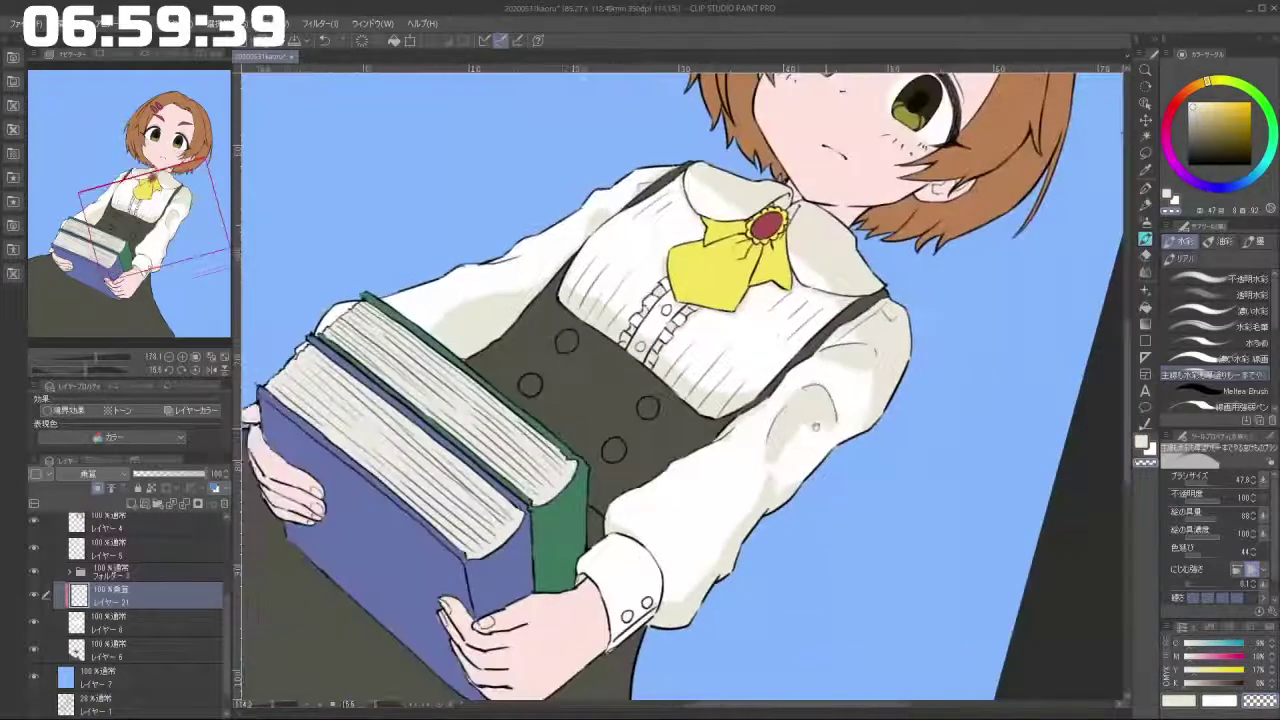
{"action": "left_click_drag", "start_coordinate": [917, 309], "coordinate": [834, 283]}
{"action": "left_click_drag", "start_coordinate": [676, 525], "coordinate": [726, 520]}
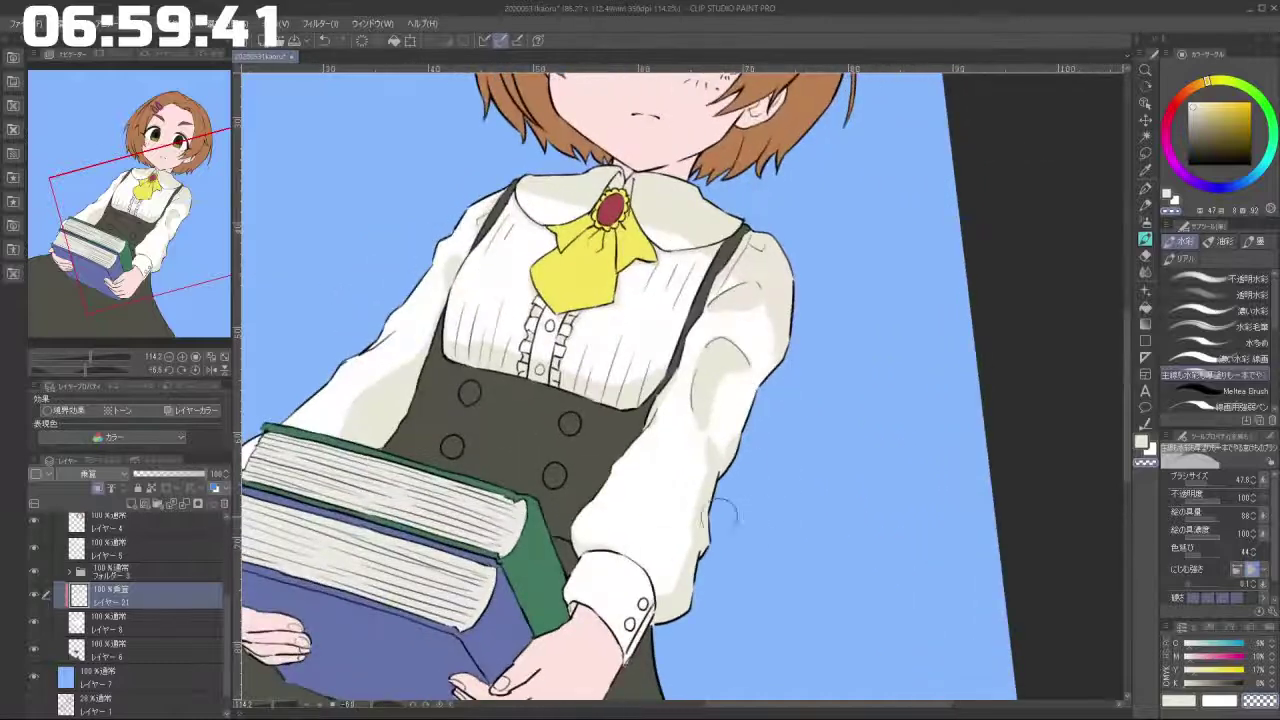
{"action": "left_click_drag", "start_coordinate": [786, 482], "coordinate": [796, 455]}
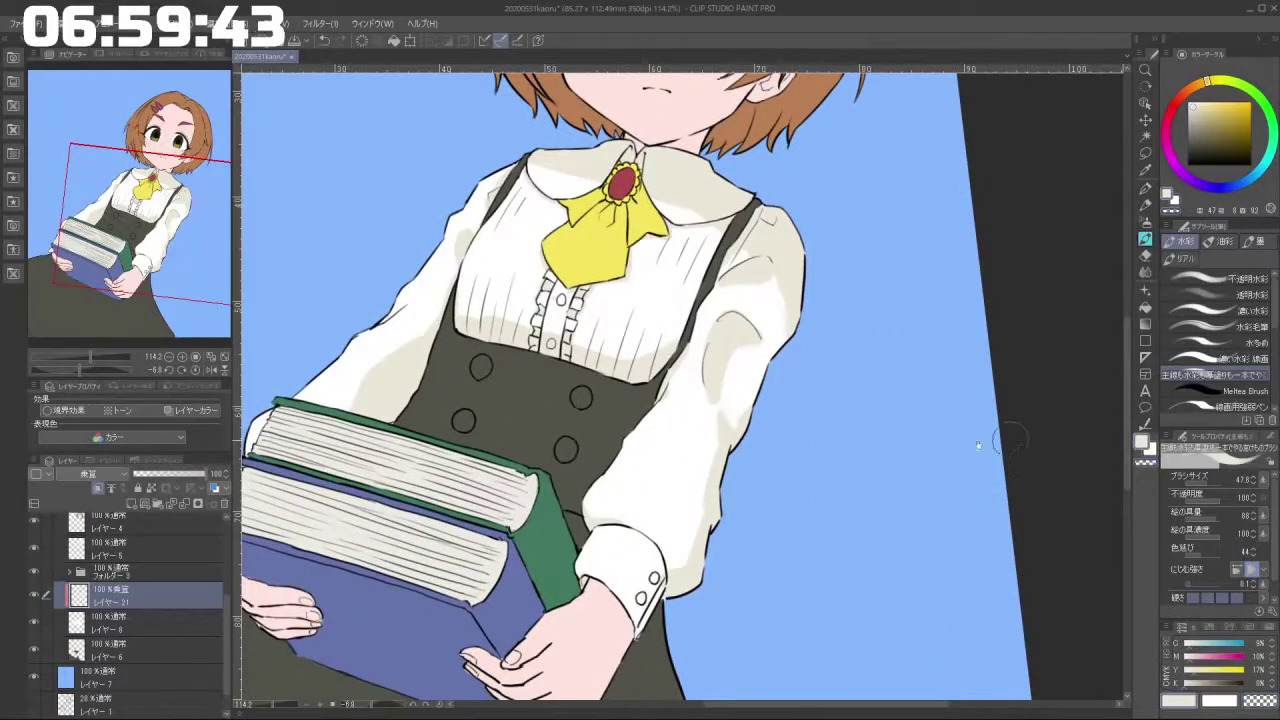
{"action": "scroll", "coordinate": [647, 562], "scroll_direction": "up", "scroll_amount": 1}
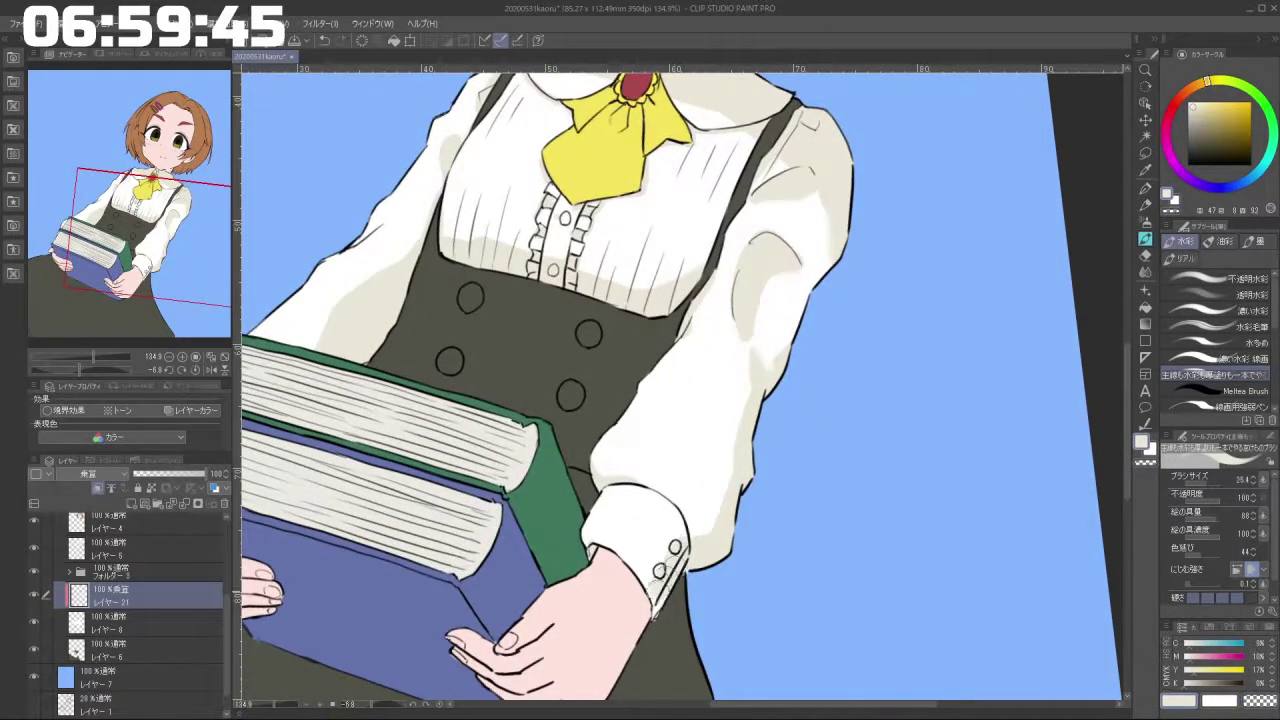
{"action": "left_click_drag", "start_coordinate": [684, 546], "coordinate": [648, 616]}
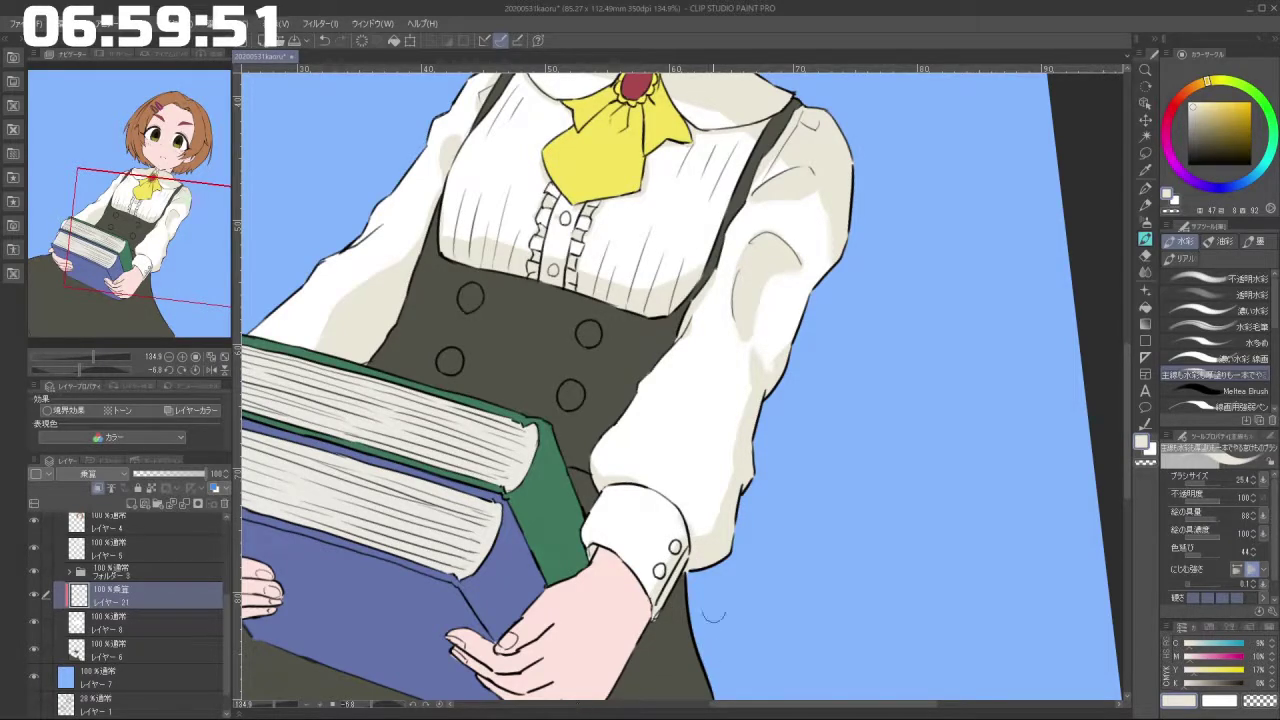
{"action": "left_click_drag", "start_coordinate": [678, 527], "coordinate": [914, 480]}
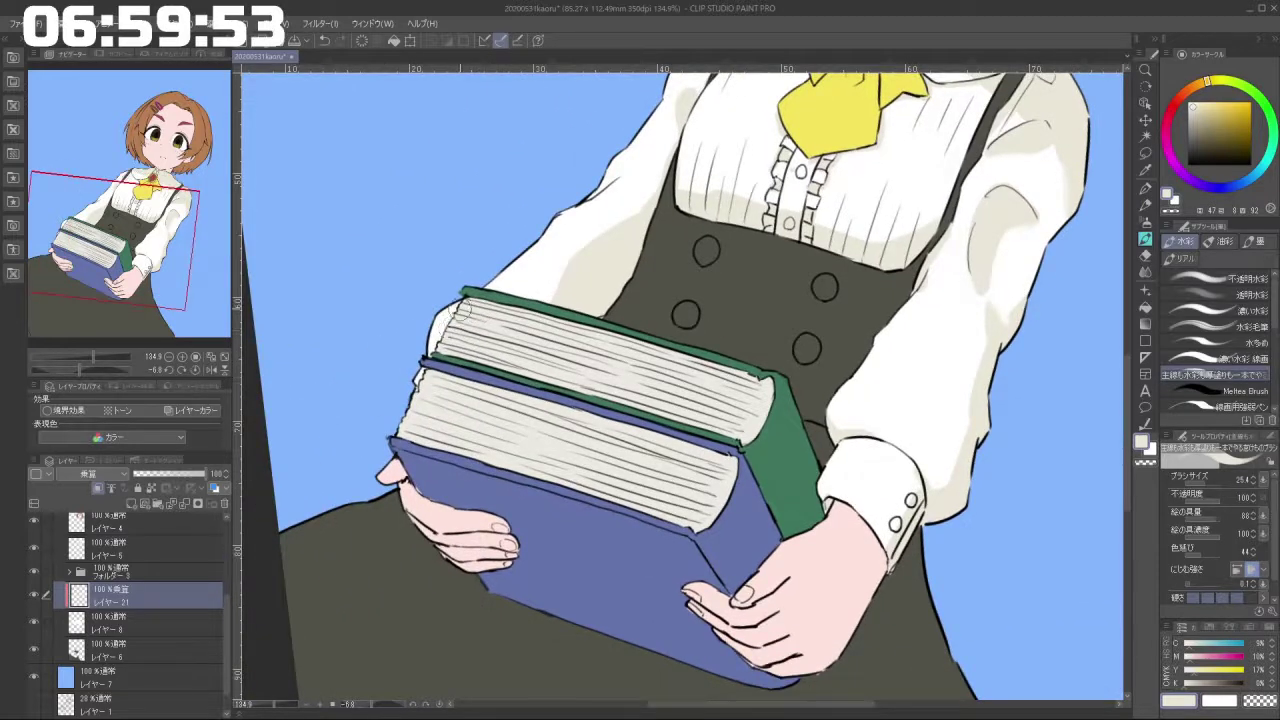
{"action": "key", "text": "ctrl+z"}
{"action": "left_click_drag", "start_coordinate": [460, 311], "coordinate": [429, 386]}
{"action": "left_click_drag", "start_coordinate": [548, 372], "coordinate": [558, 412]}
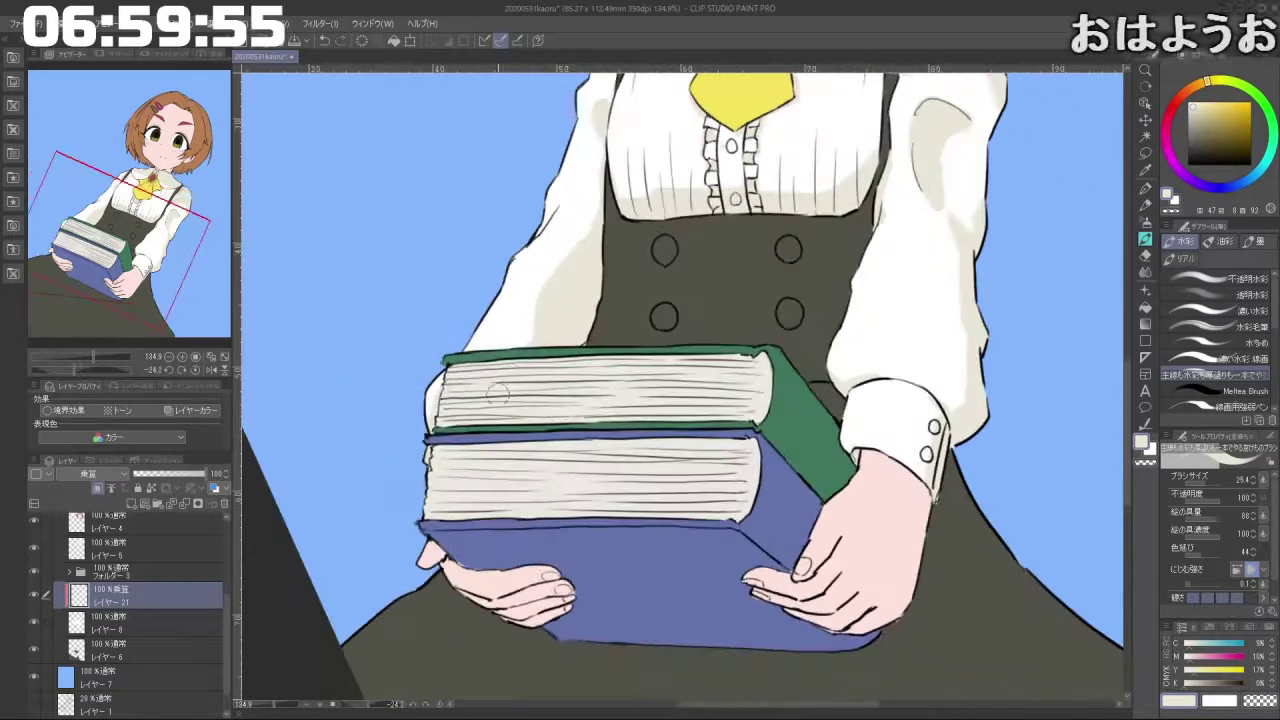
Paint a fold shadow at the elbow on the outer edge of the girl's right sleeve.
{"action": "left_click_drag", "start_coordinate": [633, 392], "coordinate": [601, 410]}
{"action": "mouse_move", "coordinate": [560, 347]}
{"action": "left_mouse_down"}
{"action": "mouse_move", "coordinate": [610, 343]}
{"action": "mouse_move", "coordinate": [598, 410]}
{"action": "left_mouse_up"}
{"action": "left_click_drag", "start_coordinate": [567, 404], "coordinate": [616, 402]}
{"action": "left_click_drag", "start_coordinate": [524, 431], "coordinate": [514, 431]}
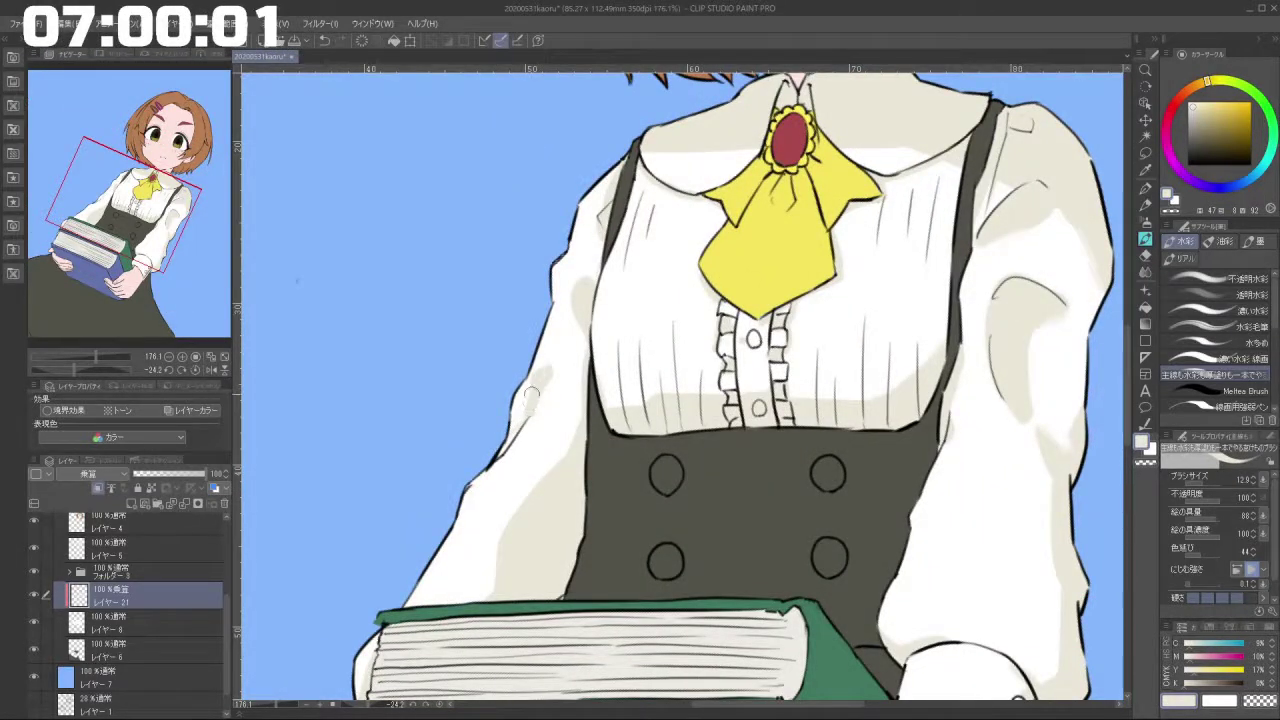
{"action": "left_click_drag", "start_coordinate": [475, 519], "coordinate": [511, 561]}
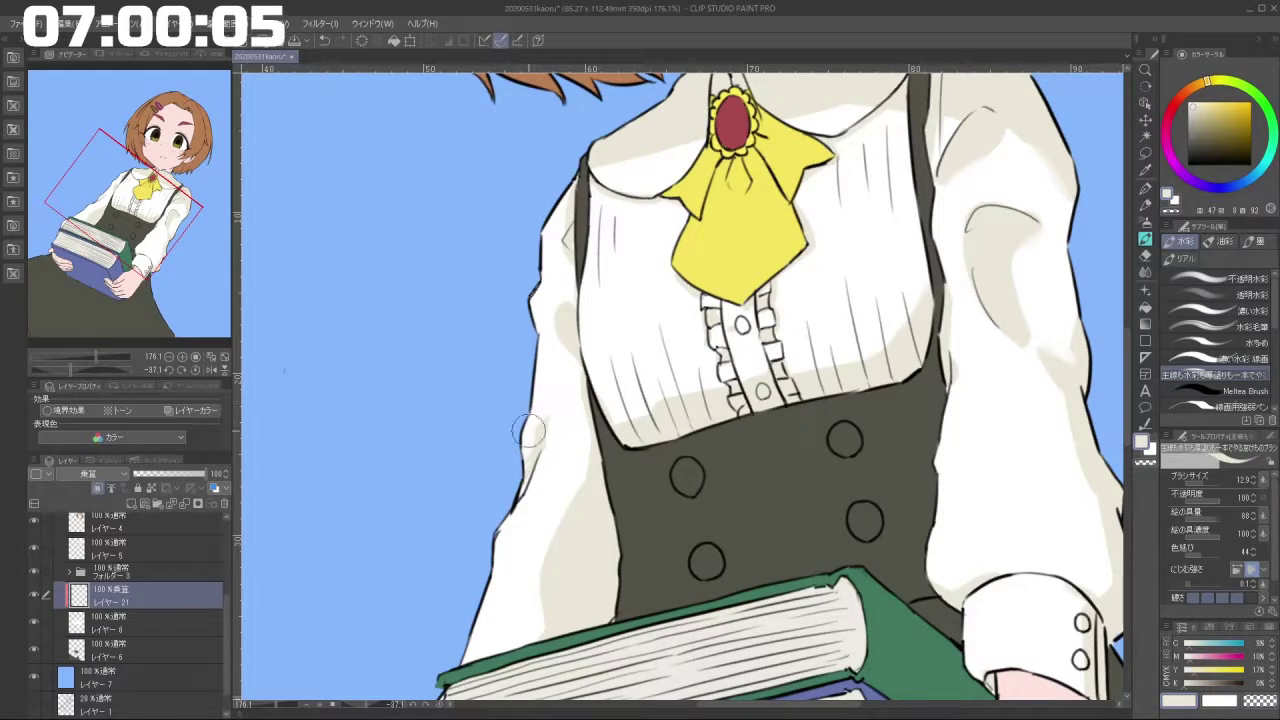
{"action": "mouse_move", "coordinate": [562, 418]}
{"action": "left_mouse_down"}
{"action": "mouse_move", "coordinate": [547, 451]}
{"action": "mouse_move", "coordinate": [572, 405]}
{"action": "mouse_move", "coordinate": [628, 500]}
{"action": "mouse_move", "coordinate": [736, 497]}
{"action": "mouse_move", "coordinate": [801, 423]}
{"action": "left_mouse_up"}
{"action": "left_click_drag", "start_coordinate": [770, 548], "coordinate": [805, 496]}
Touch up the beige shadow along the lower outer edge of the left sleeve, just above the cuff.
{"action": "left_click_drag", "start_coordinate": [655, 497], "coordinate": [797, 290]}
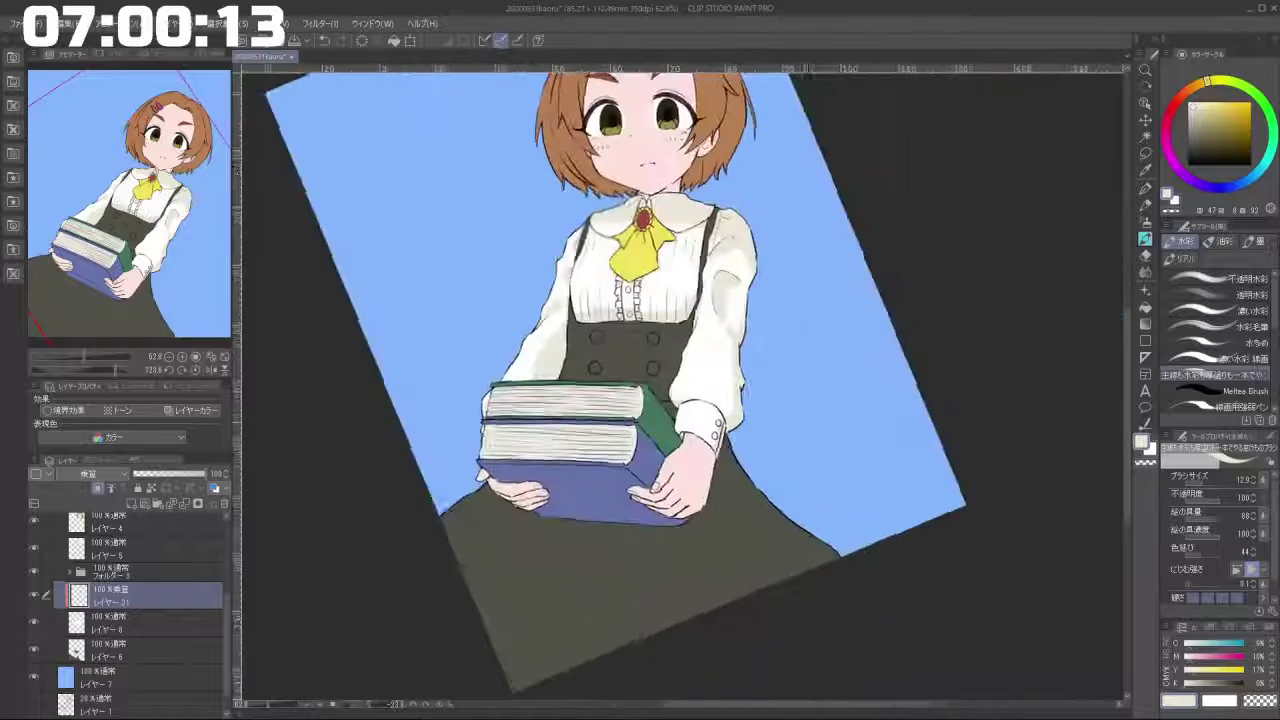
{"action": "left_click_drag", "start_coordinate": [736, 353], "coordinate": [799, 355]}
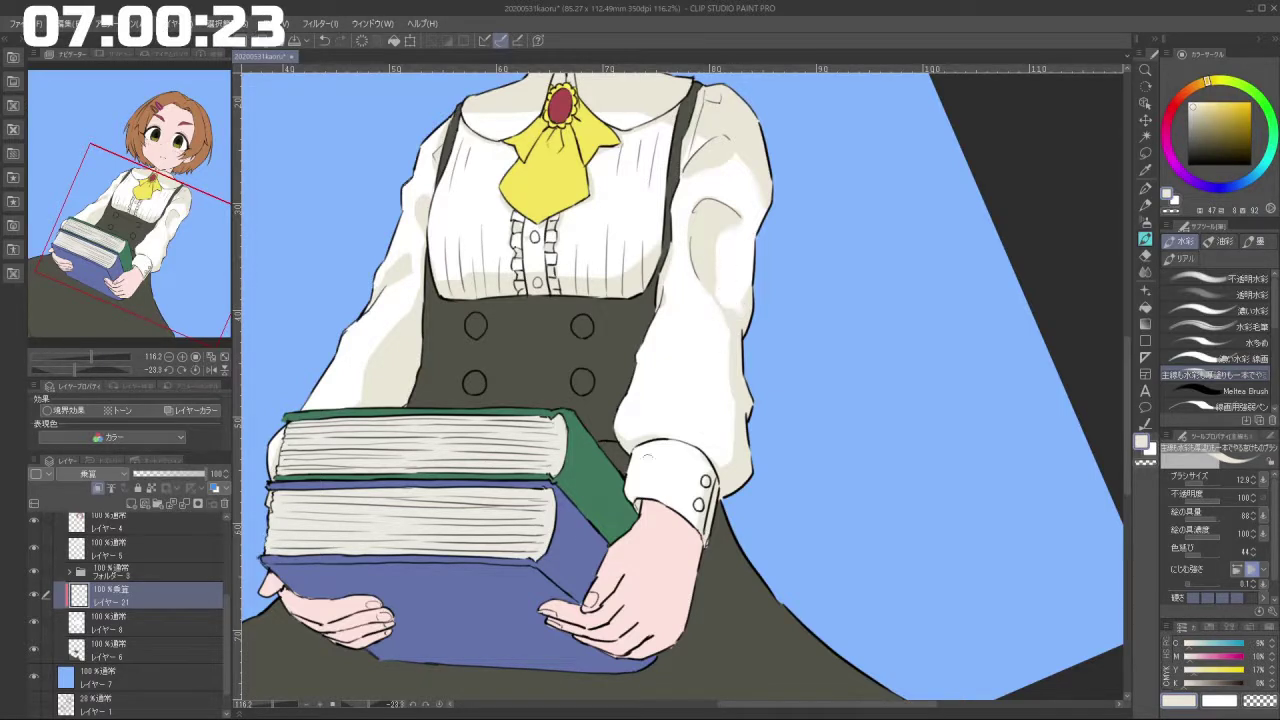
{"action": "left_click_drag", "start_coordinate": [724, 287], "coordinate": [580, 411]}
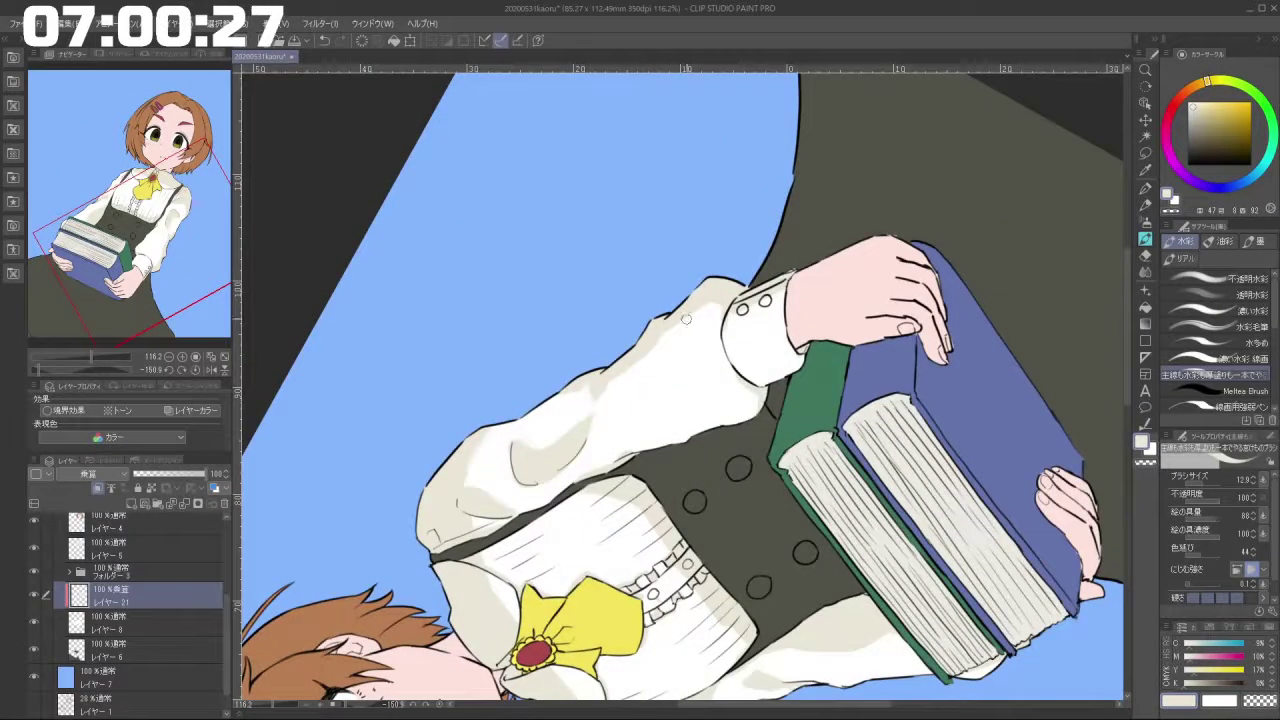
{"action": "mouse_move", "coordinate": [594, 504]}
{"action": "left_mouse_down"}
{"action": "mouse_move", "coordinate": [831, 373]}
{"action": "mouse_move", "coordinate": [781, 275]}
{"action": "left_mouse_up"}
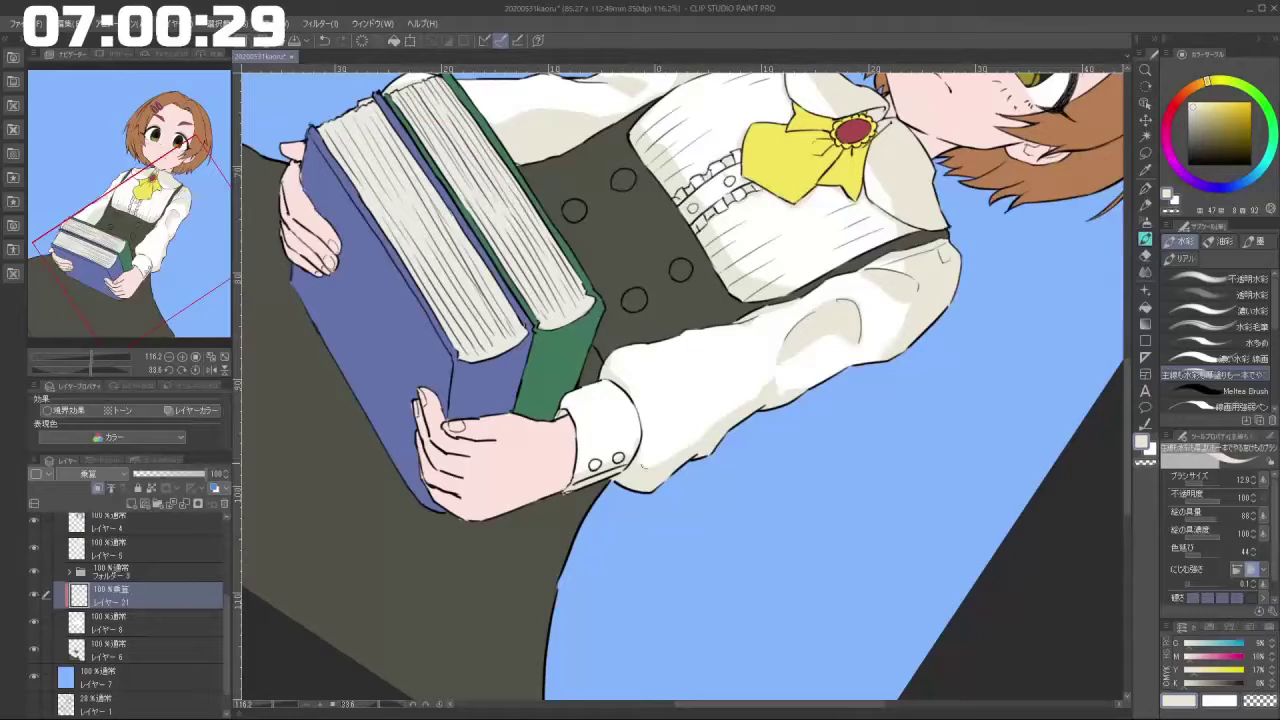
{"action": "left_click_drag", "start_coordinate": [648, 440], "coordinate": [678, 450]}
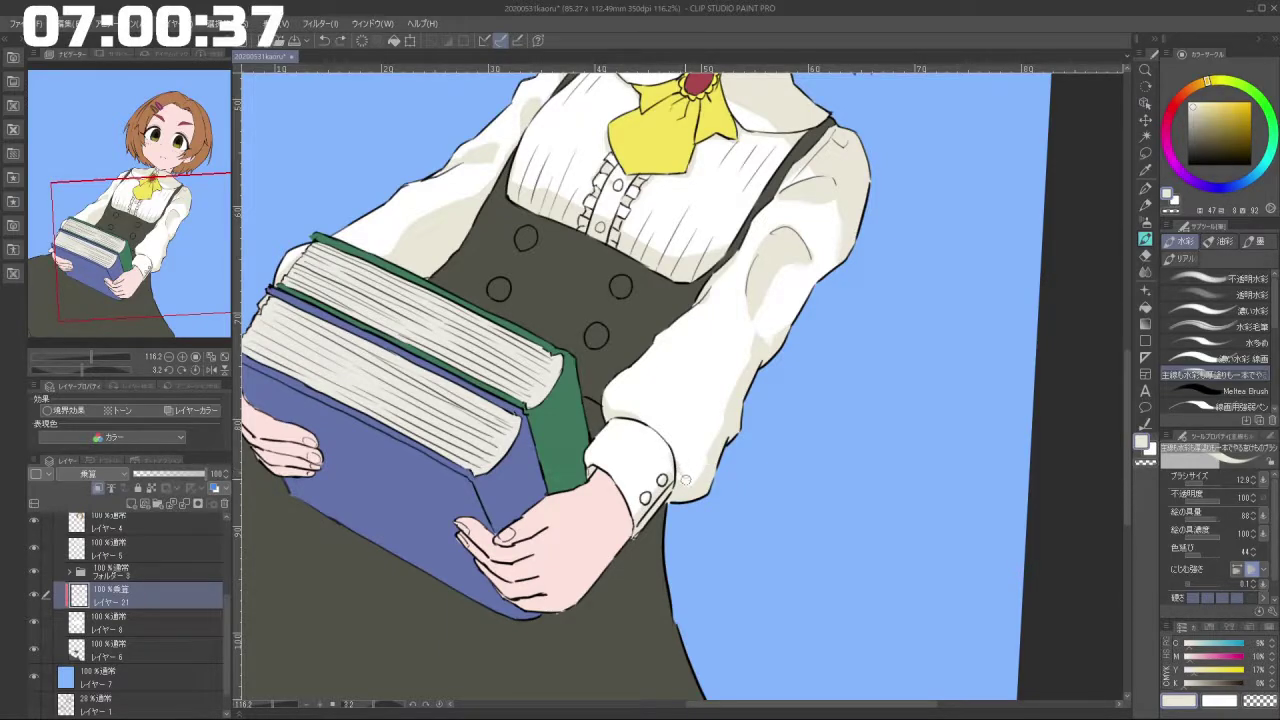
Paint thin beige gather folds on the girl's left sleeve rising from the seam just above the cuff.
{"action": "mouse_move", "coordinate": [684, 474]}
{"action": "left_mouse_down"}
{"action": "mouse_move", "coordinate": [748, 446]}
{"action": "mouse_move", "coordinate": [678, 304]}
{"action": "left_mouse_up"}
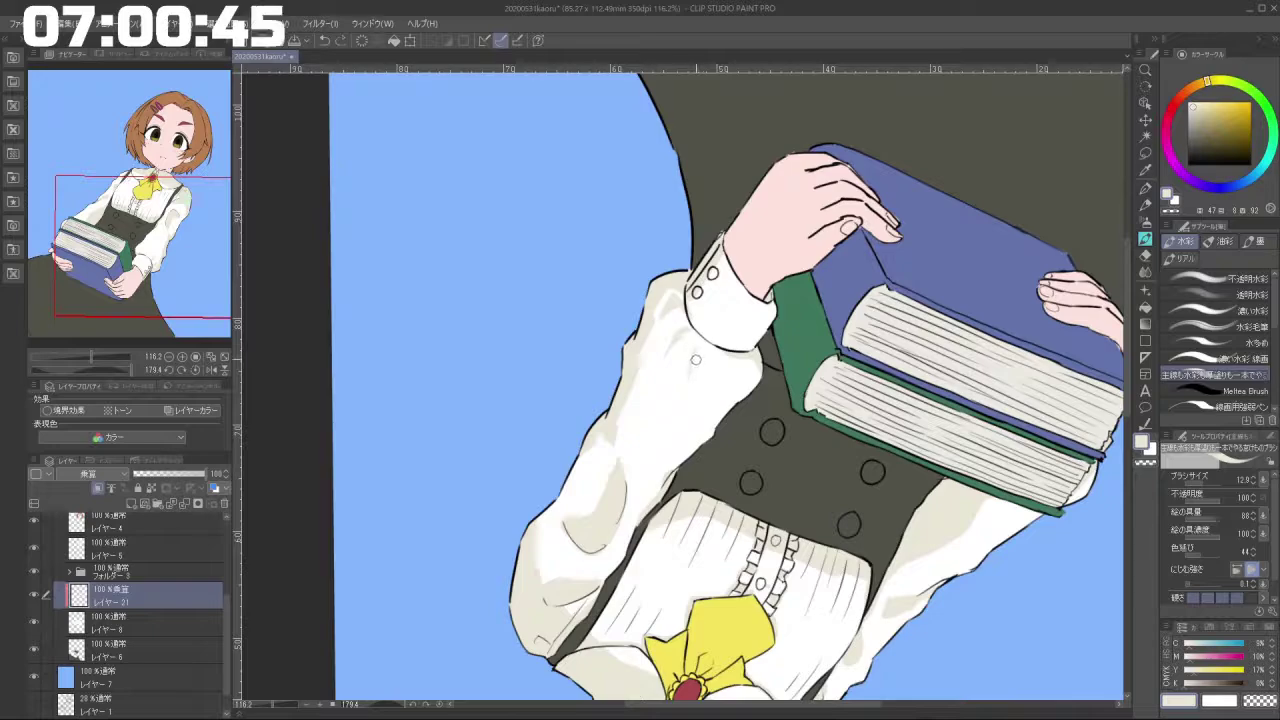
{"action": "left_click_drag", "start_coordinate": [698, 346], "coordinate": [685, 400]}
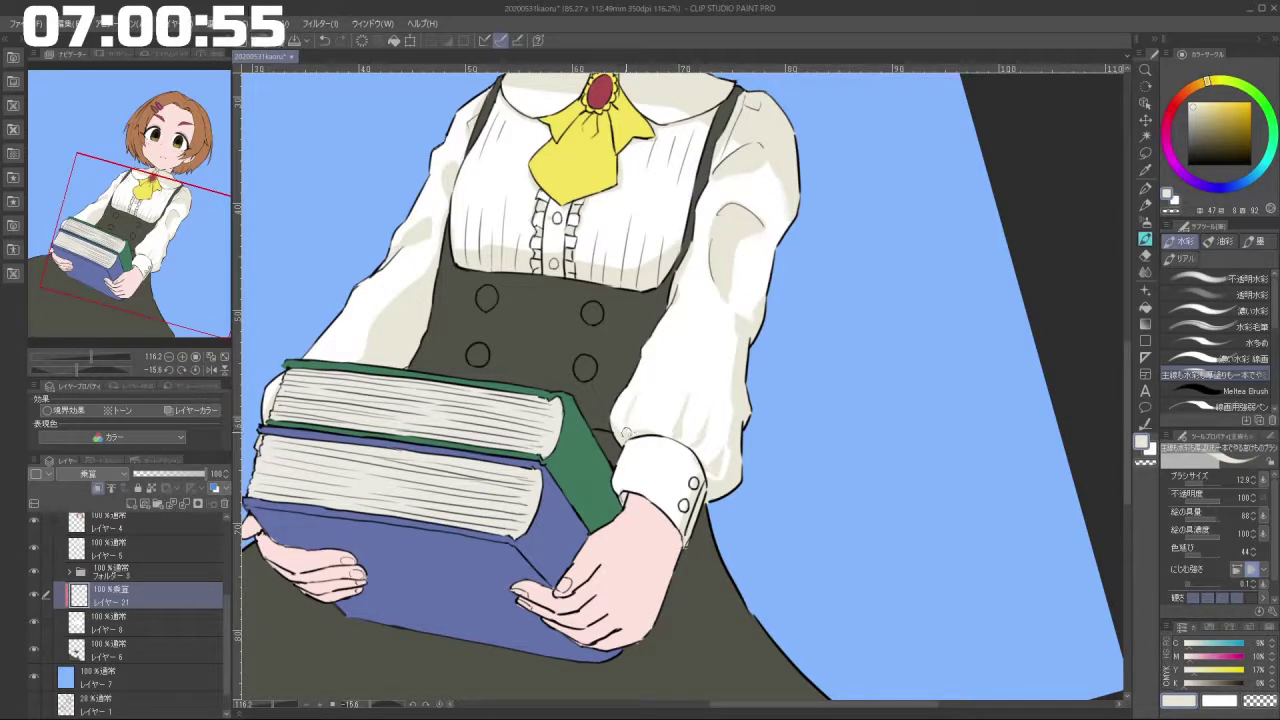
{"action": "mouse_move", "coordinate": [626, 428]}
{"action": "left_mouse_down"}
{"action": "mouse_move", "coordinate": [721, 446]}
{"action": "mouse_move", "coordinate": [744, 350]}
{"action": "mouse_move", "coordinate": [713, 322]}
{"action": "mouse_move", "coordinate": [624, 346]}
{"action": "mouse_move", "coordinate": [655, 450]}
{"action": "mouse_move", "coordinate": [760, 430]}
{"action": "left_mouse_up"}
{"action": "left_click_drag", "start_coordinate": [657, 414], "coordinate": [647, 394]}
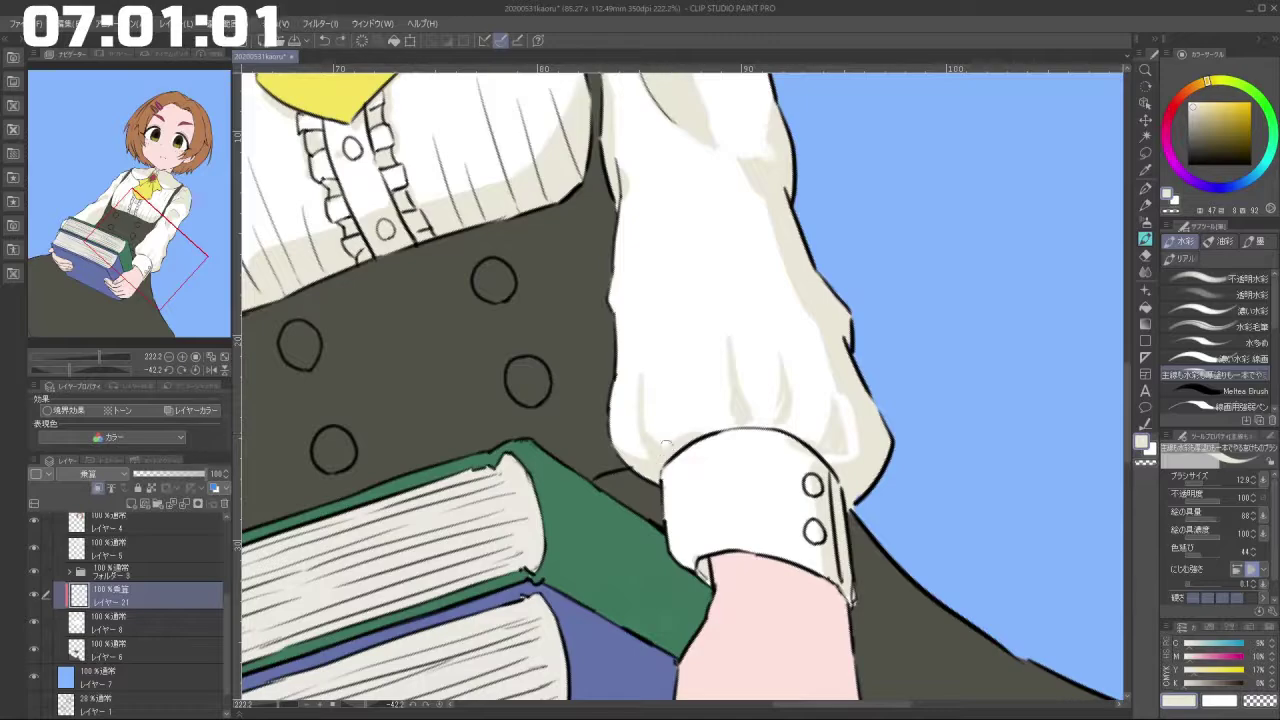
{"action": "mouse_move", "coordinate": [613, 581]}
{"action": "left_mouse_down"}
{"action": "mouse_move", "coordinate": [640, 480]}
{"action": "mouse_move", "coordinate": [616, 391]}
{"action": "left_mouse_up"}
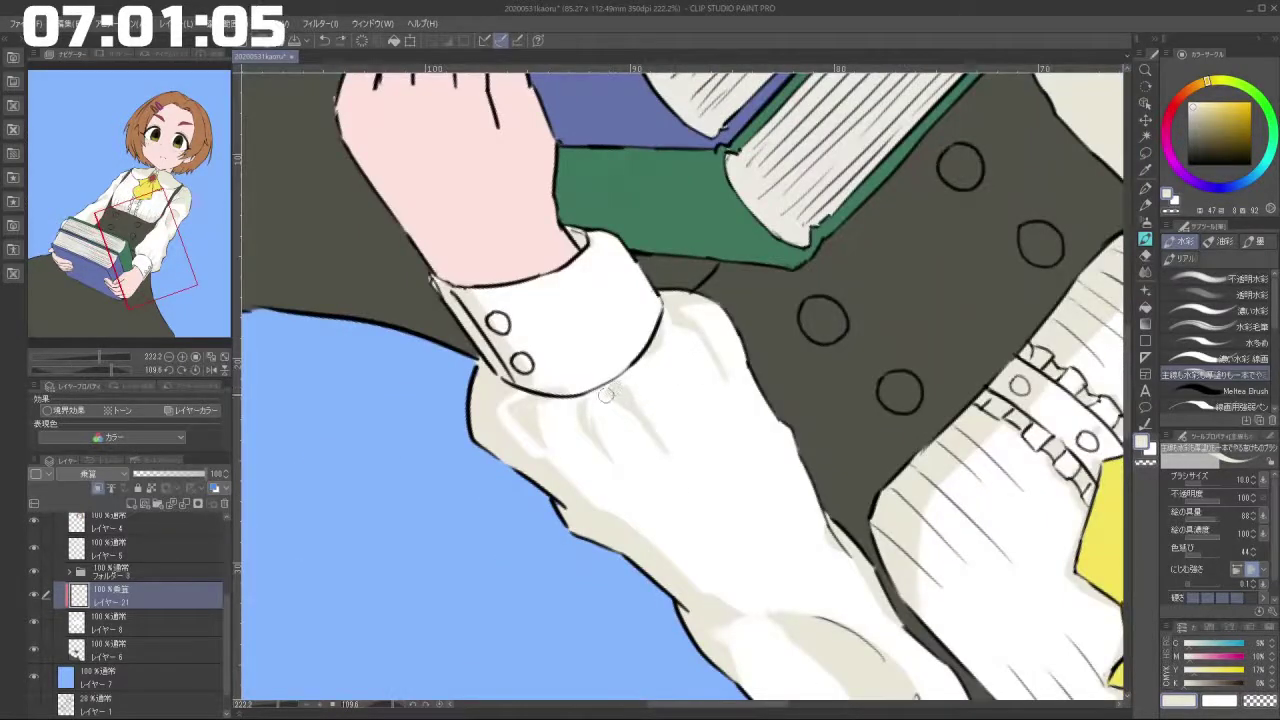
{"action": "mouse_move", "coordinate": [602, 396]}
{"action": "left_mouse_down"}
{"action": "mouse_move", "coordinate": [645, 497]}
{"action": "mouse_move", "coordinate": [735, 462]}
{"action": "mouse_move", "coordinate": [735, 480]}
{"action": "mouse_move", "coordinate": [683, 428]}
{"action": "left_mouse_up"}
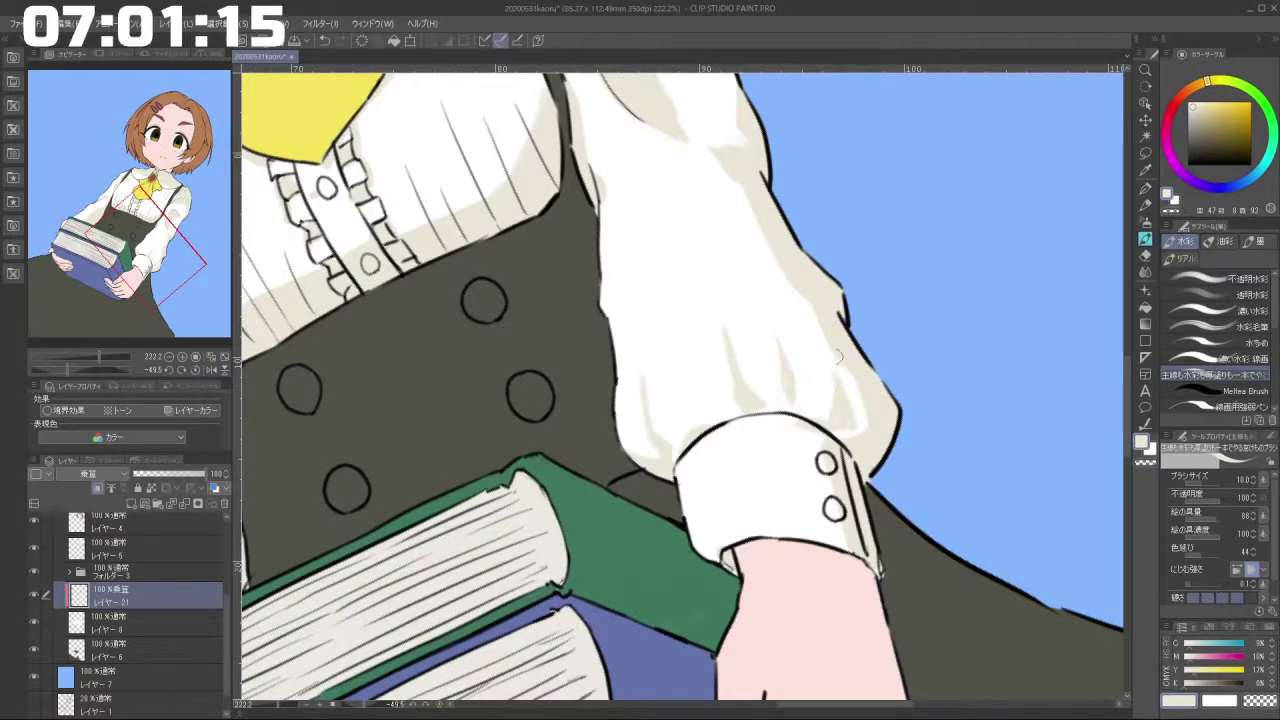
Refine the gather shadows on the outer side of the left sleeve, next to the cuff's buttoned edge.
{"action": "left_click_drag", "start_coordinate": [836, 357], "coordinate": [858, 402]}
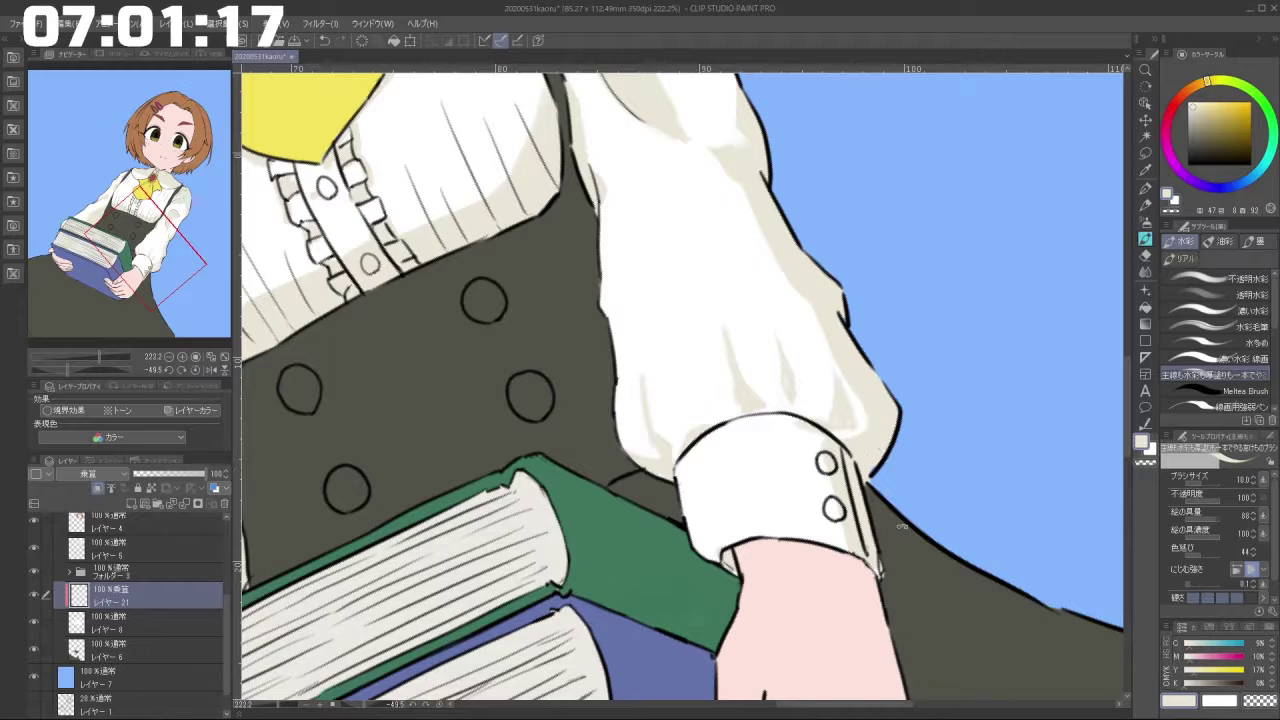
{"action": "mouse_move", "coordinate": [898, 528]}
{"action": "left_mouse_down"}
{"action": "mouse_move", "coordinate": [886, 329]}
{"action": "mouse_move", "coordinate": [824, 272]}
{"action": "left_mouse_up"}
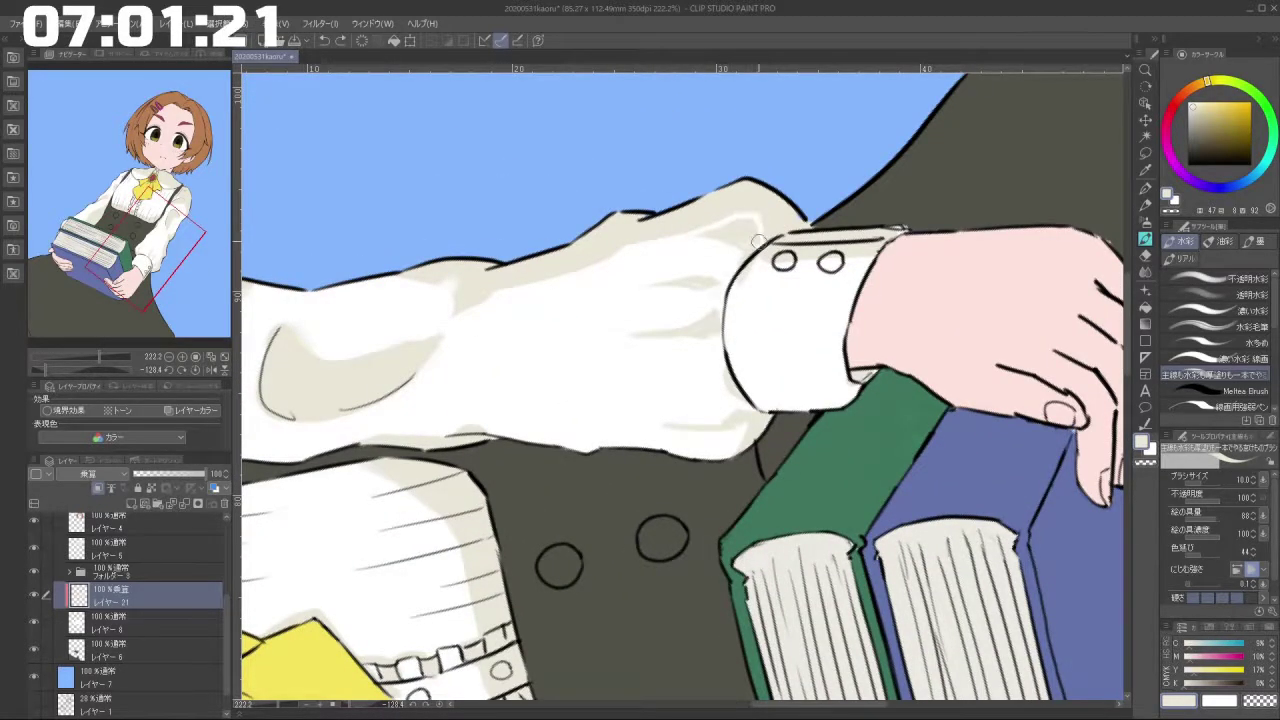
{"action": "left_click_drag", "start_coordinate": [691, 363], "coordinate": [838, 452]}
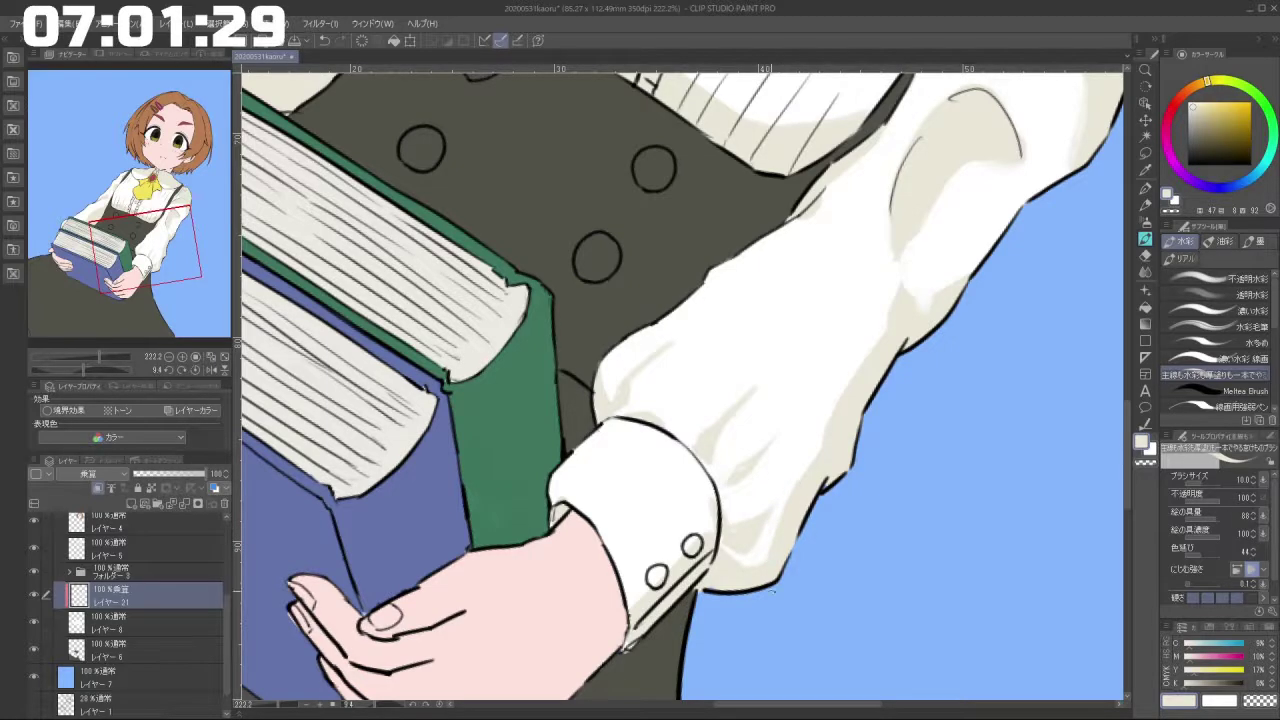
{"action": "mouse_move", "coordinate": [786, 501]}
{"action": "left_mouse_down"}
{"action": "mouse_move", "coordinate": [815, 466]}
{"action": "mouse_move", "coordinate": [831, 483]}
{"action": "left_mouse_up"}
Add small beige fold shadows on the inner side of the left sleeve where it puffs over the cuff.
{"action": "scroll", "coordinate": [822, 545], "scroll_direction": "down", "scroll_amount": 4}
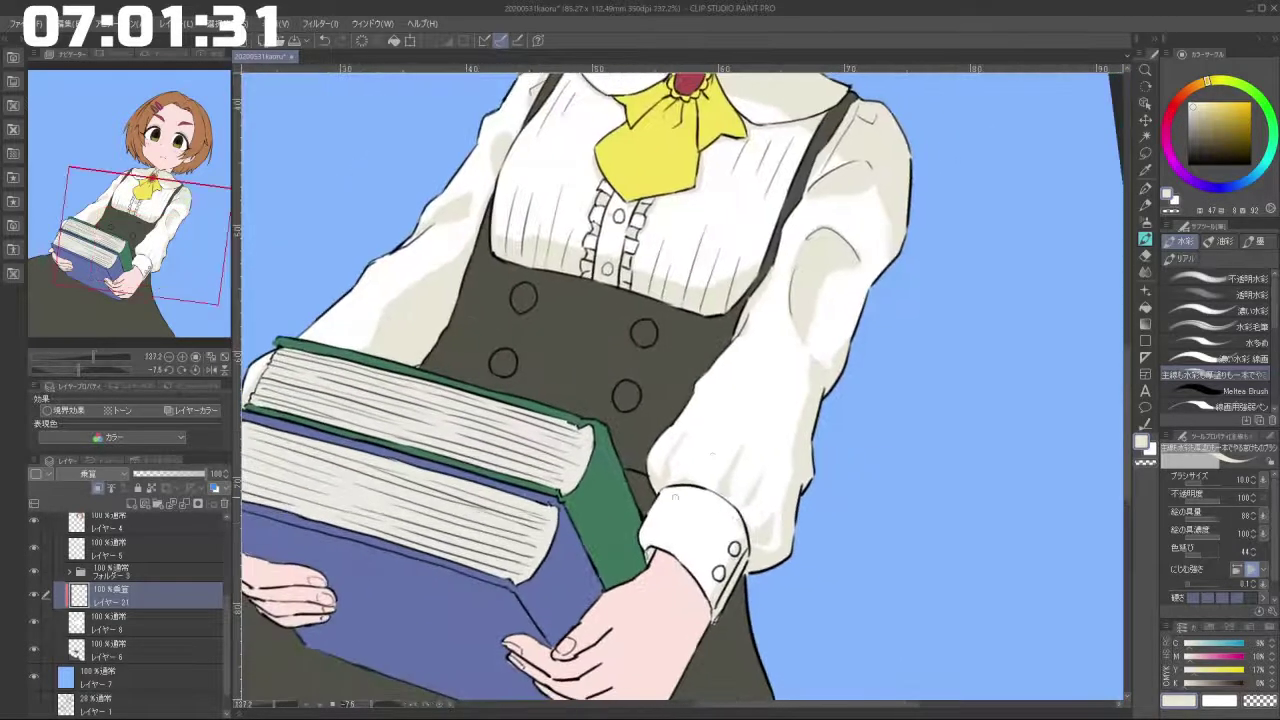
{"action": "left_click_drag", "start_coordinate": [687, 466], "coordinate": [745, 458]}
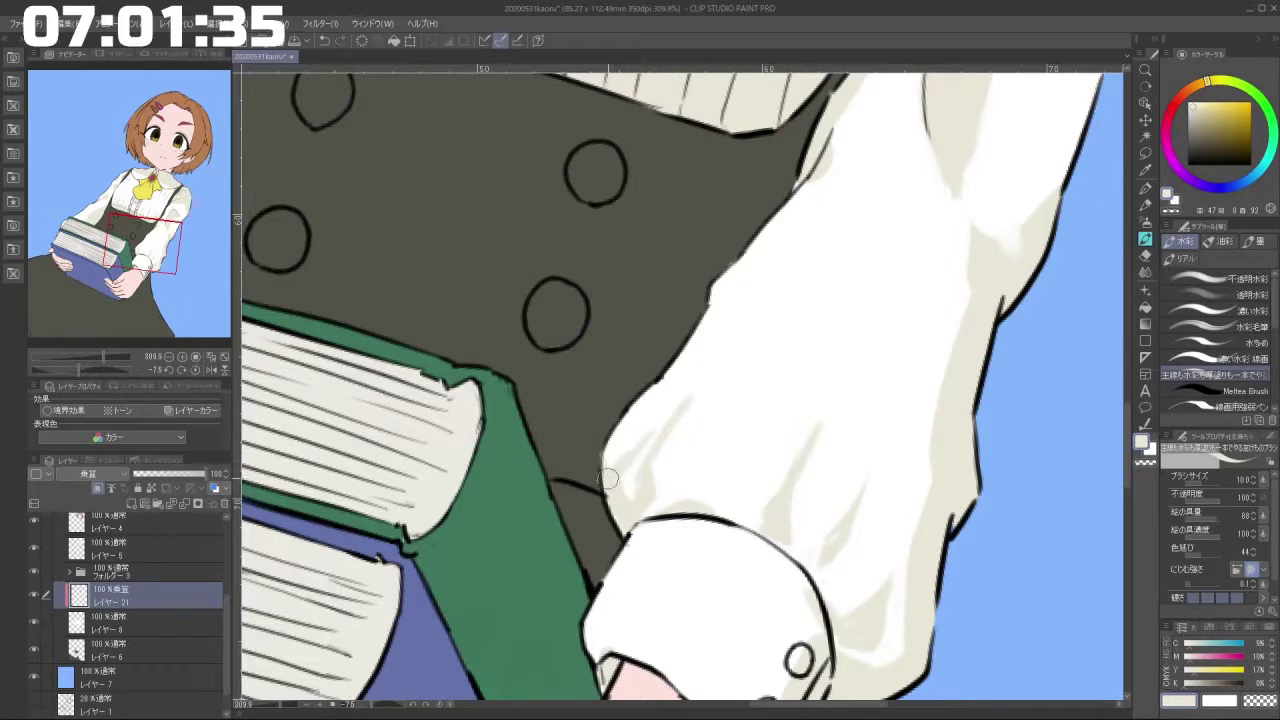
{"action": "left_click_drag", "start_coordinate": [616, 627], "coordinate": [701, 485]}
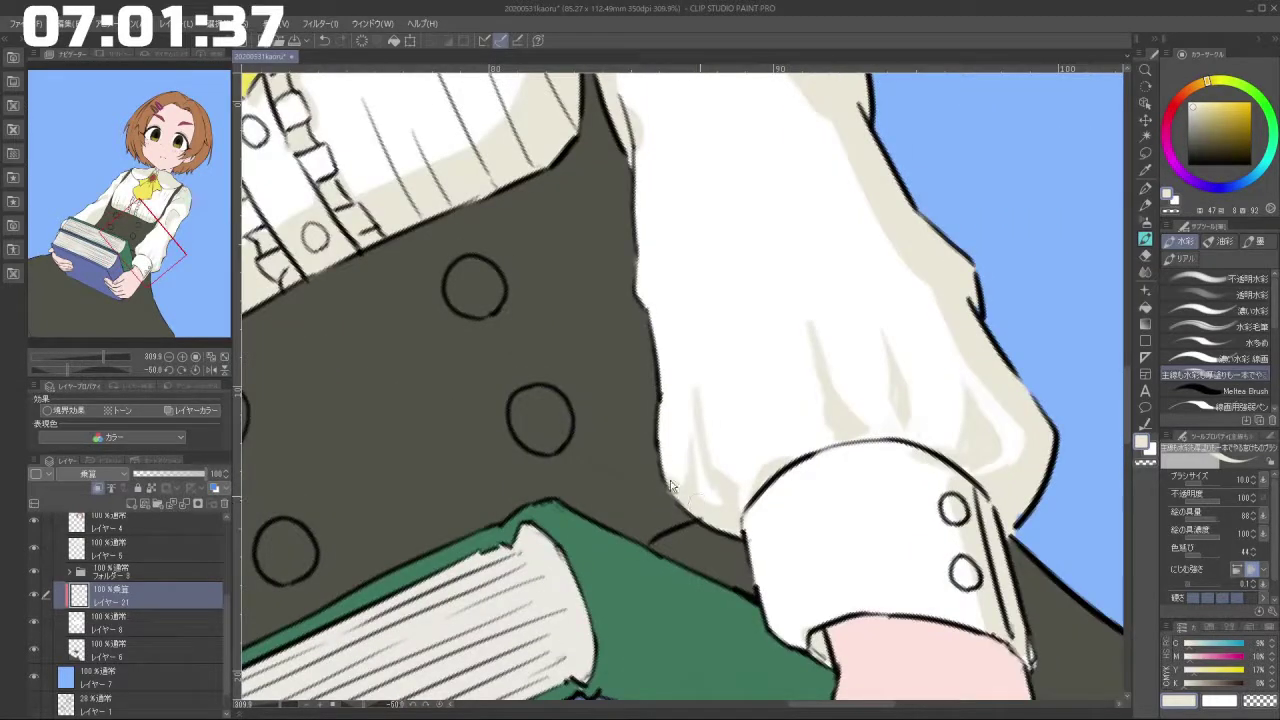
{"action": "left_click_drag", "start_coordinate": [800, 517], "coordinate": [640, 540]}
{"action": "left_click_drag", "start_coordinate": [567, 391], "coordinate": [744, 484]}
Refine the beige fold shadows at the elbow and upper arm of the left sleeve.
{"action": "scroll", "coordinate": [634, 356], "scroll_direction": "up", "scroll_amount": 5}
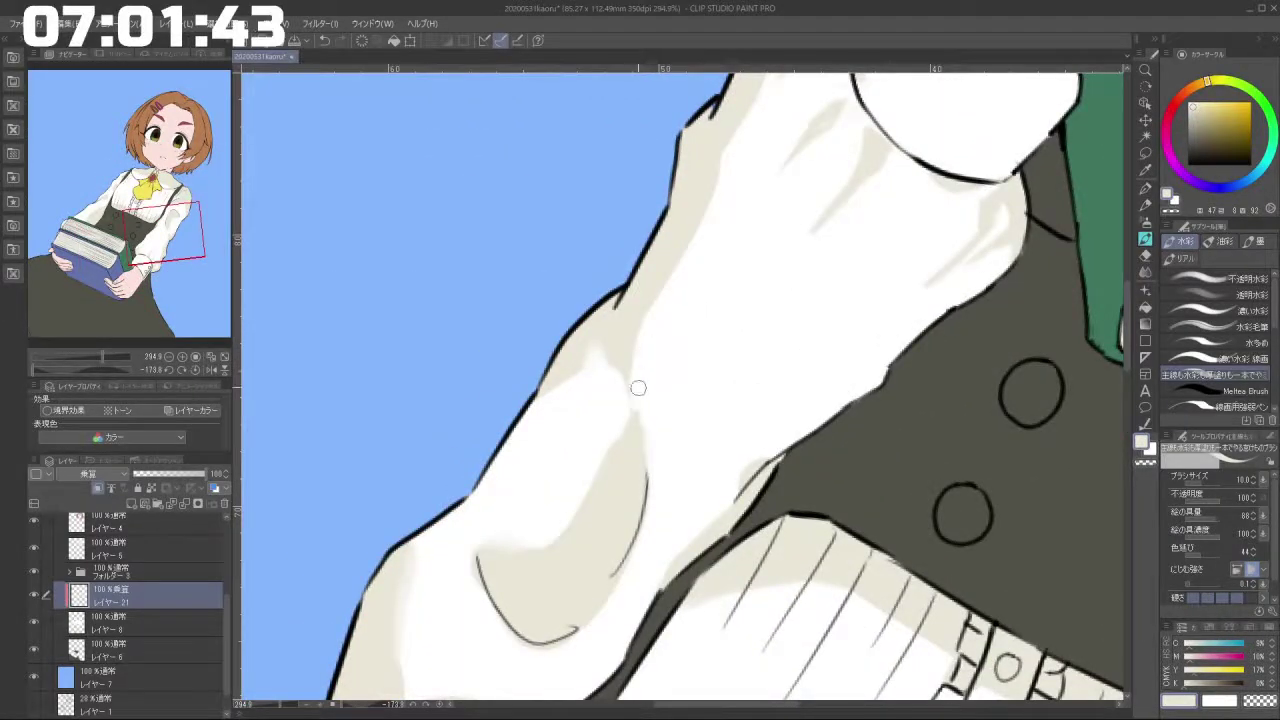
{"action": "scroll", "coordinate": [671, 505], "scroll_direction": "down", "scroll_amount": 6}
{"action": "mouse_move", "coordinate": [671, 505]}
{"action": "left_mouse_down"}
{"action": "mouse_move", "coordinate": [775, 375]}
{"action": "mouse_move", "coordinate": [688, 374]}
{"action": "mouse_move", "coordinate": [623, 487]}
{"action": "mouse_move", "coordinate": [699, 503]}
{"action": "left_mouse_up"}
{"action": "scroll", "coordinate": [686, 368], "scroll_direction": "up", "scroll_amount": 5}
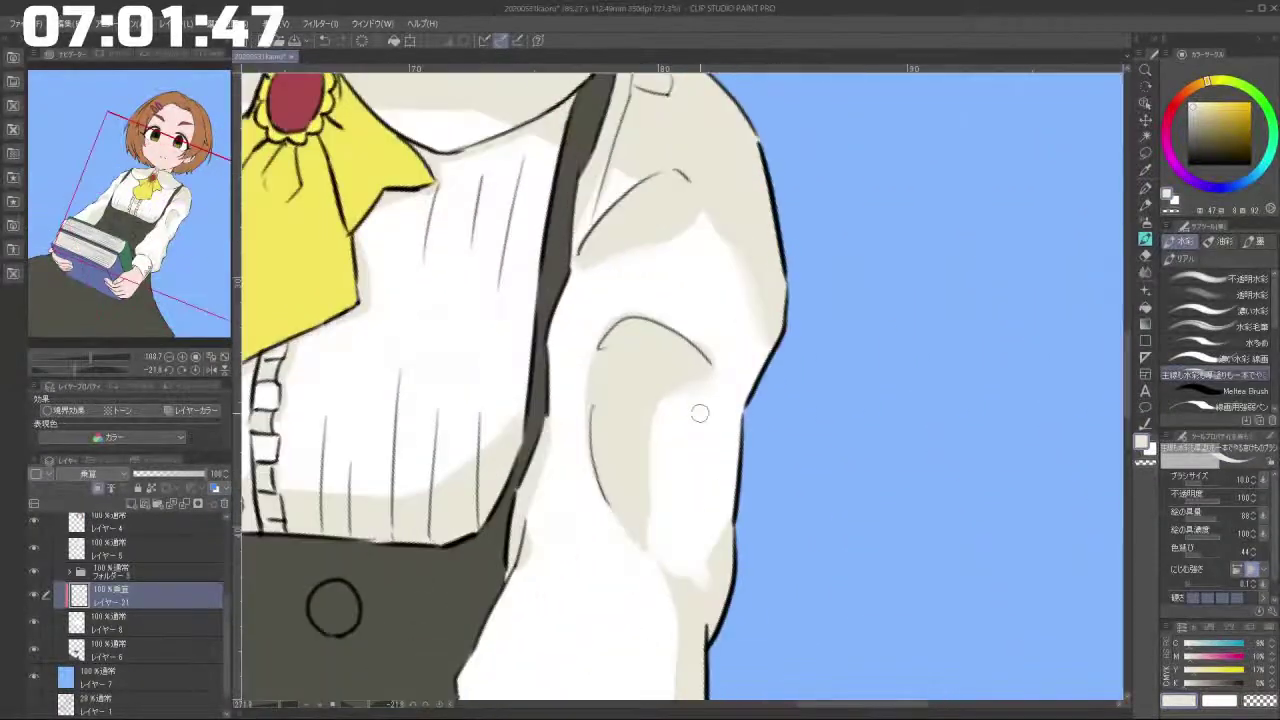
{"action": "left_click_drag", "start_coordinate": [660, 413], "coordinate": [680, 430]}
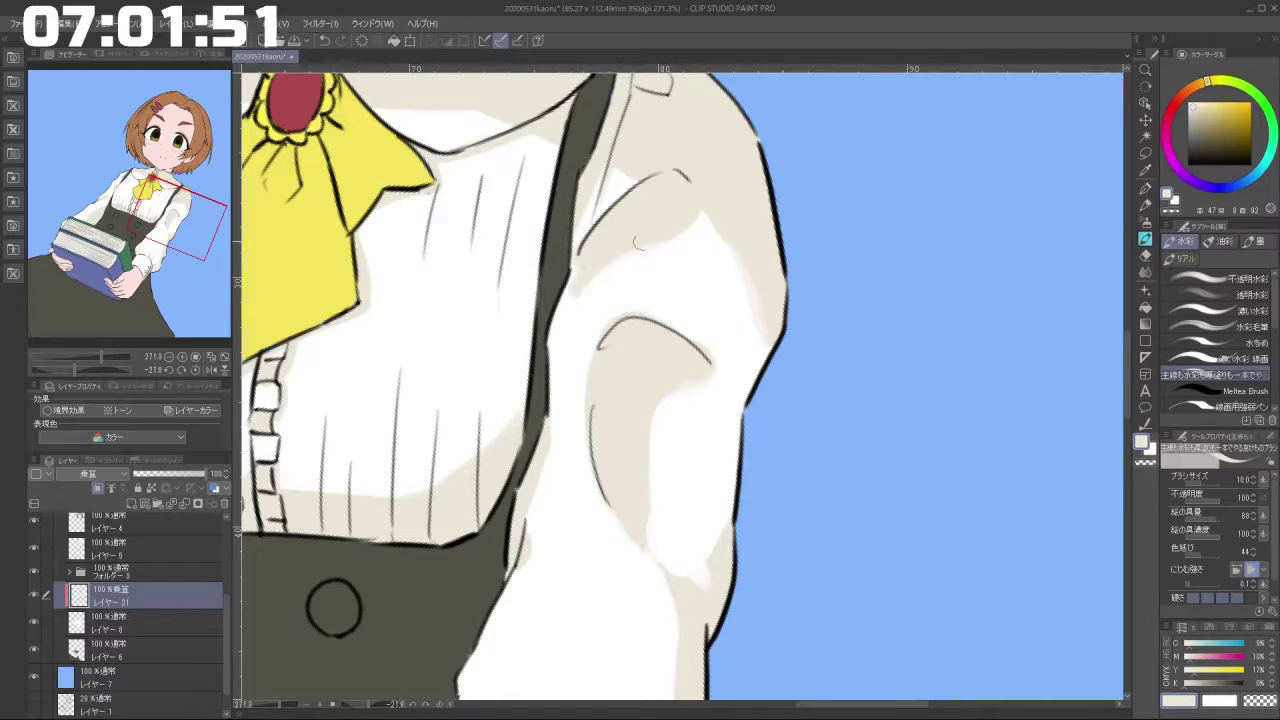
Examine the shading of the blouse and both sleeves, close up and across the whole figure.
{"action": "scroll", "coordinate": [604, 264], "scroll_direction": "down", "scroll_amount": 5}
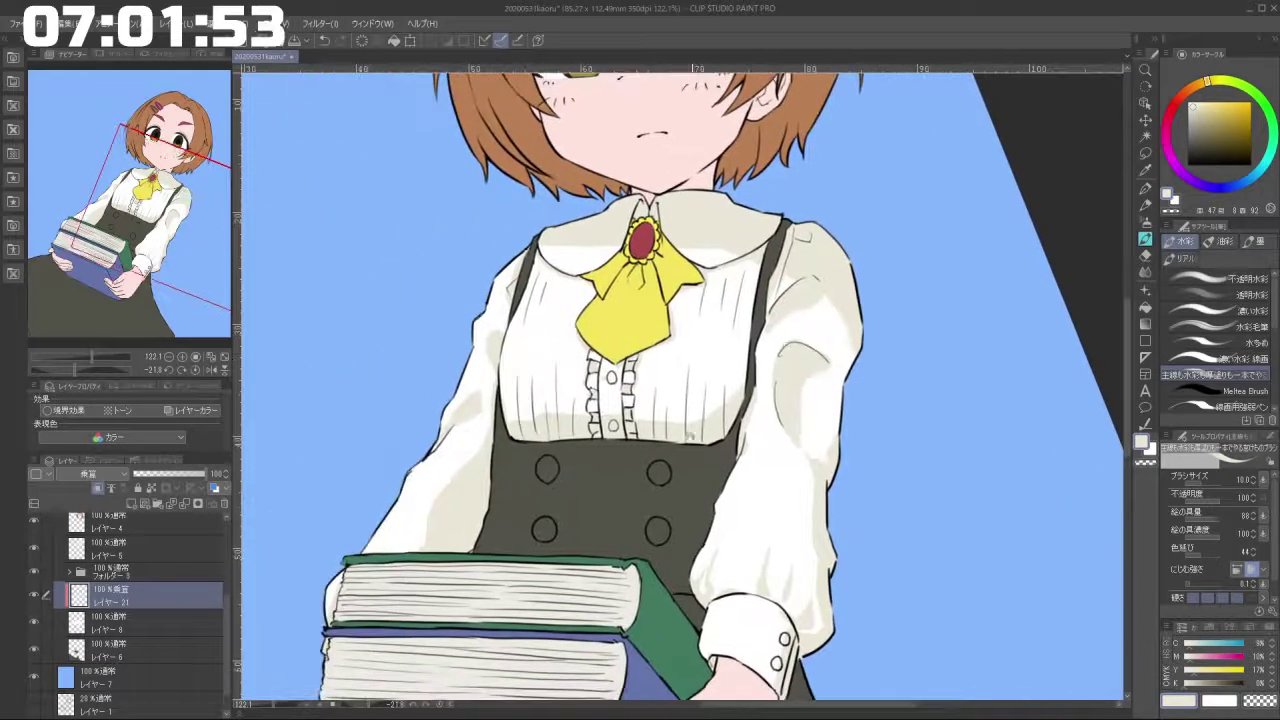
{"action": "scroll", "coordinate": [496, 430], "scroll_direction": "up", "scroll_amount": 4}
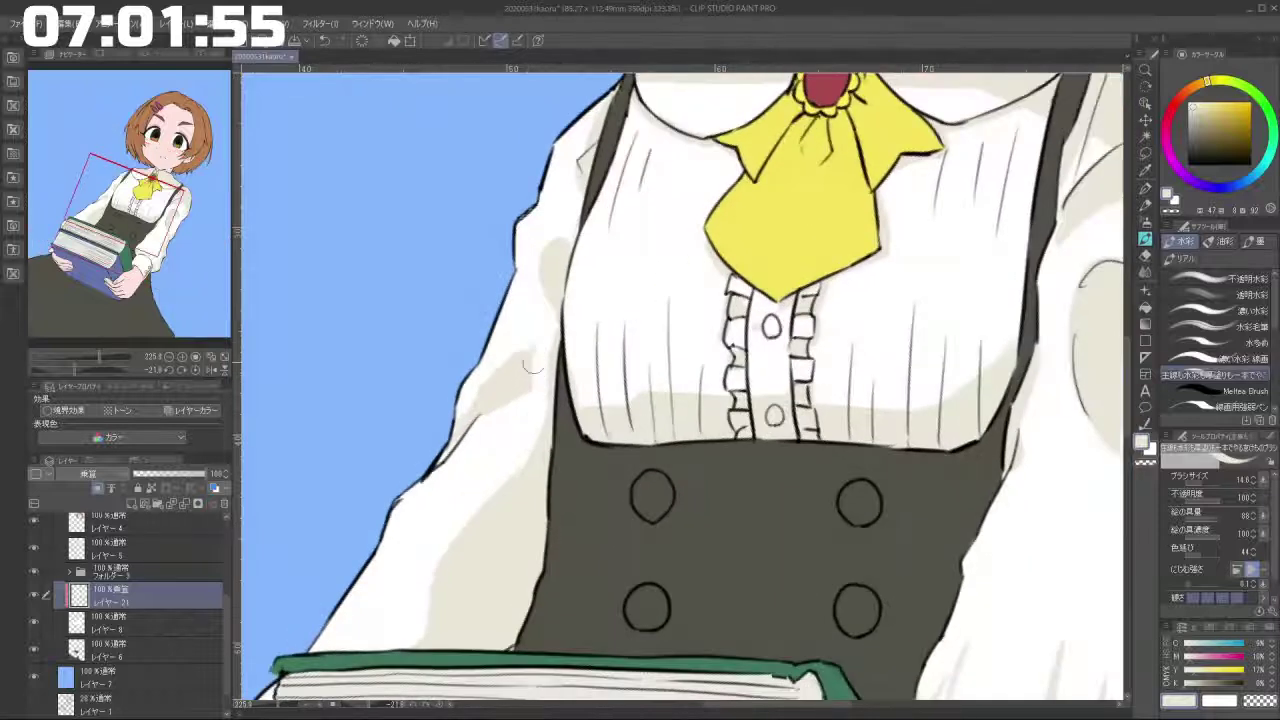
{"action": "scroll", "coordinate": [522, 357], "scroll_direction": "down", "scroll_amount": 3}
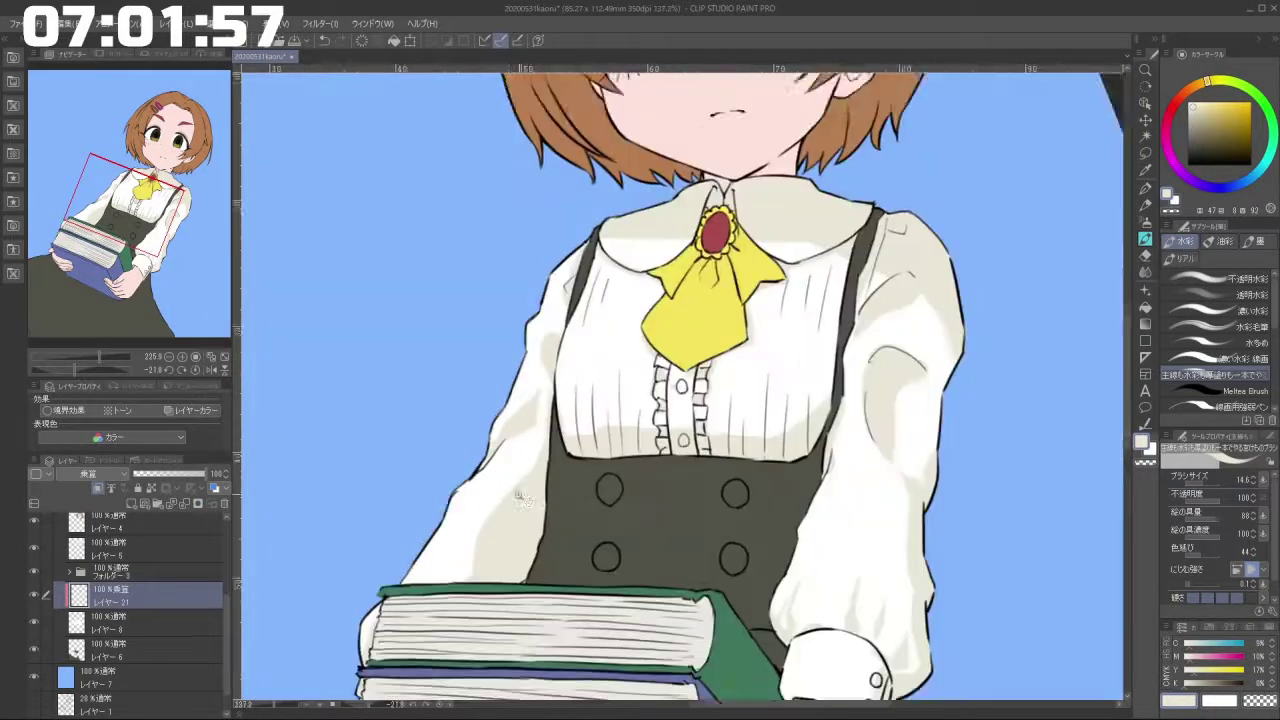
{"action": "left_click_drag", "start_coordinate": [650, 317], "coordinate": [626, 406]}
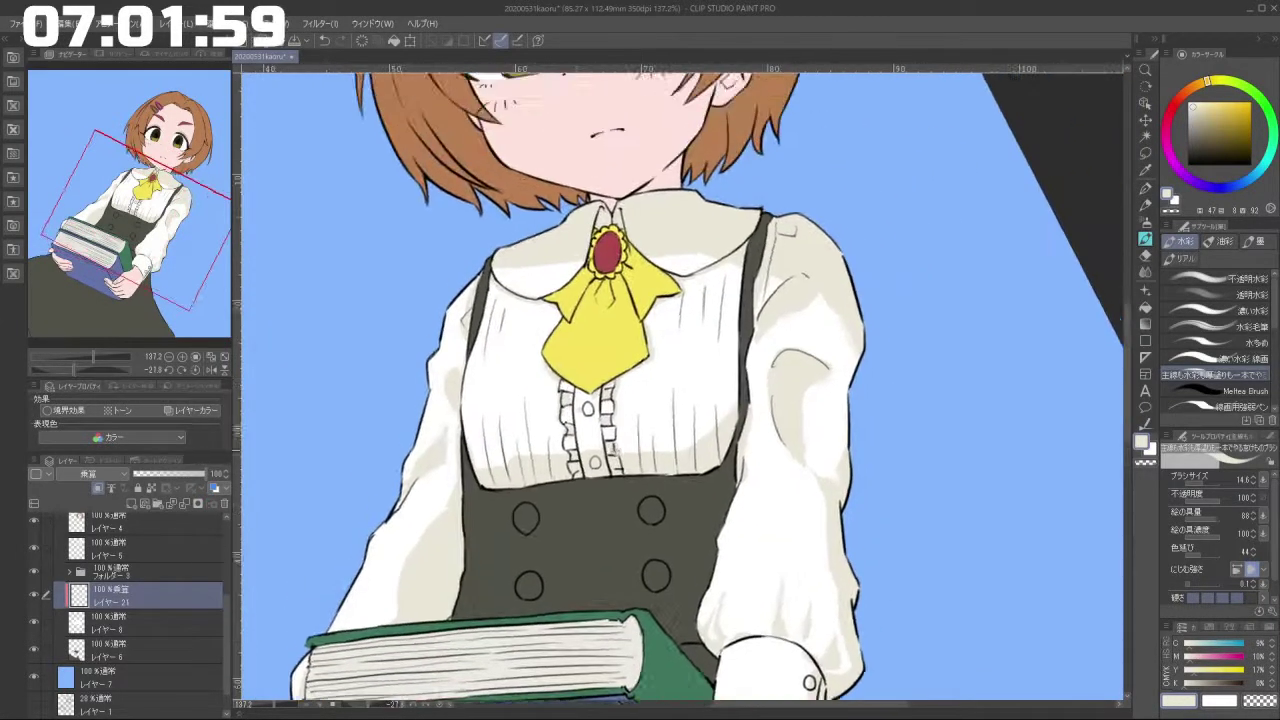
{"action": "left_click_drag", "start_coordinate": [726, 262], "coordinate": [691, 341]}
{"action": "scroll", "coordinate": [690, 341], "scroll_direction": "down", "scroll_amount": 4}
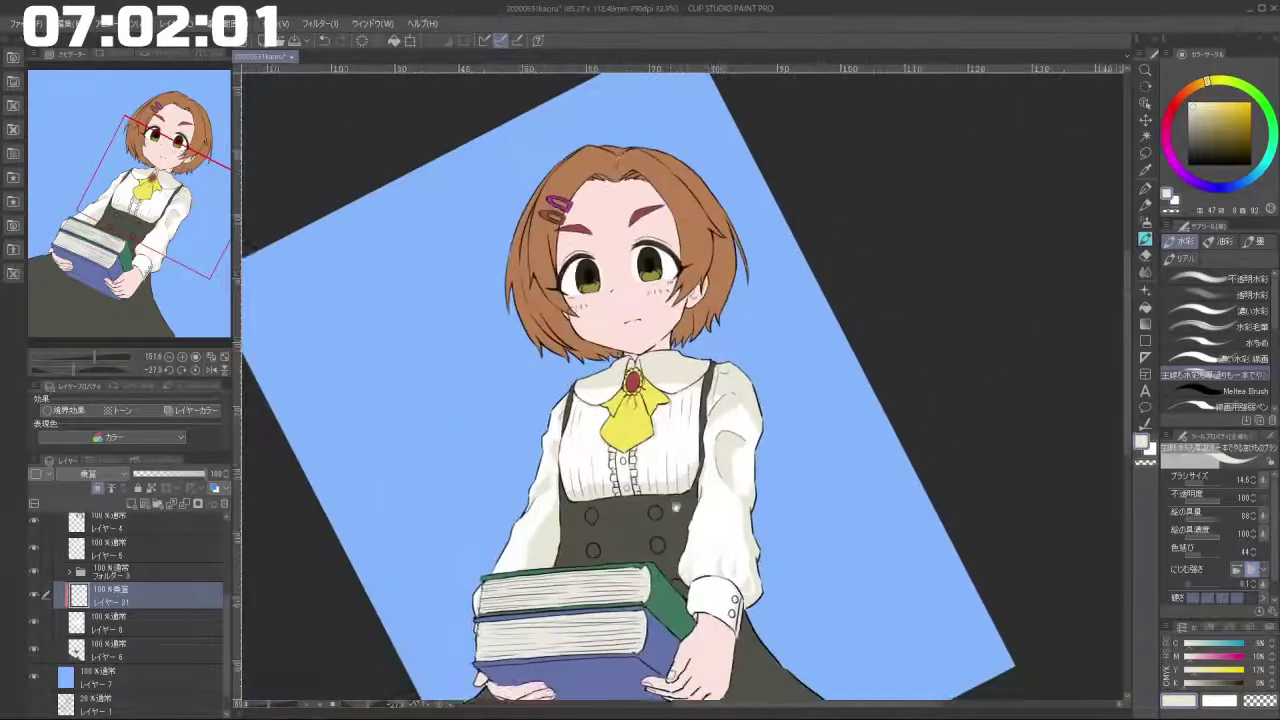
{"action": "scroll", "coordinate": [690, 300], "scroll_direction": "up", "scroll_amount": 1}
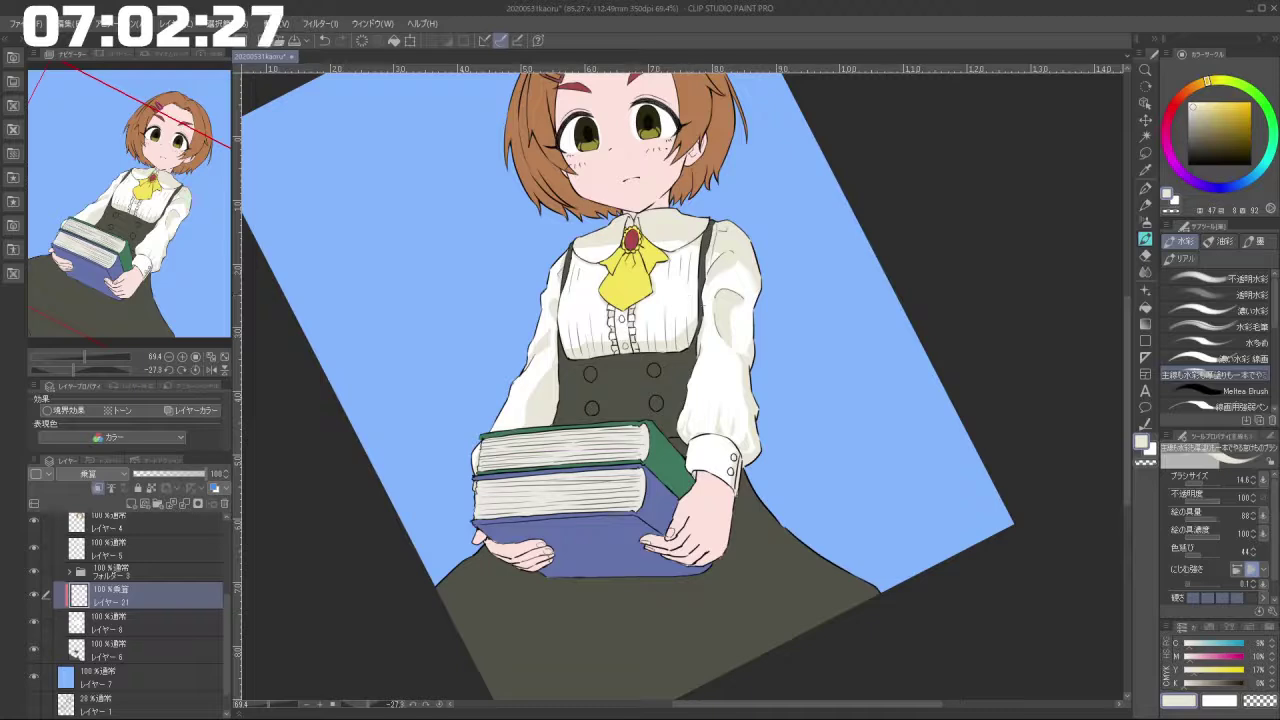
{"action": "left_click_drag", "start_coordinate": [816, 297], "coordinate": [832, 296]}
{"action": "left_click_drag", "start_coordinate": [800, 339], "coordinate": [786, 337]}
{"action": "mouse_move", "coordinate": [777, 391]}
{"action": "left_mouse_down"}
{"action": "mouse_move", "coordinate": [763, 391]}
{"action": "mouse_move", "coordinate": [818, 395]}
{"action": "left_mouse_up"}
{"action": "mouse_move", "coordinate": [720, 452]}
{"action": "left_mouse_down"}
{"action": "mouse_move", "coordinate": [706, 464]}
{"action": "mouse_move", "coordinate": [697, 330]}
{"action": "left_mouse_up"}
{"action": "left_click_drag", "start_coordinate": [697, 331], "coordinate": [713, 331]}
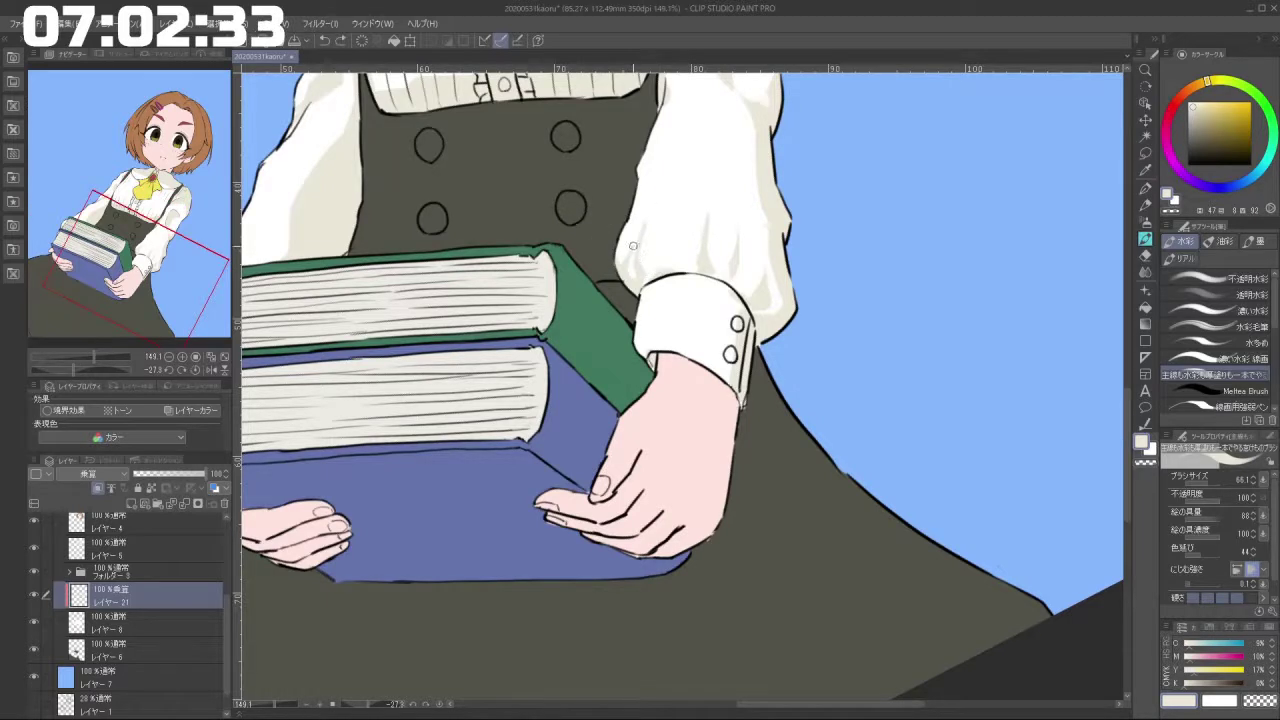
Touch up the gather shadows above the left cuff with a brush size of 17.6.
{"action": "left_click_drag", "start_coordinate": [672, 258], "coordinate": [658, 257]}
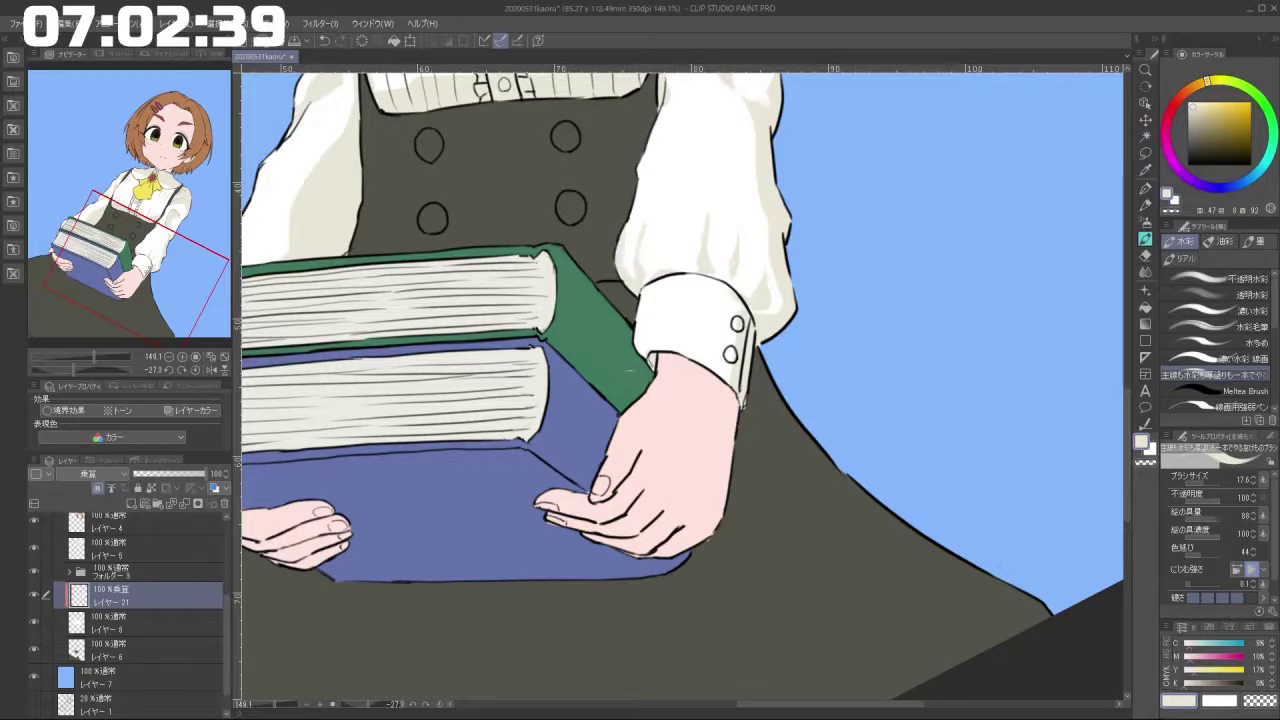
{"action": "left_click_drag", "start_coordinate": [632, 283], "coordinate": [656, 510]}
{"action": "scroll", "coordinate": [650, 525], "scroll_direction": "up", "scroll_amount": 6}
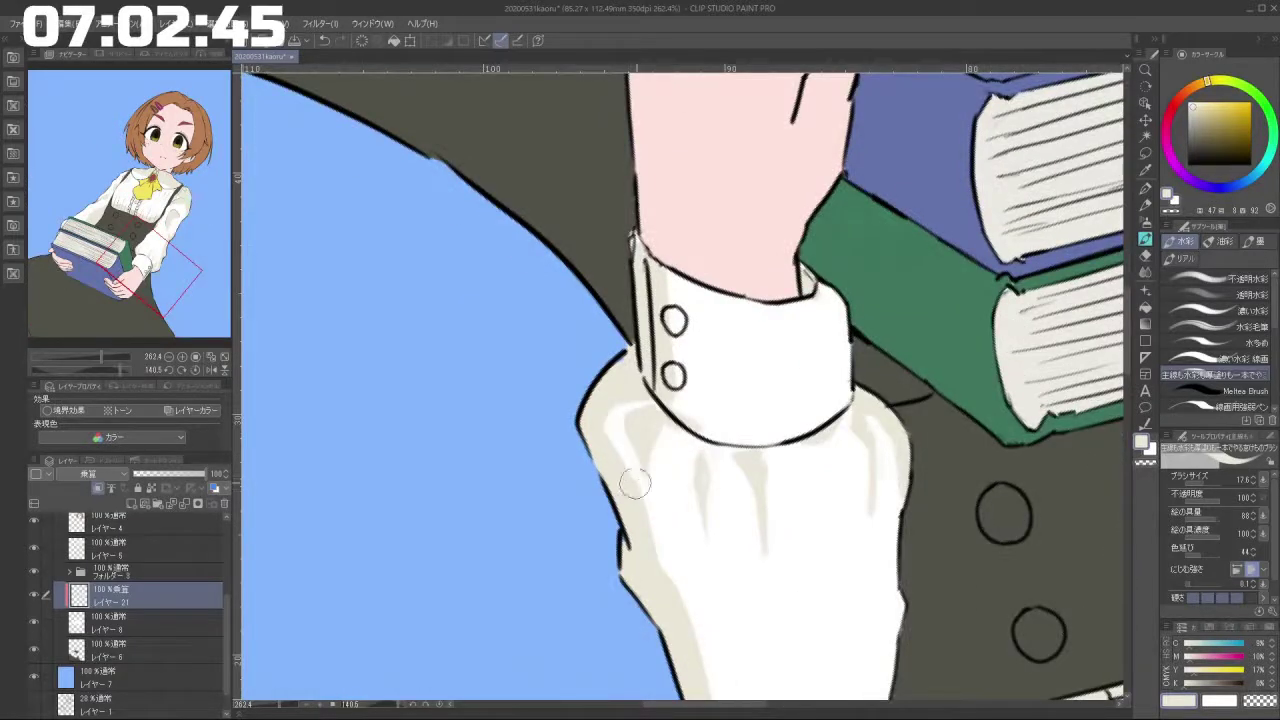
{"action": "left_click_drag", "start_coordinate": [746, 525], "coordinate": [622, 500]}
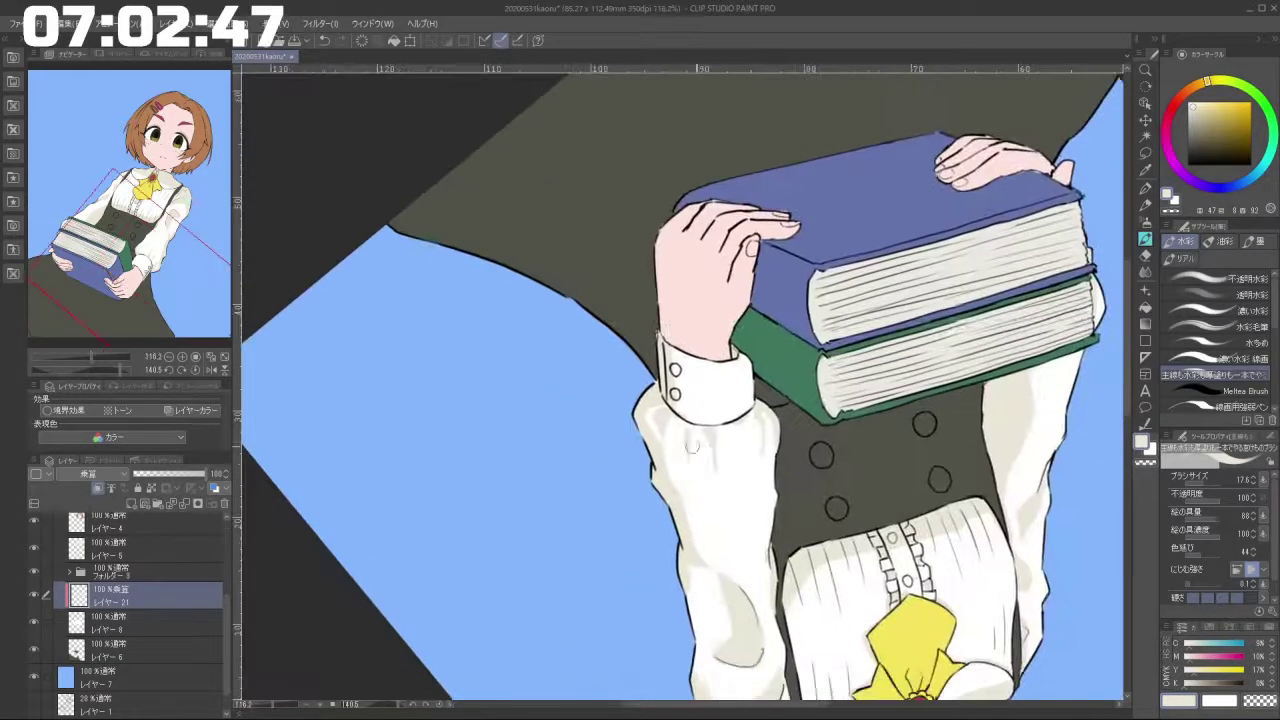
Paint a beige fold shadow on the left sleeve's outer edge above the elbow, undoing and redrawing the stroke.
{"action": "left_click_drag", "start_coordinate": [590, 435], "coordinate": [660, 366]}
{"action": "left_click_drag", "start_coordinate": [660, 366], "coordinate": [782, 352]}
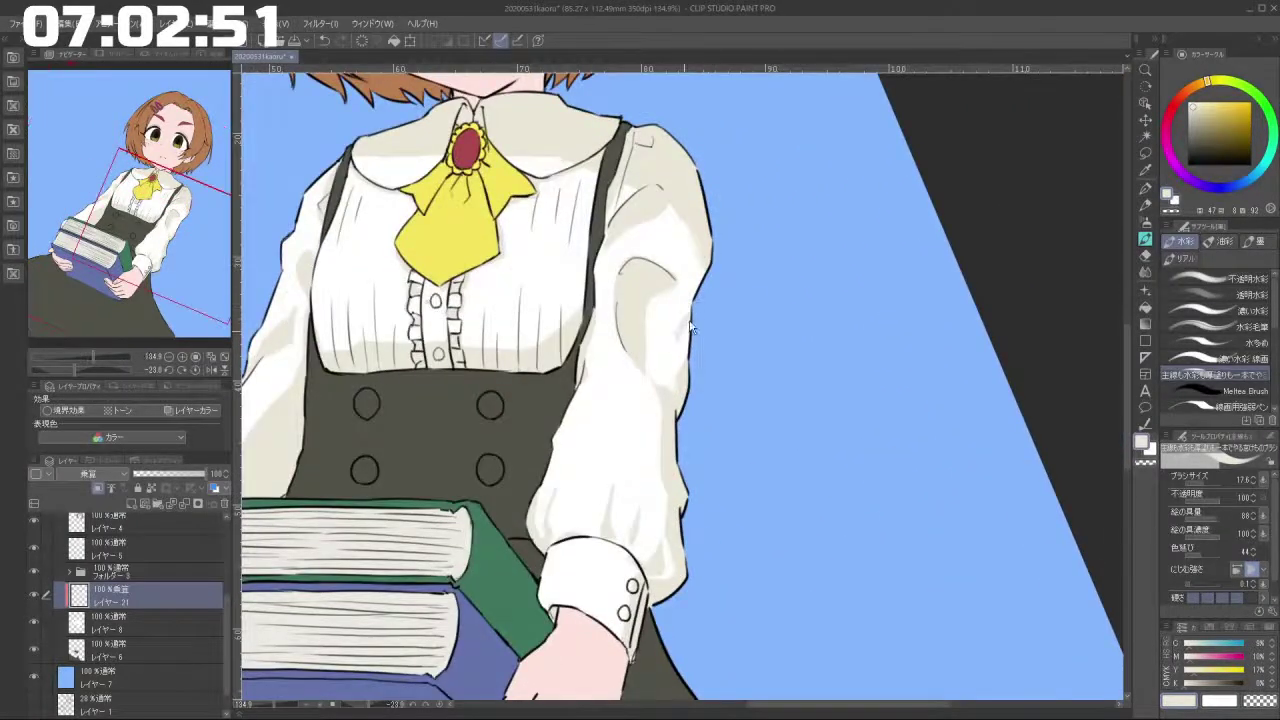
{"action": "key", "text": "ctrl+z"}
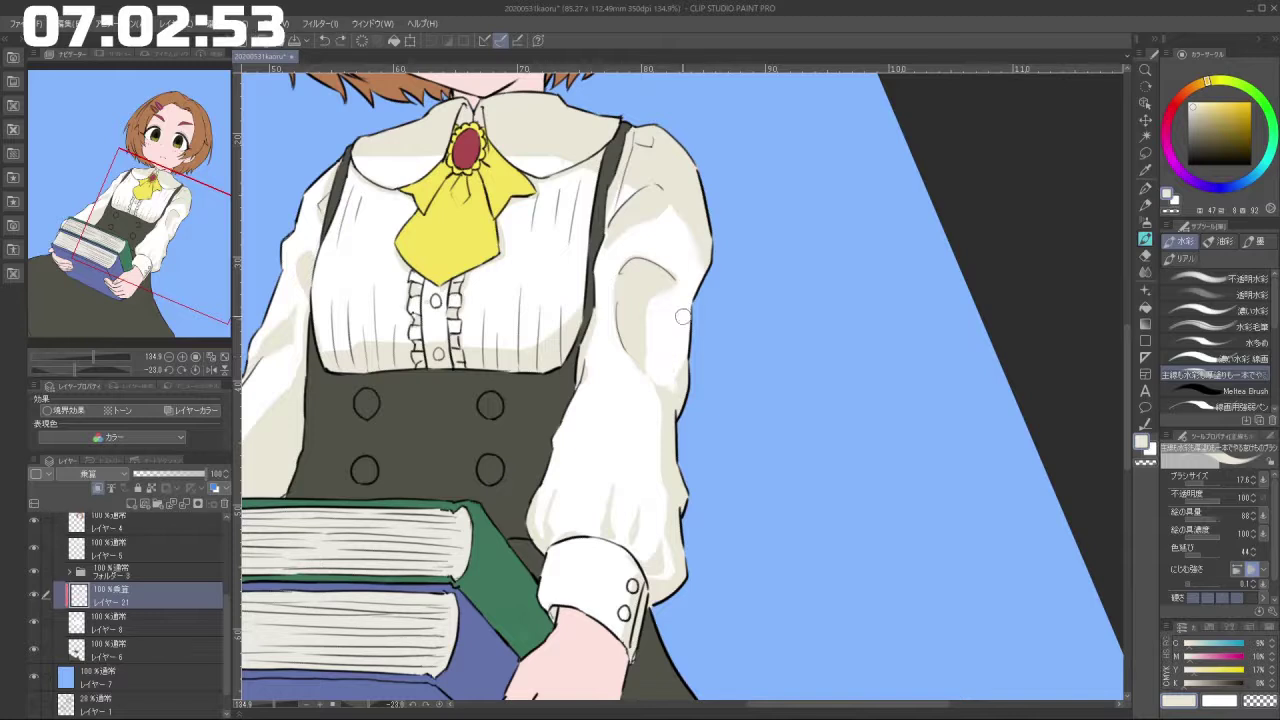
{"action": "left_click_drag", "start_coordinate": [682, 316], "coordinate": [675, 369]}
{"action": "key", "text": "ctrl+z"}
{"action": "left_click_drag", "start_coordinate": [682, 324], "coordinate": [682, 357]}
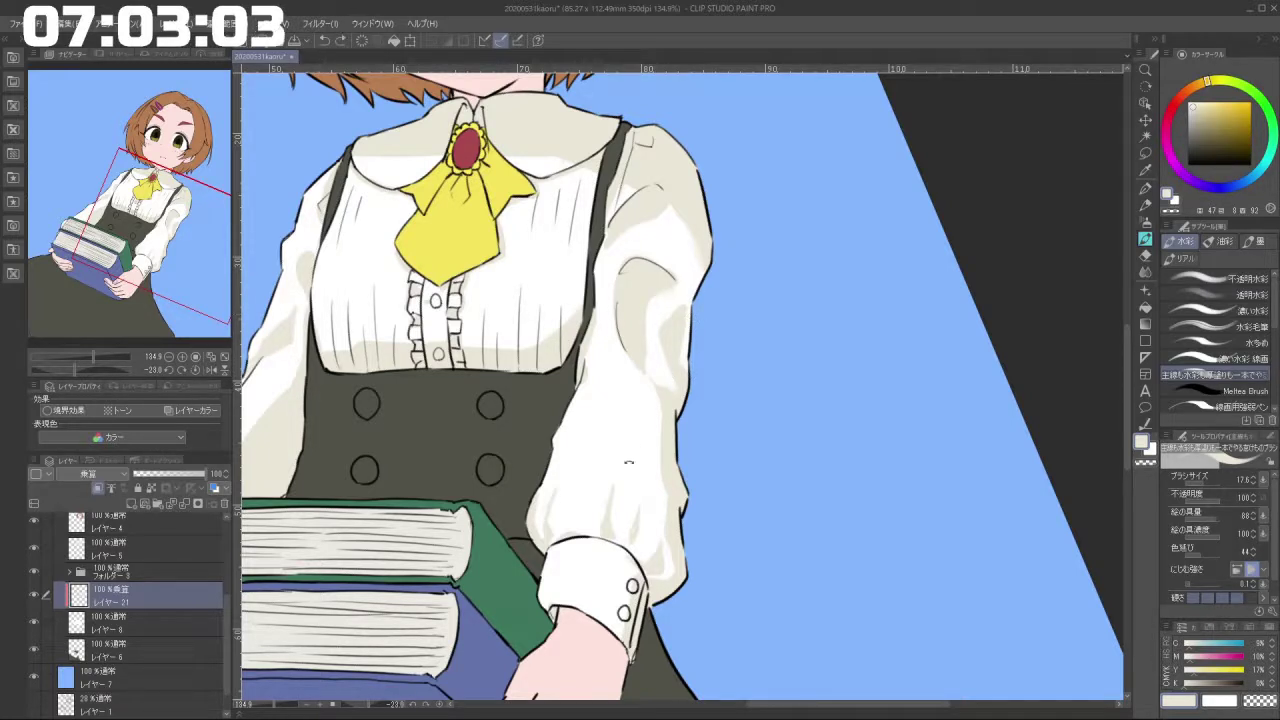
{"action": "left_click_drag", "start_coordinate": [629, 464], "coordinate": [550, 545]}
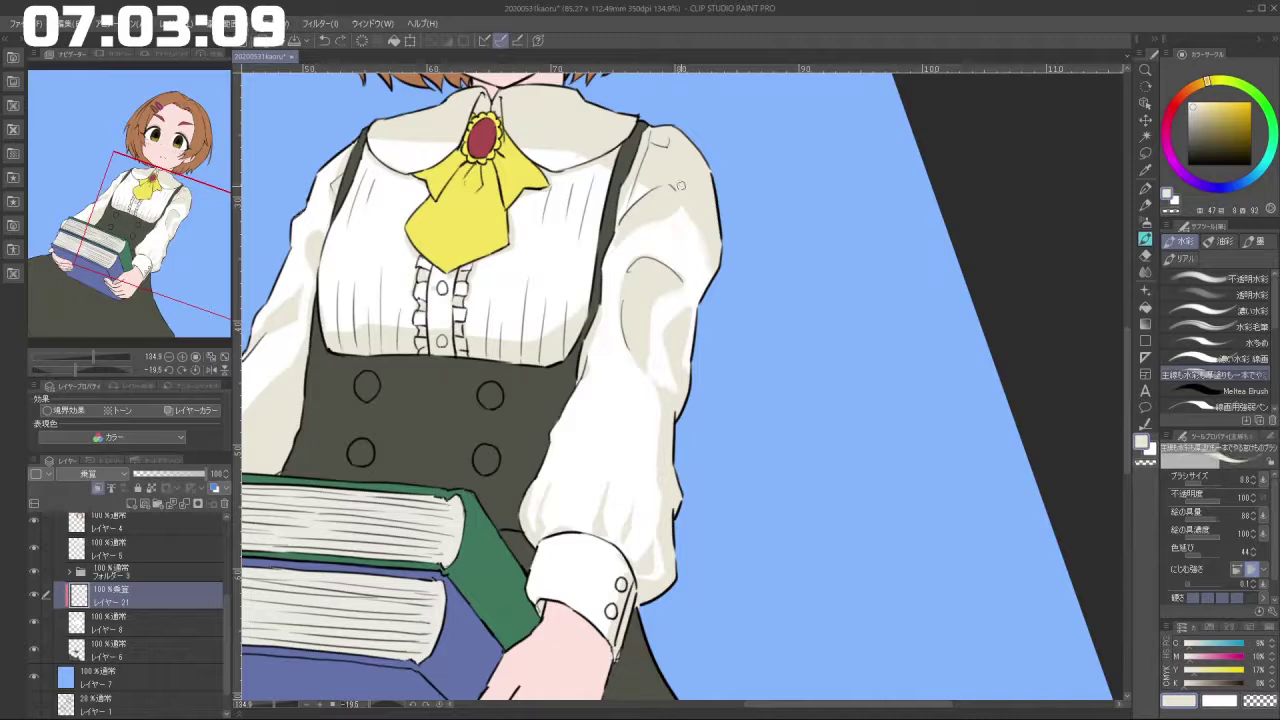
Refine the shoulder shadow on the left sleeve around the seam and fold line beside the strap, using brush size 14.3.
{"action": "key", "text": "]"}
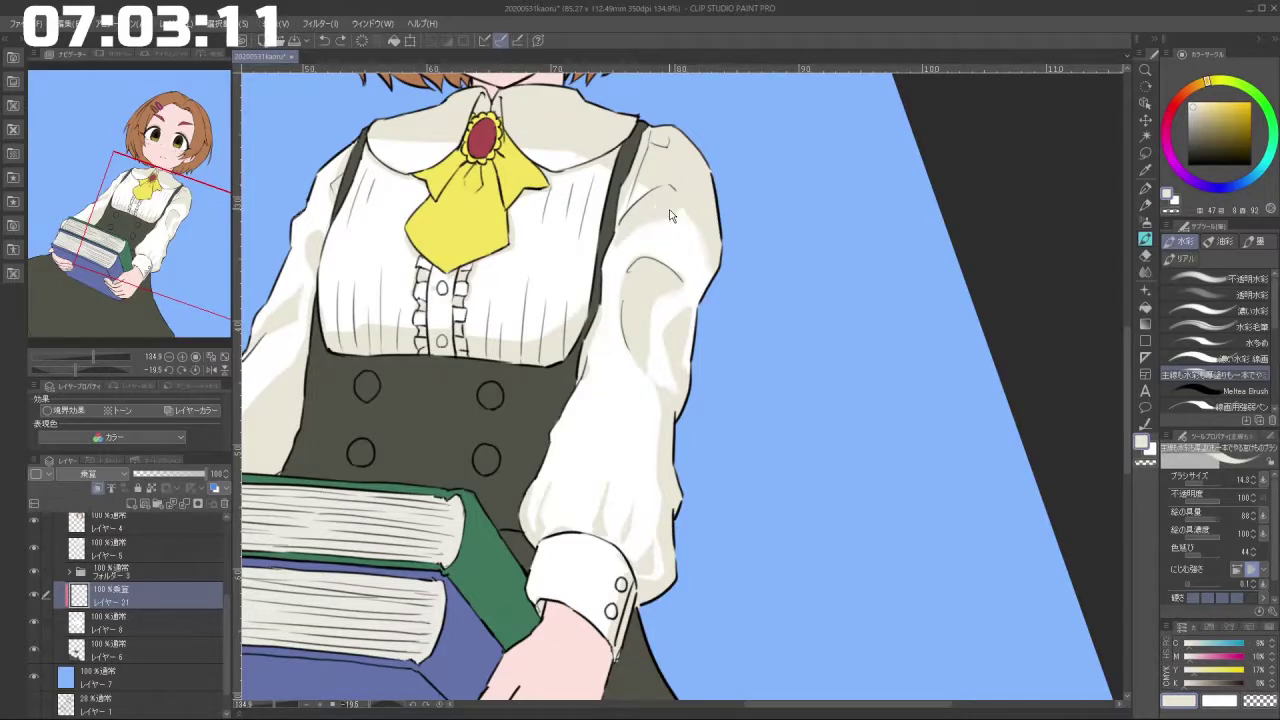
{"action": "mouse_move", "coordinate": [629, 235]}
{"action": "left_mouse_down"}
{"action": "mouse_move", "coordinate": [685, 206]}
{"action": "mouse_move", "coordinate": [557, 313]}
{"action": "left_mouse_up"}
{"action": "left_click_drag", "start_coordinate": [474, 282], "coordinate": [469, 303]}
{"action": "scroll", "coordinate": [465, 300], "scroll_direction": "up", "scroll_amount": 6}
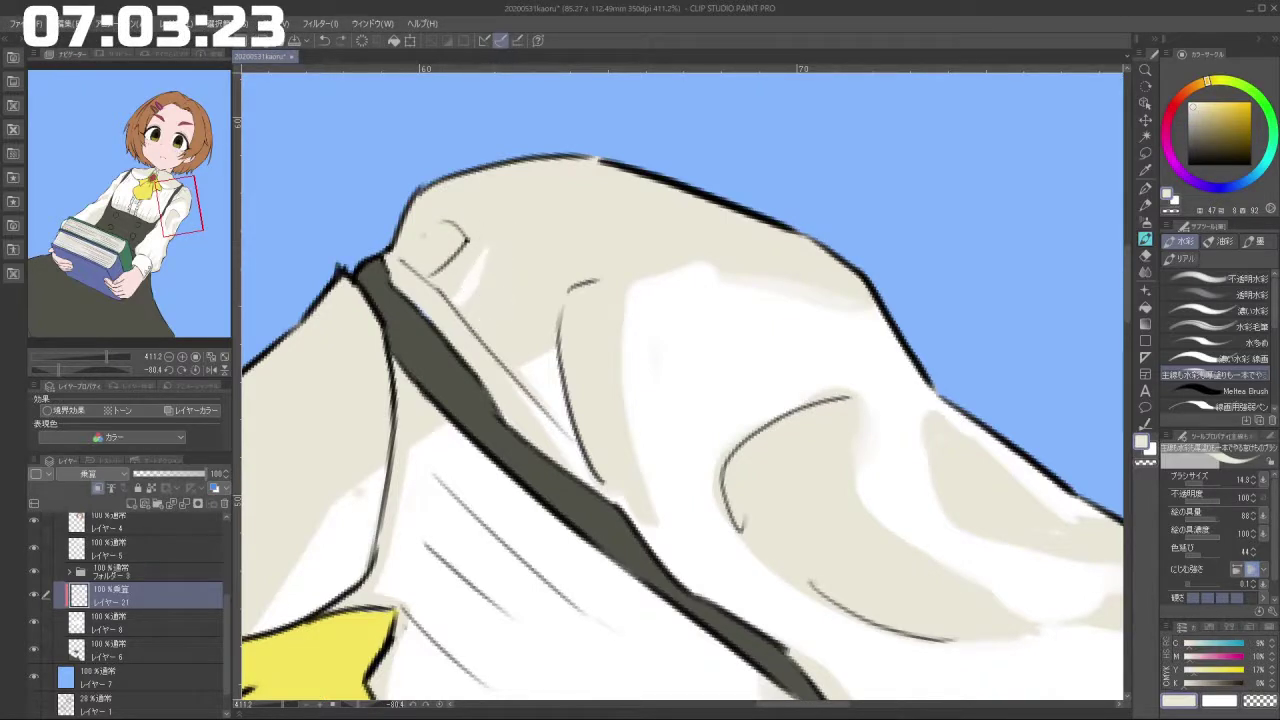
{"action": "mouse_move", "coordinate": [493, 319]}
{"action": "left_mouse_down"}
{"action": "mouse_move", "coordinate": [493, 569]}
{"action": "mouse_move", "coordinate": [657, 566]}
{"action": "mouse_move", "coordinate": [729, 549]}
{"action": "mouse_move", "coordinate": [823, 453]}
{"action": "left_mouse_up"}
{"action": "mouse_move", "coordinate": [888, 527]}
{"action": "left_mouse_down"}
{"action": "mouse_move", "coordinate": [790, 527]}
{"action": "mouse_move", "coordinate": [823, 278]}
{"action": "left_mouse_up"}
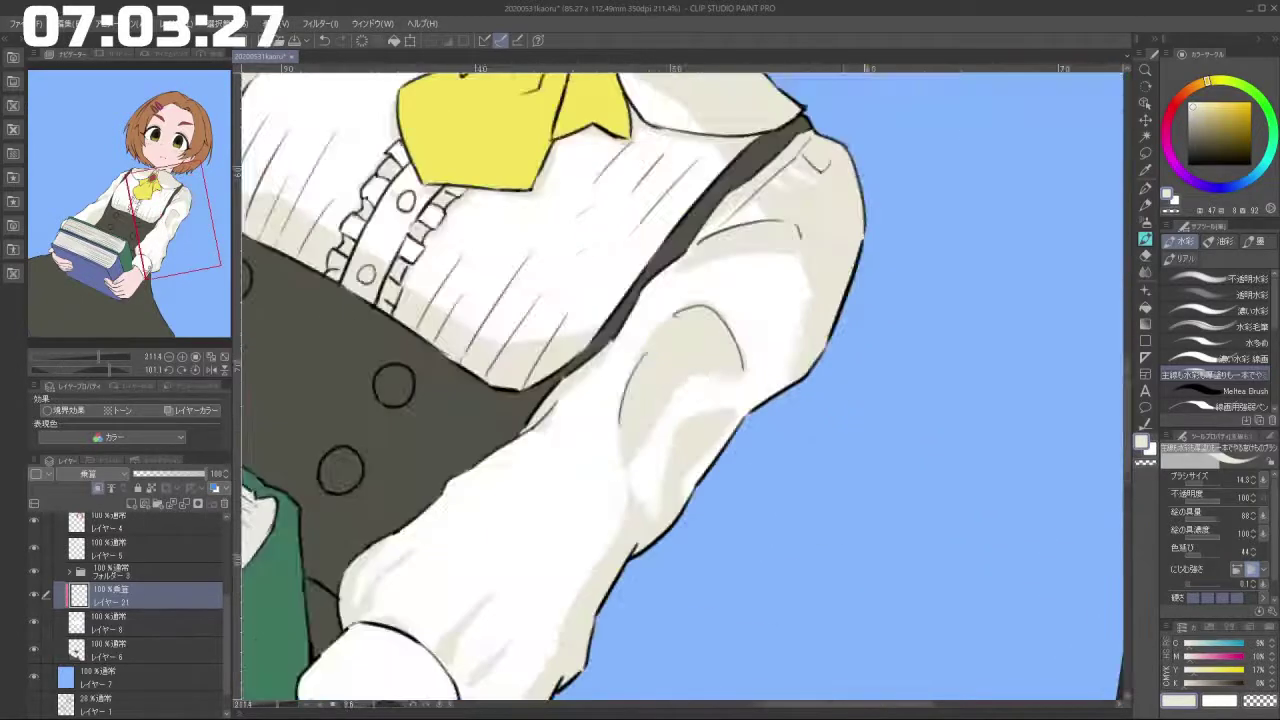
Refine the shadow beside the placket frill and shade the pleats along the blouse's lower edge, reducing the brush to 7.3.
{"action": "mouse_move", "coordinate": [385, 525]}
{"action": "left_mouse_down"}
{"action": "mouse_move", "coordinate": [489, 637]}
{"action": "mouse_move", "coordinate": [546, 655]}
{"action": "left_mouse_up"}
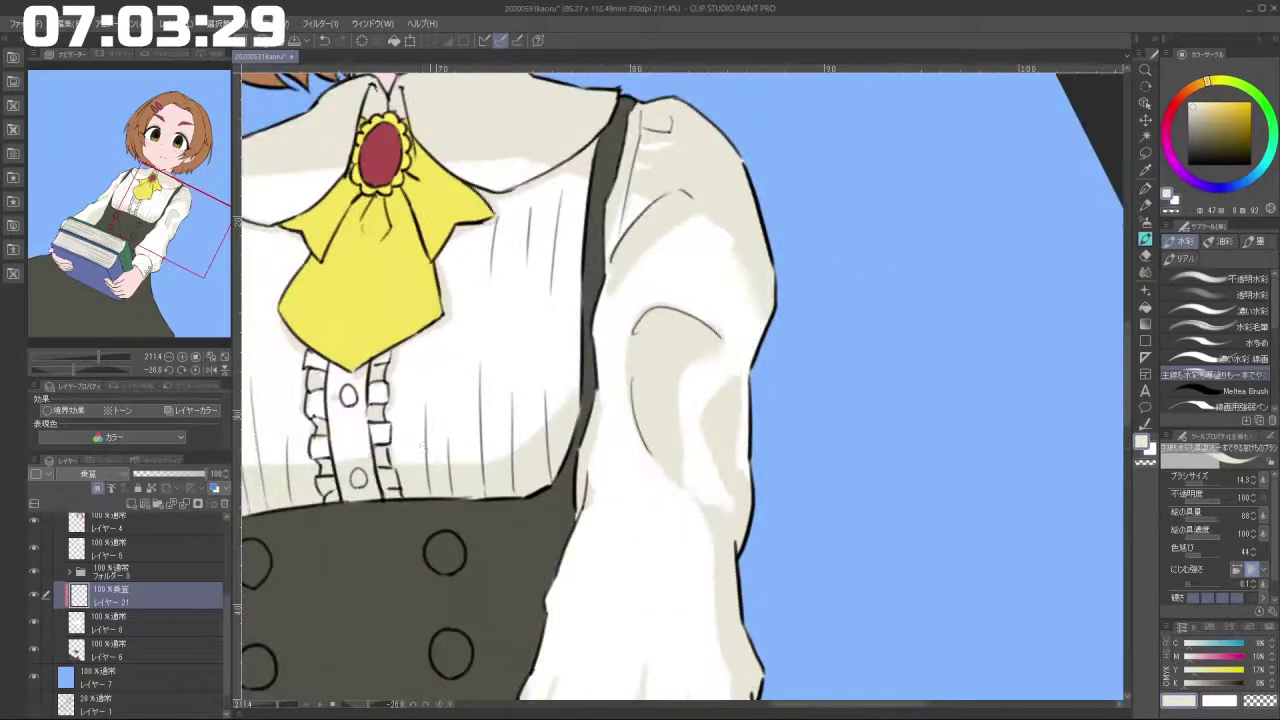
{"action": "left_click_drag", "start_coordinate": [424, 447], "coordinate": [500, 447]}
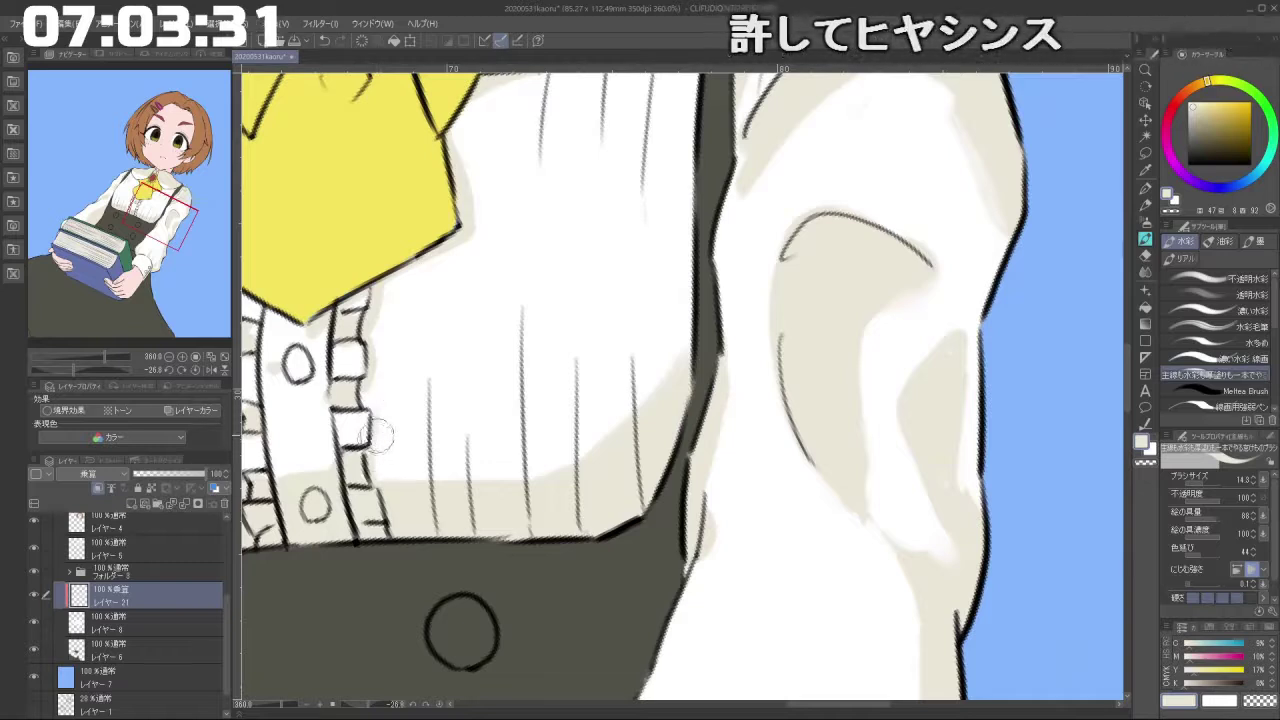
{"action": "left_click_drag", "start_coordinate": [377, 427], "coordinate": [382, 484]}
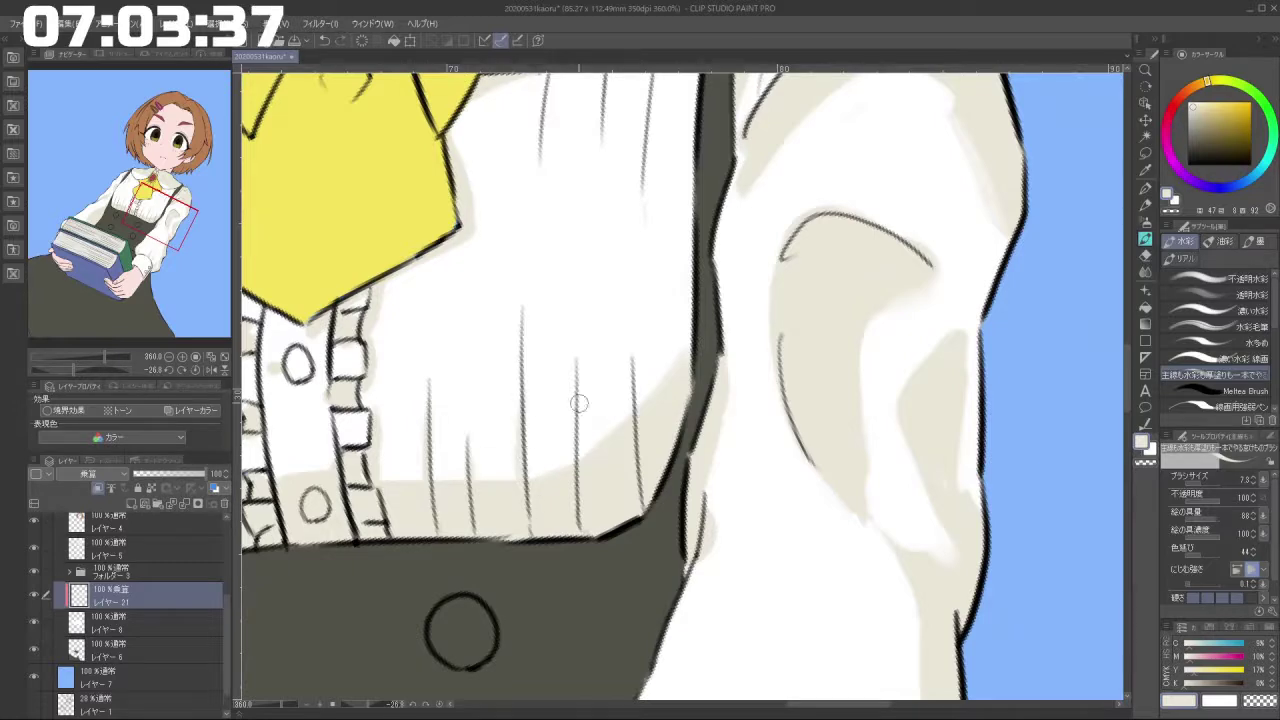
{"action": "mouse_move", "coordinate": [612, 468]}
{"action": "left_mouse_down"}
{"action": "mouse_move", "coordinate": [540, 470]}
{"action": "mouse_move", "coordinate": [800, 550]}
{"action": "mouse_move", "coordinate": [852, 481]}
{"action": "mouse_move", "coordinate": [852, 361]}
{"action": "mouse_move", "coordinate": [765, 237]}
{"action": "left_mouse_up"}
{"action": "left_click_drag", "start_coordinate": [667, 424], "coordinate": [669, 464]}
{"action": "left_click_drag", "start_coordinate": [663, 392], "coordinate": [668, 467]}
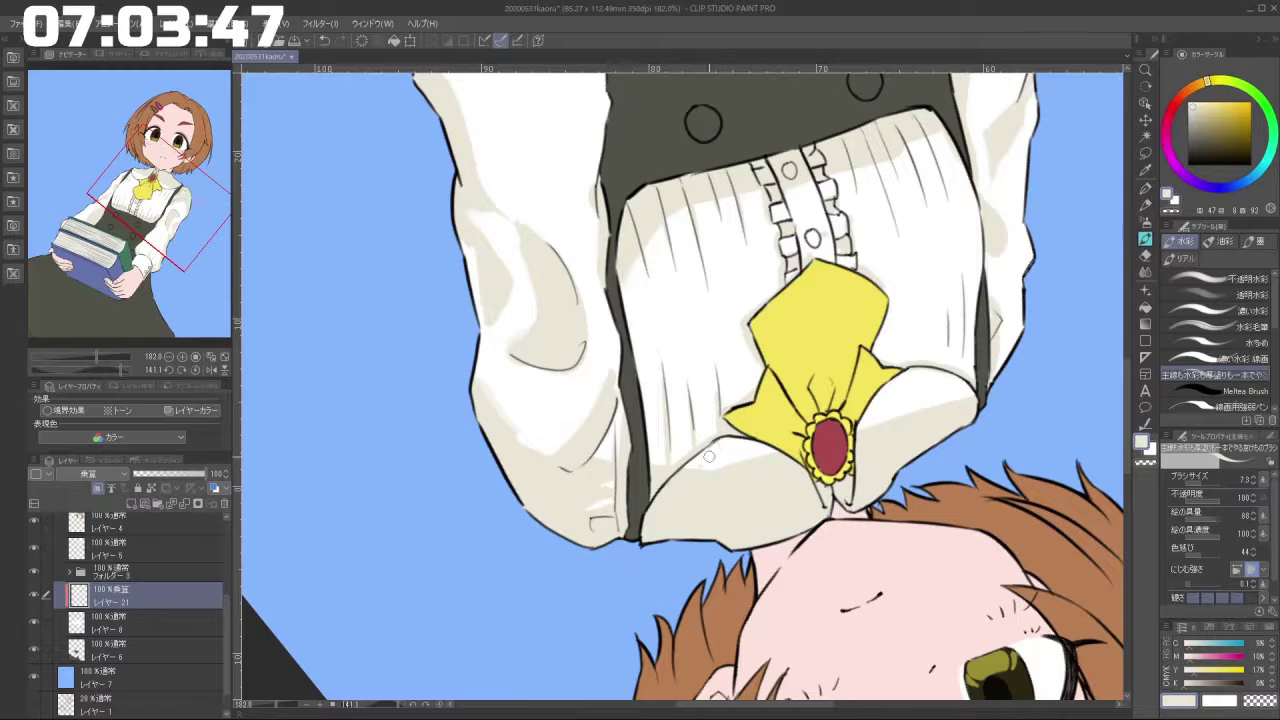
Review the blouse and sleeve shading up close and over the whole figure from several rotations.
{"action": "left_click_drag", "start_coordinate": [713, 444], "coordinate": [680, 310]}
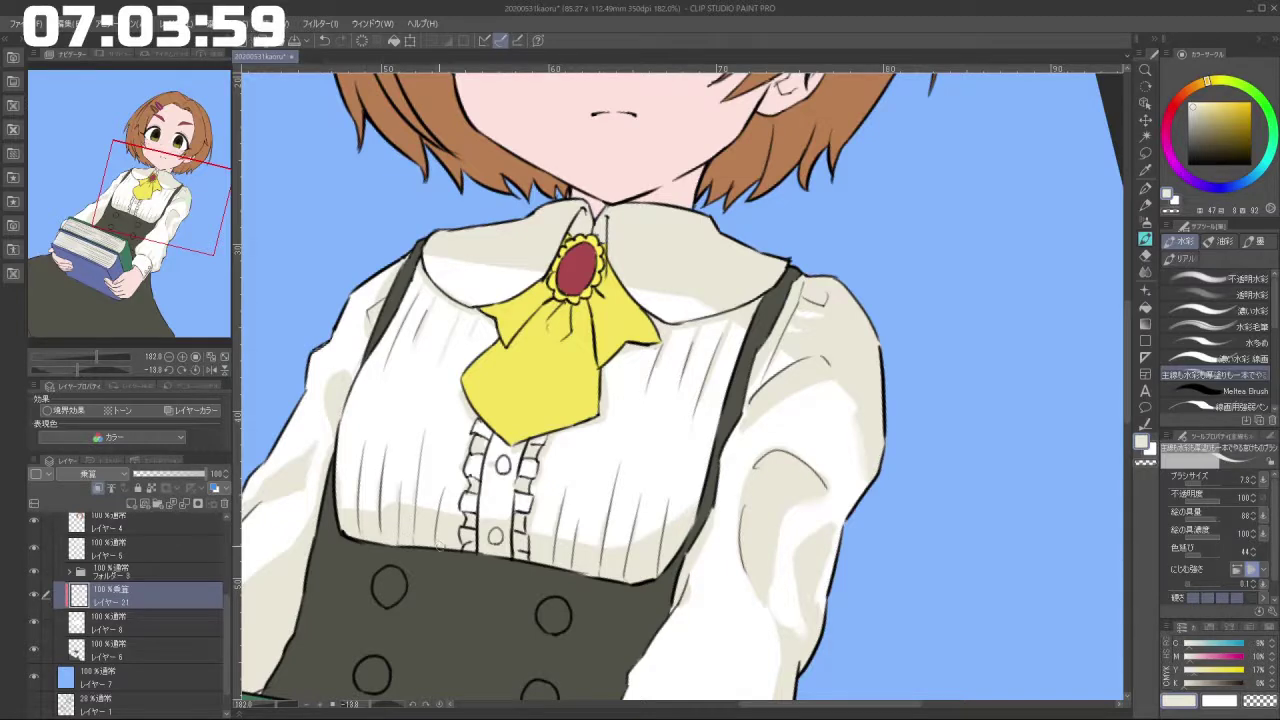
{"action": "scroll", "coordinate": [590, 480], "scroll_direction": "down", "scroll_amount": 4}
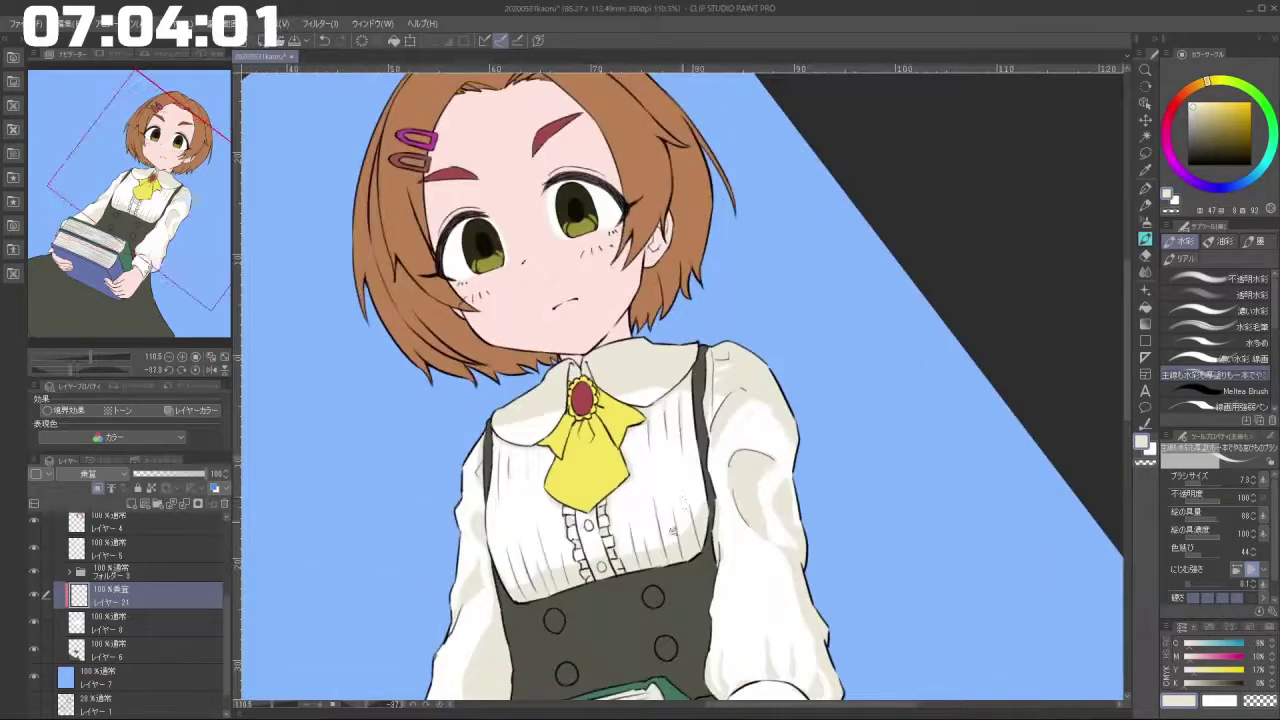
{"action": "scroll", "coordinate": [635, 400], "scroll_direction": "down", "scroll_amount": 4}
{"action": "scroll", "coordinate": [634, 398], "scroll_direction": "up", "scroll_amount": 5}
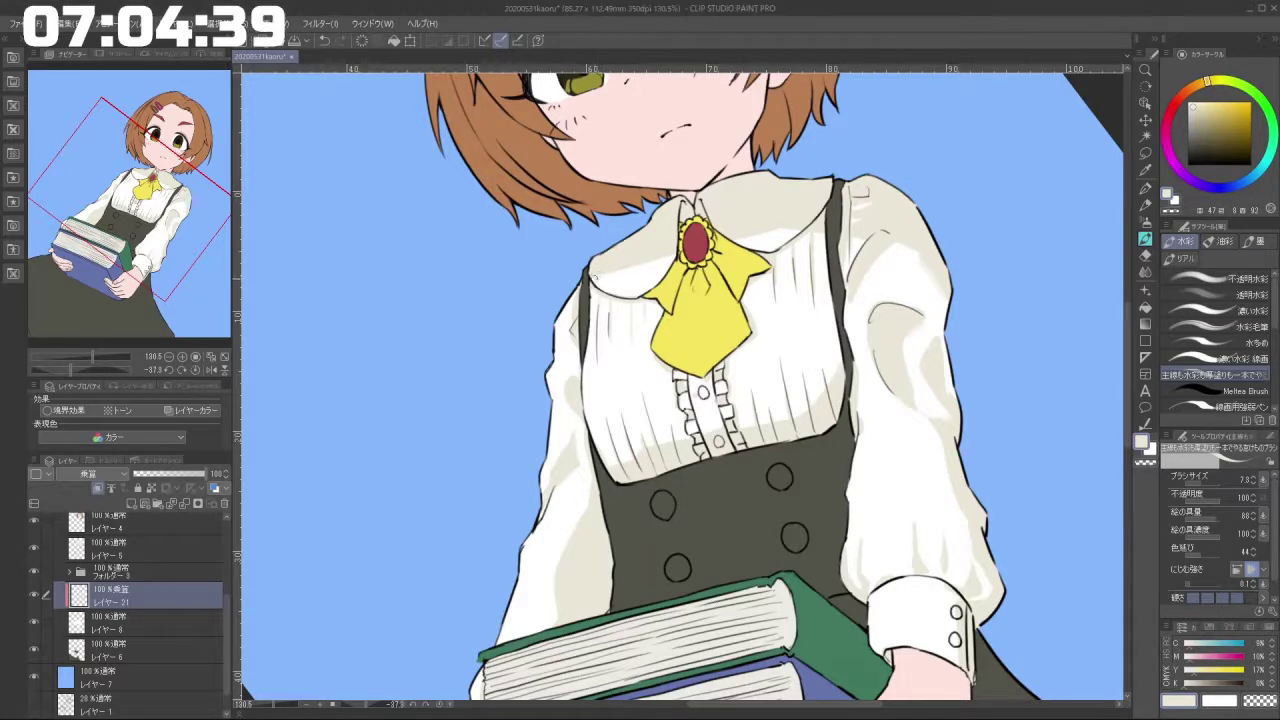
{"action": "left_click_drag", "start_coordinate": [547, 571], "coordinate": [694, 617]}
{"action": "left_click_drag", "start_coordinate": [760, 405], "coordinate": [601, 531]}
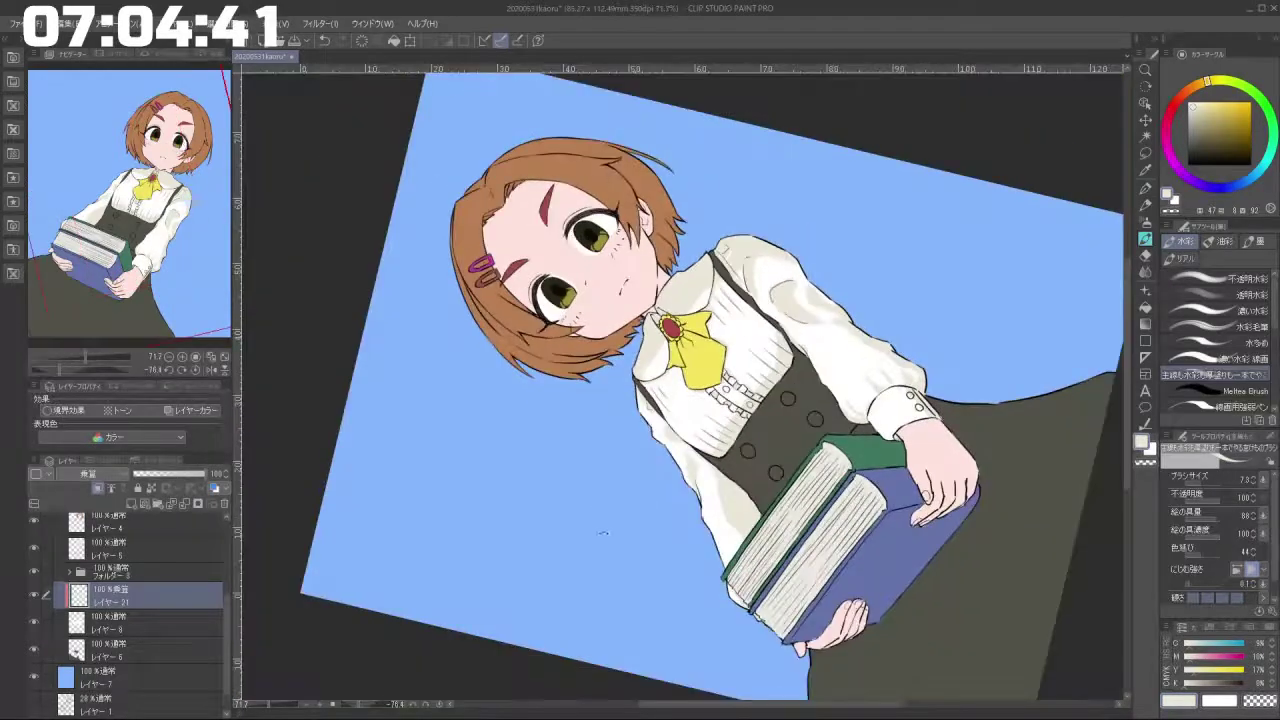
{"action": "left_click_drag", "start_coordinate": [658, 635], "coordinate": [502, 471]}
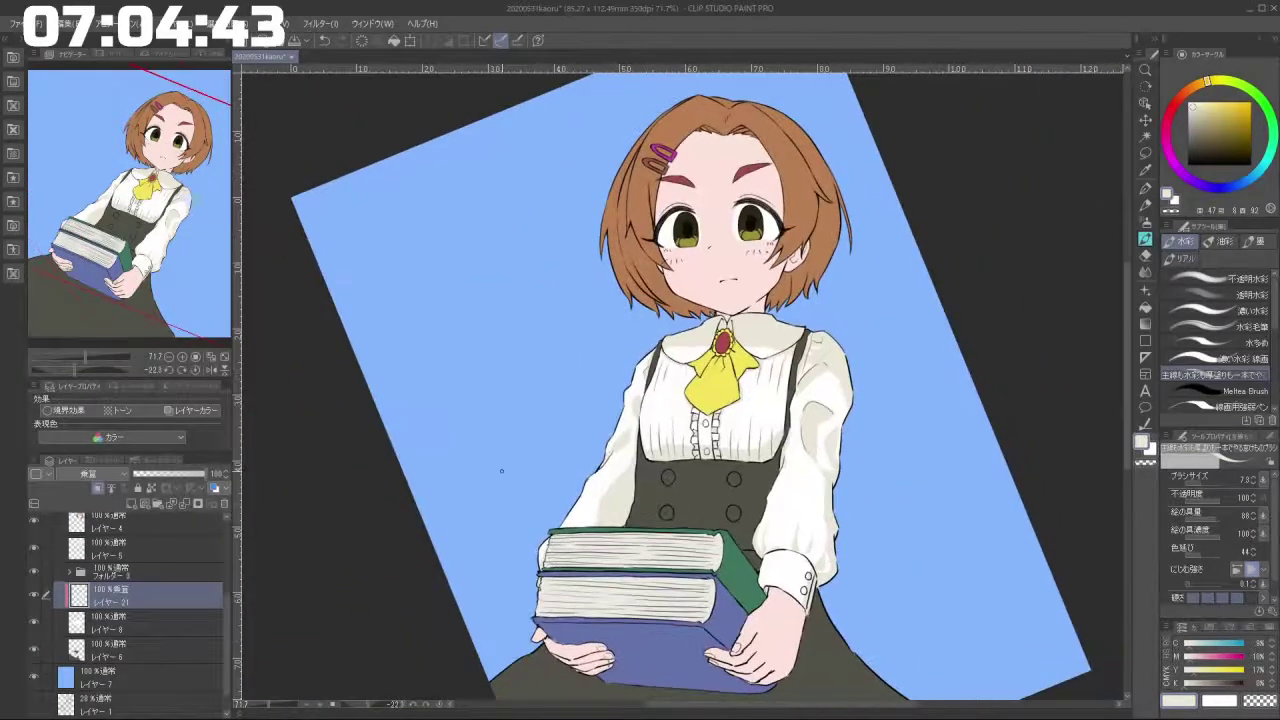
Add a new layer clipped to the hair base レイヤー 4 and set its blend mode to 乗算 (multiply).
{"action": "left_click_drag", "start_coordinate": [226, 619], "coordinate": [223, 591]}
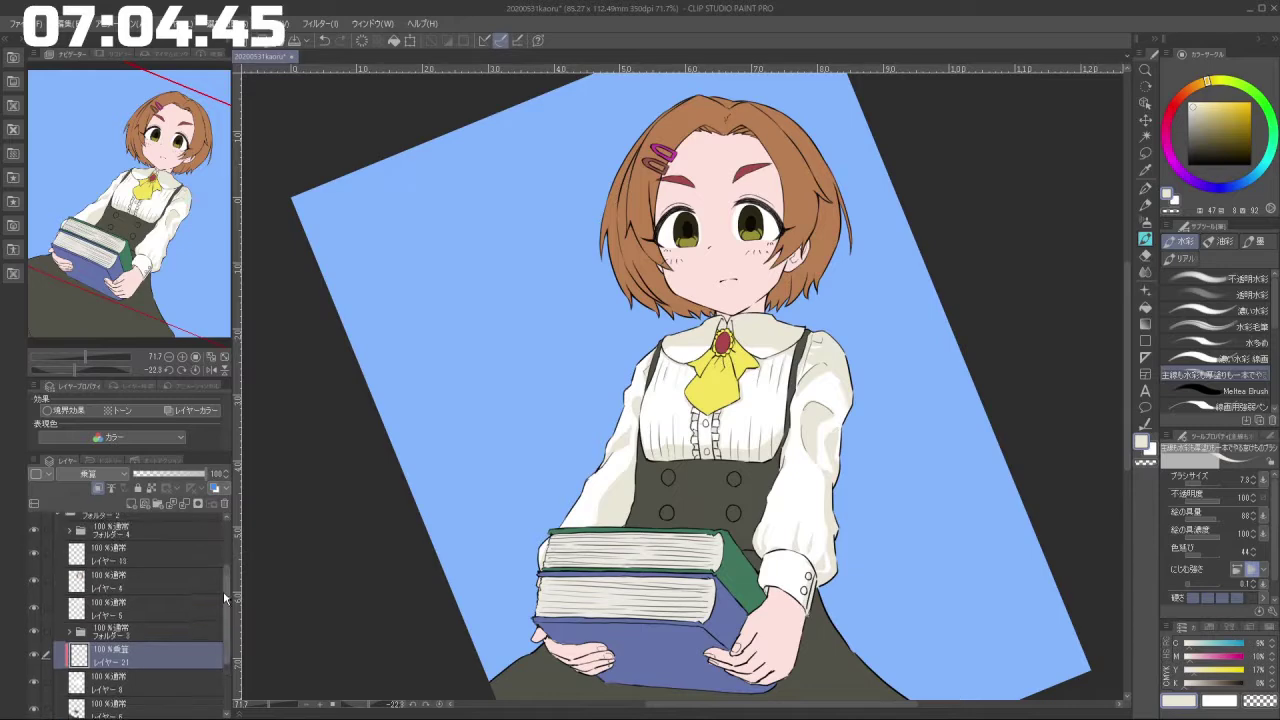
{"action": "left_click", "coordinate": [190, 580]}
{"action": "left_click", "coordinate": [131, 503]}
{"action": "left_click", "coordinate": [112, 474]}
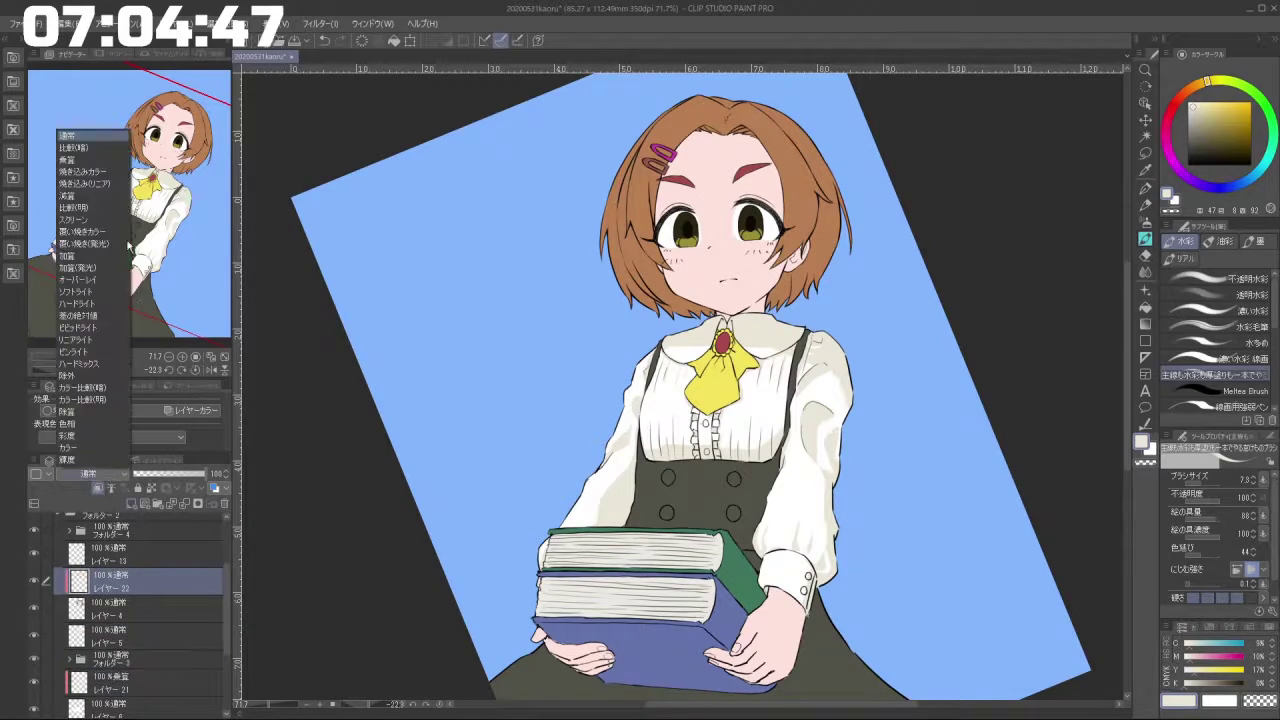
{"action": "left_click", "coordinate": [108, 160]}
Paint the first pale beige shadows on the hair around the hairclips, redoing the opening stroke and enlarging the brush to 45.2.
{"action": "scroll", "coordinate": [718, 226], "scroll_direction": "up", "scroll_amount": 4}
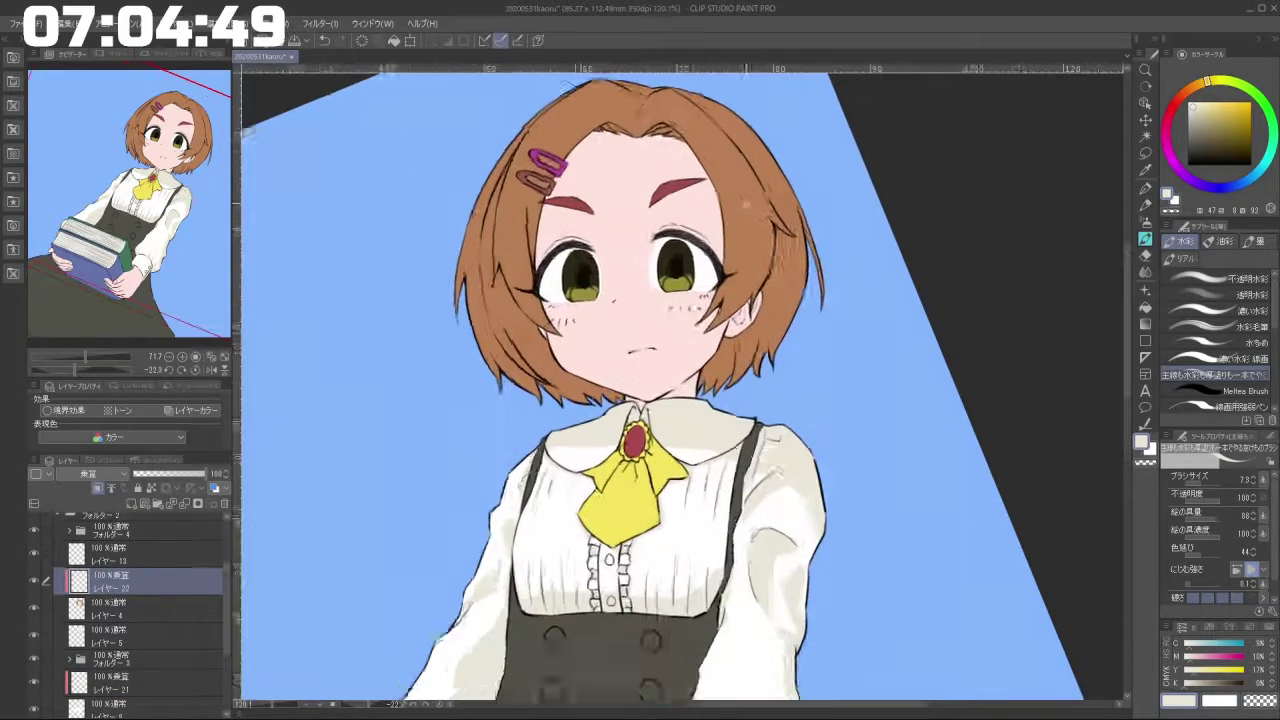
{"action": "left_click_drag", "start_coordinate": [718, 226], "coordinate": [732, 226]}
{"action": "left_click_drag", "start_coordinate": [797, 393], "coordinate": [722, 390]}
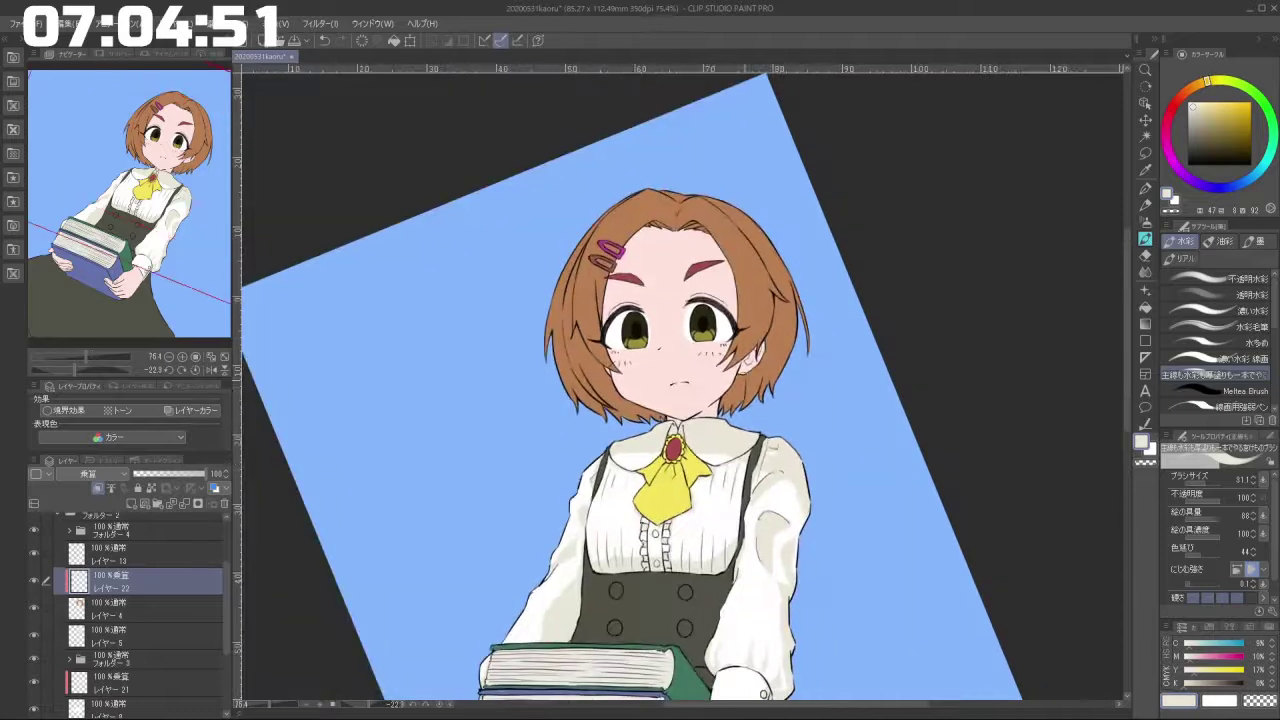
{"action": "mouse_move", "coordinate": [685, 232]}
{"action": "left_mouse_down"}
{"action": "mouse_move", "coordinate": [633, 240]}
{"action": "mouse_move", "coordinate": [701, 231]}
{"action": "left_mouse_up"}
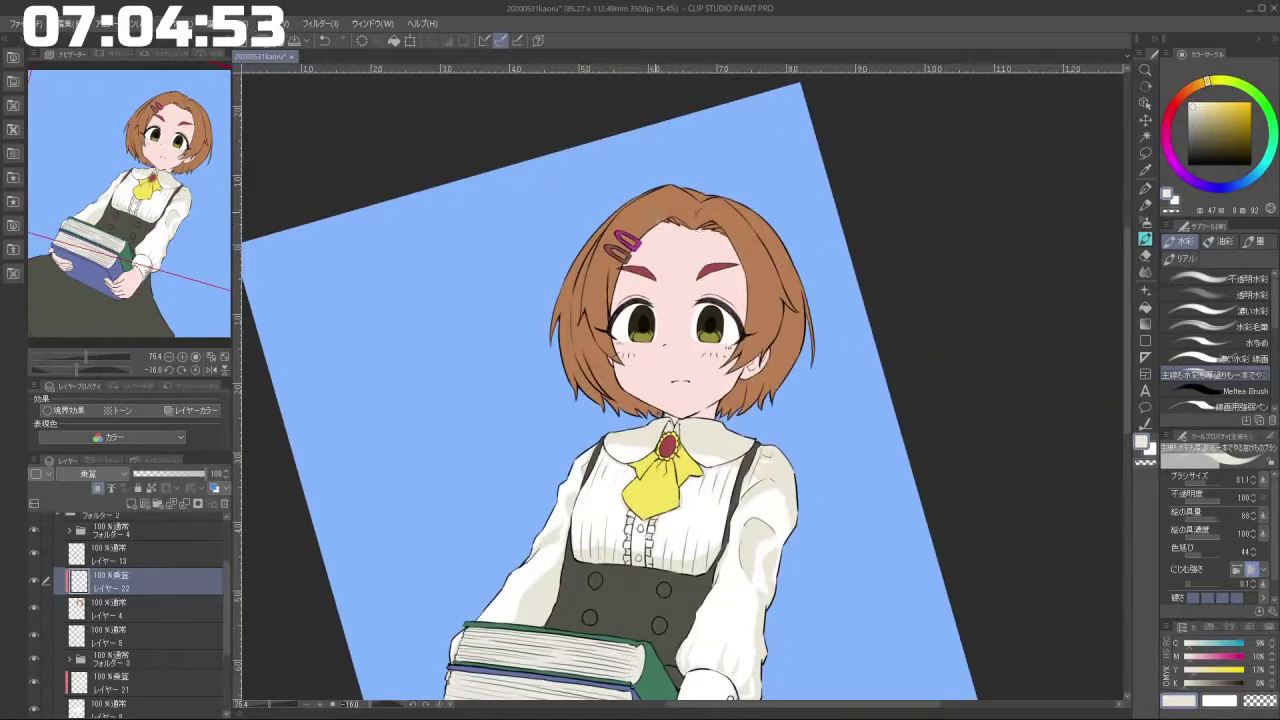
{"action": "key", "text": "ctrl+z"}
{"action": "mouse_move", "coordinate": [608, 268]}
{"action": "left_mouse_down"}
{"action": "mouse_move", "coordinate": [603, 374]}
{"action": "mouse_move", "coordinate": [607, 394]}
{"action": "mouse_move", "coordinate": [635, 409]}
{"action": "left_mouse_up"}
{"action": "left_click_drag", "start_coordinate": [590, 300], "coordinate": [596, 341]}
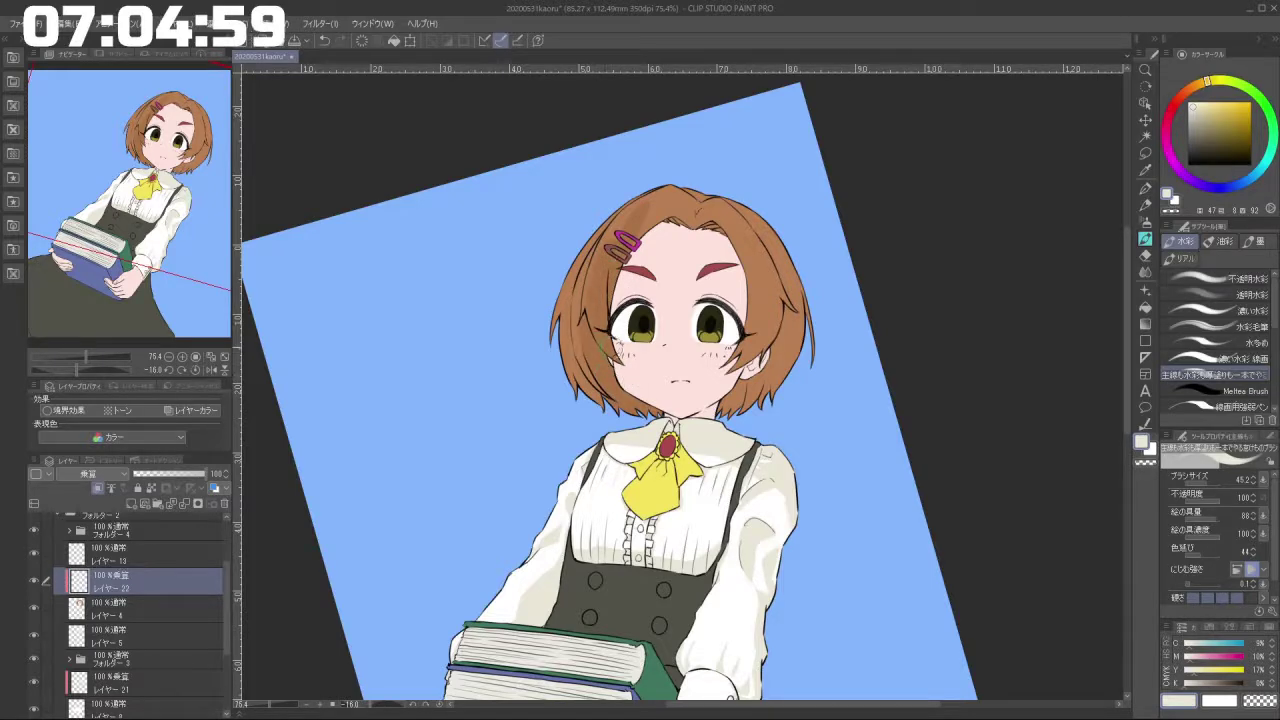
{"action": "mouse_move", "coordinate": [614, 367]}
{"action": "left_mouse_down"}
{"action": "mouse_move", "coordinate": [637, 439]}
{"action": "mouse_move", "coordinate": [682, 456]}
{"action": "mouse_move", "coordinate": [612, 393]}
{"action": "left_mouse_up"}
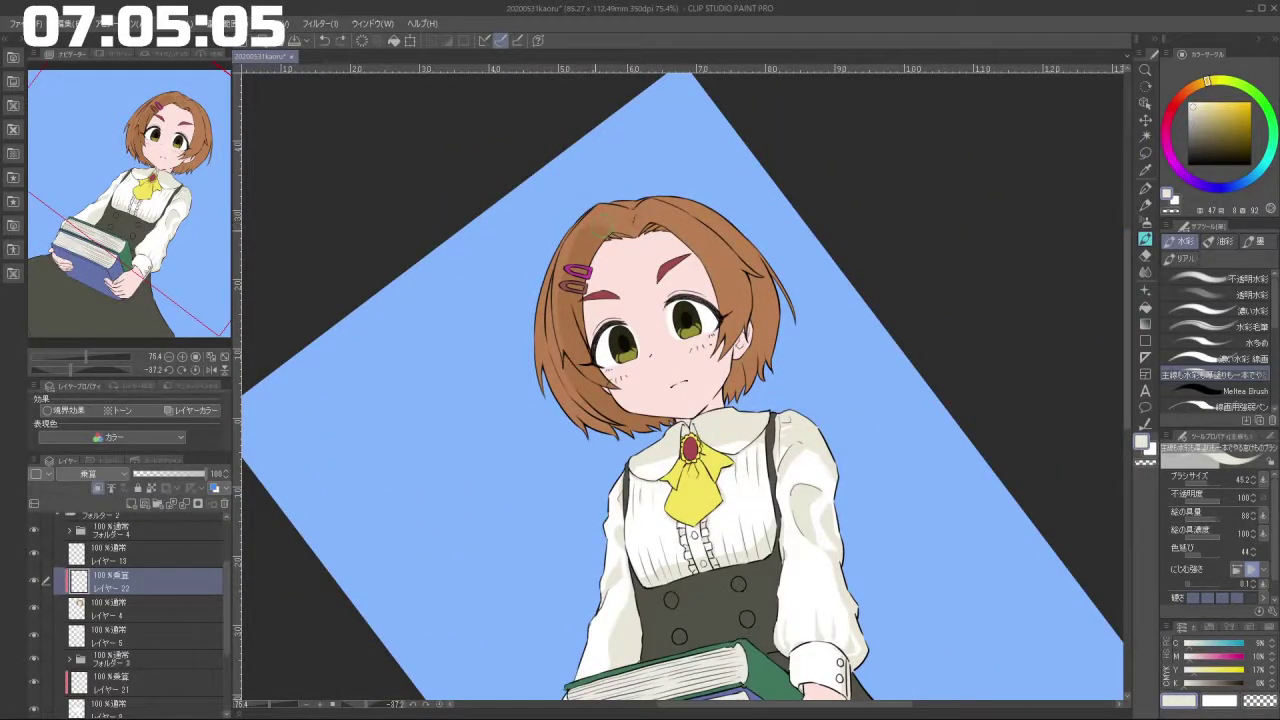
Undo the last hair stroke and repaint the shadow above the hairclips with a 112.5 brush, then reduce the brush to 29.8.
{"action": "left_click_drag", "start_coordinate": [594, 471], "coordinate": [680, 509]}
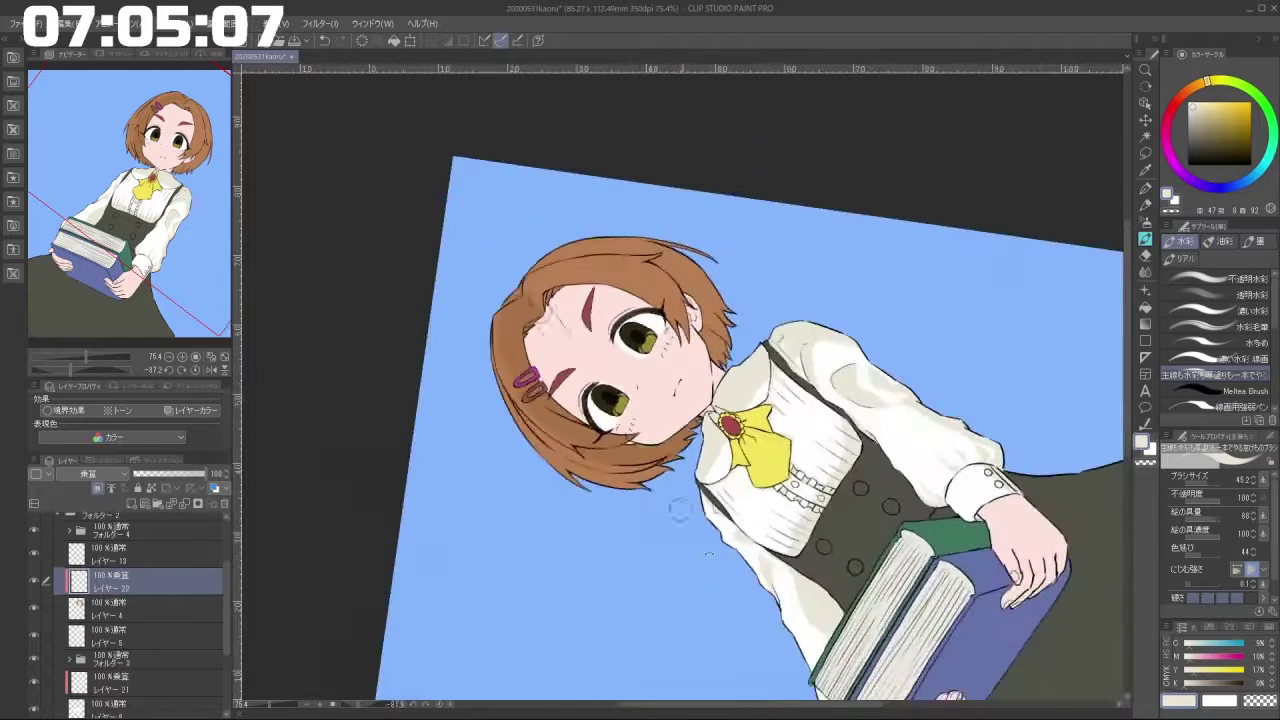
{"action": "key", "text": "ctrl+z"}
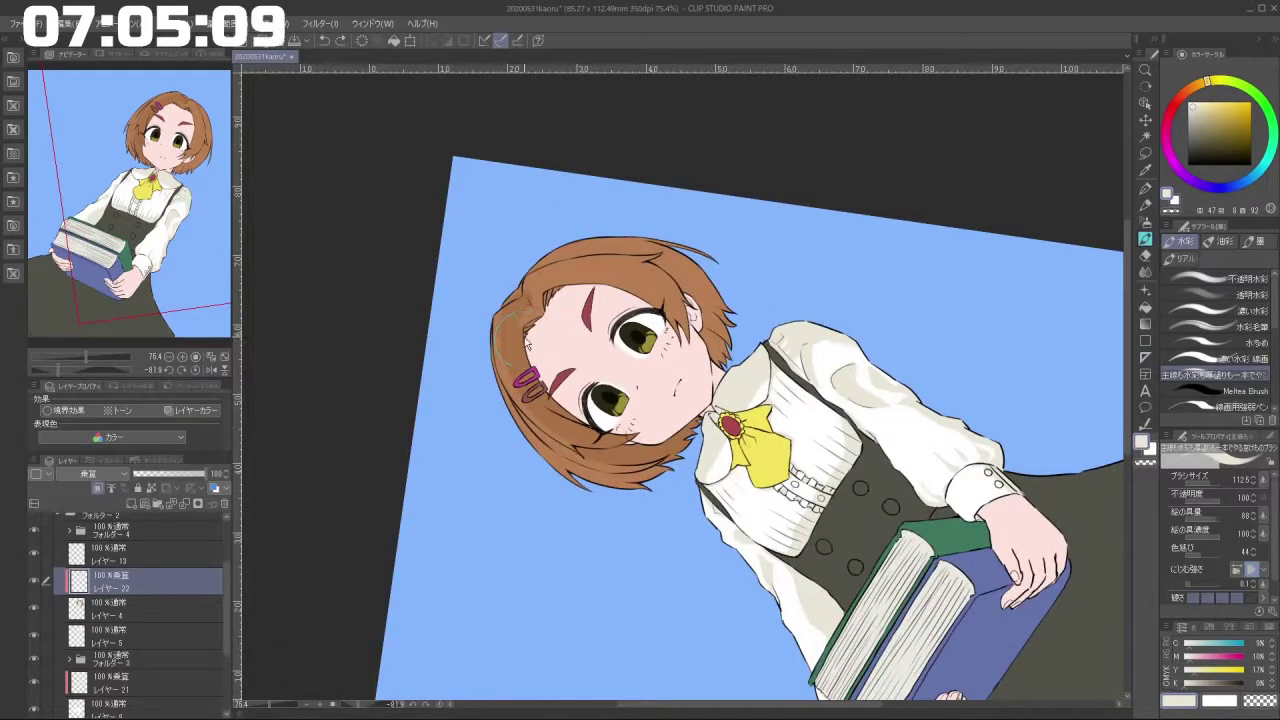
{"action": "mouse_move", "coordinate": [507, 333]}
{"action": "left_mouse_down"}
{"action": "mouse_move", "coordinate": [504, 311]}
{"action": "mouse_move", "coordinate": [522, 397]}
{"action": "mouse_move", "coordinate": [737, 538]}
{"action": "mouse_move", "coordinate": [842, 361]}
{"action": "left_mouse_up"}
{"action": "key", "text": "minus"}
{"action": "key", "text": "minus"}
{"action": "key", "text": "minus"}
{"action": "key", "text": "minus"}
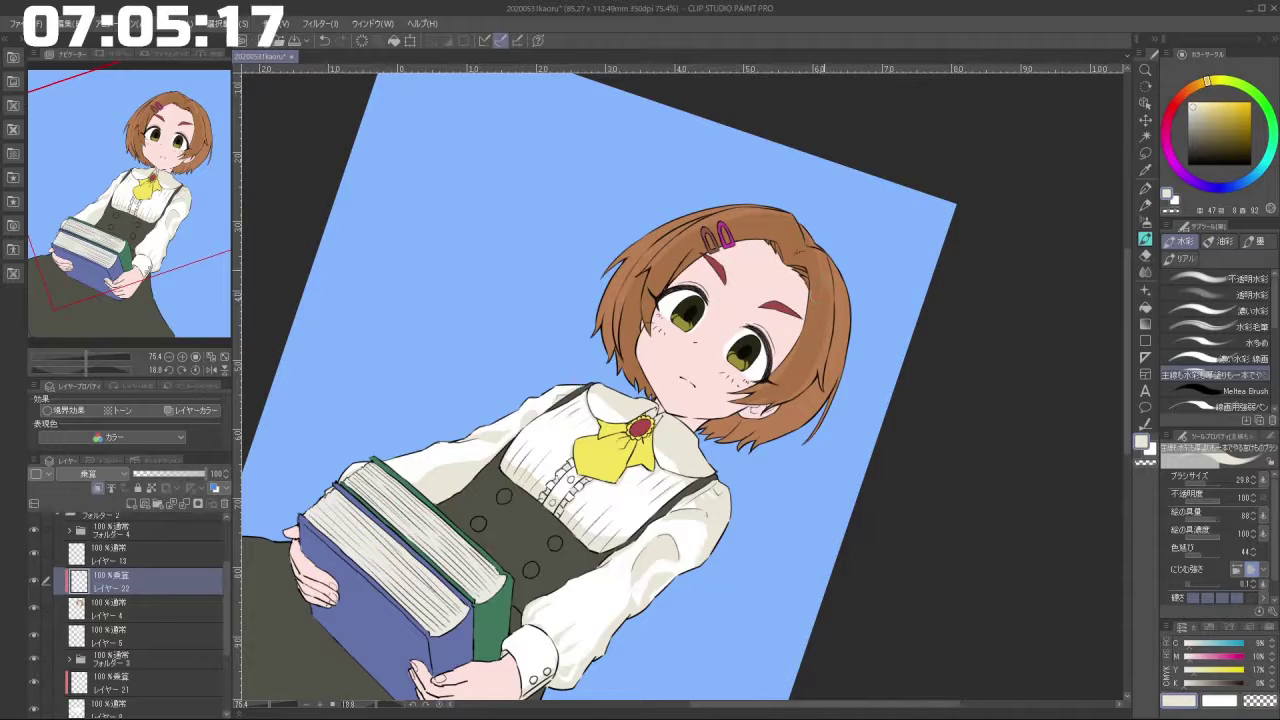
Shade the hair on the ear side and across the crown in pale beige with brush size 29.8, redoing one stroke.
{"action": "left_click_drag", "start_coordinate": [820, 310], "coordinate": [731, 238]}
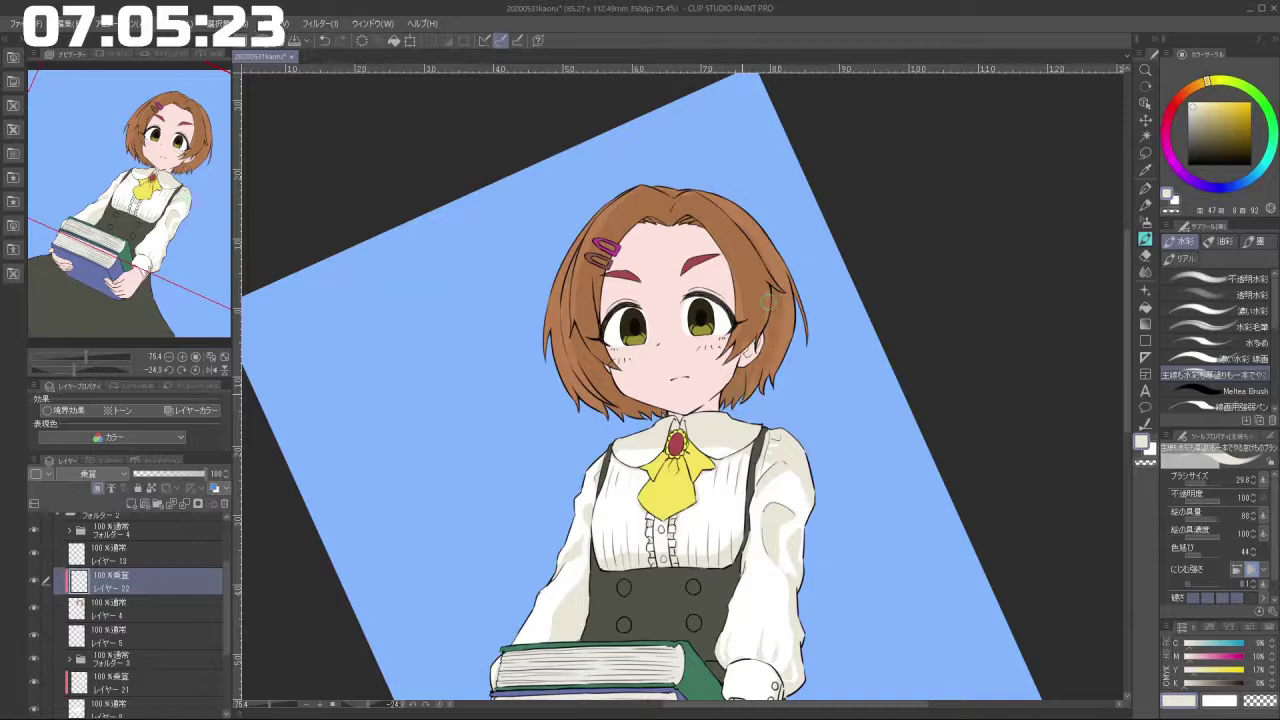
{"action": "left_click_drag", "start_coordinate": [755, 280], "coordinate": [557, 408]}
{"action": "key", "text": "ctrl+z"}
{"action": "left_click_drag", "start_coordinate": [516, 482], "coordinate": [527, 495]}
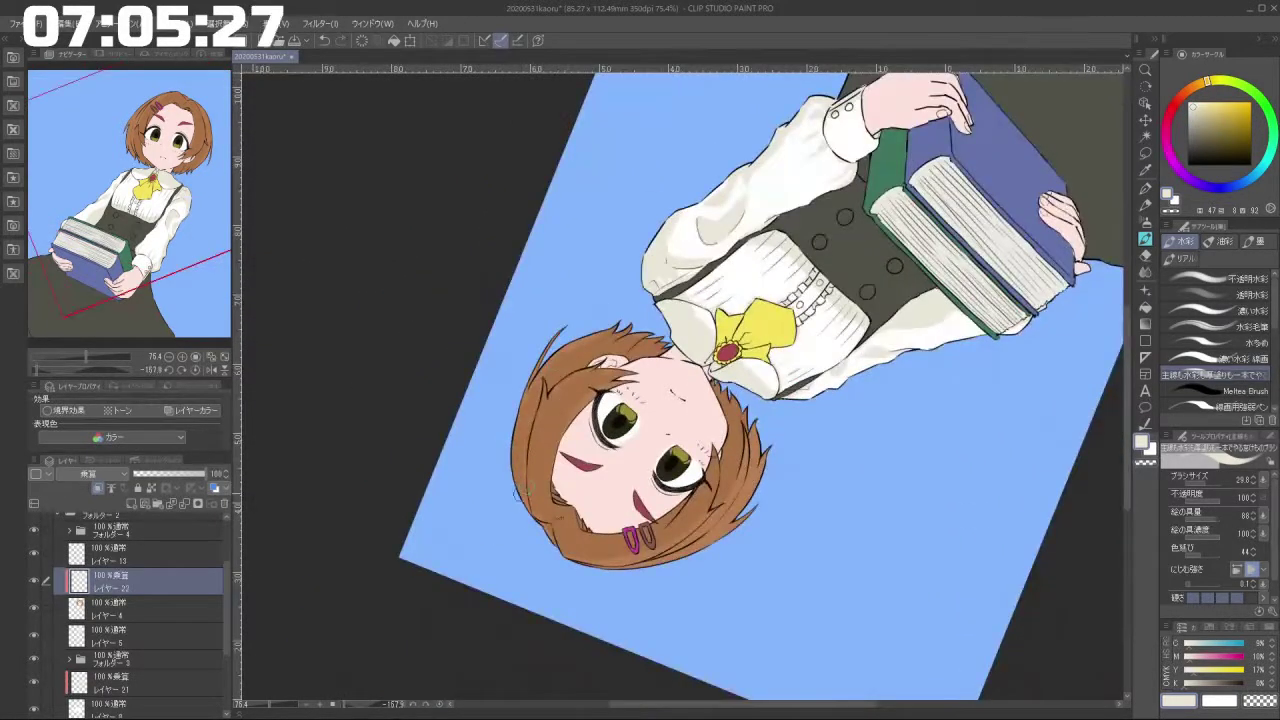
{"action": "left_click_drag", "start_coordinate": [748, 533], "coordinate": [842, 366]}
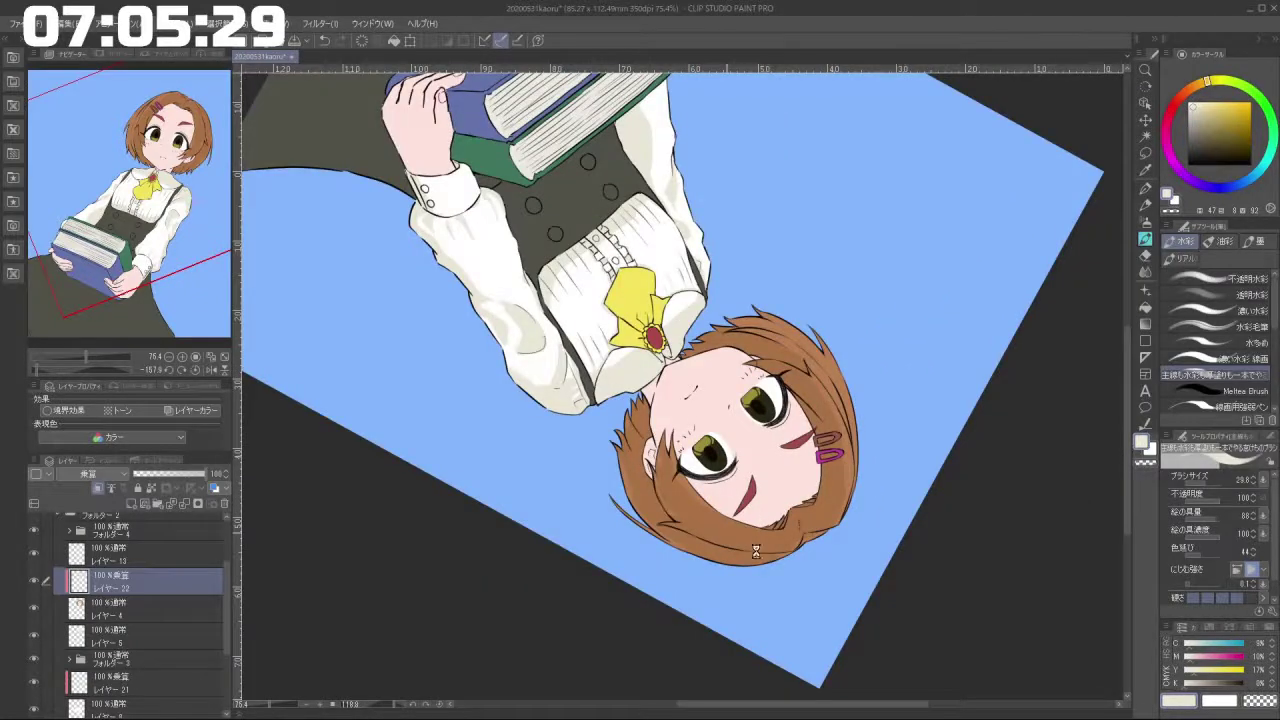
{"action": "left_click_drag", "start_coordinate": [831, 514], "coordinate": [876, 365]}
{"action": "left_click_drag", "start_coordinate": [750, 562], "coordinate": [905, 310]}
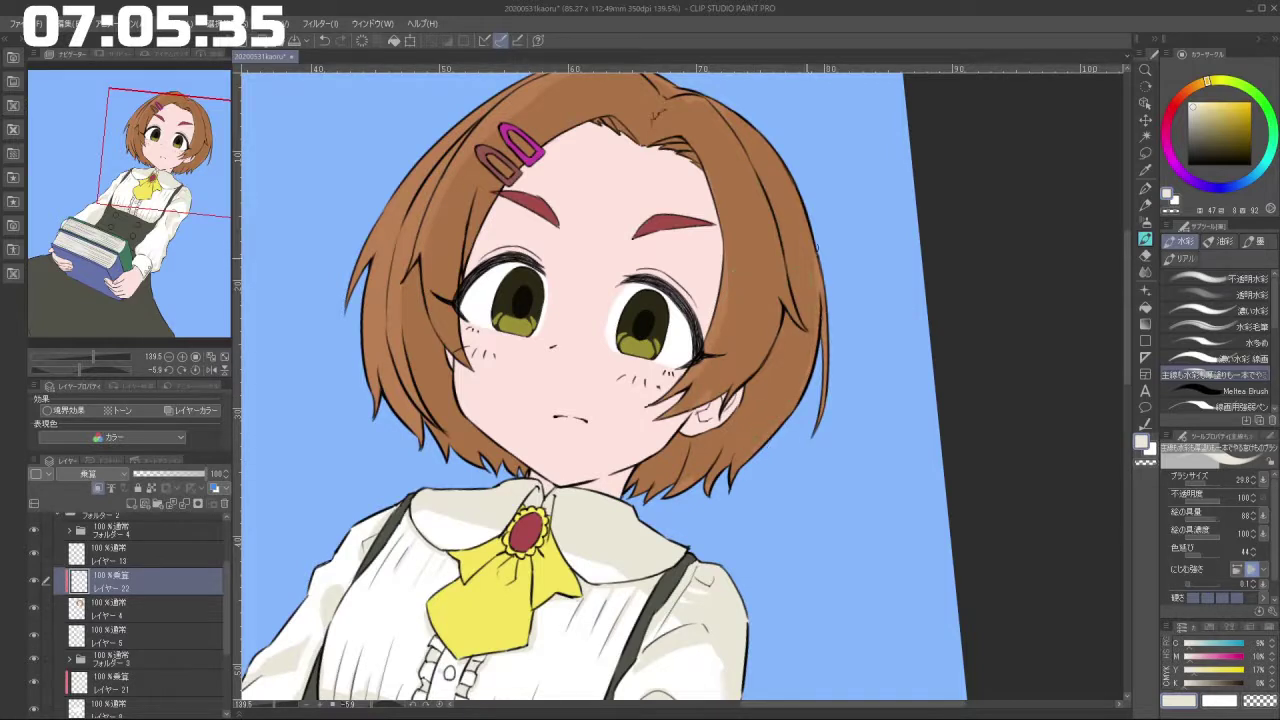
Recolour the painted hair shadows with a darker beige using an enlarged brush, locking transparent pixels only for this repaint.
{"action": "left_click", "coordinate": [1198, 107]}
{"action": "left_click_drag", "start_coordinate": [741, 178], "coordinate": [748, 312]}
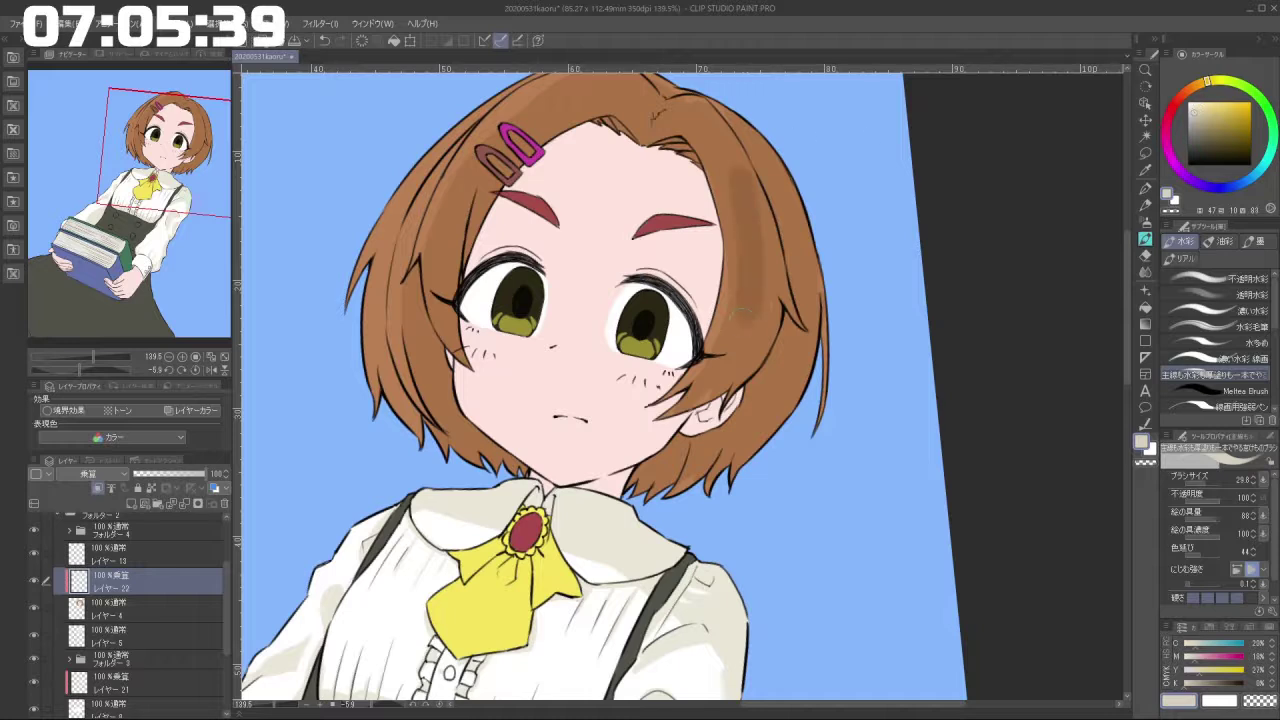
{"action": "key", "text": "ctrl+z"}
{"action": "left_click", "coordinate": [152, 488]}
{"action": "key", "text": "]"}
{"action": "key", "text": "]"}
{"action": "key", "text": "]"}
{"action": "key", "text": "]"}
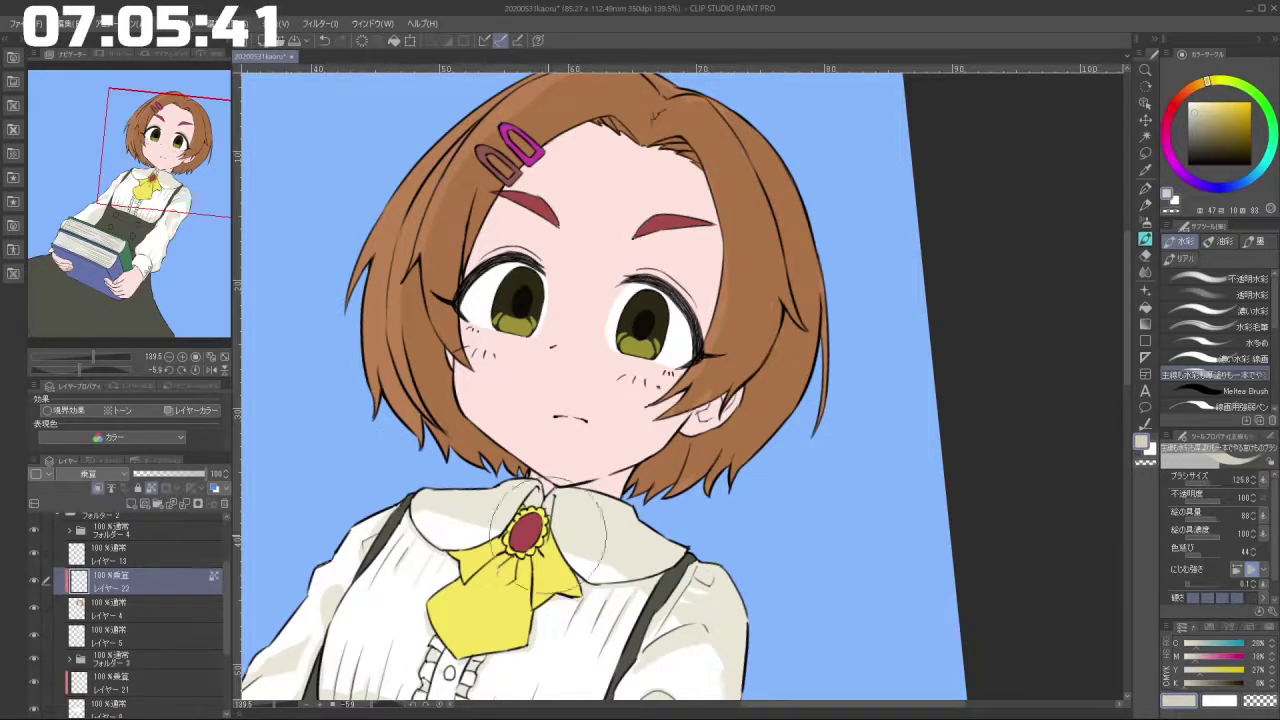
{"action": "mouse_move", "coordinate": [480, 445]}
{"action": "left_mouse_down"}
{"action": "mouse_move", "coordinate": [489, 481]}
{"action": "mouse_move", "coordinate": [547, 213]}
{"action": "mouse_move", "coordinate": [762, 107]}
{"action": "left_mouse_up"}
{"action": "left_click_drag", "start_coordinate": [740, 190], "coordinate": [790, 460]}
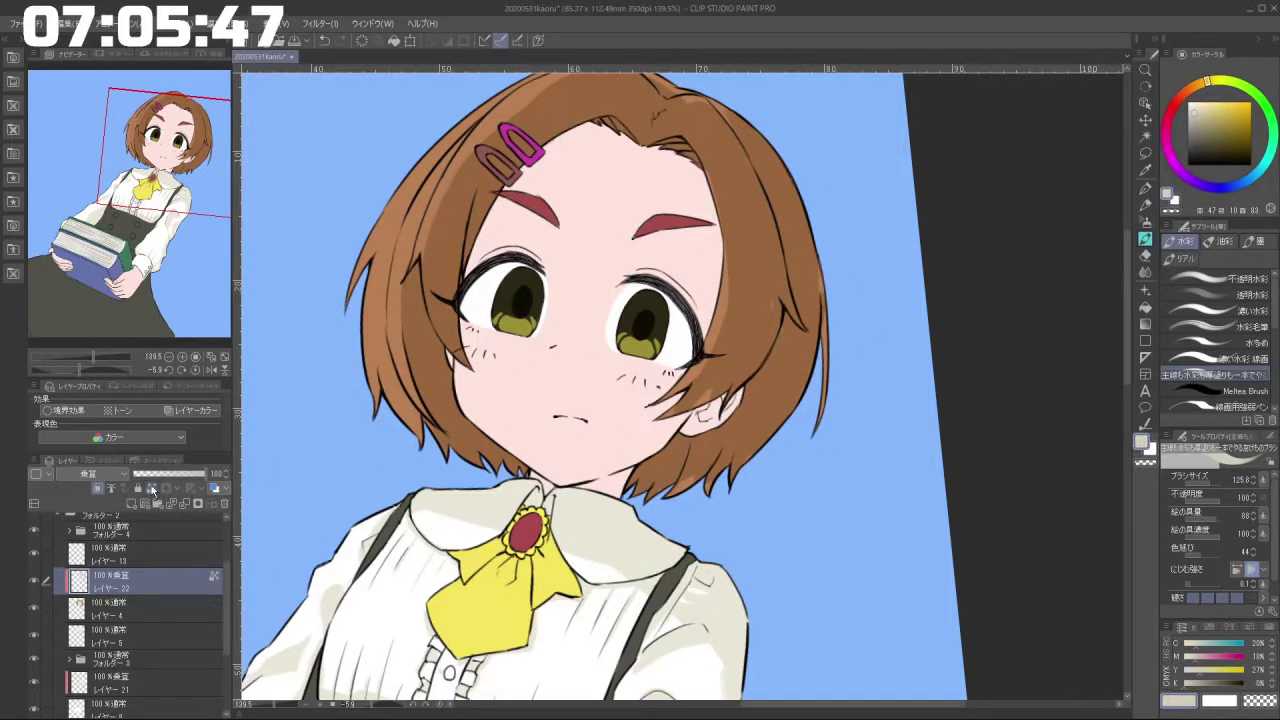
{"action": "left_click", "coordinate": [151, 488]}
Extend the darker shadow over the ear-side hair and around the crown with brush size 21.4.
{"action": "left_click_drag", "start_coordinate": [762, 385], "coordinate": [710, 391]}
{"action": "key", "text": "bracketleft"}
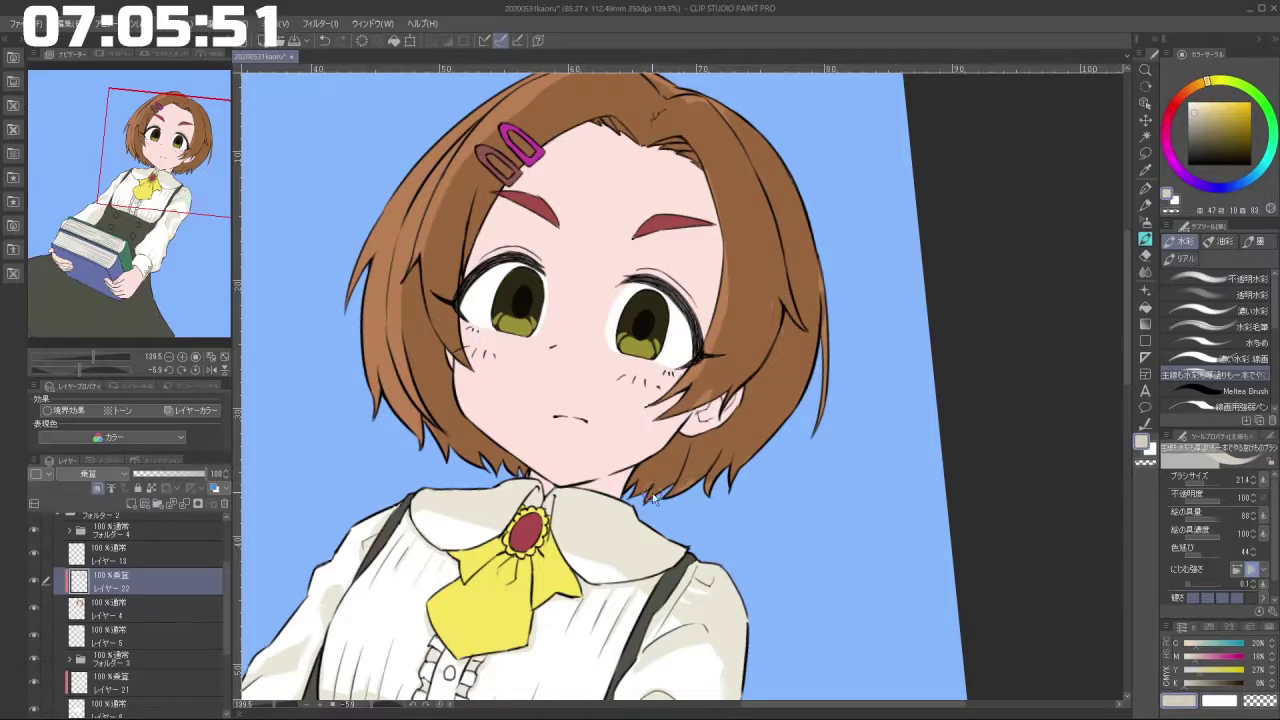
{"action": "scroll", "coordinate": [652, 498], "scroll_direction": "down", "scroll_amount": 3}
{"action": "left_click_drag", "start_coordinate": [650, 498], "coordinate": [791, 328]}
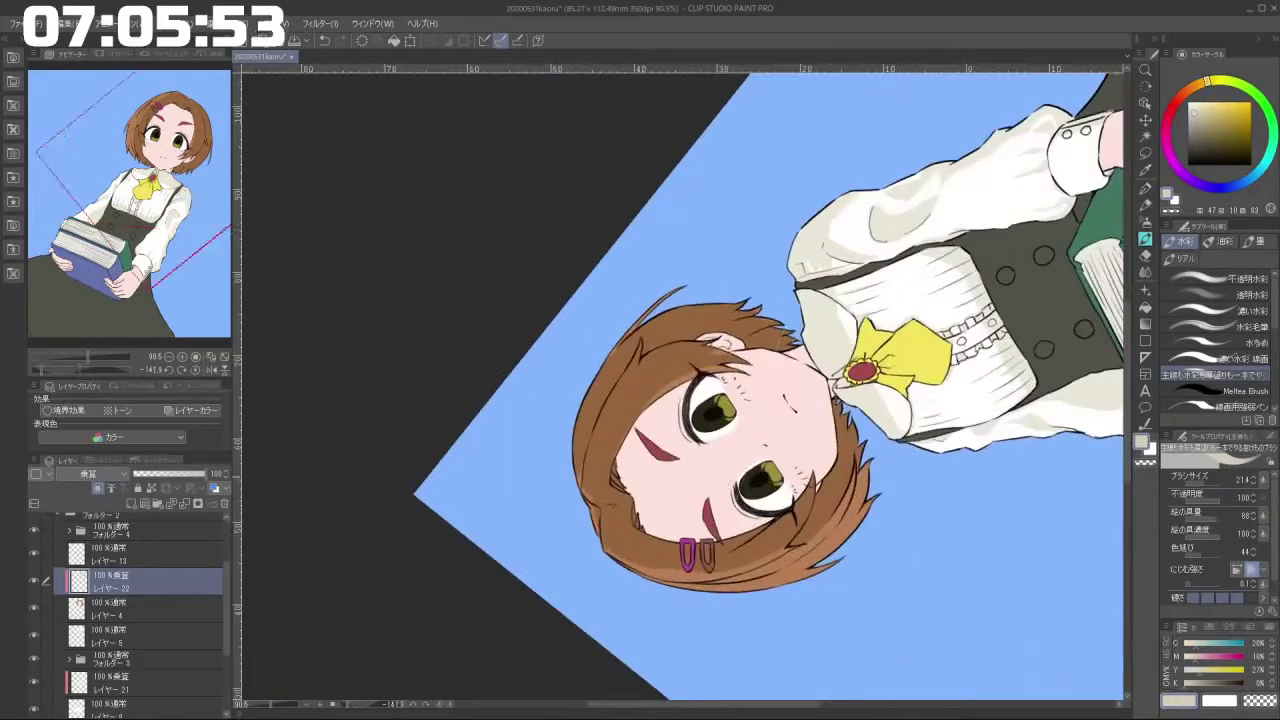
{"action": "left_click_drag", "start_coordinate": [591, 518], "coordinate": [782, 258]}
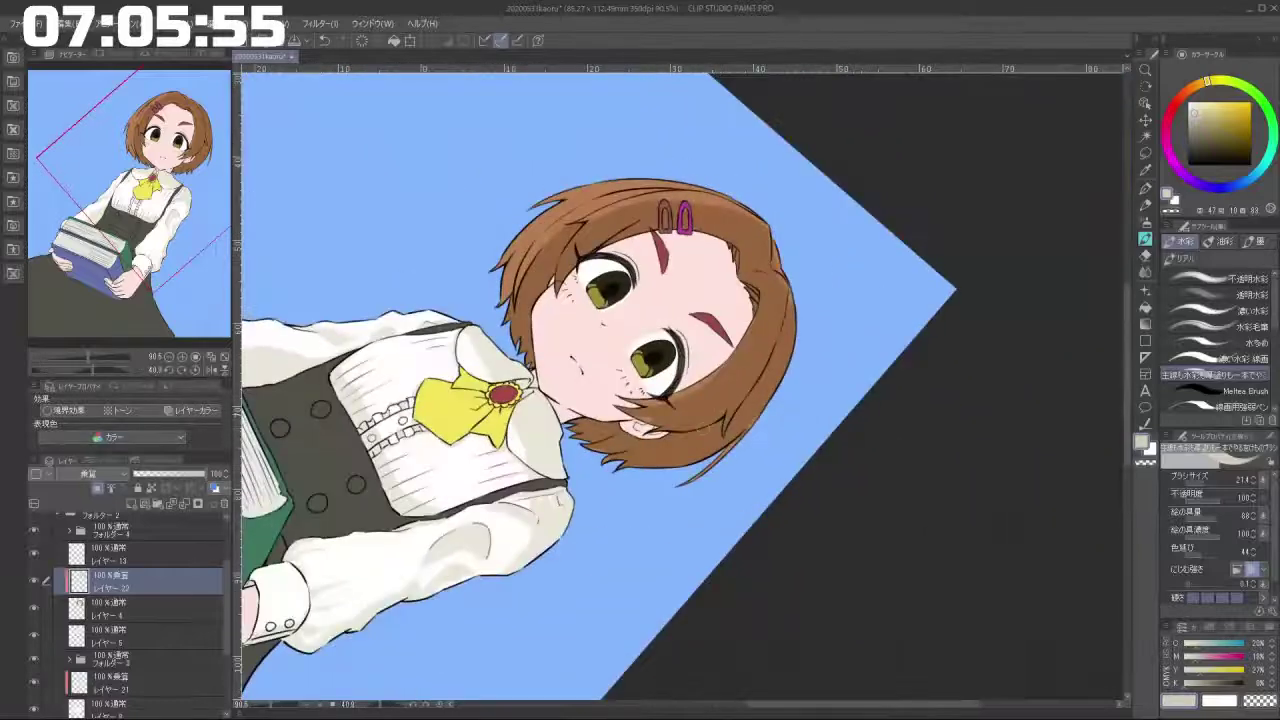
{"action": "left_click_drag", "start_coordinate": [703, 428], "coordinate": [728, 382]}
Erase the shadow along the lock in front of the ear with transparent colour at brush size 20.5, redoing the strokes.
{"action": "scroll", "coordinate": [707, 410], "scroll_direction": "up", "scroll_amount": 5}
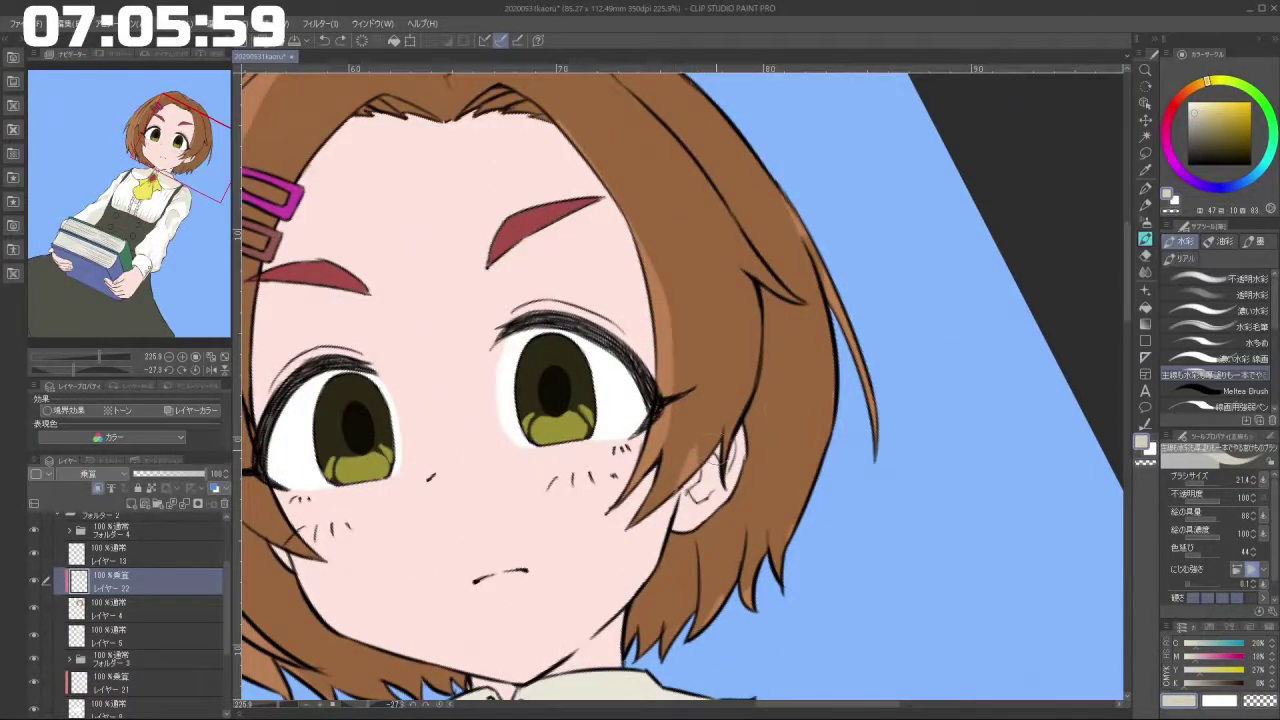
{"action": "left_click", "coordinate": [1151, 464]}
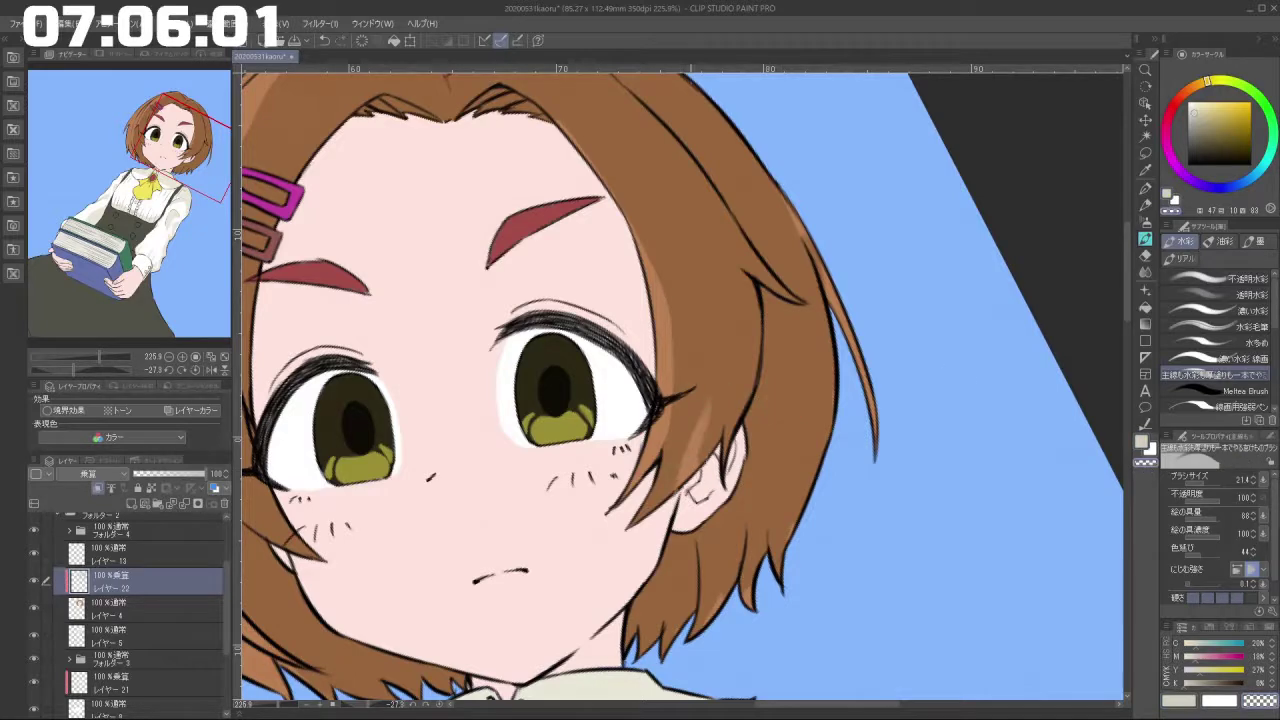
{"action": "scroll", "coordinate": [706, 473], "scroll_direction": "up", "scroll_amount": 3}
{"action": "key", "text": "ctrl+z"}
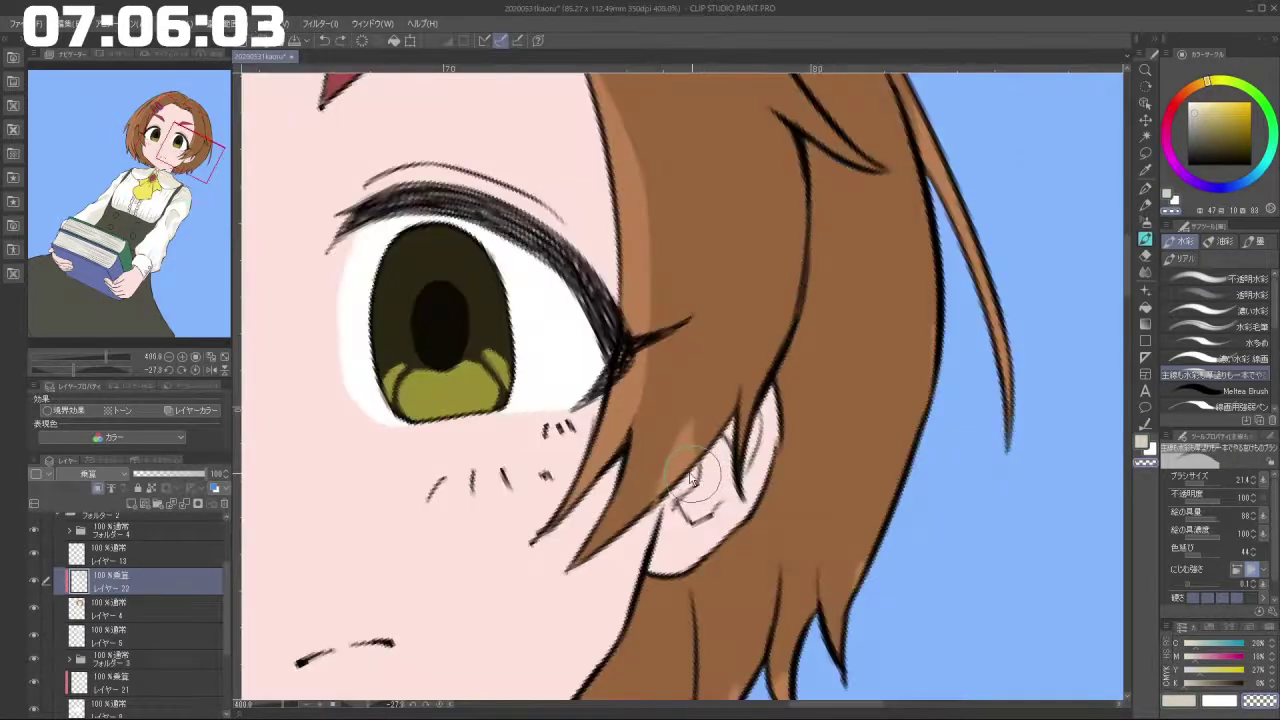
{"action": "key", "text": "ctrl+z"}
{"action": "mouse_move", "coordinate": [651, 503]}
{"action": "left_mouse_down"}
{"action": "mouse_move", "coordinate": [707, 420]}
{"action": "mouse_move", "coordinate": [702, 366]}
{"action": "mouse_move", "coordinate": [662, 518]}
{"action": "mouse_move", "coordinate": [705, 344]}
{"action": "mouse_move", "coordinate": [640, 530]}
{"action": "mouse_move", "coordinate": [711, 338]}
{"action": "left_mouse_up"}
{"action": "key", "text": "ctrl+z"}
{"action": "key", "text": "ctrl+z"}
{"action": "left_click_drag", "start_coordinate": [662, 515], "coordinate": [694, 350]}
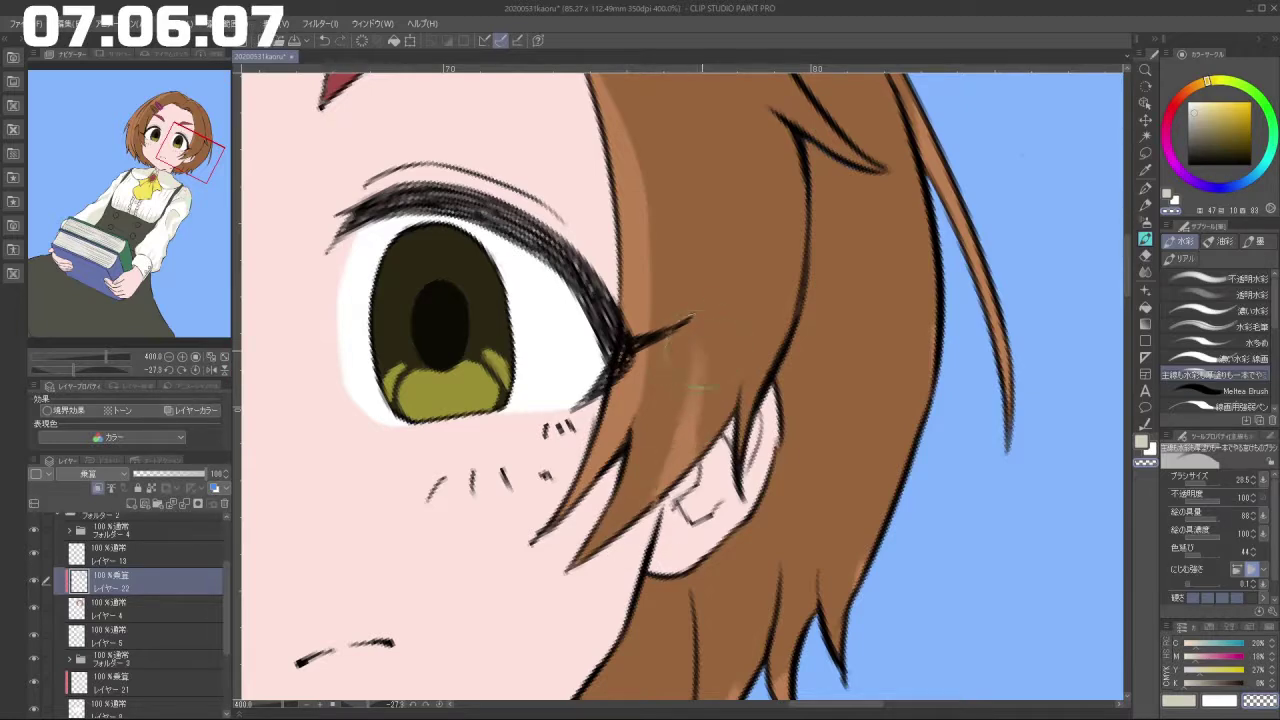
{"action": "left_click_drag", "start_coordinate": [674, 480], "coordinate": [704, 370]}
Refine the shadow edges around the crown and the hairclip-side locks with transparent colour.
{"action": "left_click_drag", "start_coordinate": [702, 485], "coordinate": [738, 236]}
{"action": "left_click_drag", "start_coordinate": [820, 490], "coordinate": [692, 214]}
{"action": "mouse_move", "coordinate": [788, 316]}
{"action": "left_mouse_down"}
{"action": "mouse_move", "coordinate": [806, 376]}
{"action": "mouse_move", "coordinate": [615, 398]}
{"action": "mouse_move", "coordinate": [767, 361]}
{"action": "left_mouse_up"}
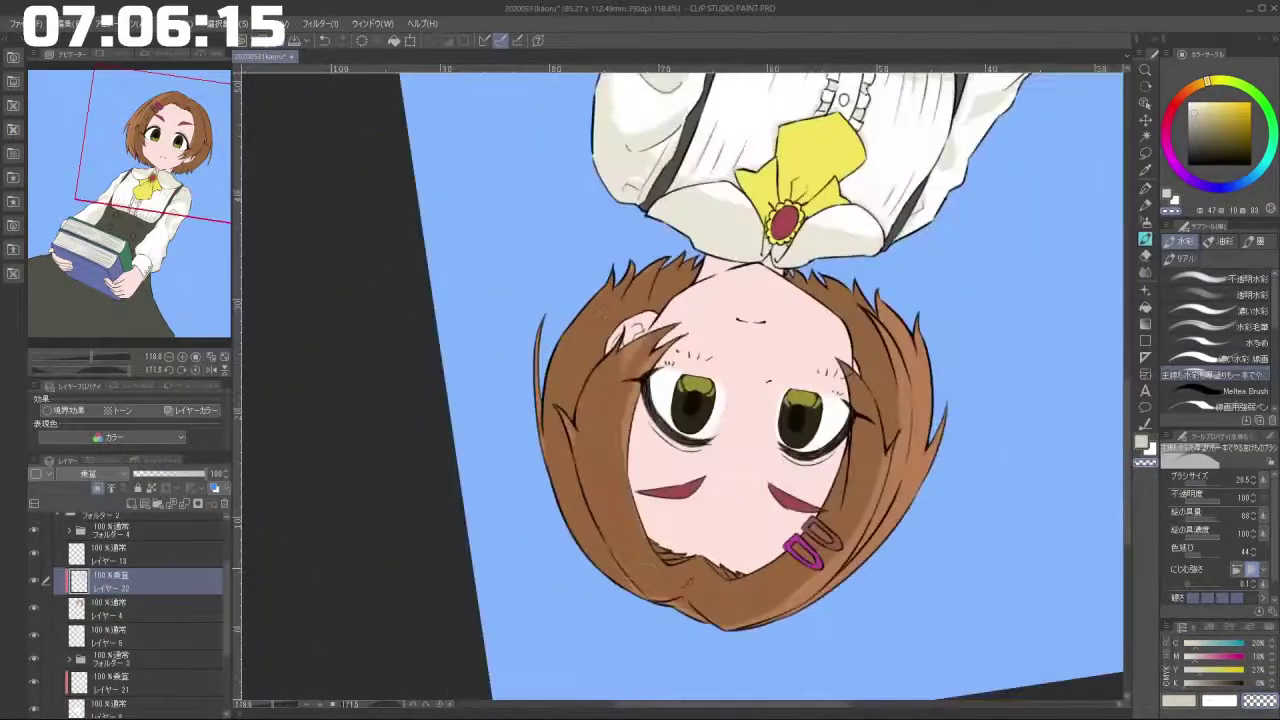
{"action": "left_click_drag", "start_coordinate": [660, 623], "coordinate": [884, 528]}
{"action": "left_click_drag", "start_coordinate": [530, 565], "coordinate": [805, 592]}
{"action": "left_click_drag", "start_coordinate": [795, 540], "coordinate": [460, 432]}
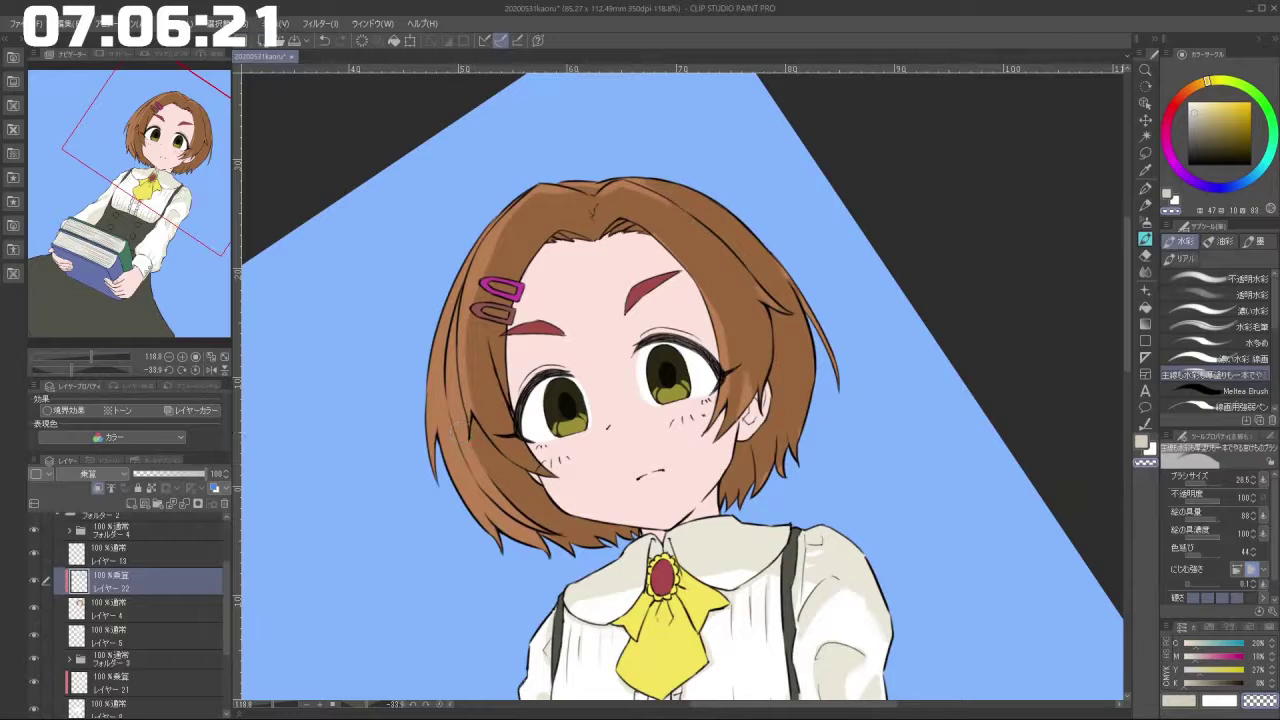
Switch back to the beige shadow colour and touch up the crown and hairclip-side shadows, redoing a stroke and using brush size 17.1.
{"action": "left_click", "coordinate": [1152, 446]}
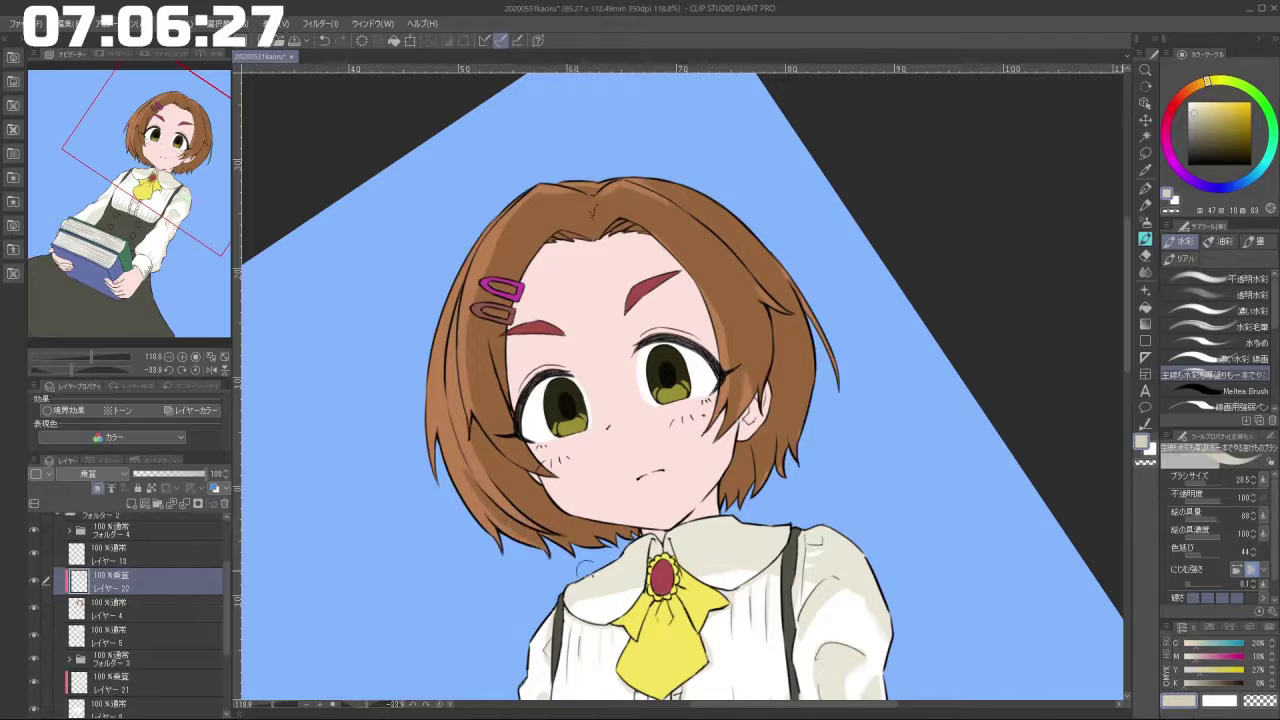
{"action": "left_click_drag", "start_coordinate": [585, 568], "coordinate": [610, 579]}
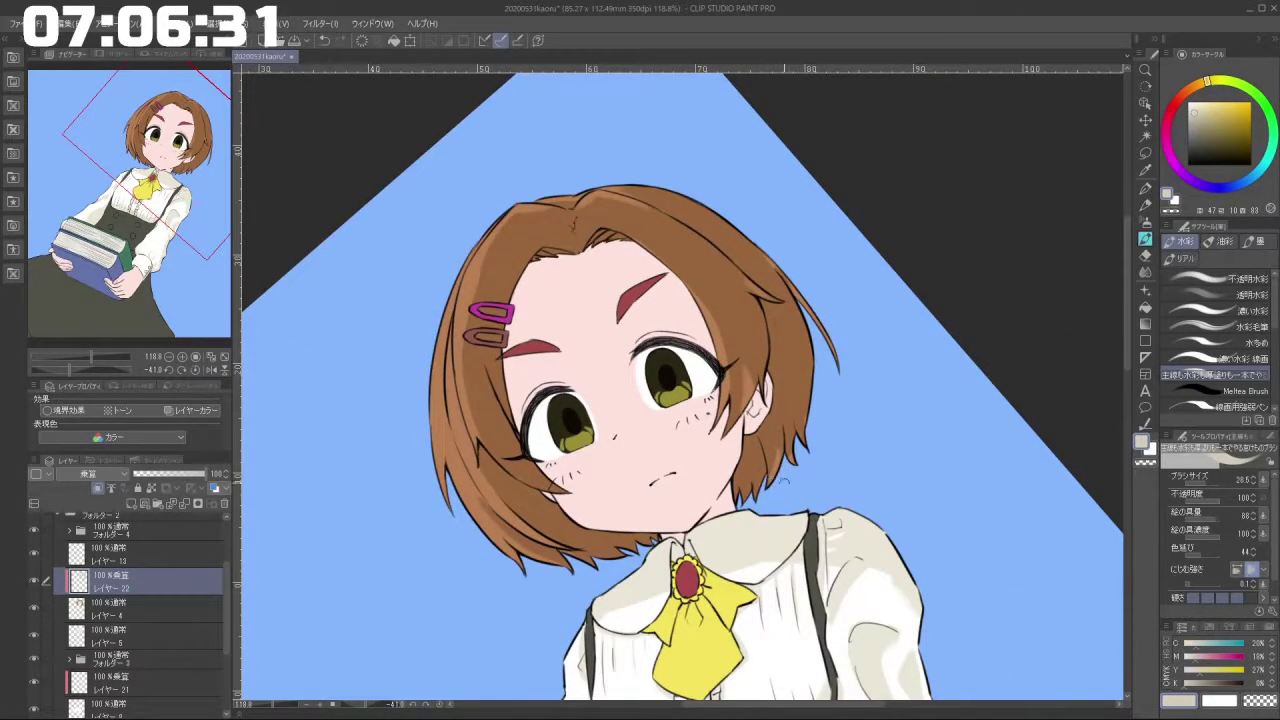
{"action": "mouse_move", "coordinate": [769, 489]}
{"action": "left_mouse_down"}
{"action": "mouse_move", "coordinate": [719, 581]}
{"action": "mouse_move", "coordinate": [390, 310]}
{"action": "mouse_move", "coordinate": [268, 40]}
{"action": "left_mouse_up"}
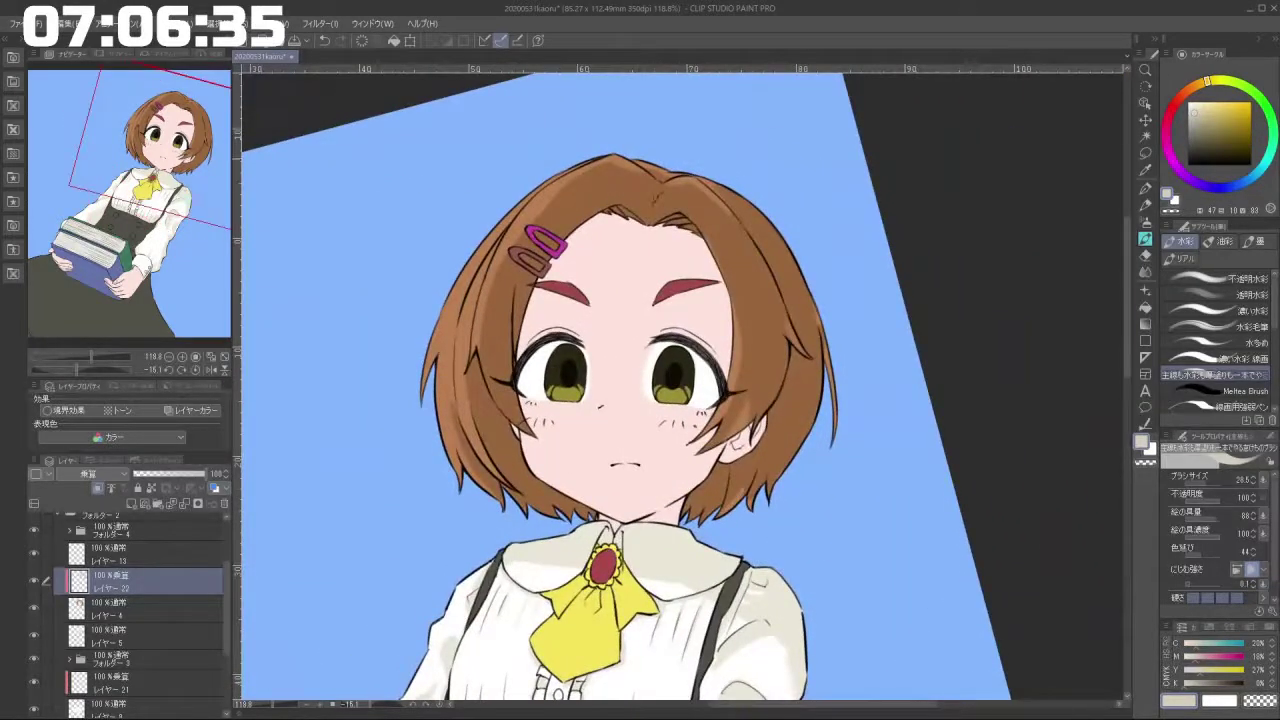
{"action": "left_click_drag", "start_coordinate": [616, 171], "coordinate": [560, 205]}
{"action": "key", "text": "ctrl+z"}
{"action": "left_click_drag", "start_coordinate": [512, 268], "coordinate": [493, 347]}
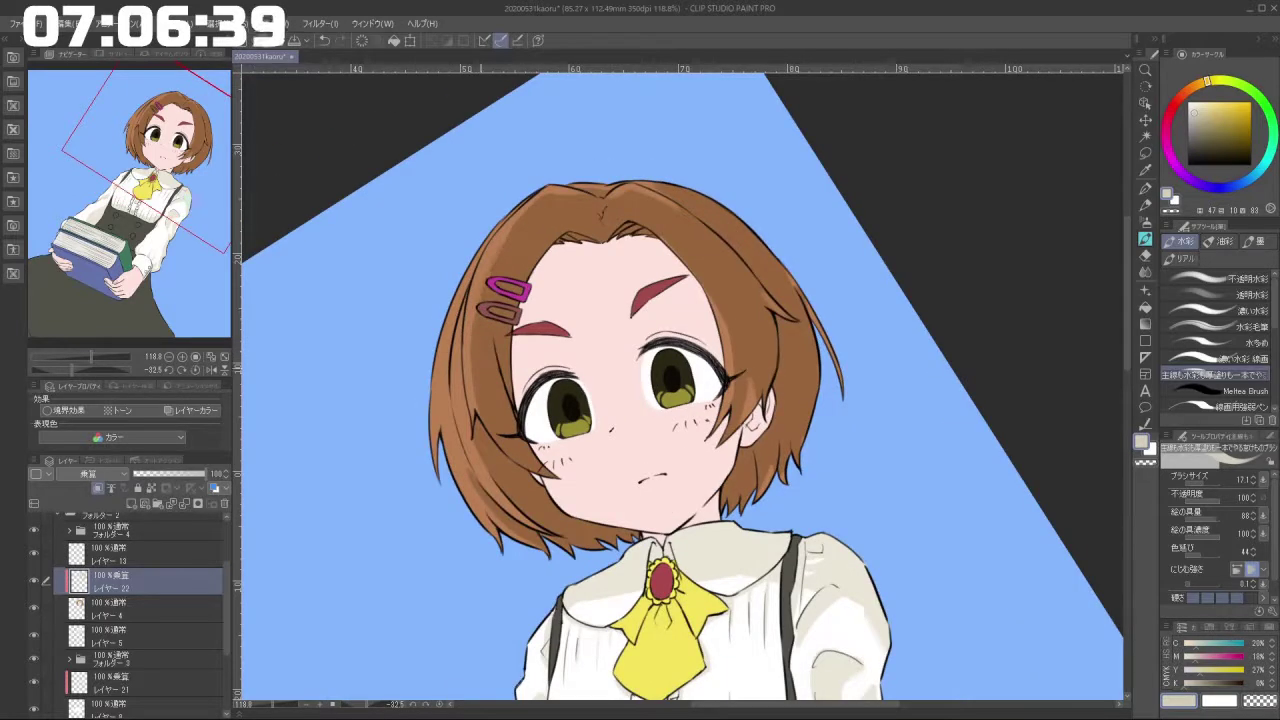
Touch up the beige shadow along the crown beside the parting and on the ear-side hair ends.
{"action": "left_click_drag", "start_coordinate": [479, 441], "coordinate": [612, 516]}
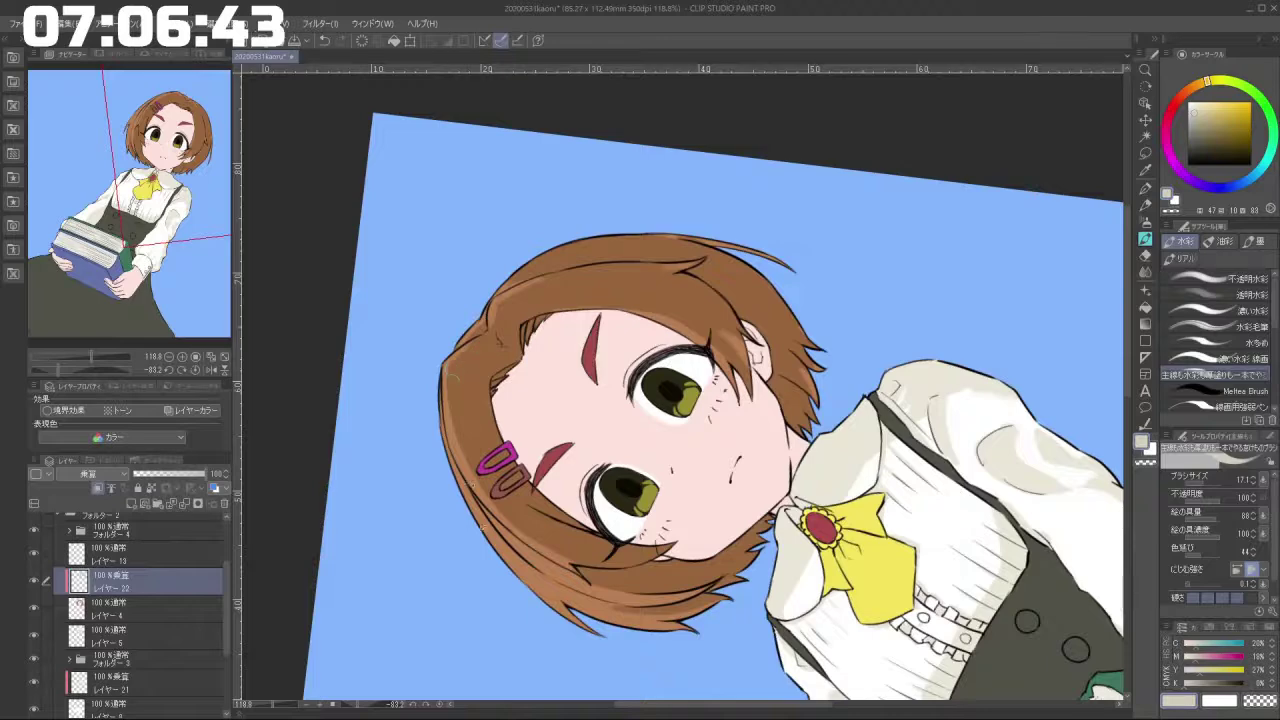
{"action": "left_click_drag", "start_coordinate": [481, 345], "coordinate": [537, 311]}
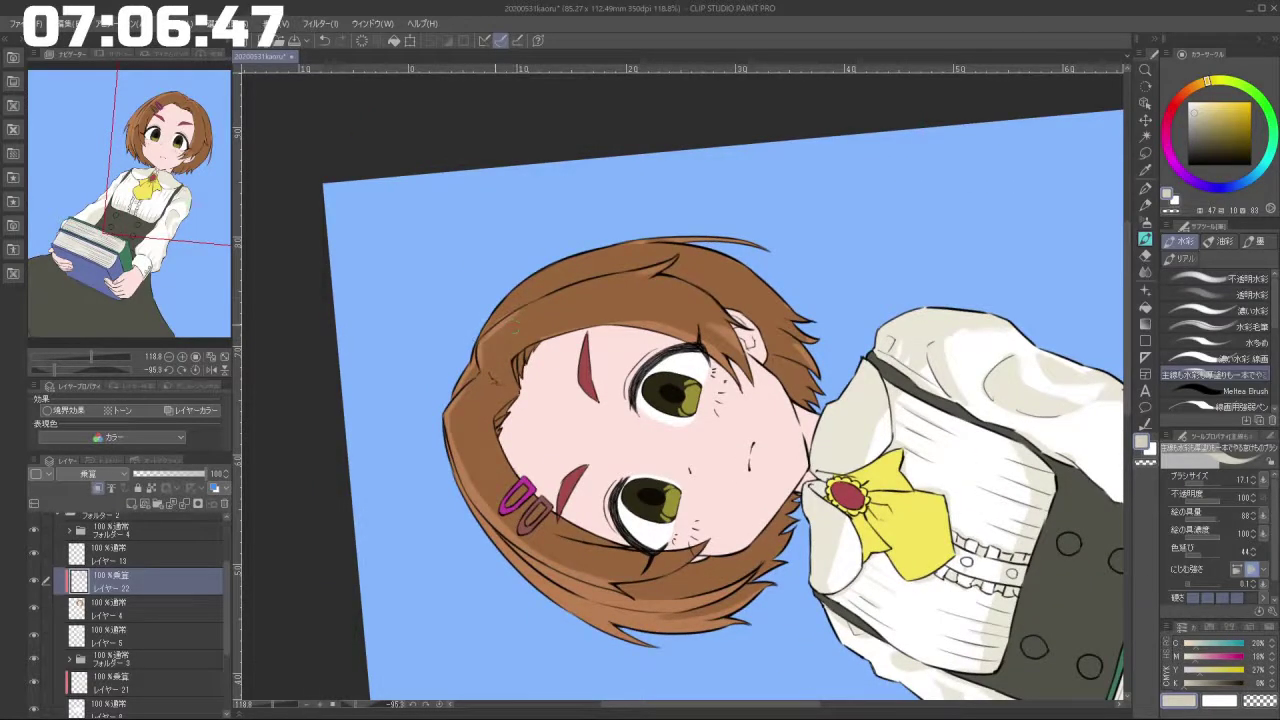
{"action": "left_click_drag", "start_coordinate": [500, 328], "coordinate": [835, 376]}
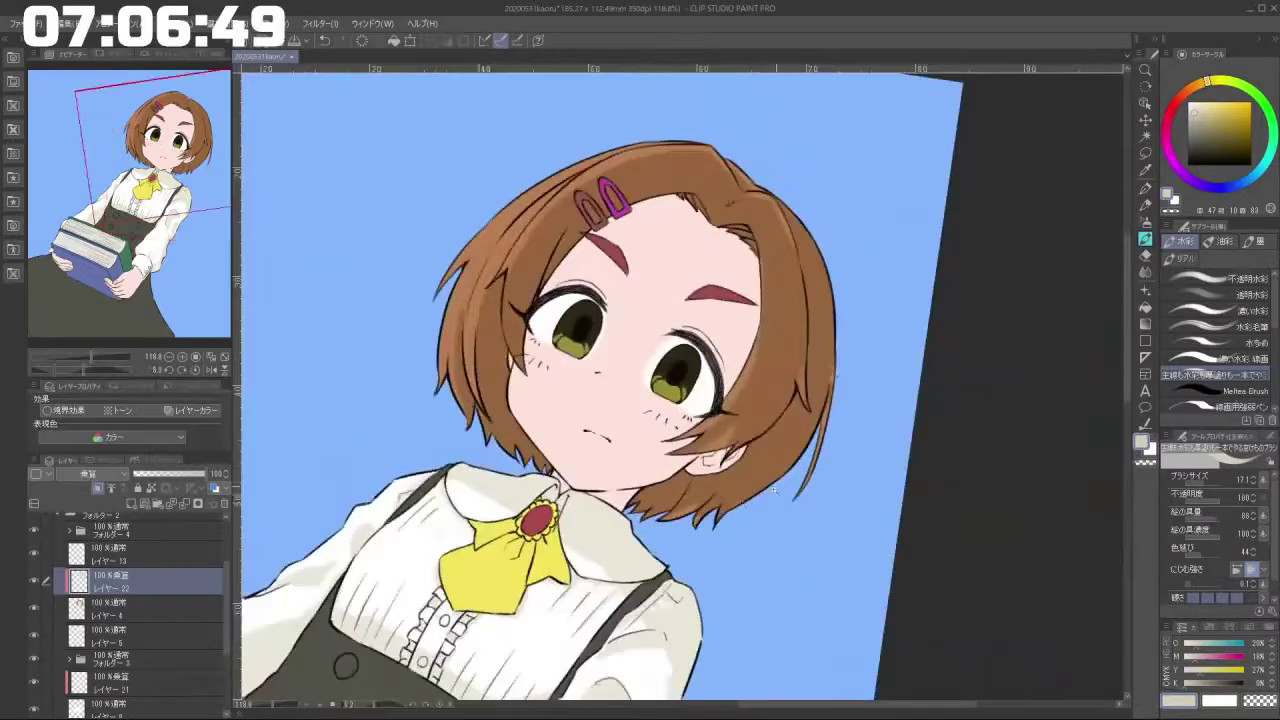
{"action": "left_click_drag", "start_coordinate": [735, 500], "coordinate": [740, 470]}
{"action": "scroll", "coordinate": [497, 586], "scroll_direction": "down", "scroll_amount": 6}
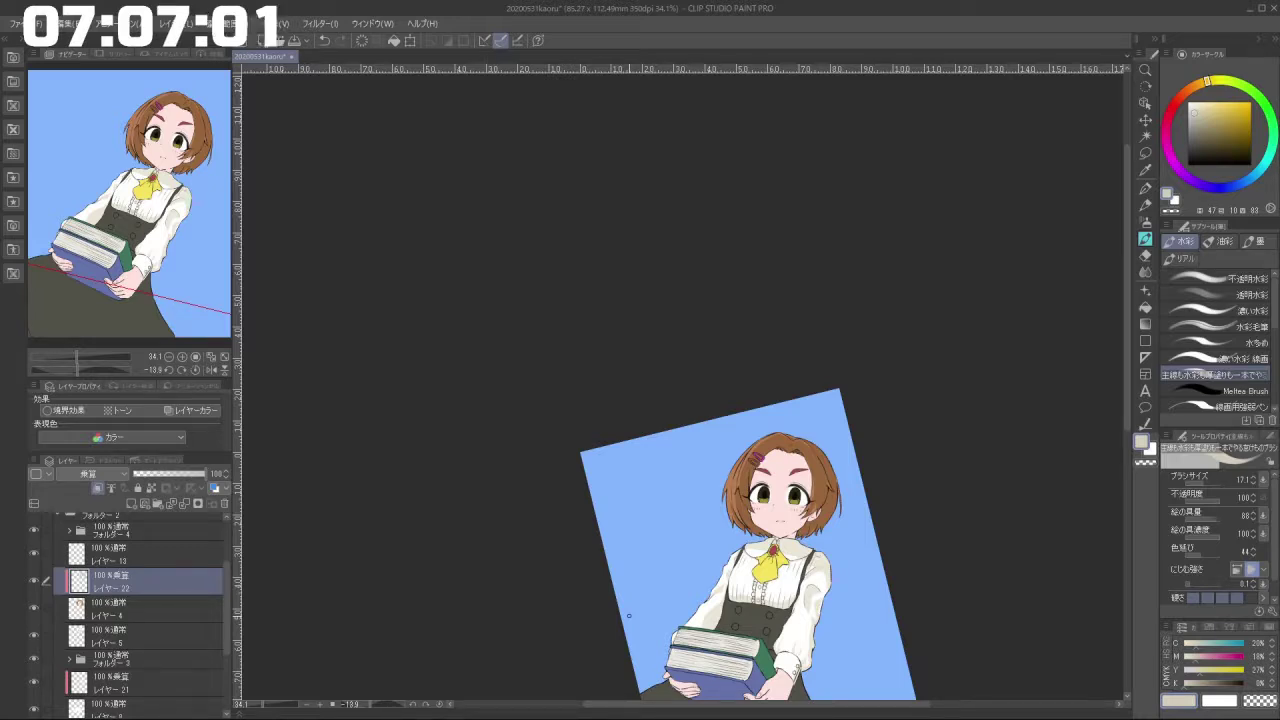
{"action": "left_click_drag", "start_coordinate": [854, 537], "coordinate": [851, 469]}
{"action": "scroll", "coordinate": [829, 414], "scroll_direction": "up", "scroll_amount": 6}
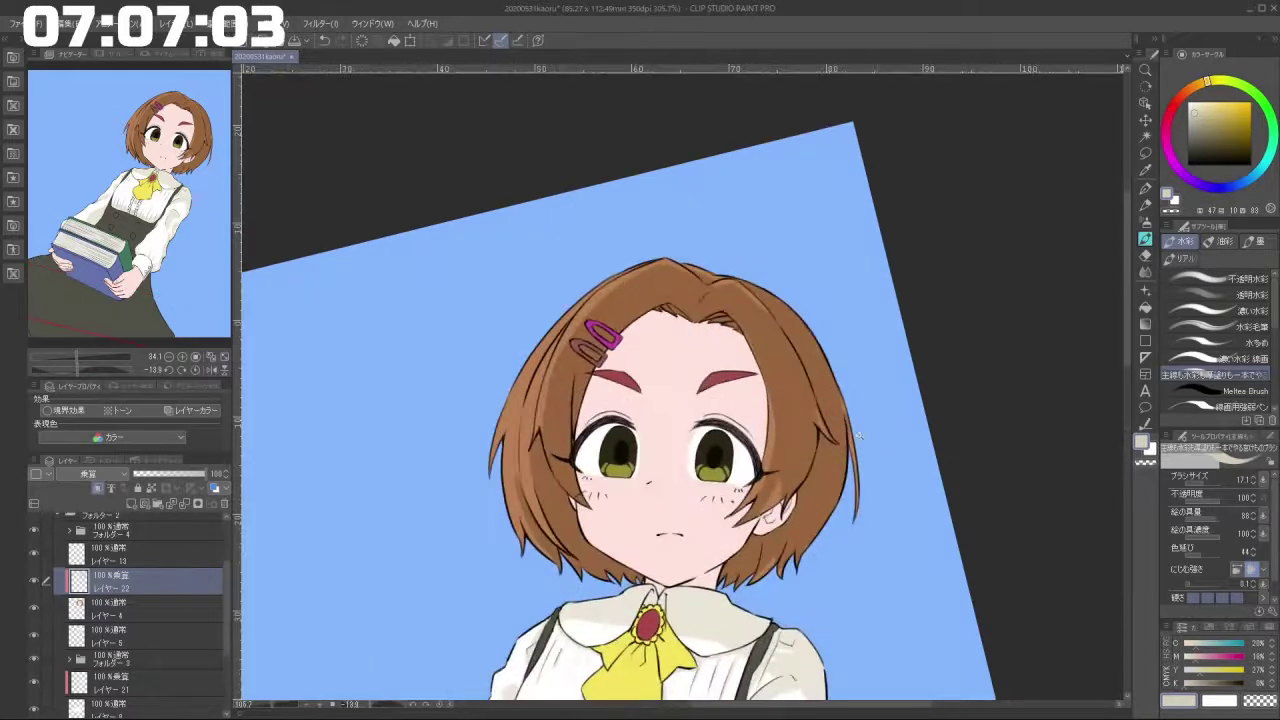
{"action": "left_click_drag", "start_coordinate": [848, 565], "coordinate": [852, 535]}
{"action": "scroll", "coordinate": [851, 537], "scroll_direction": "down", "scroll_amount": 3}
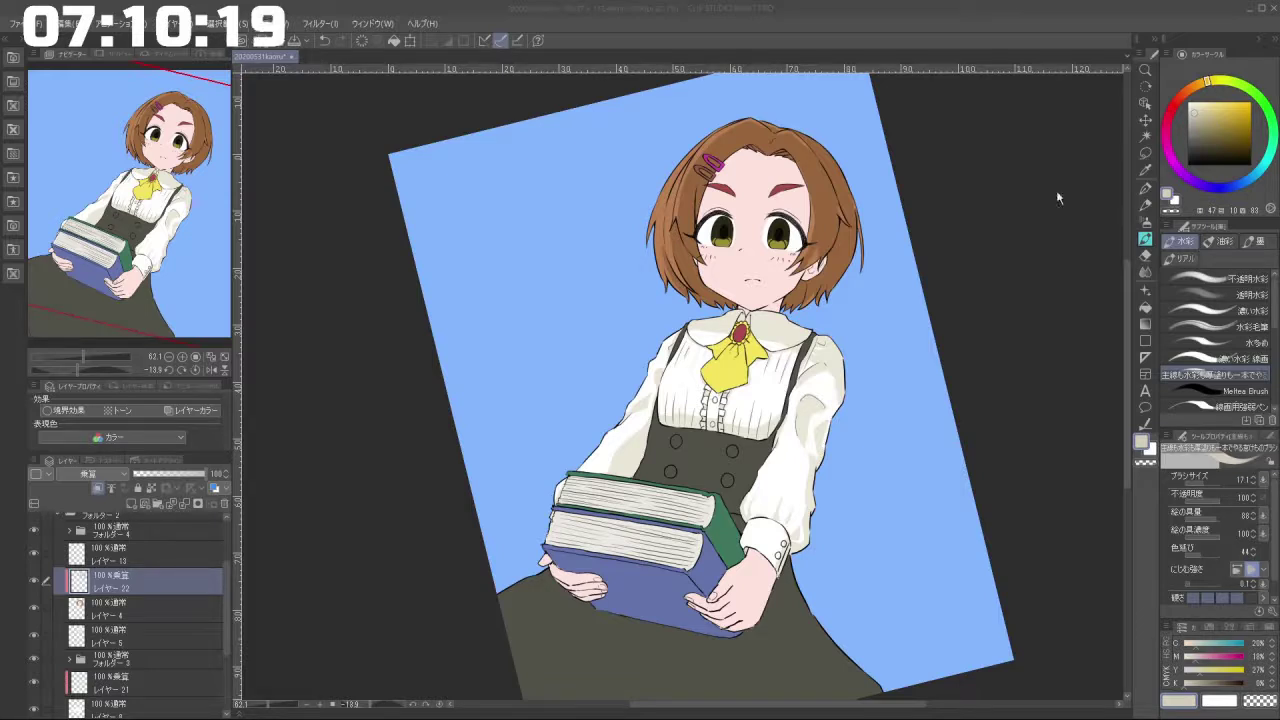
Reduce the brush size to 13.8 and shade the strands below the hairclips, redoing the strokes.
{"action": "scroll", "coordinate": [722, 318], "scroll_direction": "up", "scroll_amount": 2}
{"action": "scroll", "coordinate": [722, 318], "scroll_direction": "up", "scroll_amount": 4}
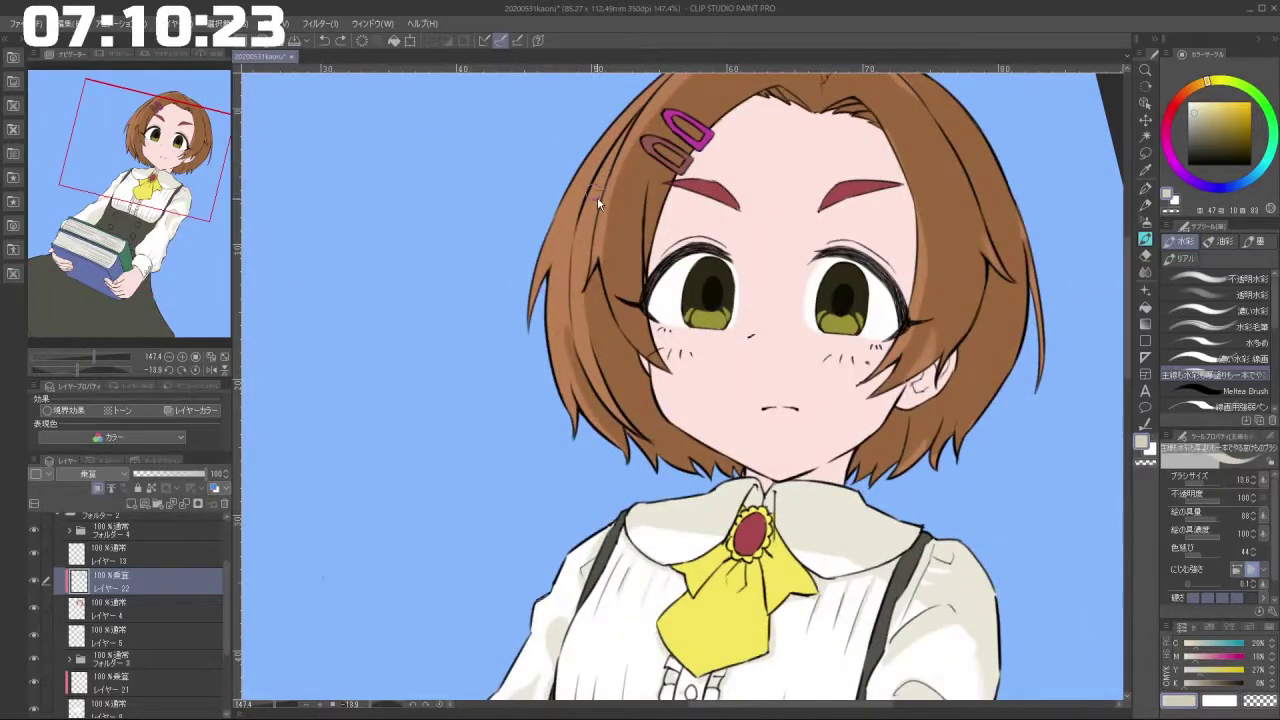
{"action": "key", "text": "bracketleft"}
{"action": "key", "text": "bracketleft"}
{"action": "mouse_move", "coordinate": [621, 138]}
{"action": "left_mouse_down"}
{"action": "mouse_move", "coordinate": [577, 268]}
{"action": "mouse_move", "coordinate": [585, 232]}
{"action": "mouse_move", "coordinate": [593, 364]}
{"action": "left_mouse_up"}
{"action": "key", "text": "ctrl+z"}
{"action": "key", "text": "ctrl+z"}
{"action": "left_click_drag", "start_coordinate": [583, 310], "coordinate": [597, 380]}
{"action": "key", "text": "ctrl+z"}
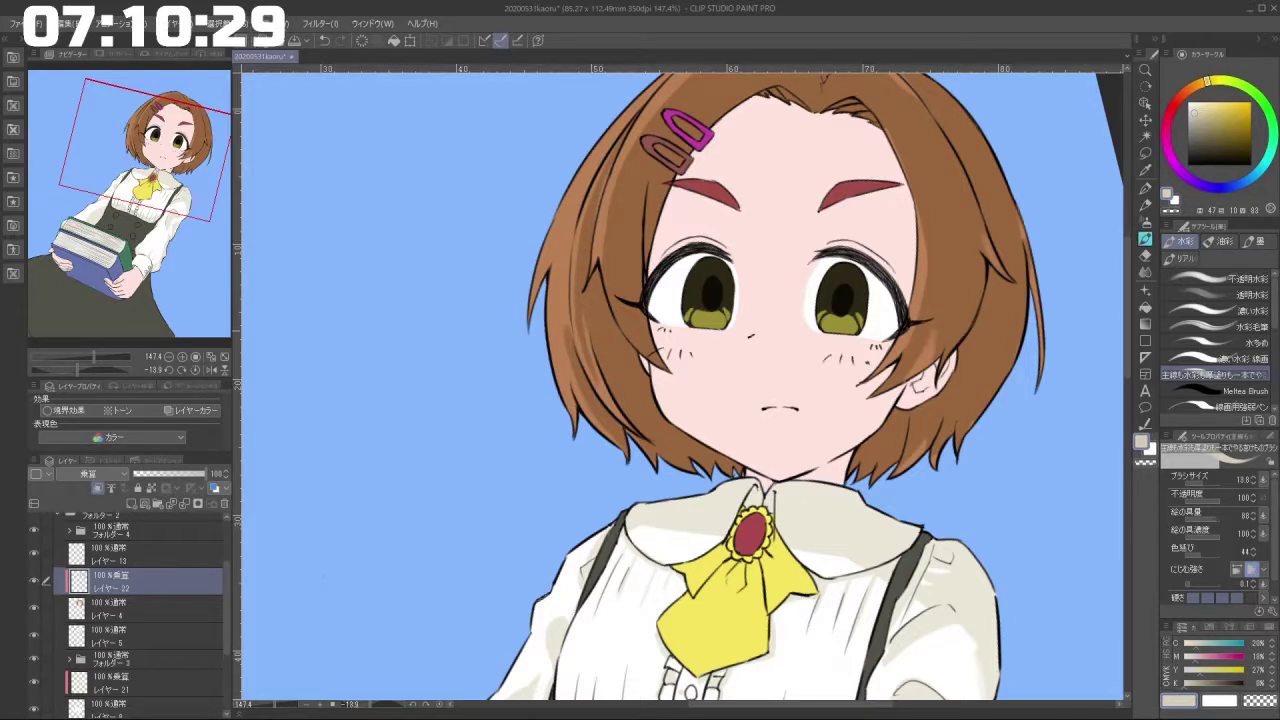
Refine the thin shadow streaks along the outer hairclip-side lock, undoing unwanted strokes.
{"action": "left_click_drag", "start_coordinate": [567, 279], "coordinate": [573, 412]}
{"action": "key", "text": "ctrl+z"}
{"action": "key", "text": "ctrl+z"}
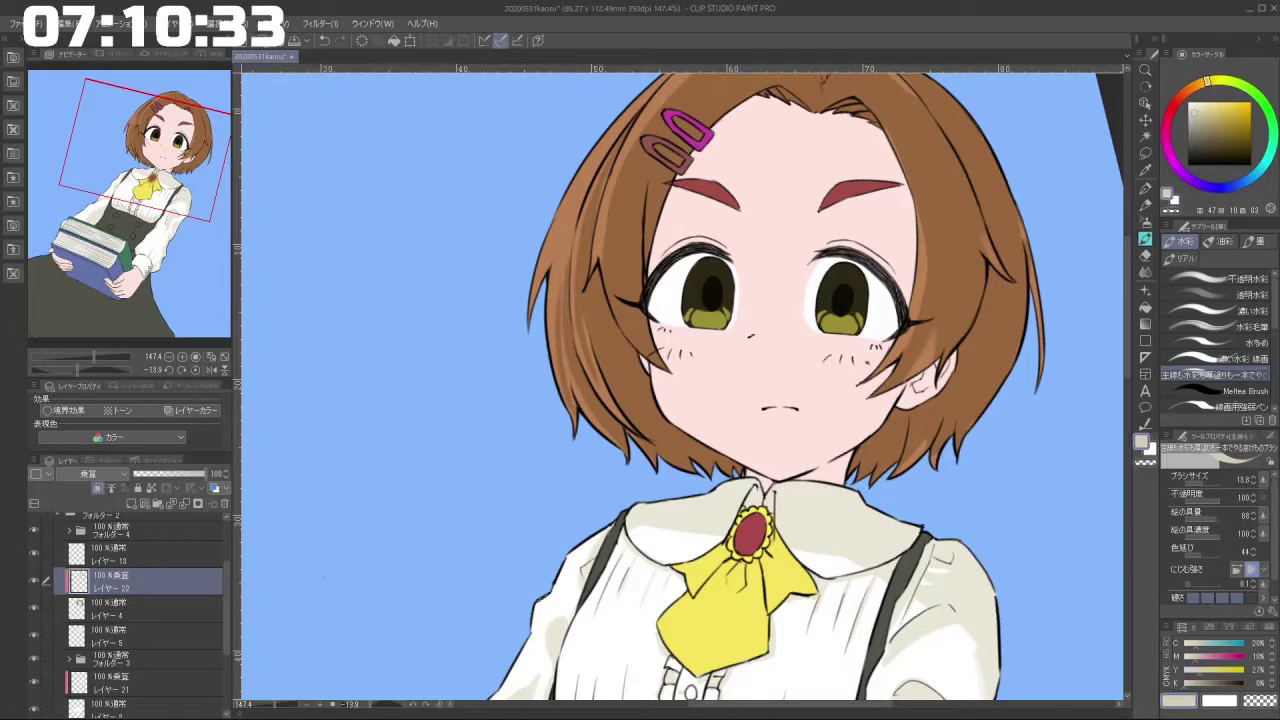
{"action": "key", "text": "ctrl+z"}
{"action": "mouse_move", "coordinate": [573, 222]}
{"action": "left_mouse_down"}
{"action": "mouse_move", "coordinate": [557, 302]}
{"action": "mouse_move", "coordinate": [570, 269]}
{"action": "left_mouse_up"}
{"action": "key", "text": "ctrl+z"}
{"action": "key", "text": "ctrl+z"}
{"action": "key", "text": "ctrl+z"}
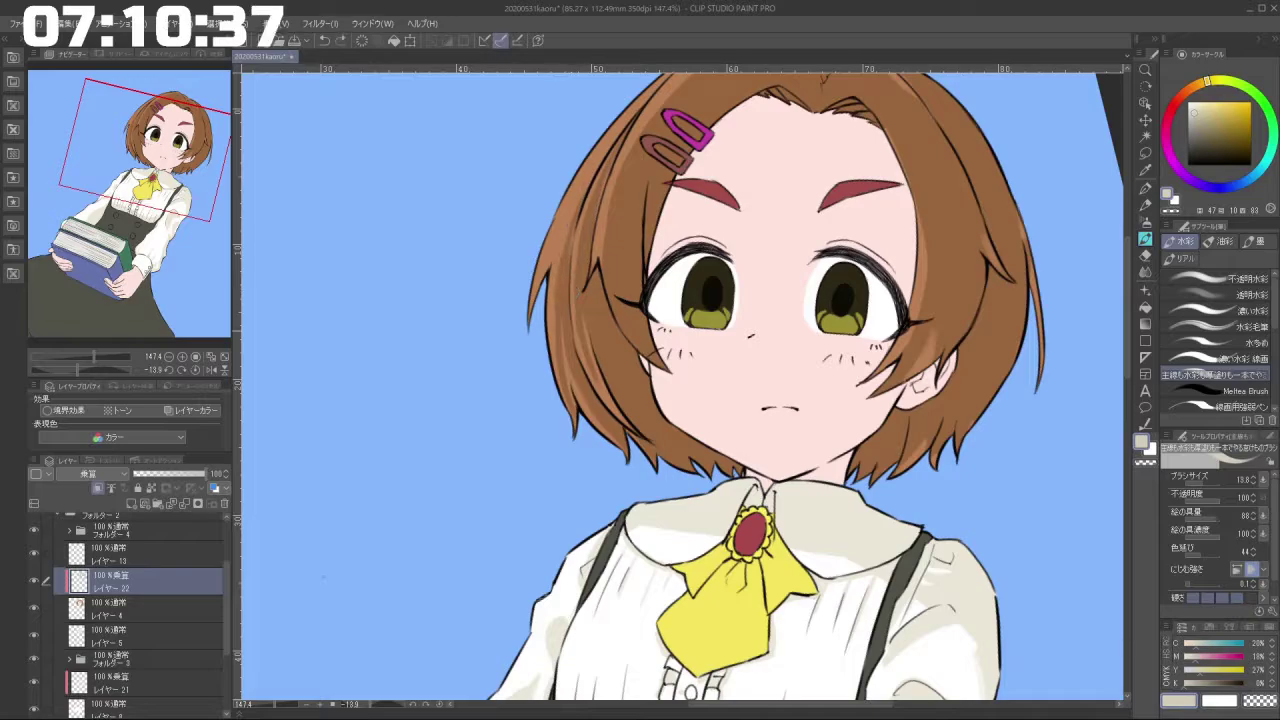
Examine the hair shading on the head from rotated and zoomed views.
{"action": "key", "text": "minus"}
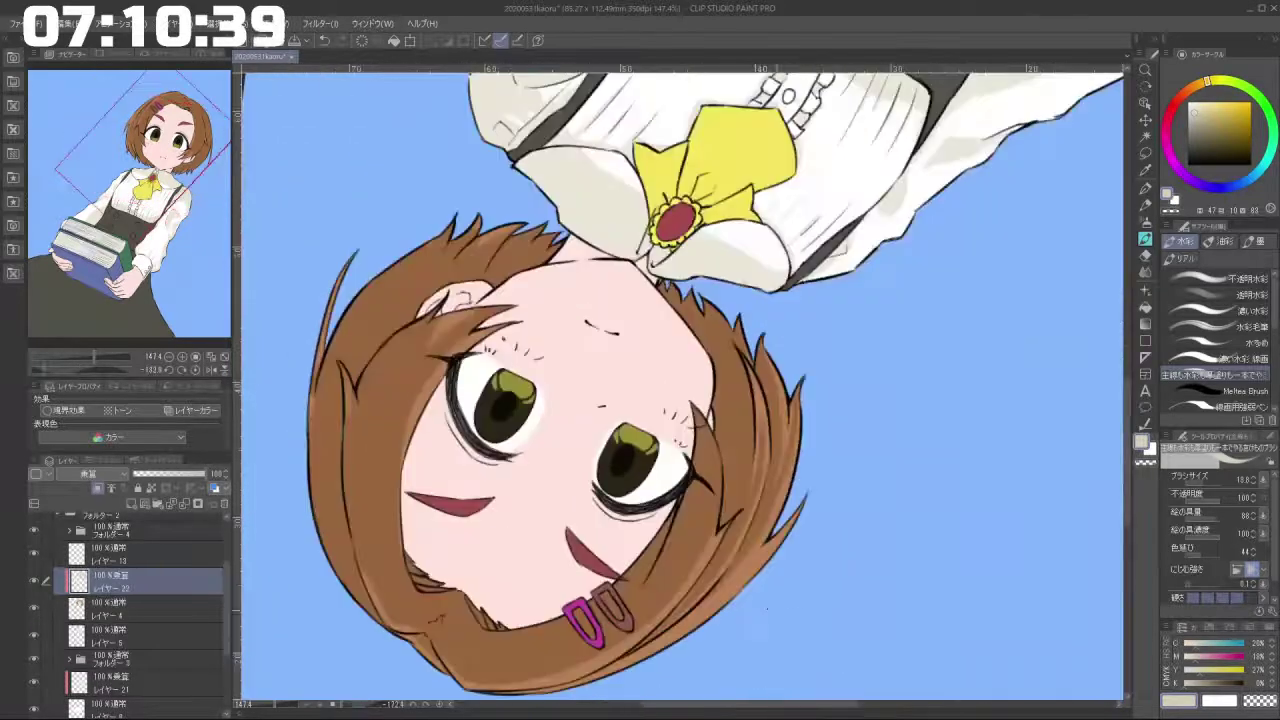
{"action": "key", "text": "minus"}
{"action": "key", "text": "minus"}
{"action": "key", "text": "minus"}
{"action": "key", "text": "minus"}
{"action": "key", "text": "minus"}
{"action": "key", "text": "minus"}
{"action": "key", "text": "minus"}
{"action": "key", "text": "minus"}
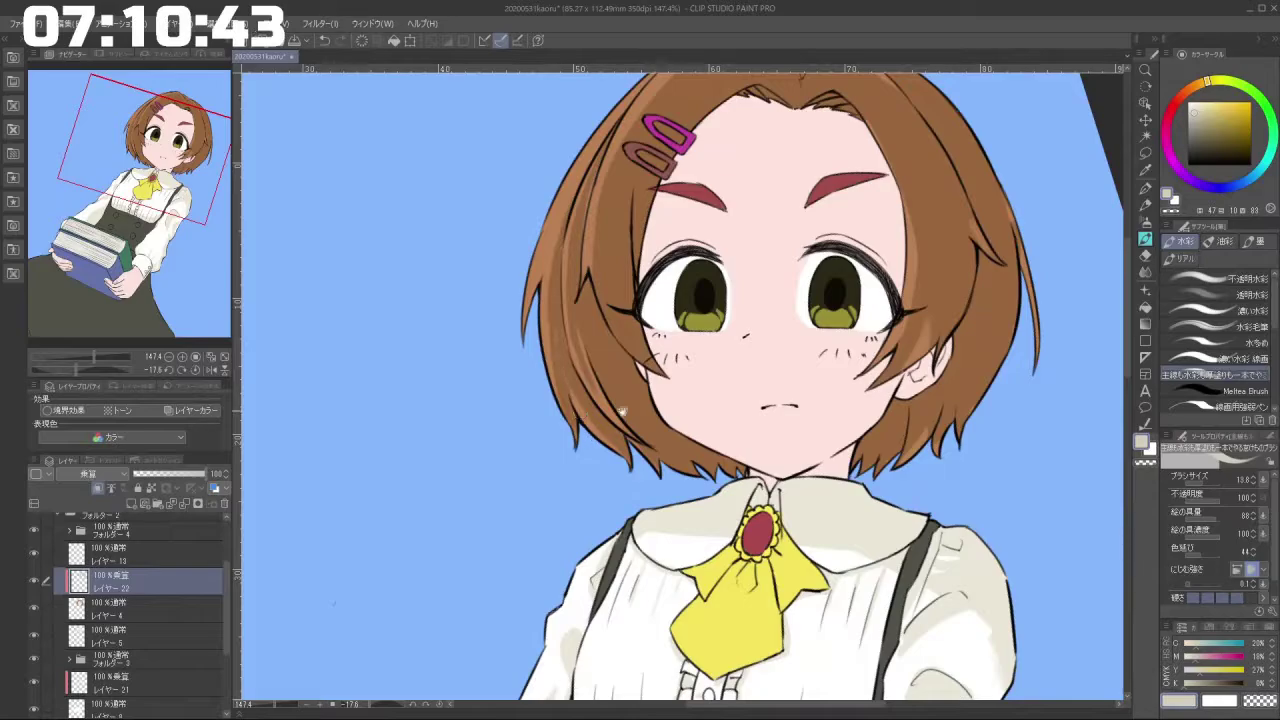
{"action": "scroll", "coordinate": [674, 452], "scroll_direction": "down", "scroll_amount": 3}
{"action": "left_click_drag", "start_coordinate": [593, 476], "coordinate": [877, 338]}
{"action": "key", "text": "minus"}
{"action": "key", "text": "minus"}
{"action": "key", "text": "minus"}
{"action": "key", "text": "minus"}
{"action": "key", "text": "minus"}
{"action": "scroll", "coordinate": [863, 383], "scroll_direction": "up", "scroll_amount": 5}
{"action": "key", "text": "minus"}
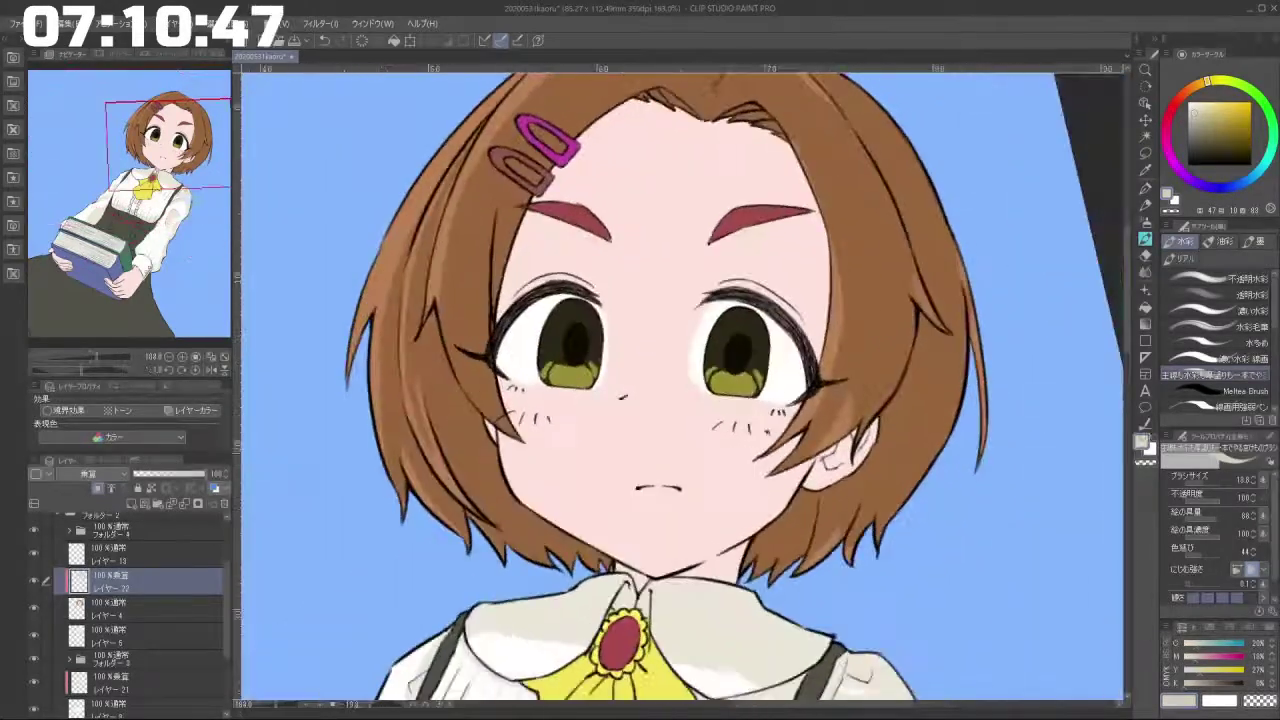
Switch to transparent colour and back to the beige shadow colour, and shade the lock in front of the ear, redoing the strokes.
{"action": "left_click", "coordinate": [1151, 465]}
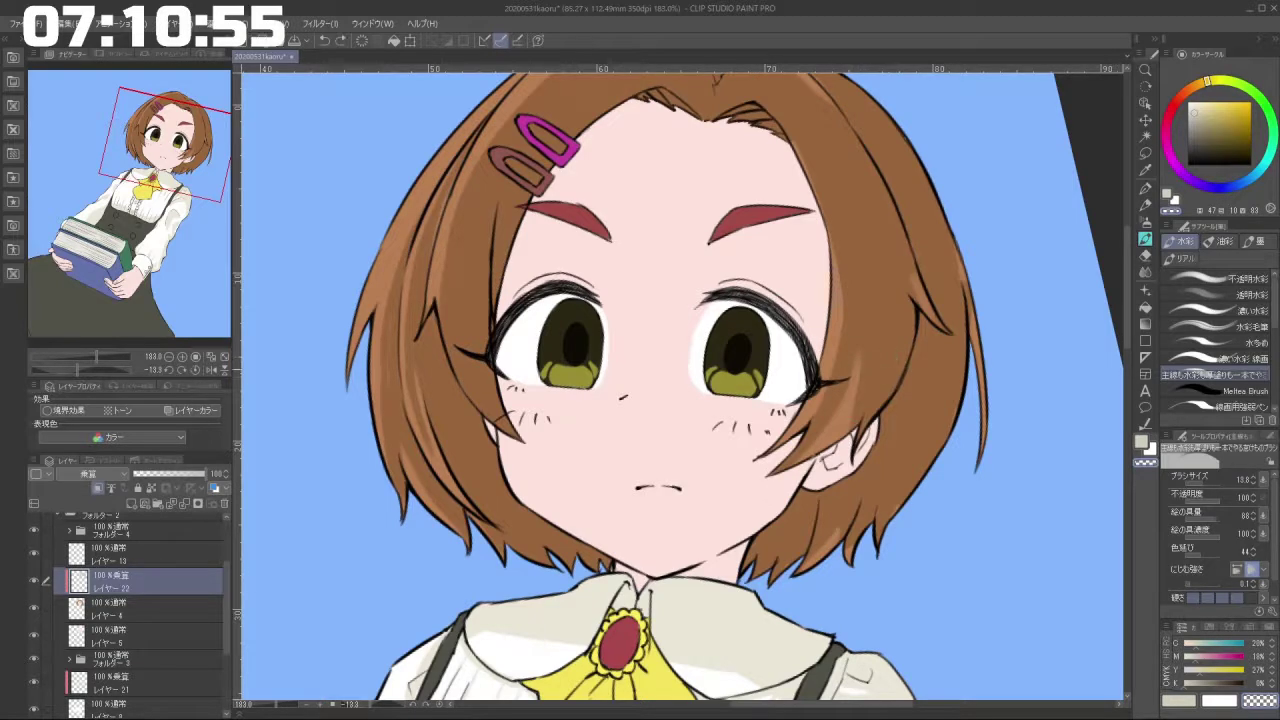
{"action": "left_click", "coordinate": [1141, 442]}
{"action": "mouse_move", "coordinate": [858, 404]}
{"action": "left_mouse_down"}
{"action": "mouse_move", "coordinate": [868, 340]}
{"action": "mouse_move", "coordinate": [855, 430]}
{"action": "mouse_move", "coordinate": [868, 408]}
{"action": "left_mouse_up"}
{"action": "key", "text": "ctrl+z"}
{"action": "key", "text": "ctrl+z"}
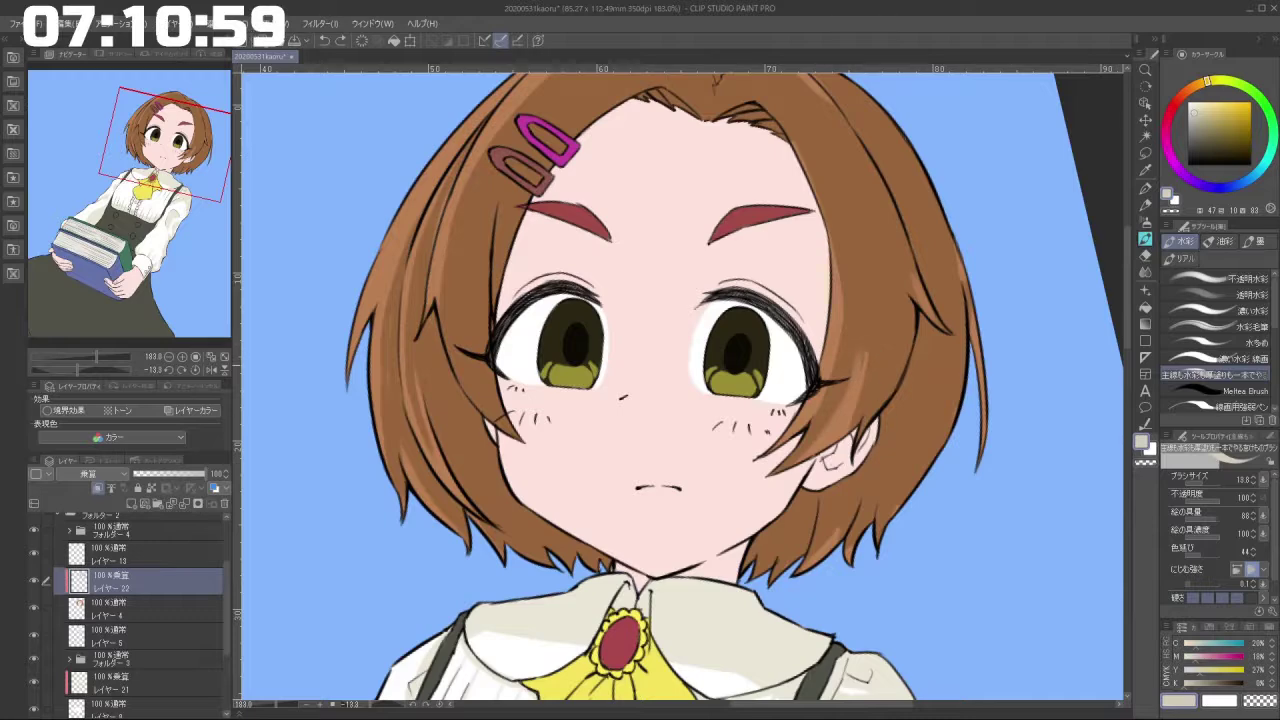
{"action": "key", "text": "ctrl+z"}
{"action": "left_click_drag", "start_coordinate": [873, 347], "coordinate": [842, 434]}
{"action": "key", "text": "ctrl+z"}
{"action": "key", "text": "ctrl+z"}
{"action": "left_click_drag", "start_coordinate": [866, 352], "coordinate": [833, 444]}
Touch up the shadow on the outer ear-side hair and check the shading on the whole figure.
{"action": "left_click_drag", "start_coordinate": [880, 490], "coordinate": [790, 510]}
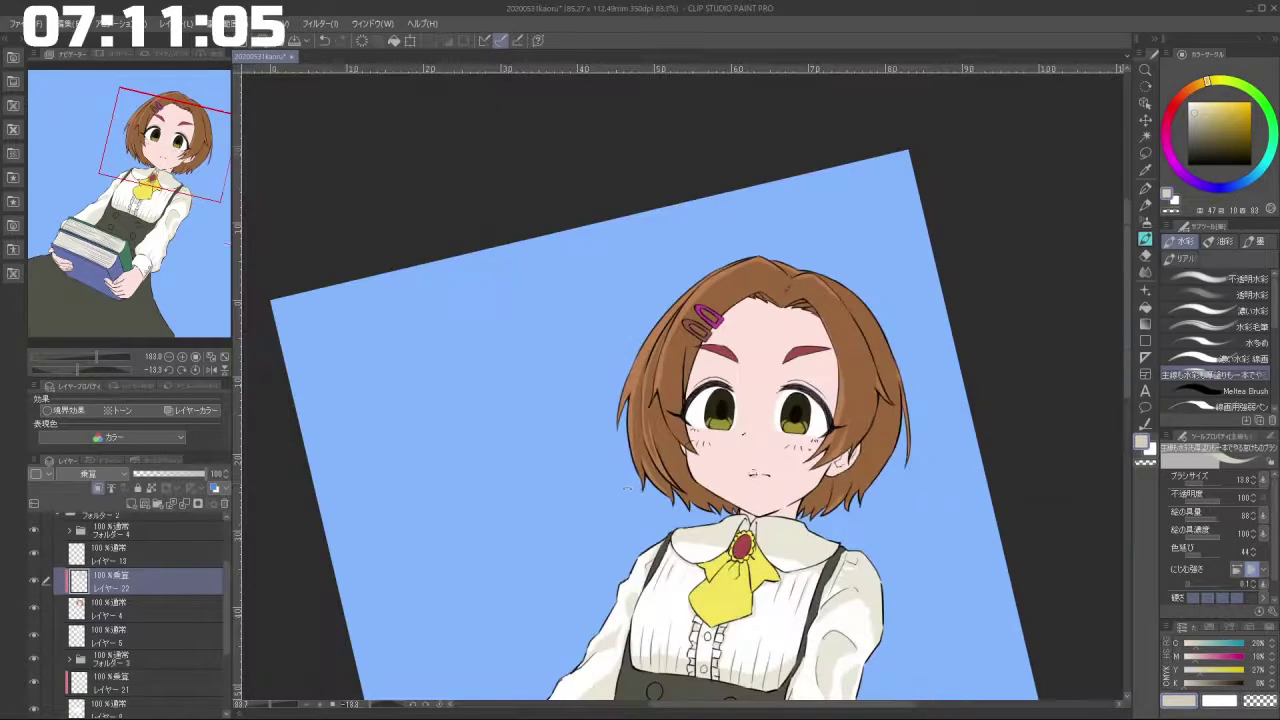
{"action": "left_click_drag", "start_coordinate": [850, 560], "coordinate": [330, 180]}
{"action": "left_click_drag", "start_coordinate": [470, 392], "coordinate": [512, 395]}
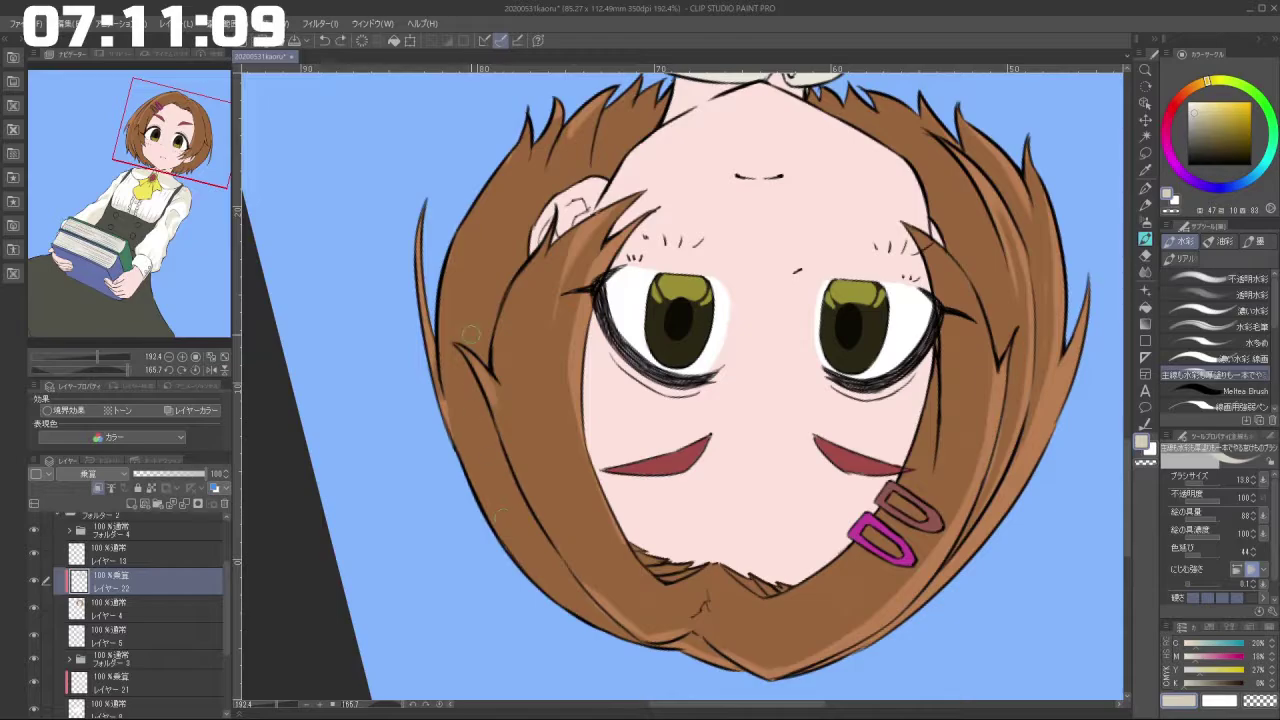
{"action": "left_click_drag", "start_coordinate": [538, 610], "coordinate": [885, 215]}
{"action": "left_click_drag", "start_coordinate": [845, 427], "coordinate": [710, 370]}
{"action": "left_click_drag", "start_coordinate": [612, 380], "coordinate": [638, 380]}
{"action": "left_click_drag", "start_coordinate": [701, 499], "coordinate": [664, 507]}
{"action": "left_click_drag", "start_coordinate": [805, 462], "coordinate": [712, 464]}
{"action": "left_click_drag", "start_coordinate": [680, 560], "coordinate": [691, 411]}
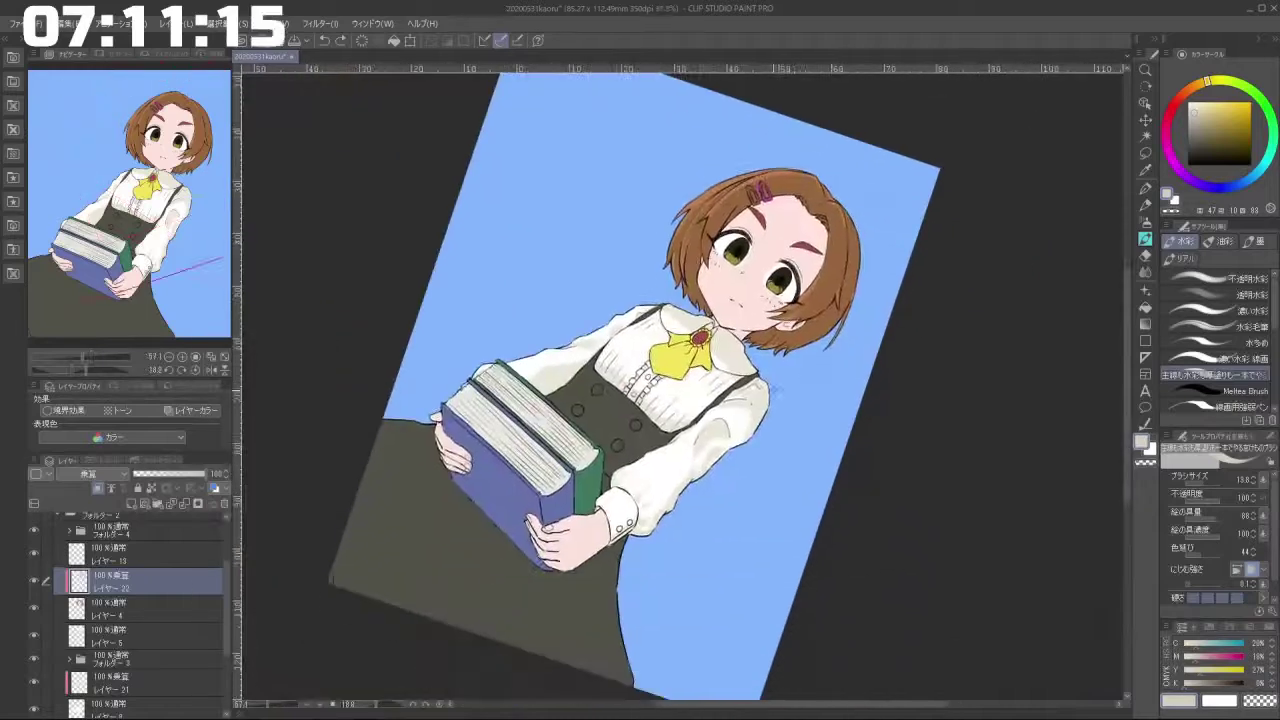
{"action": "left_click_drag", "start_coordinate": [558, 592], "coordinate": [762, 438]}
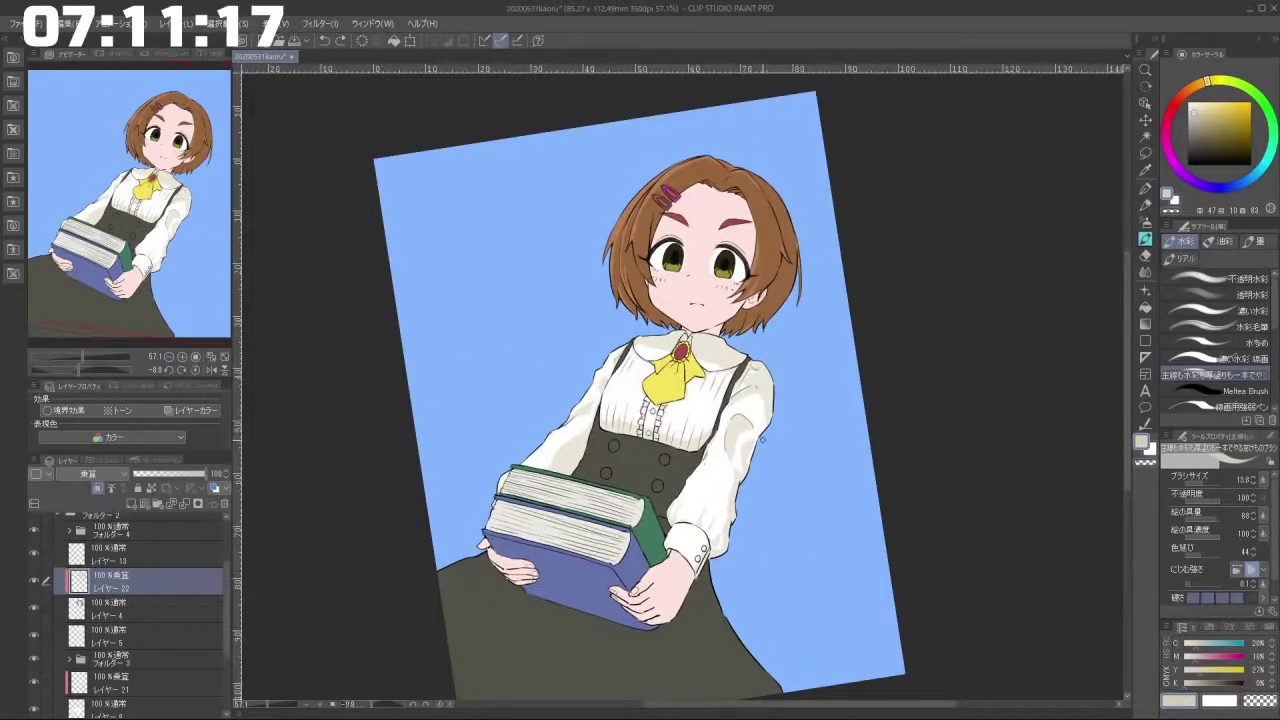